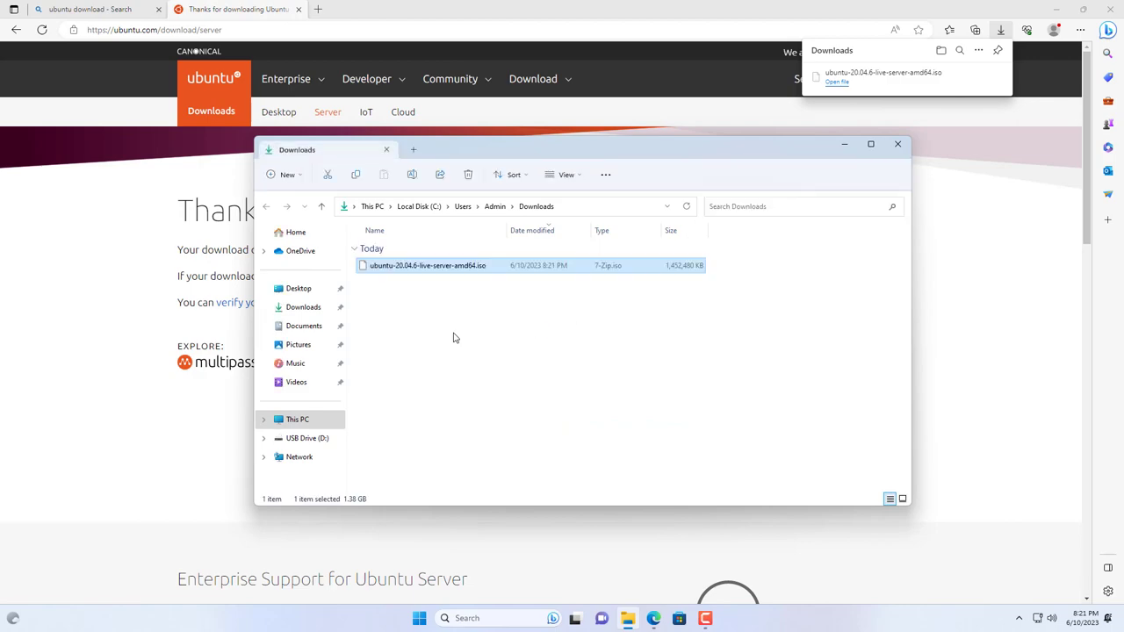
Step: Load the rufus.ie website in a new Edge tab
click(391, 271)
click(317, 8)
text(ru)
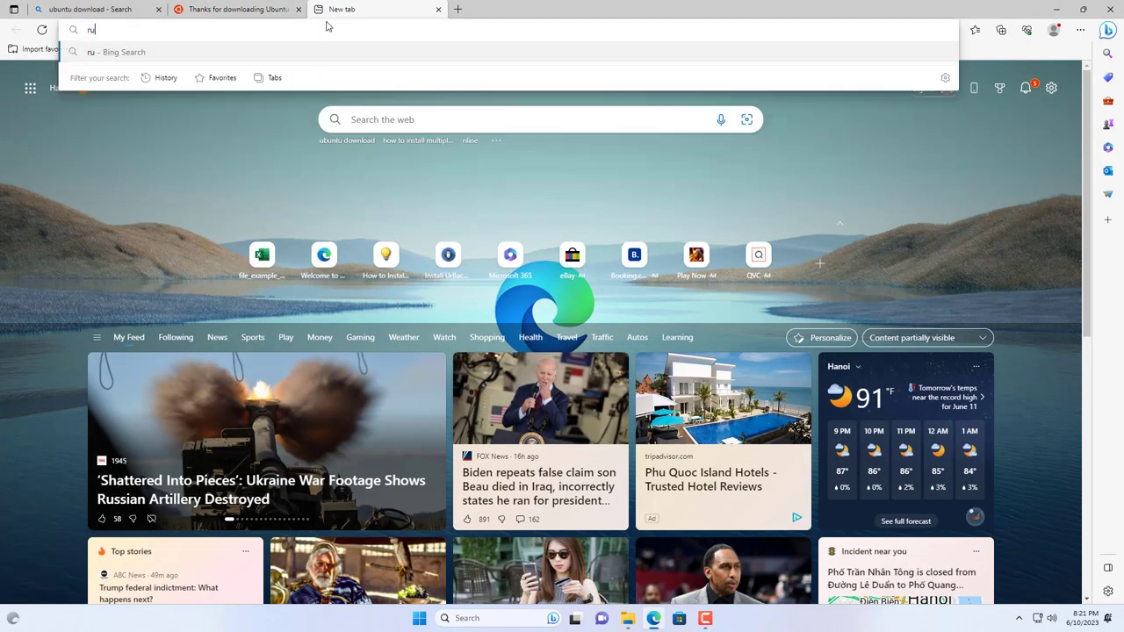
text(fus.ie)
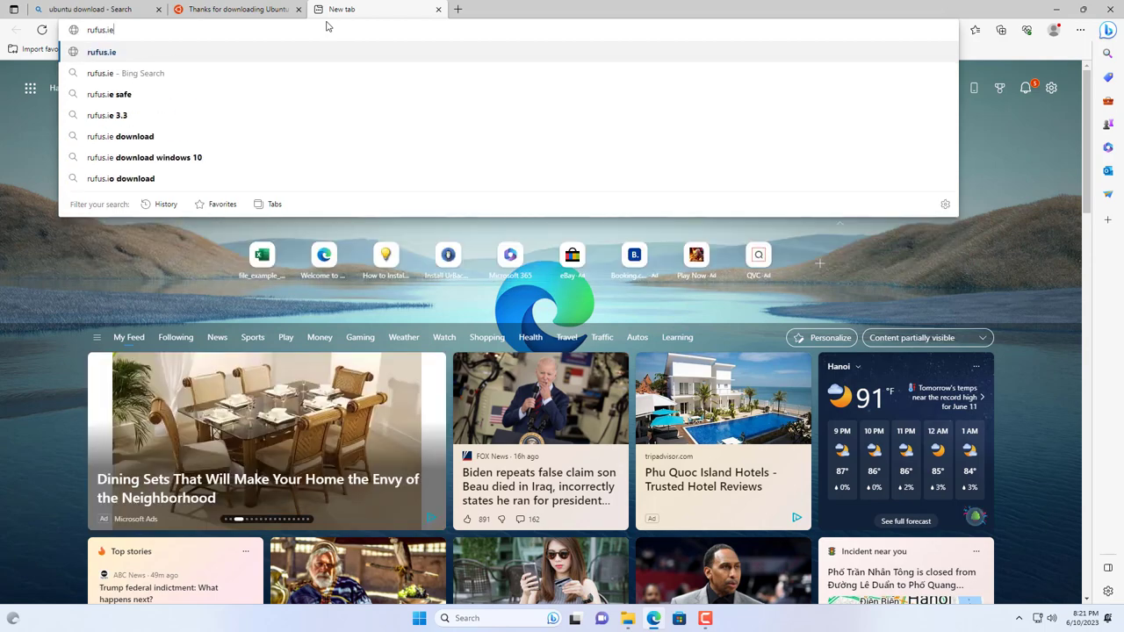
key(Return)
Step: Download the rufus-4.1.exe standard release and dismiss the advertisement popup
scroll(363, 185, down, 4)
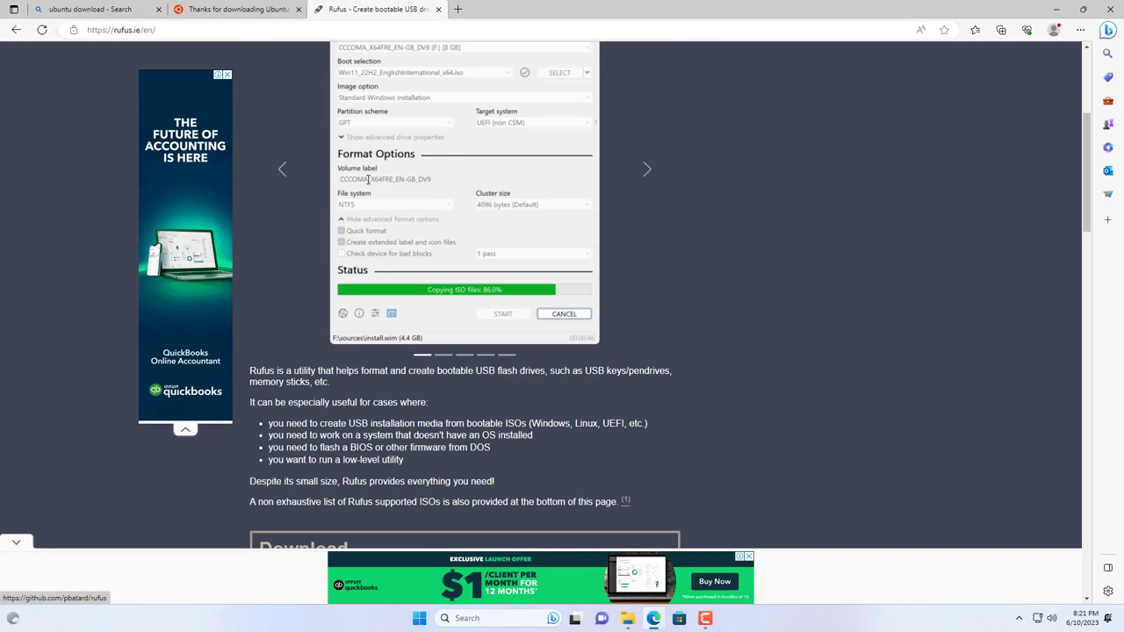
scroll(367, 179, down, 5)
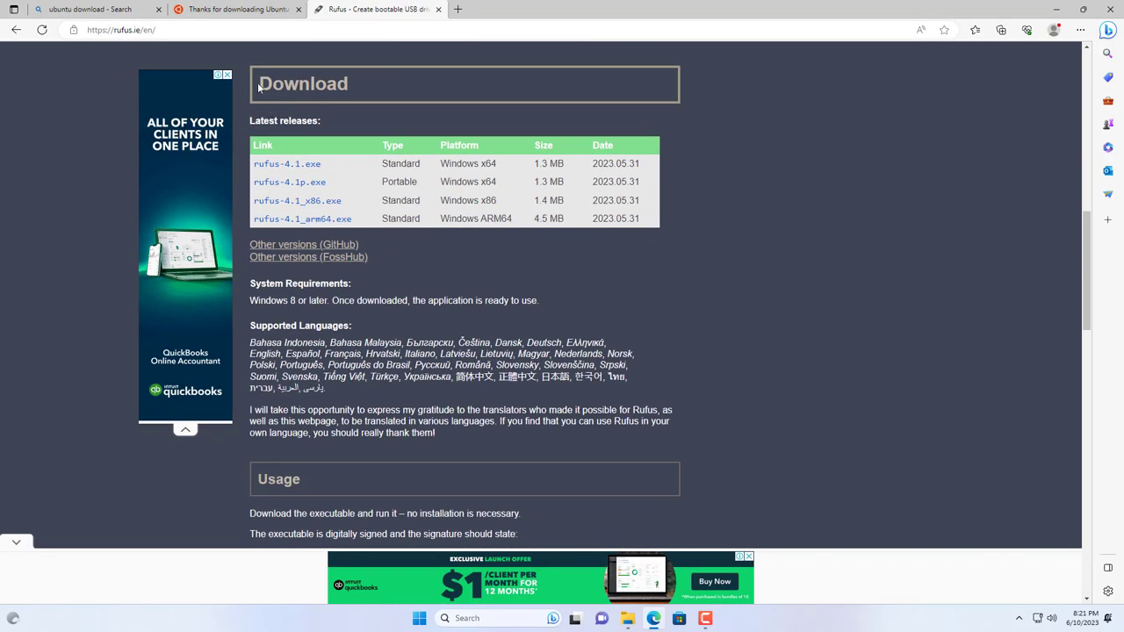
drag(260, 85, 351, 85)
click(332, 133)
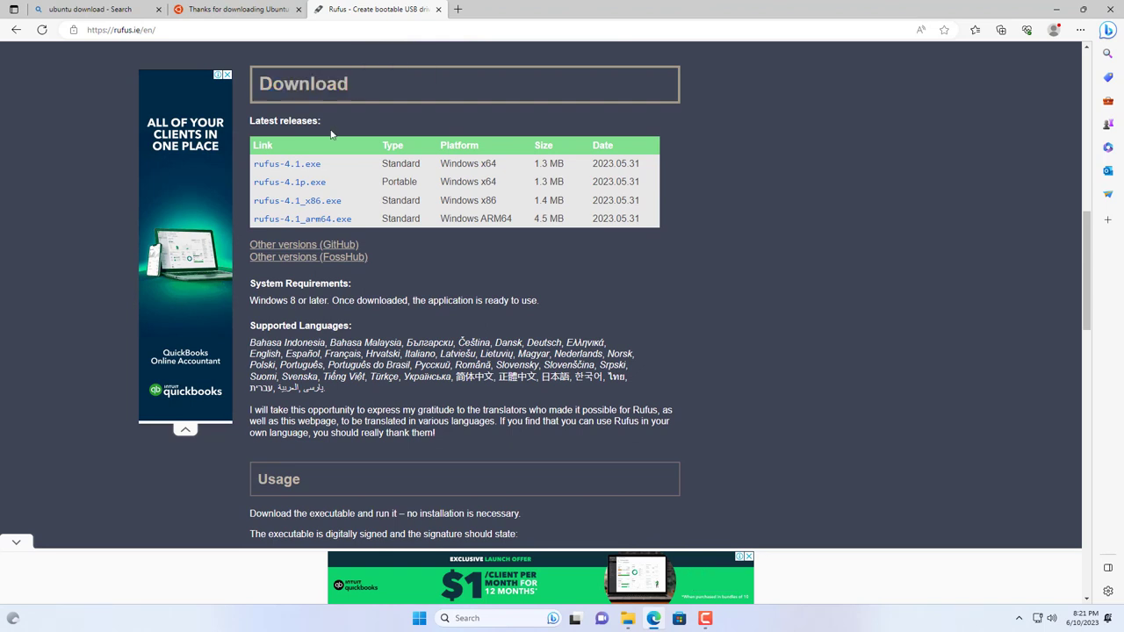
click(290, 166)
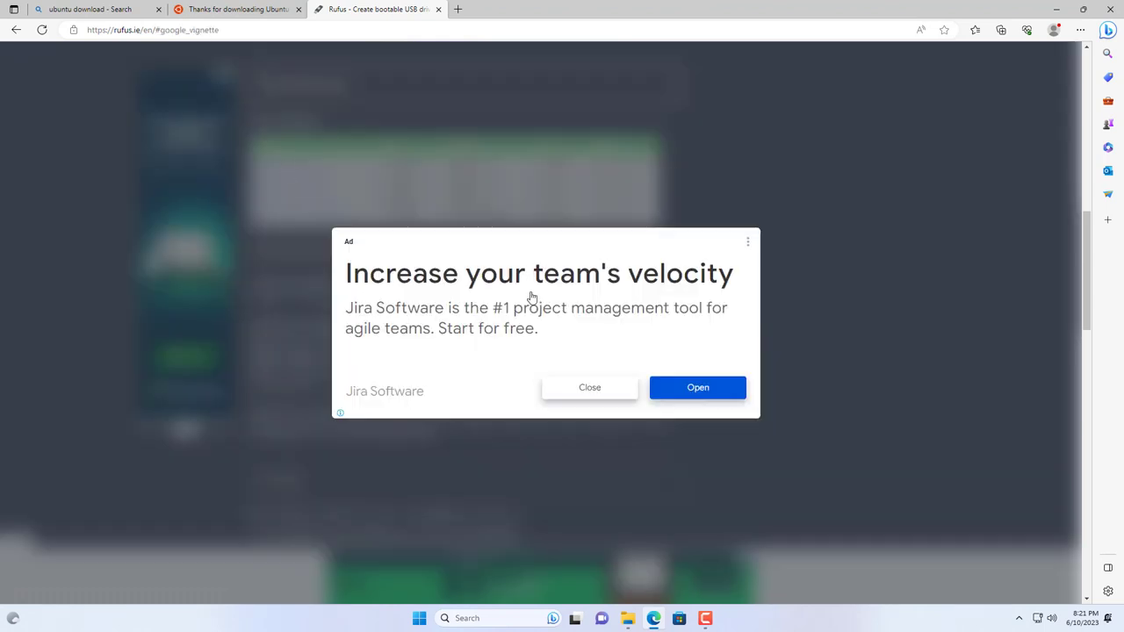
click(598, 394)
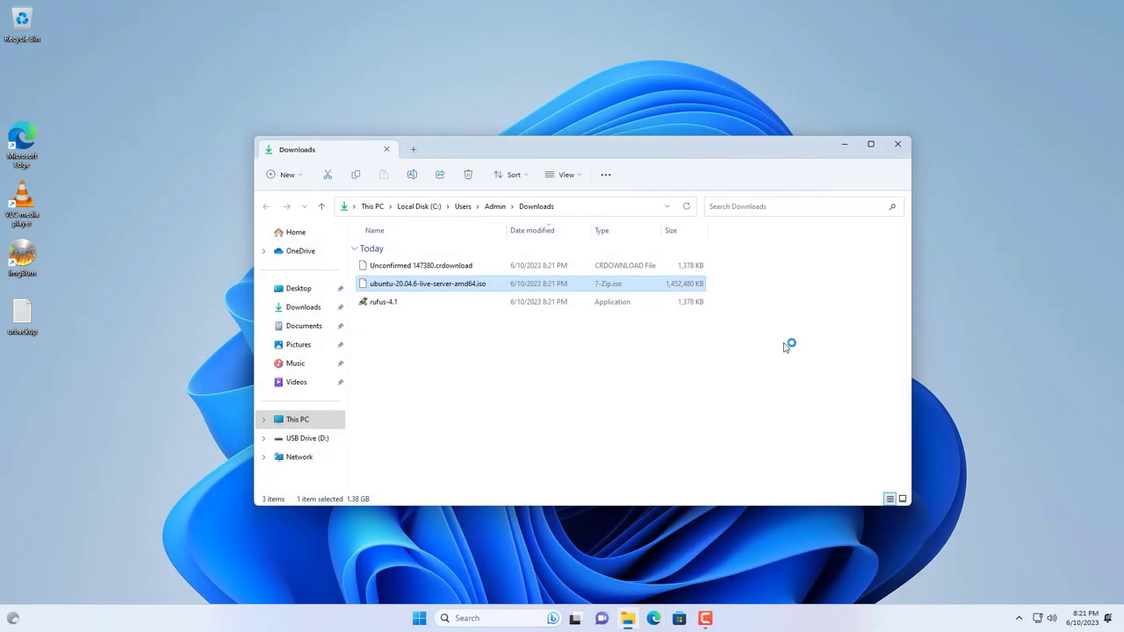
Step: Launch rufus-4.1 from Downloads, declining automatic update checks
click(759, 354)
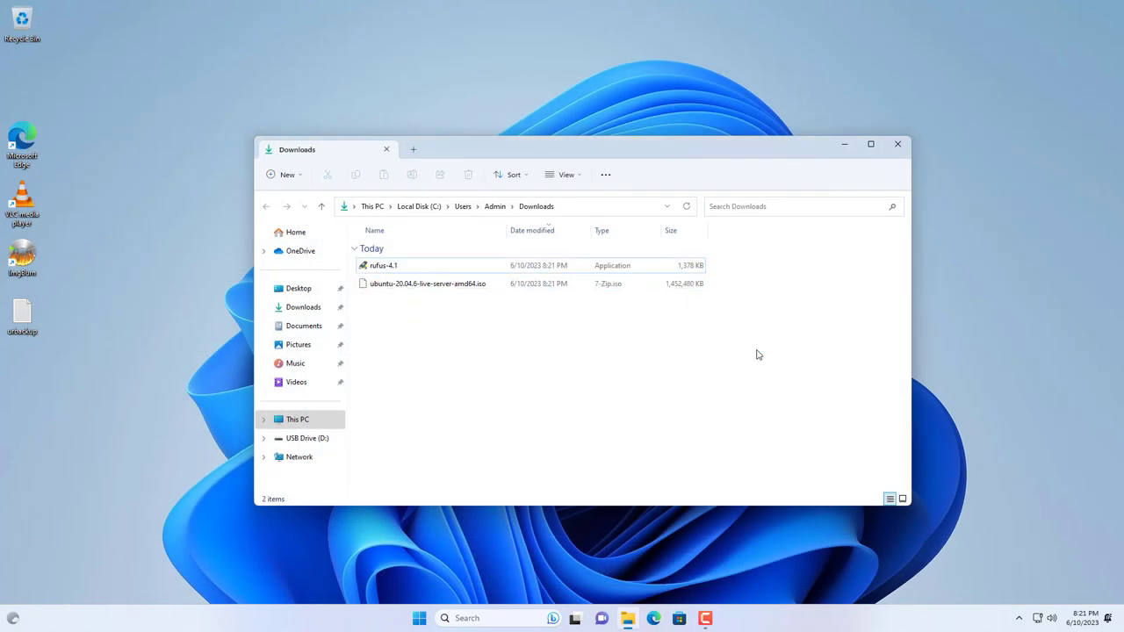
click(410, 268)
click(408, 284)
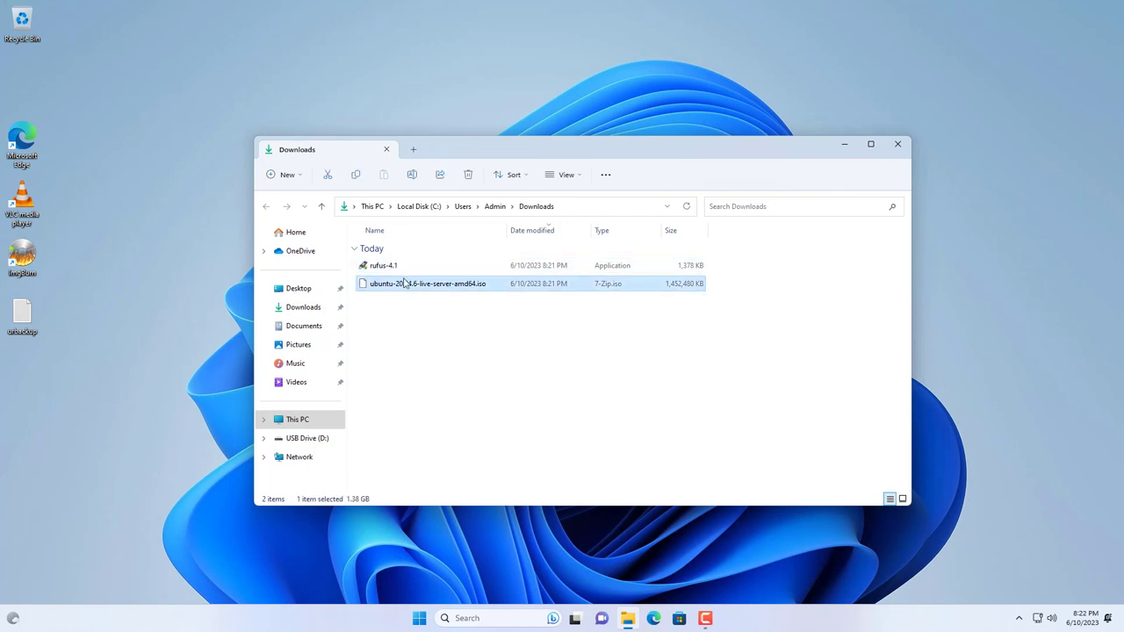
click(401, 267)
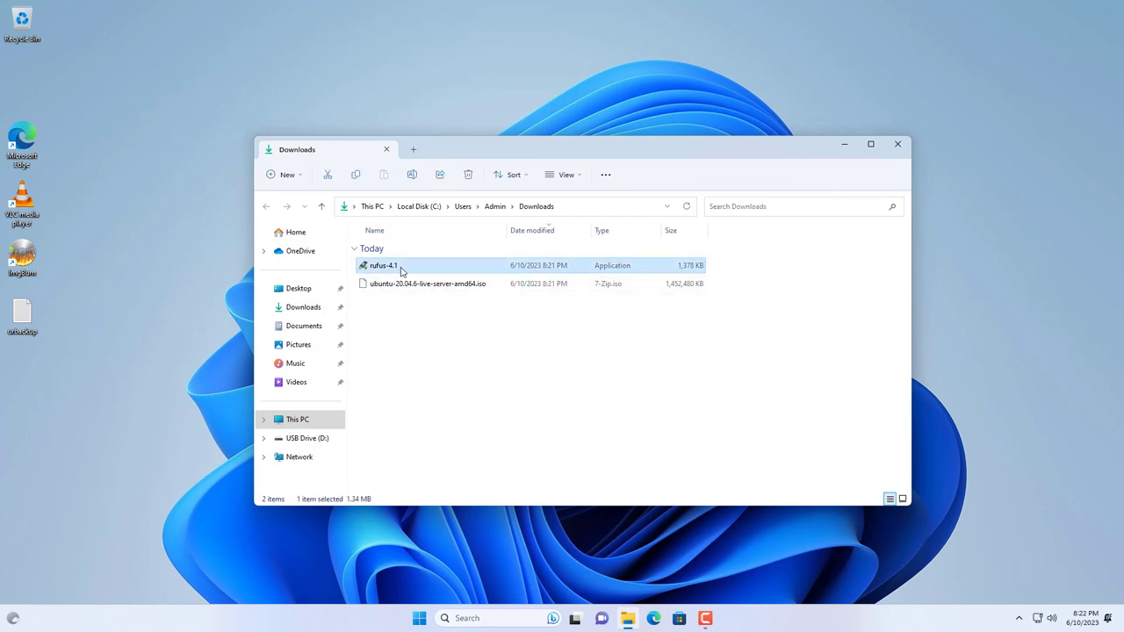
click(663, 321)
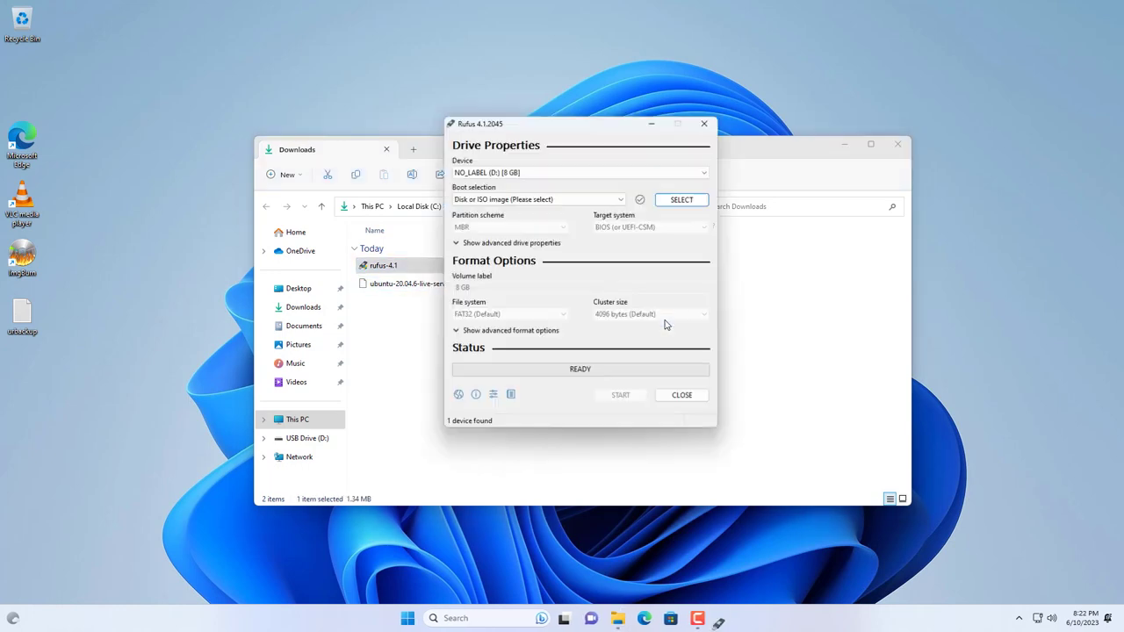
Step: Select the 8 GB NO_LABEL (D:) drive and load the ubuntu-20.04.6 live server ISO
click(556, 173)
click(556, 183)
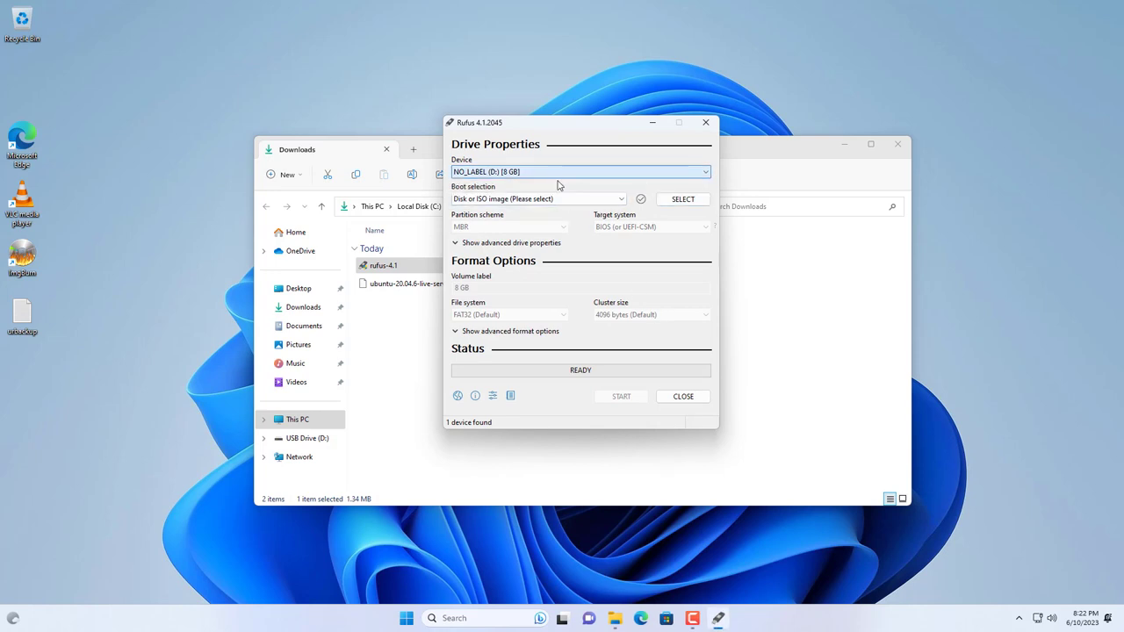
click(681, 199)
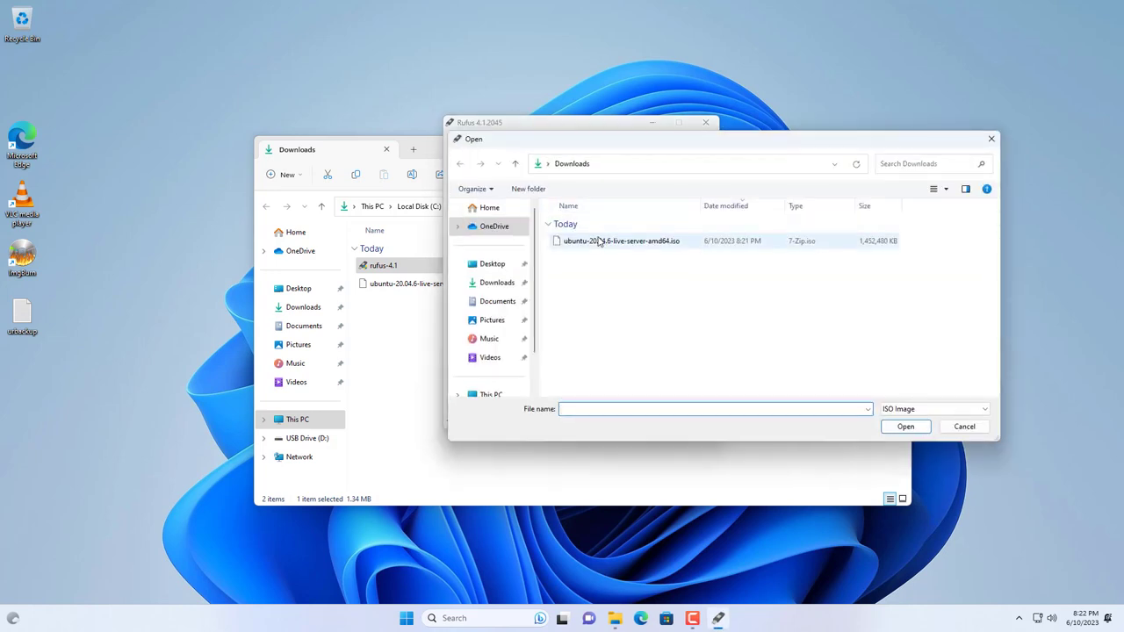
click(597, 242)
click(904, 426)
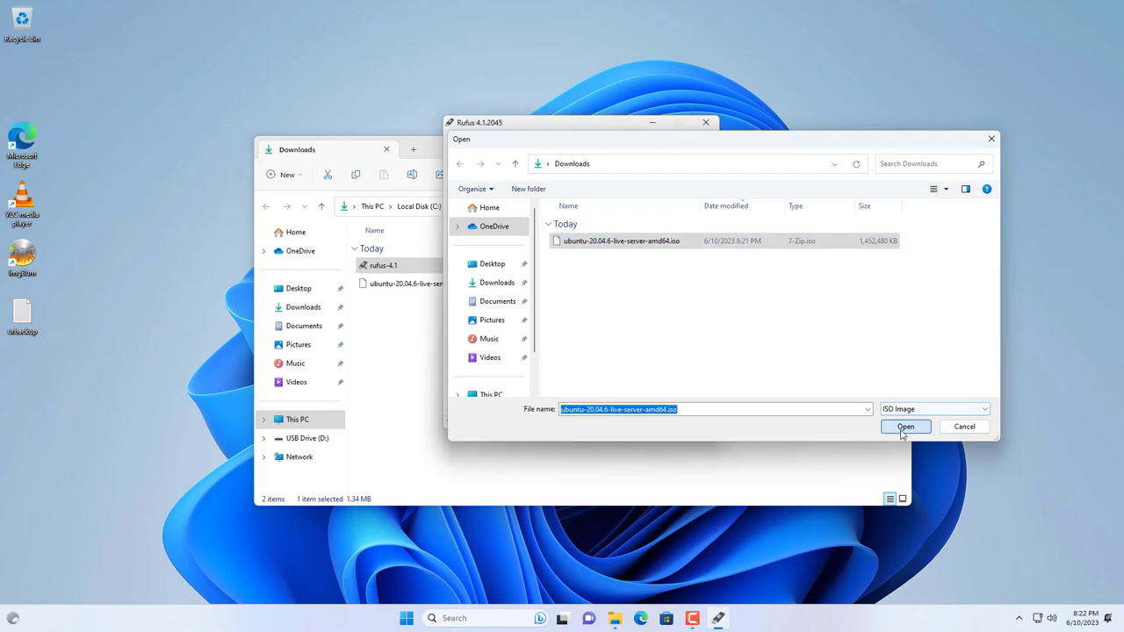
click(897, 143)
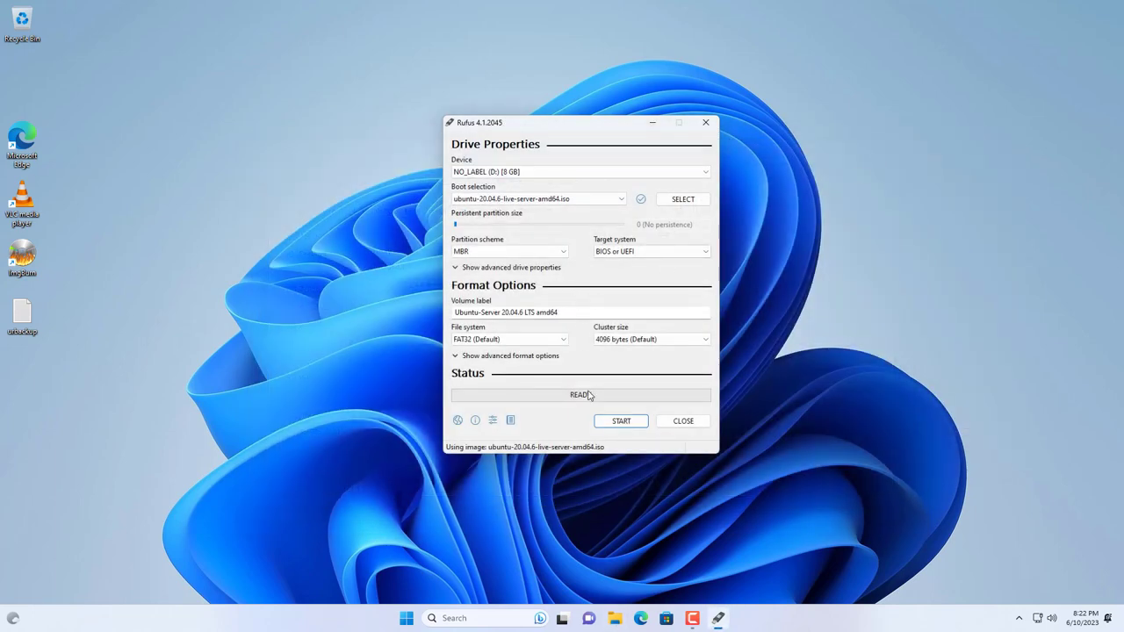
Step: Write the ISO to the USB in ISO Image mode, allowing Syslinux download and erasing the drive
click(612, 422)
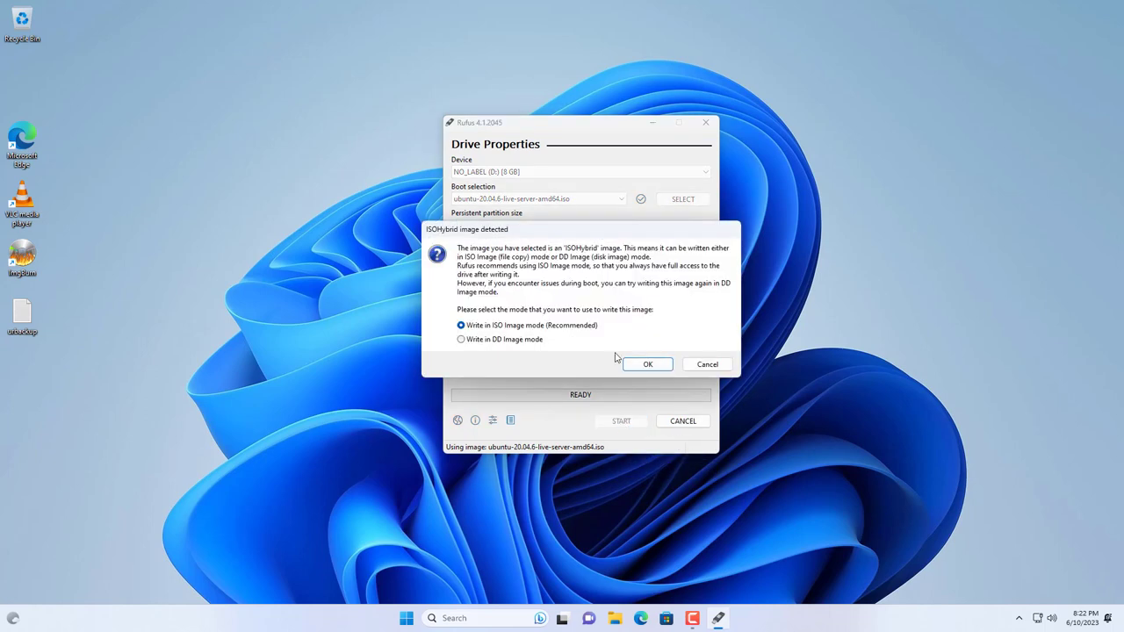
click(648, 365)
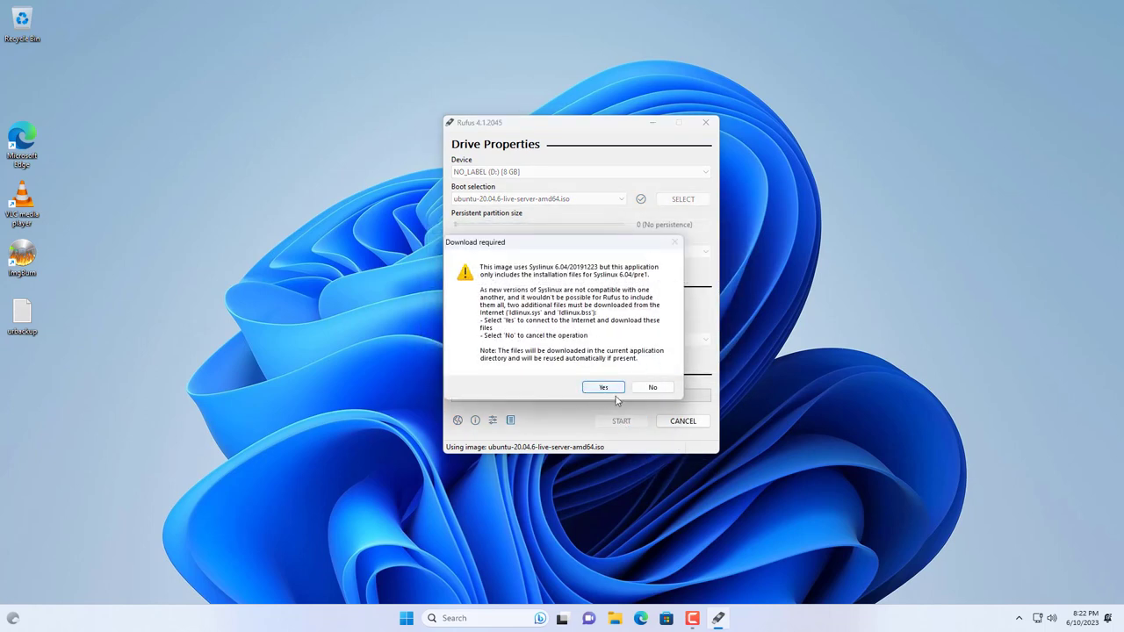
click(609, 388)
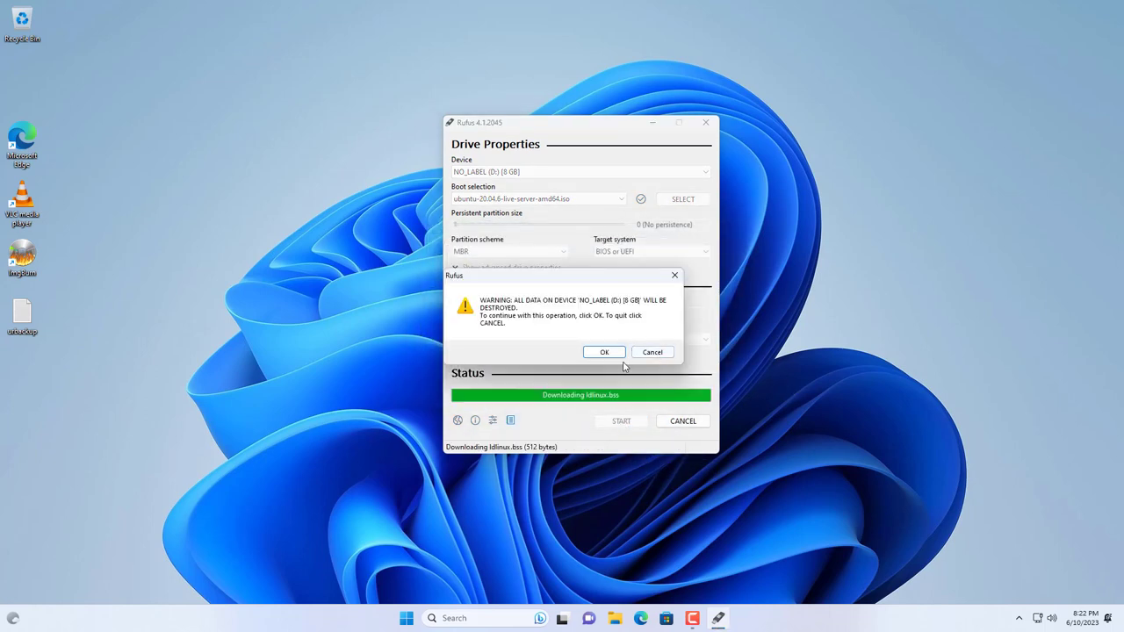
click(604, 352)
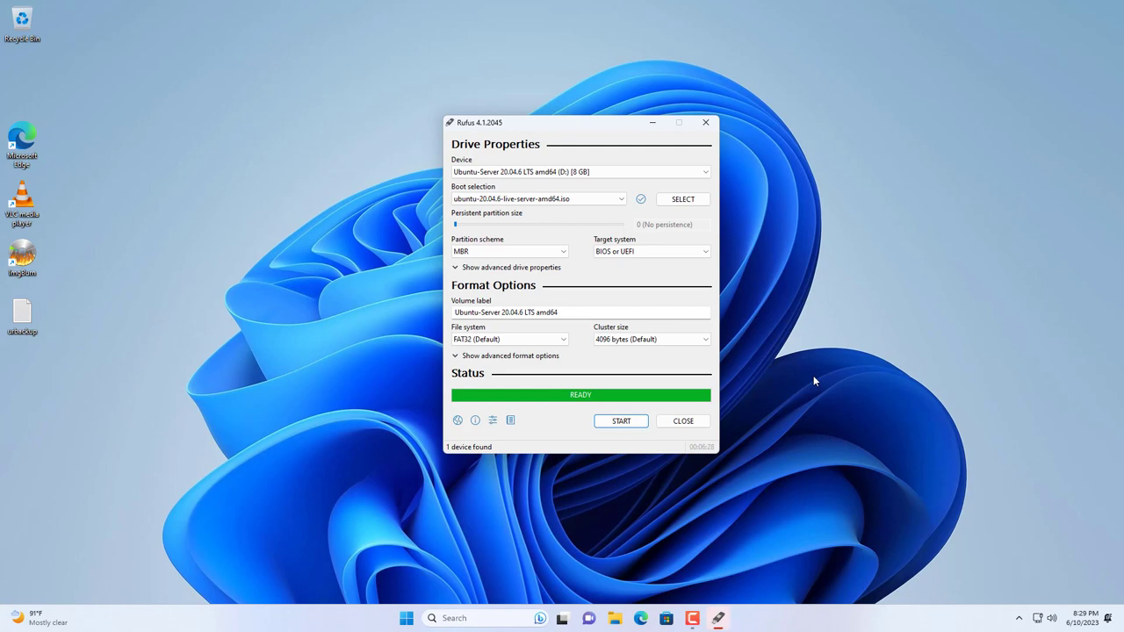
Step: Close Rufus and safely eject the USB drive
click(676, 421)
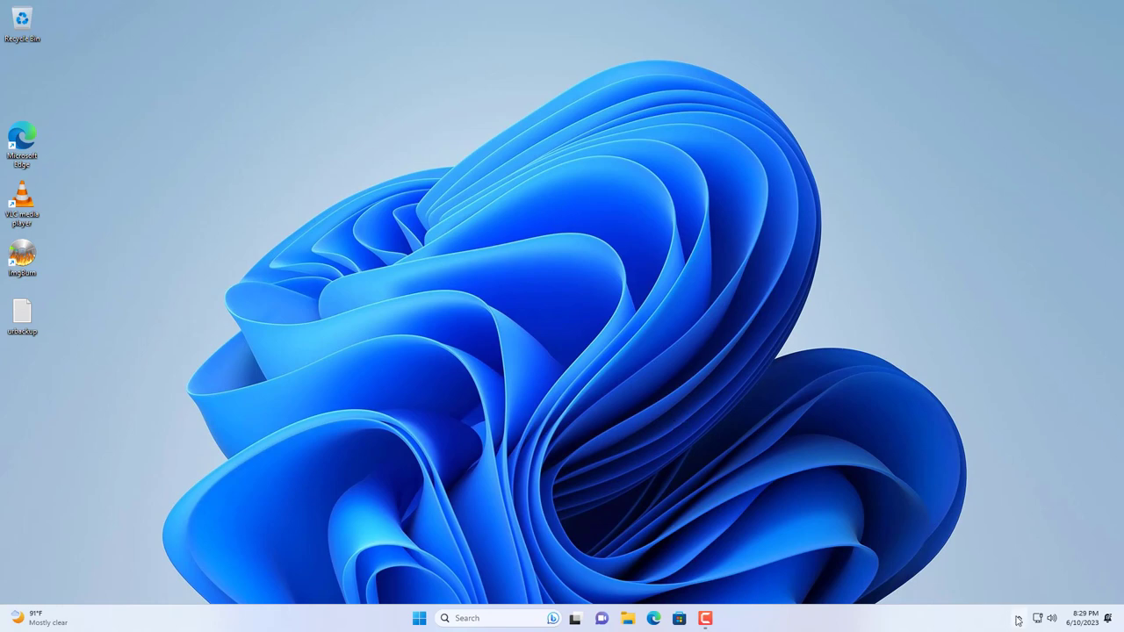
click(1016, 619)
click(1007, 583)
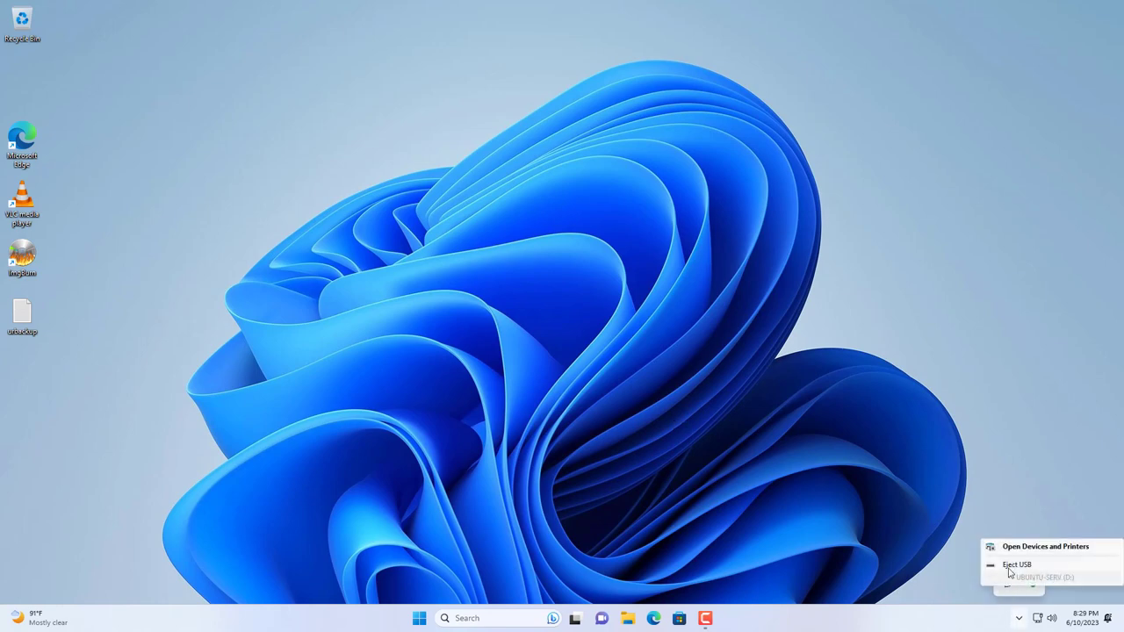
click(1024, 566)
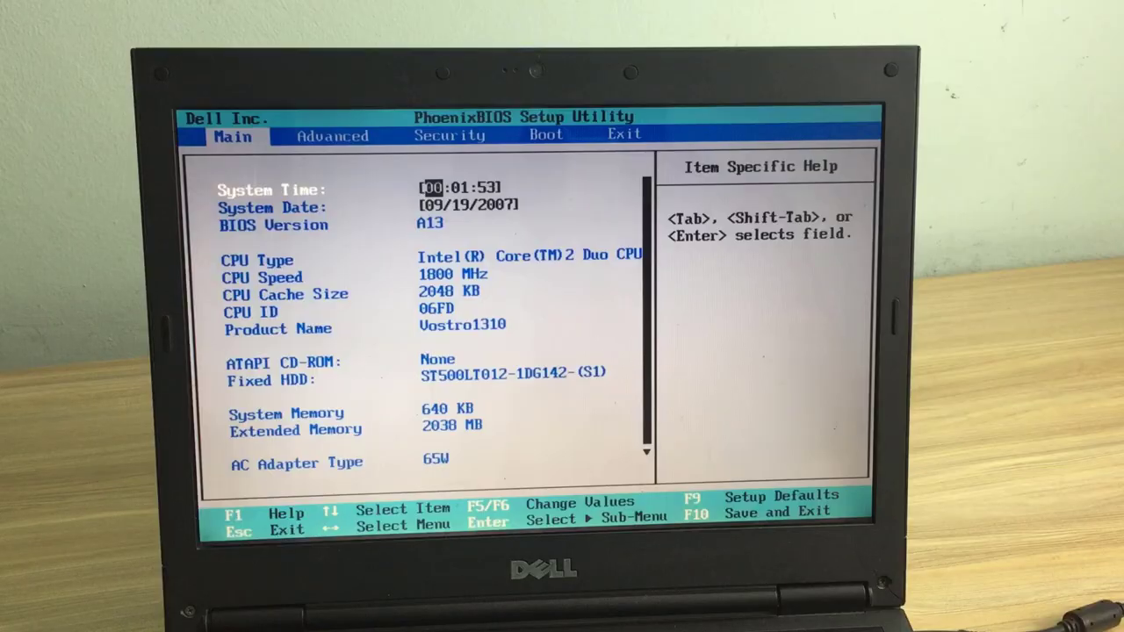
Step: Move USB Storage ahead of Hard Drive in the BIOS boot order
key(Right)
key(Right)
key(Right)
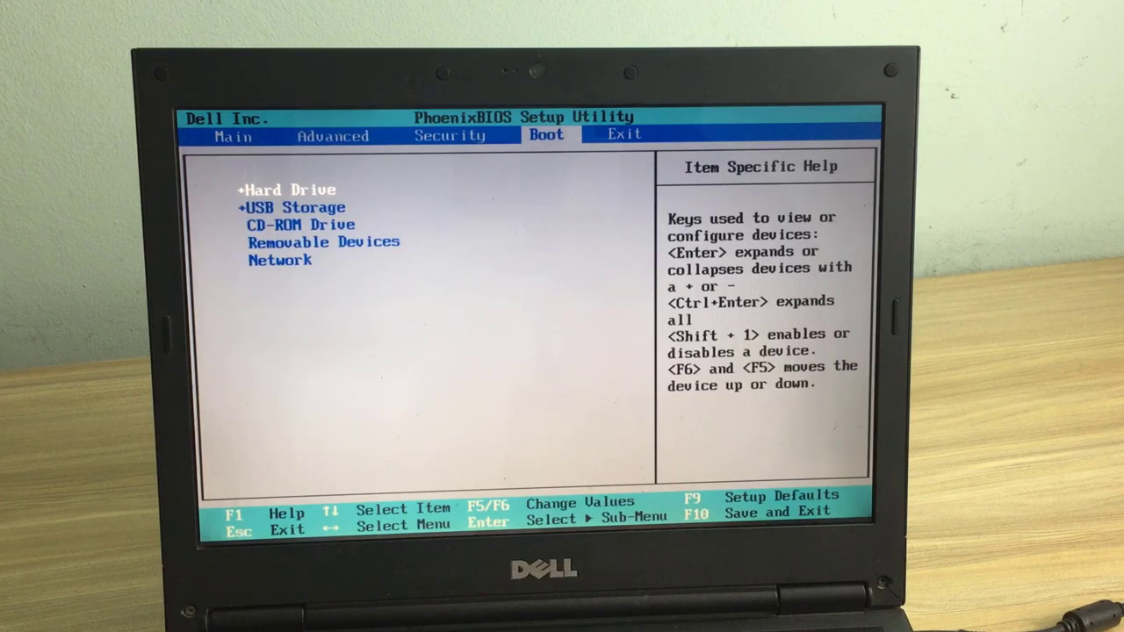
key(F5)
key(Up)
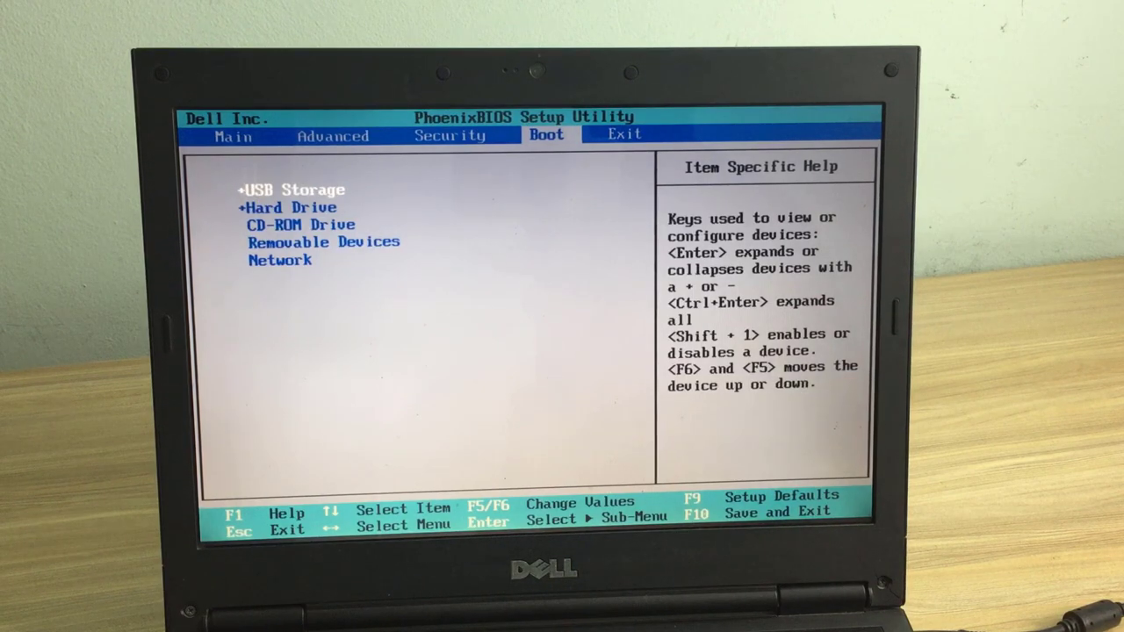
key(Return)
key(Down)
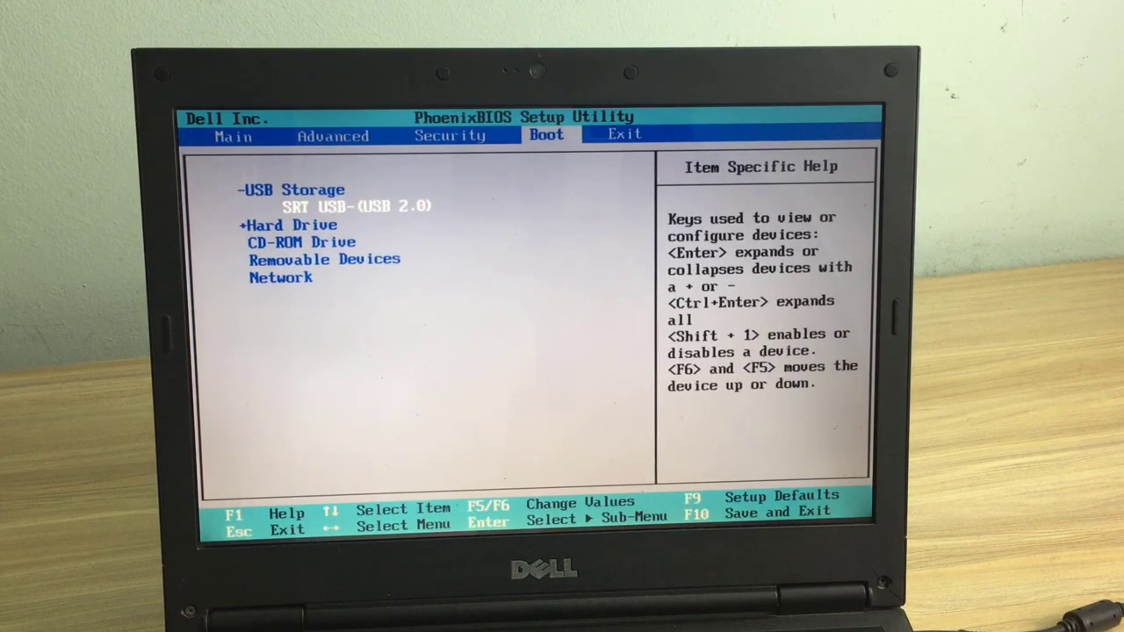
Step: Exit the BIOS saving changes and reboot the laptop
key(Right)
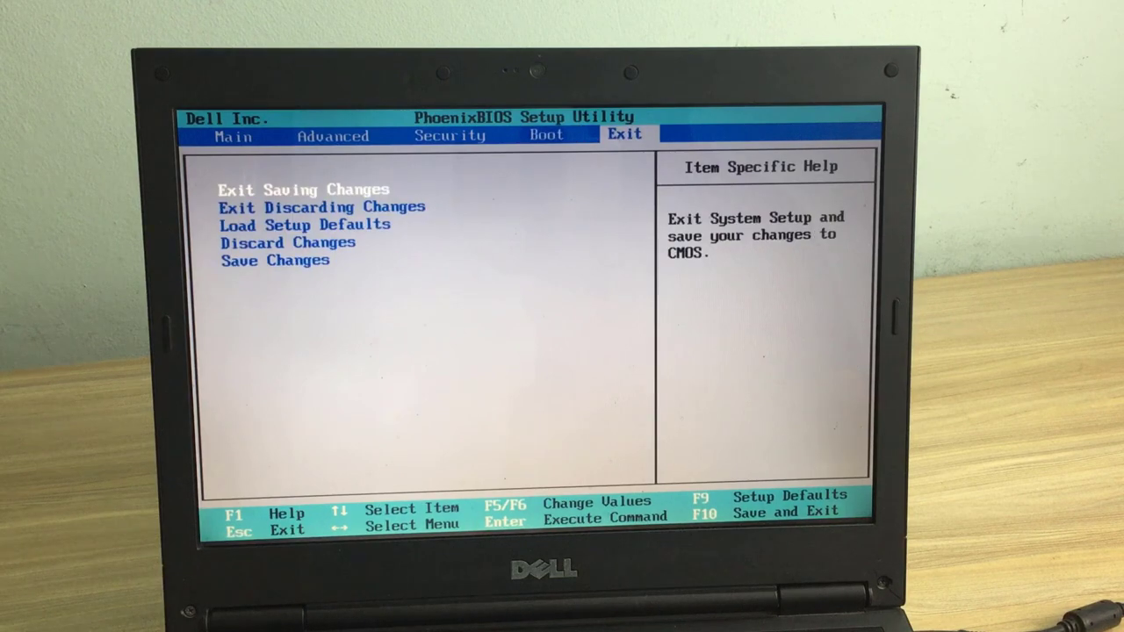
key(Return)
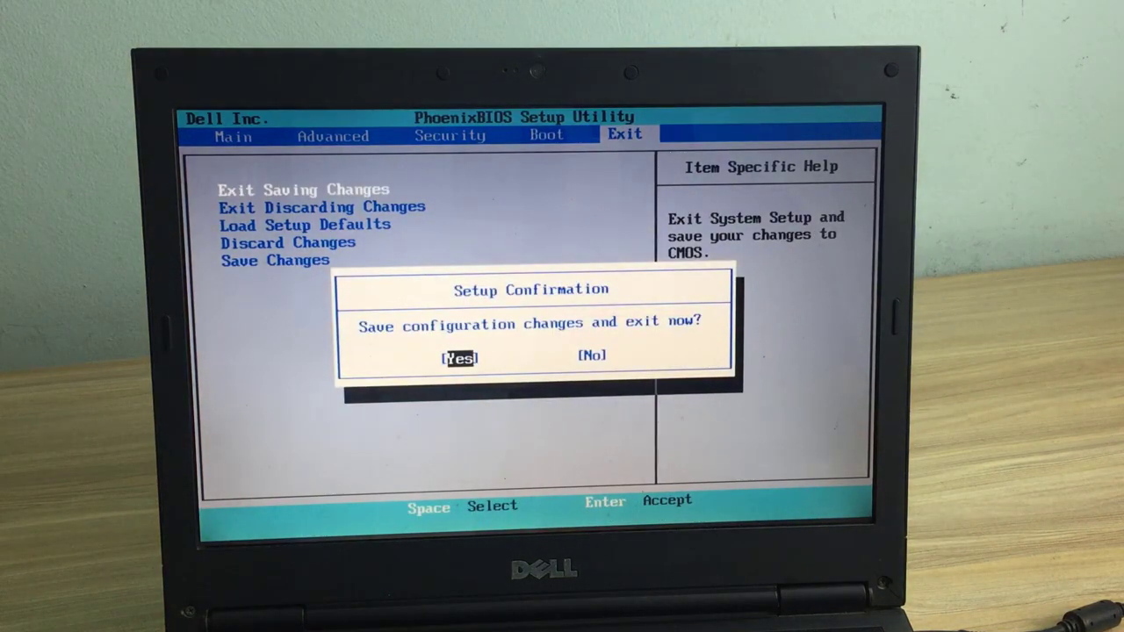
key(Return)
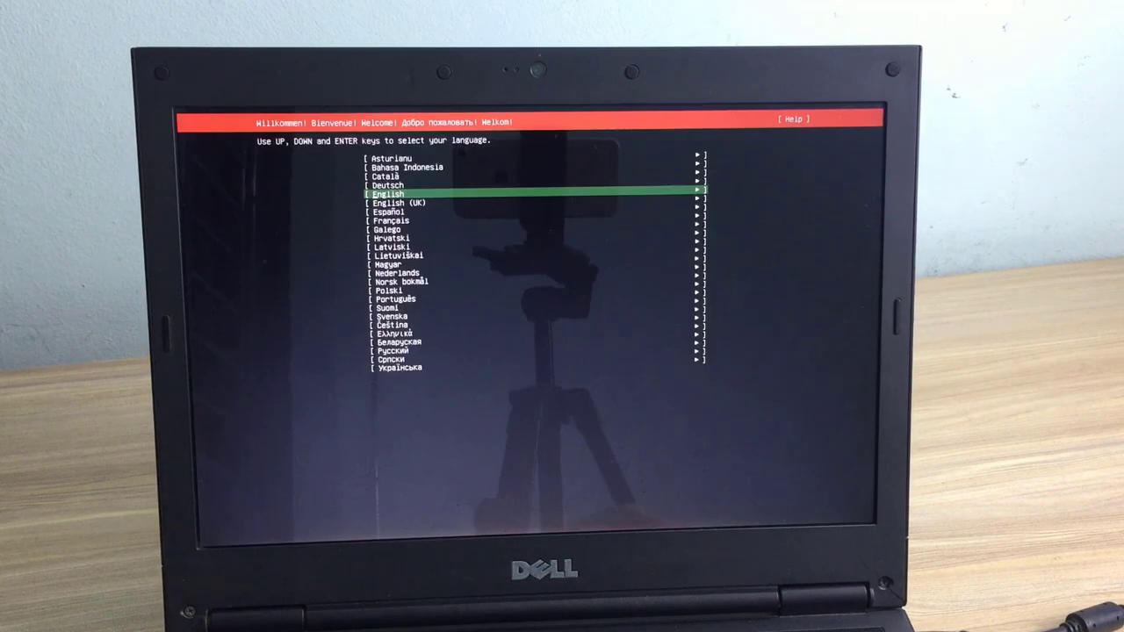
Step: Accept English and the English (US) keyboard, then open Edit IPv4 for enp7s0
key(Return)
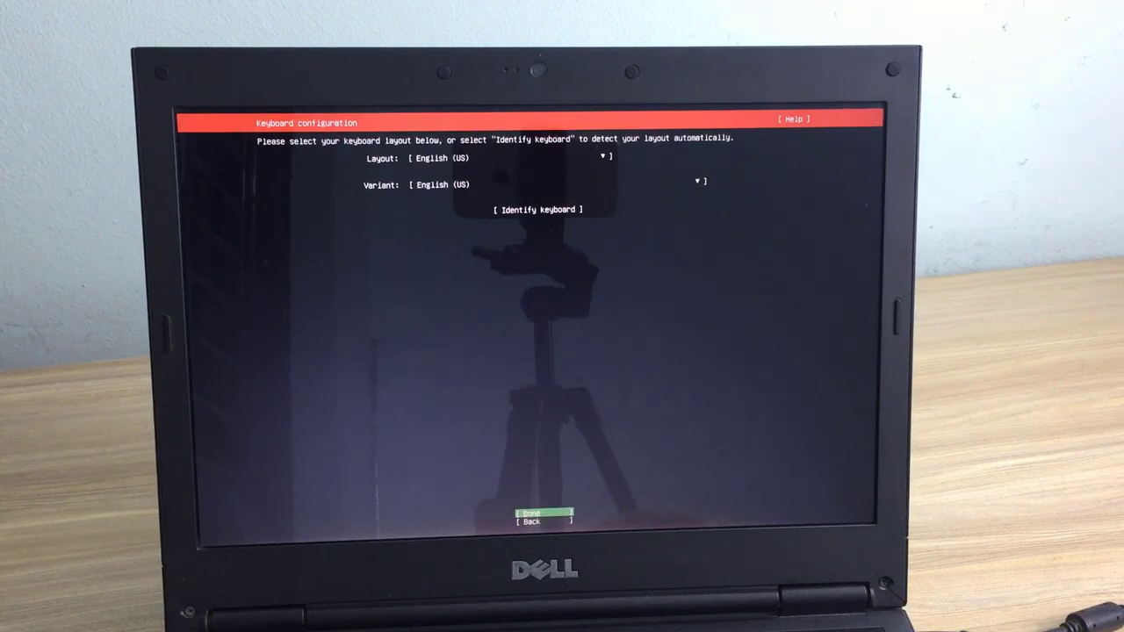
key(Return)
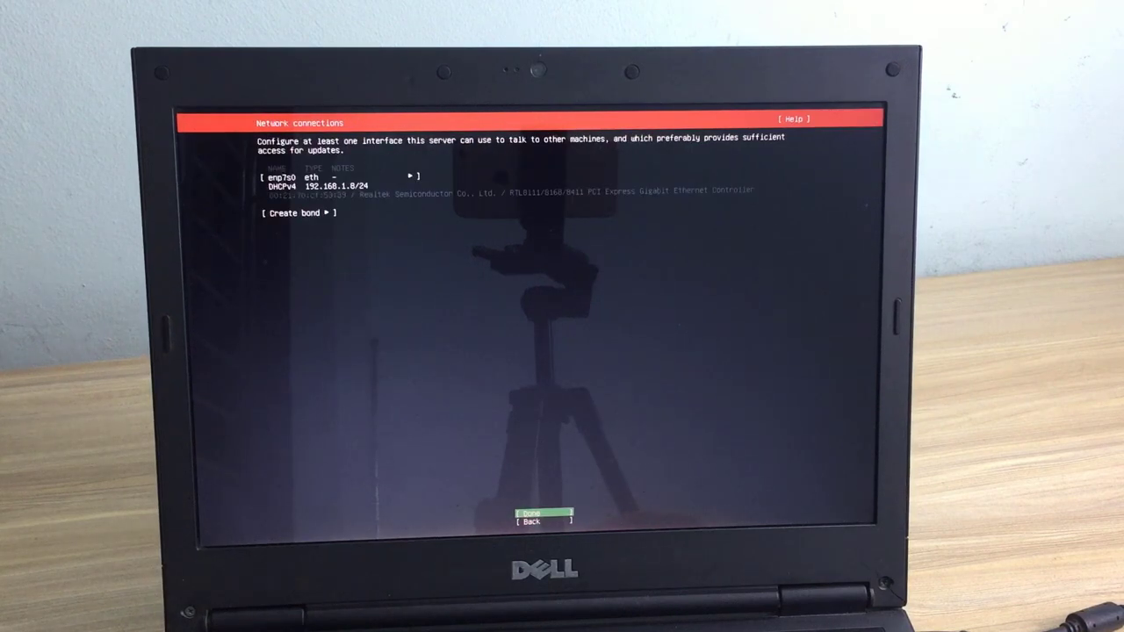
key(Up)
key(Up)
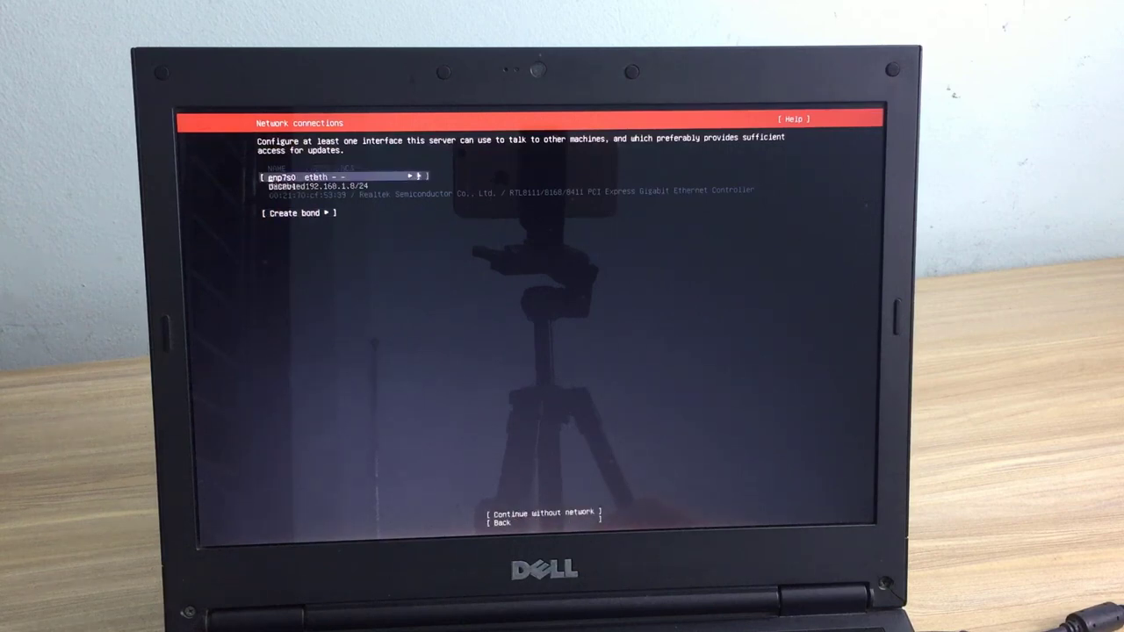
key(Return)
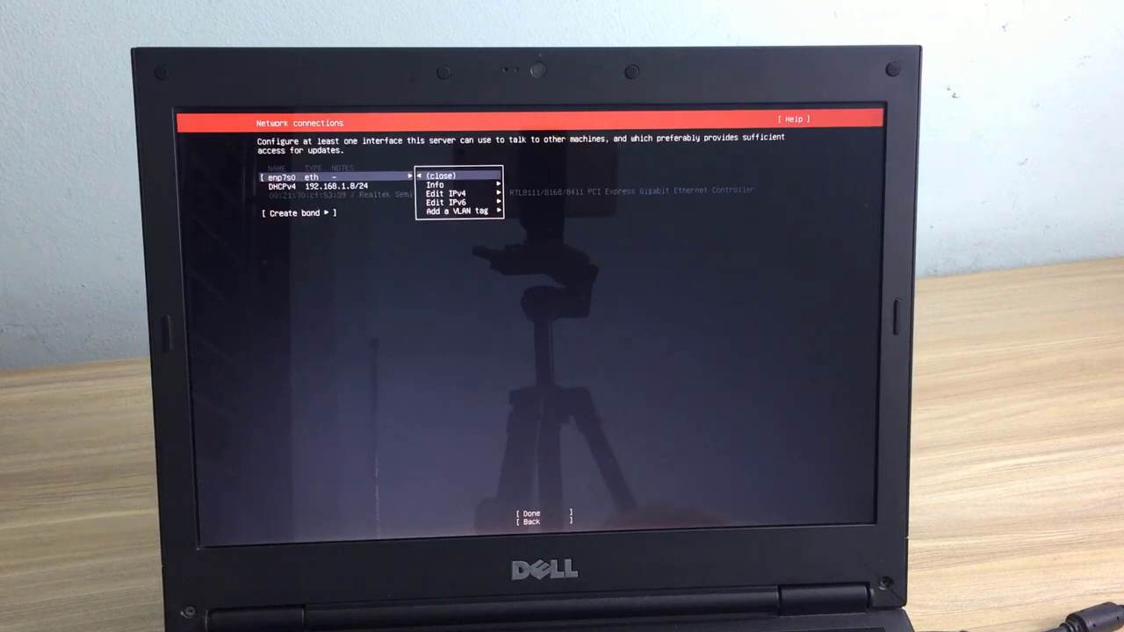
key(Down)
key(Down)
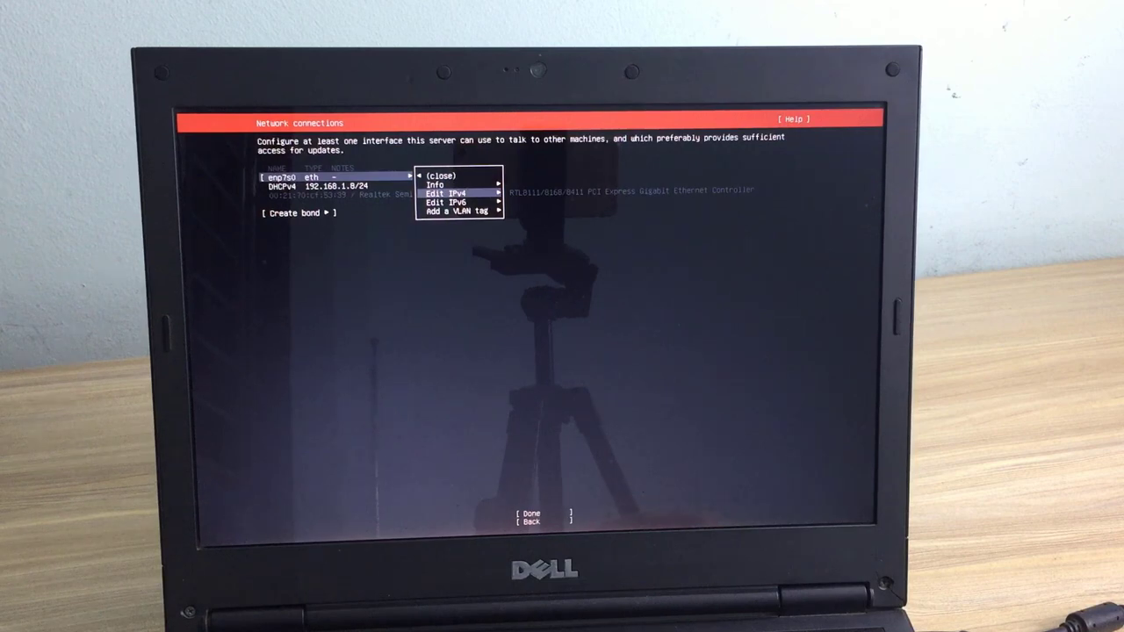
key(Return)
key(Return)
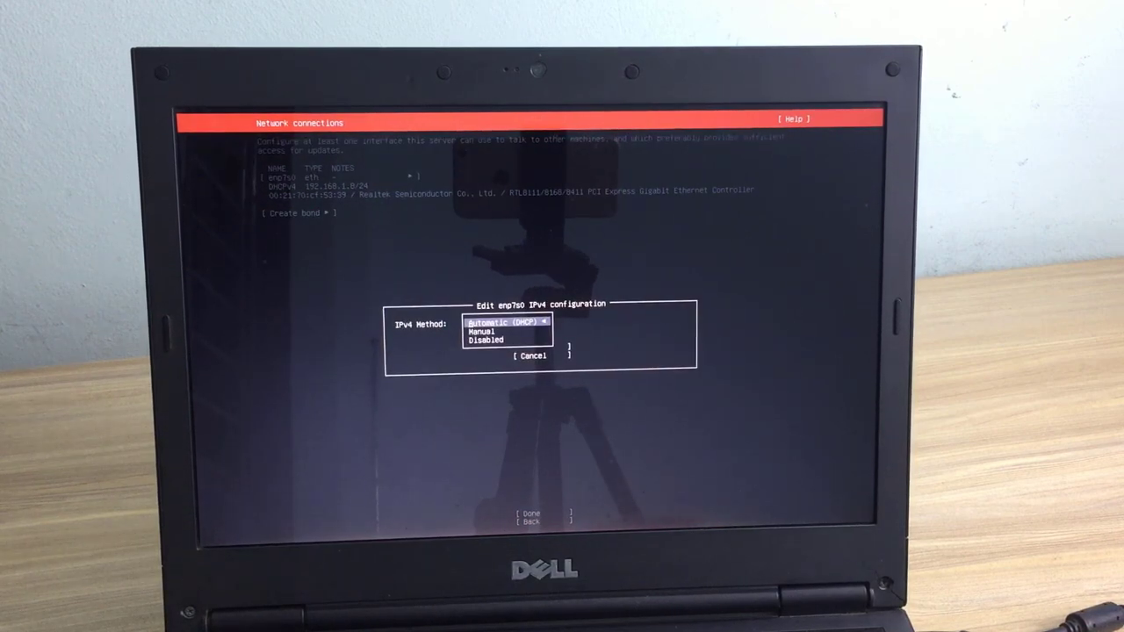
Step: Set enp7s0 IPv4 to Manual with subnet 192.168.1.0/24 and address 192.168.1.50
key(Down)
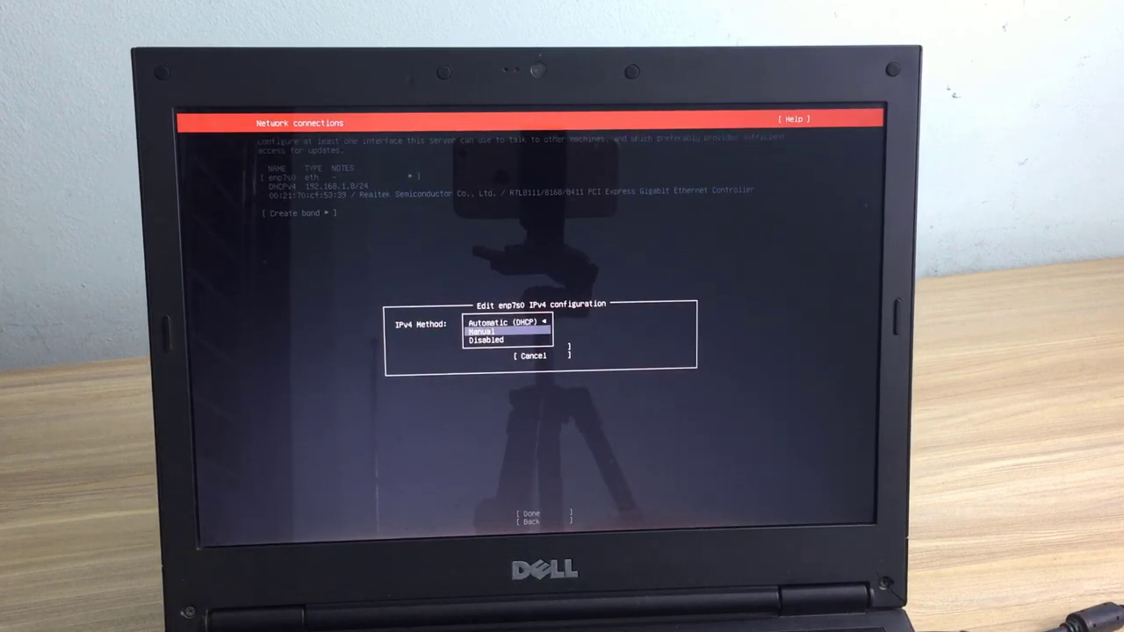
key(Return)
key(Tab)
text(192.168.1.)
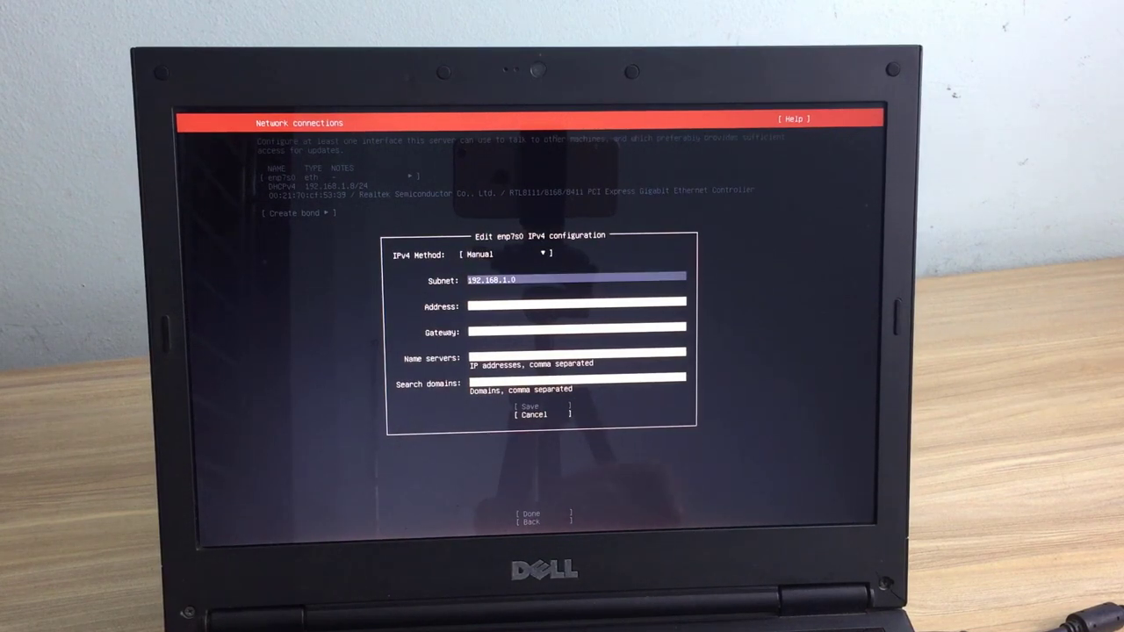
text(0/)
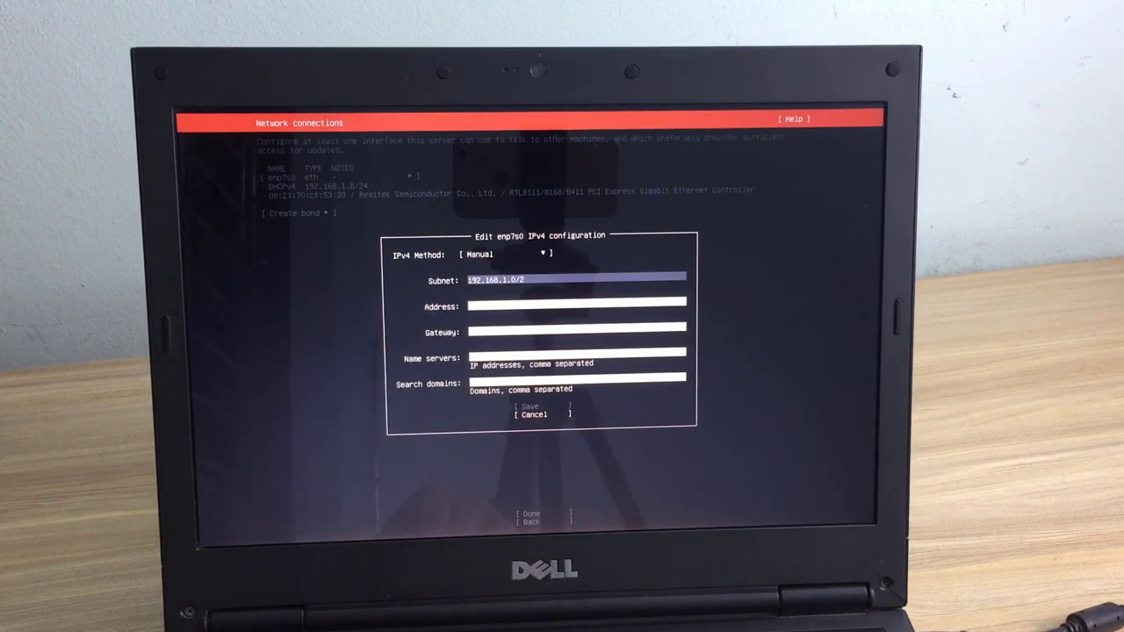
text(24)
key(Tab)
text(192.168)
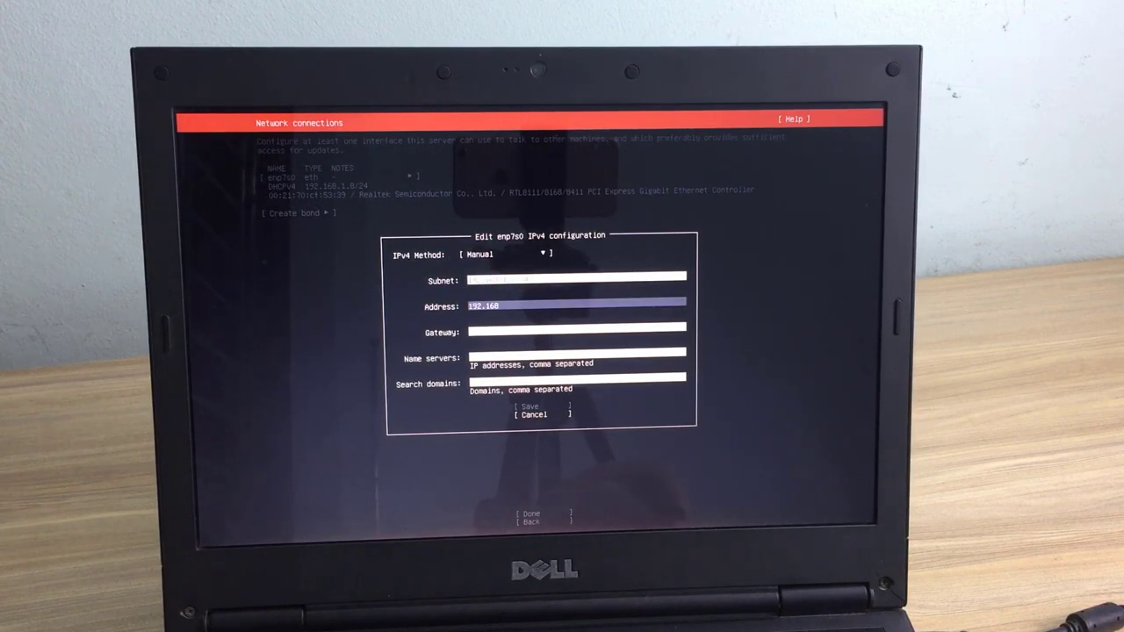
text(.1.)
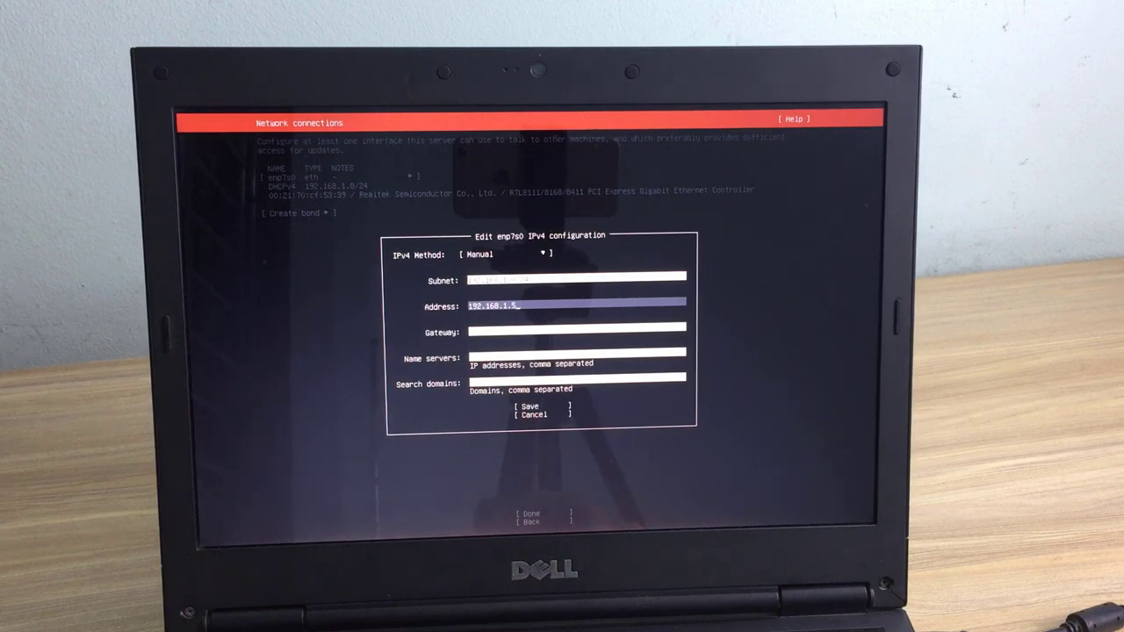
text(50)
Step: Add gateway 192.168.1.1 and name server 8.8.8.8, then save the IPv4 configuration
key(Tab)
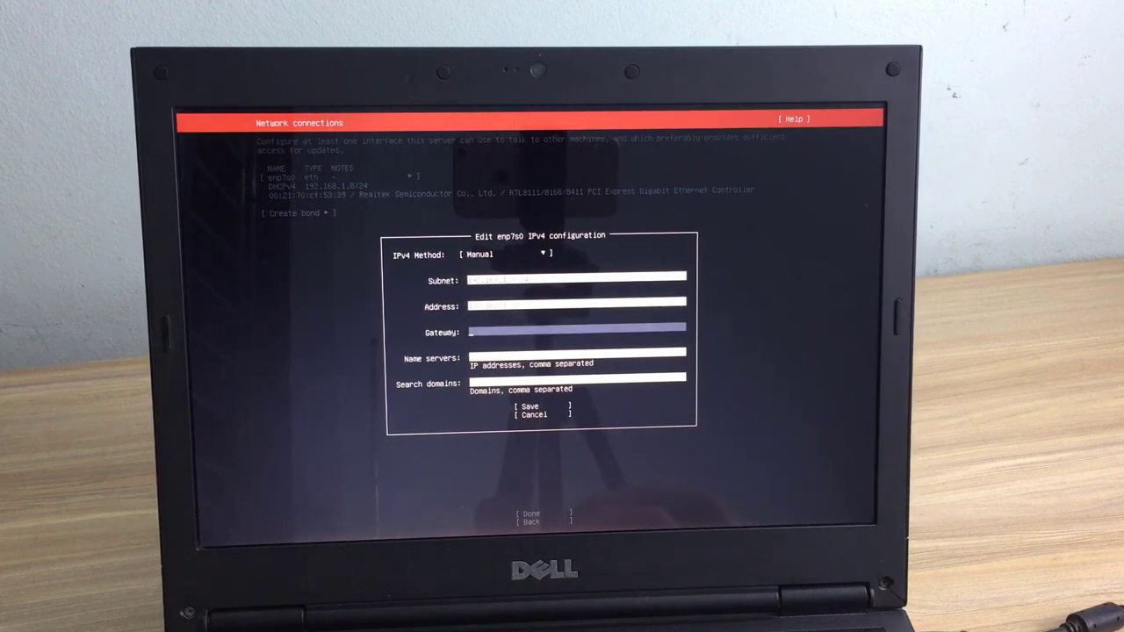
text(192.168)
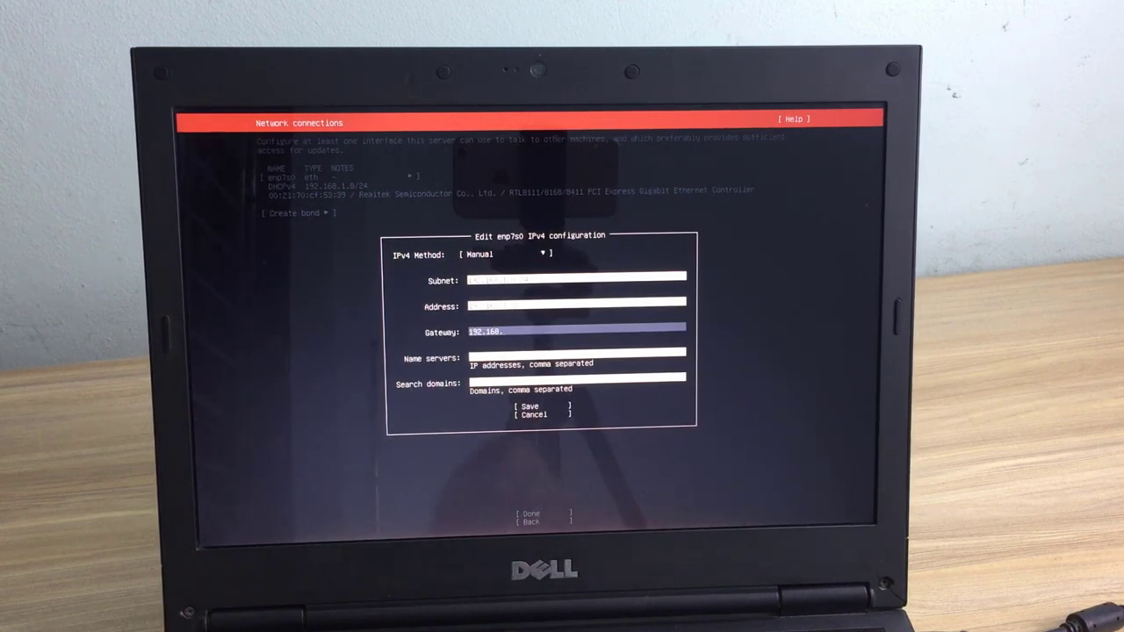
text(.1)
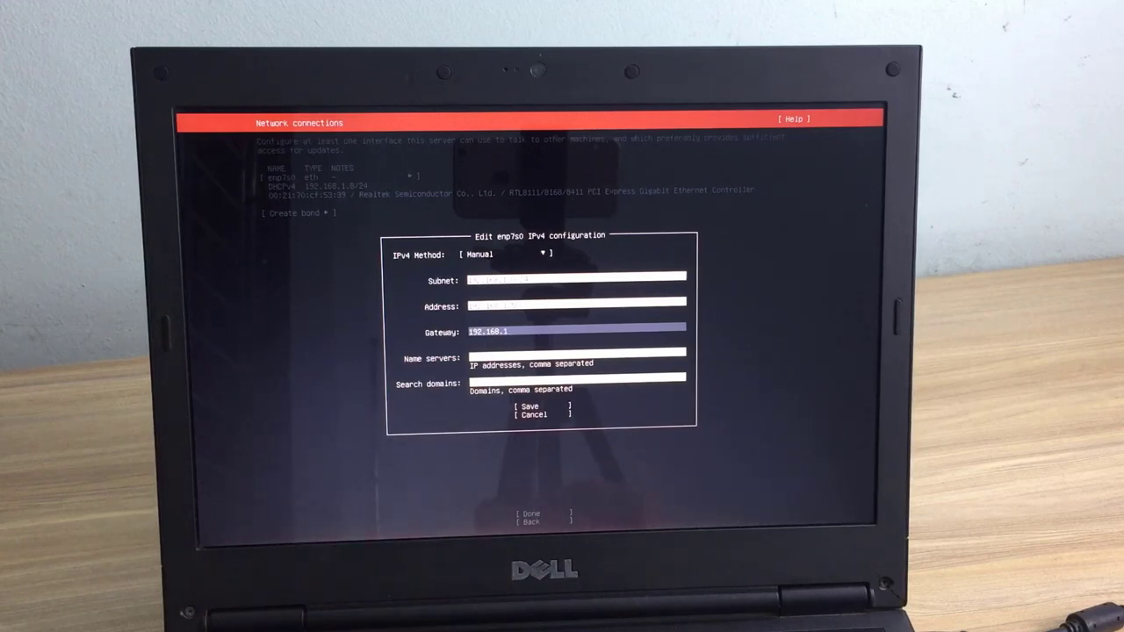
text(.1)
key(Tab)
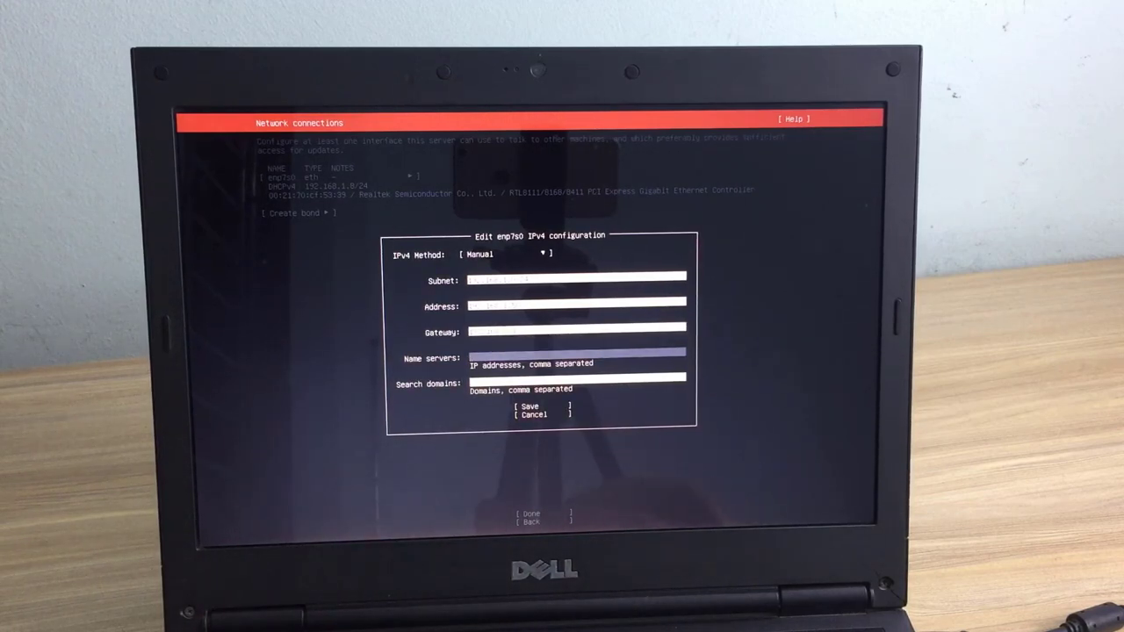
text(8.8.8)
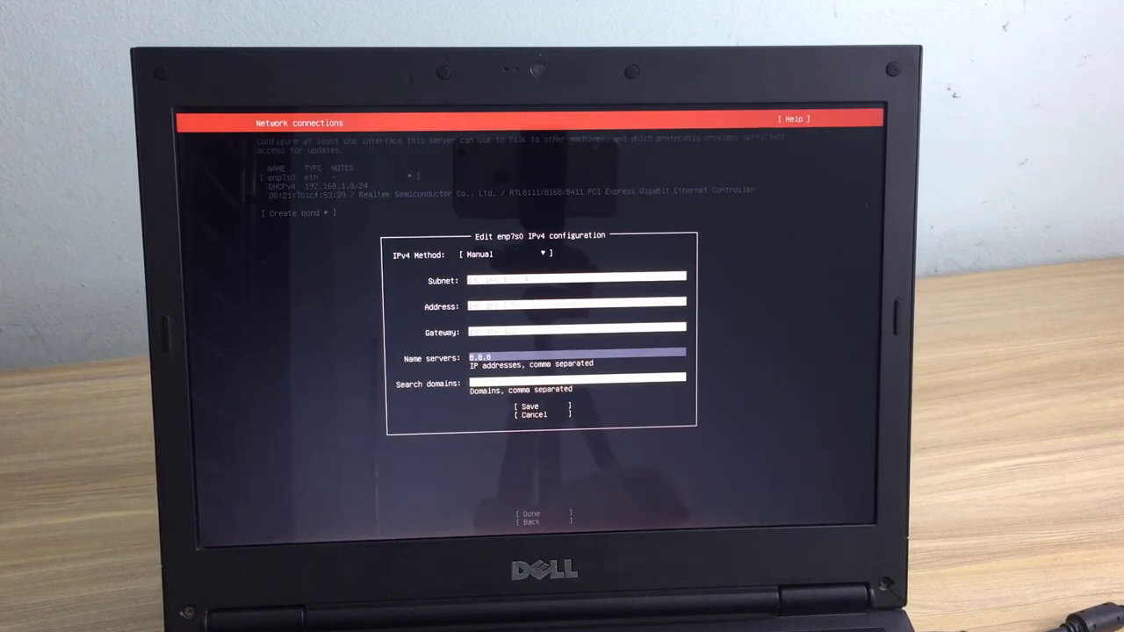
text(.8)
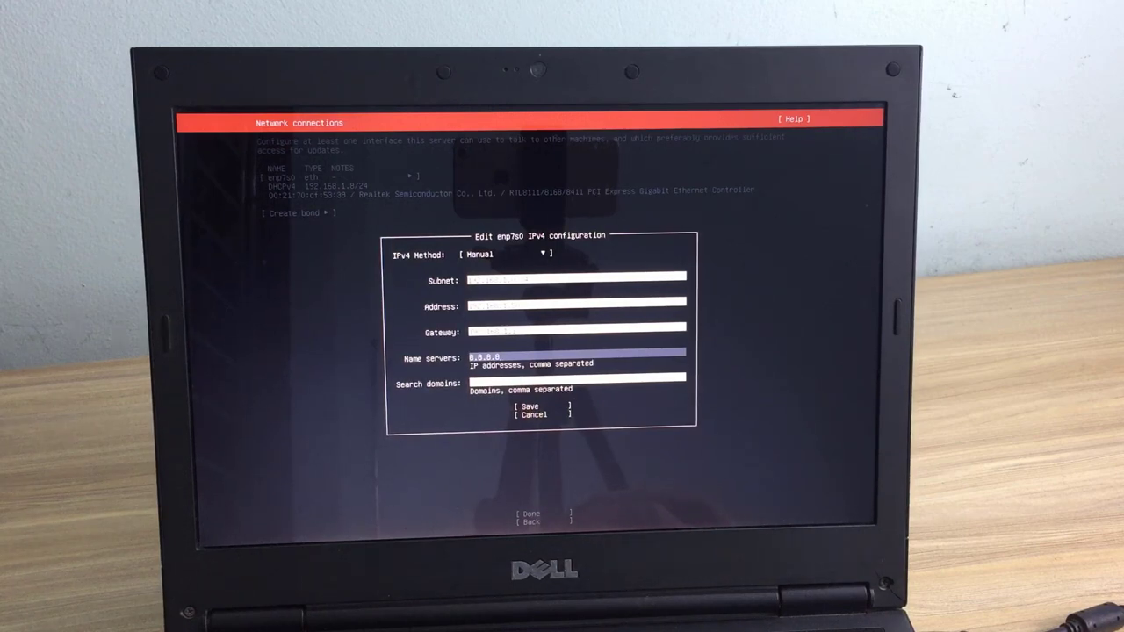
key(Tab)
key(Tab)
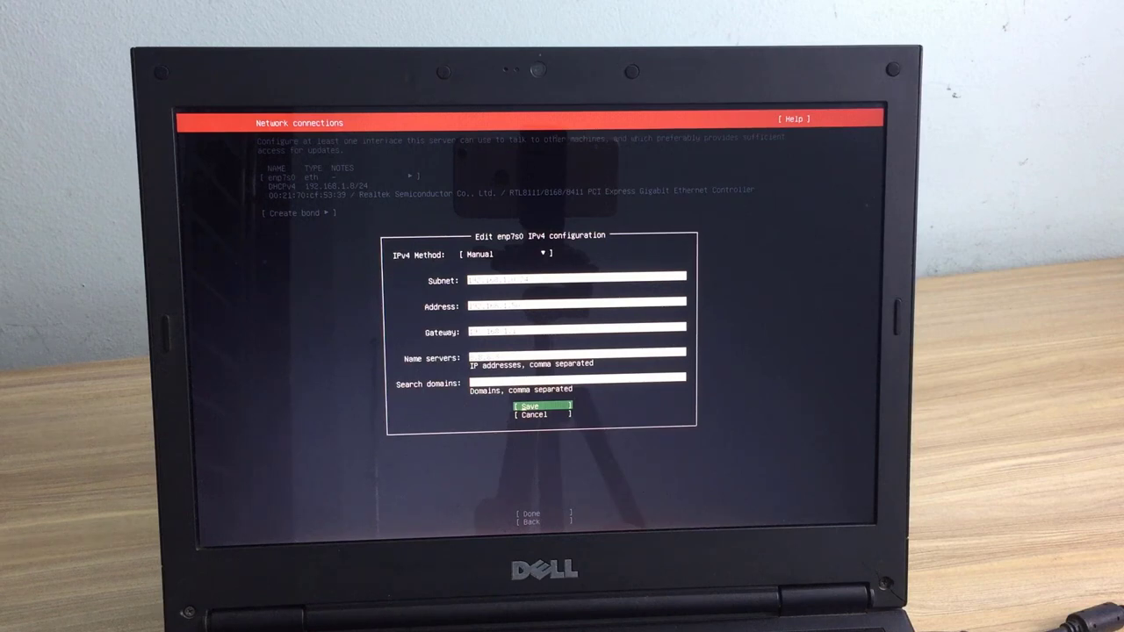
key(Return)
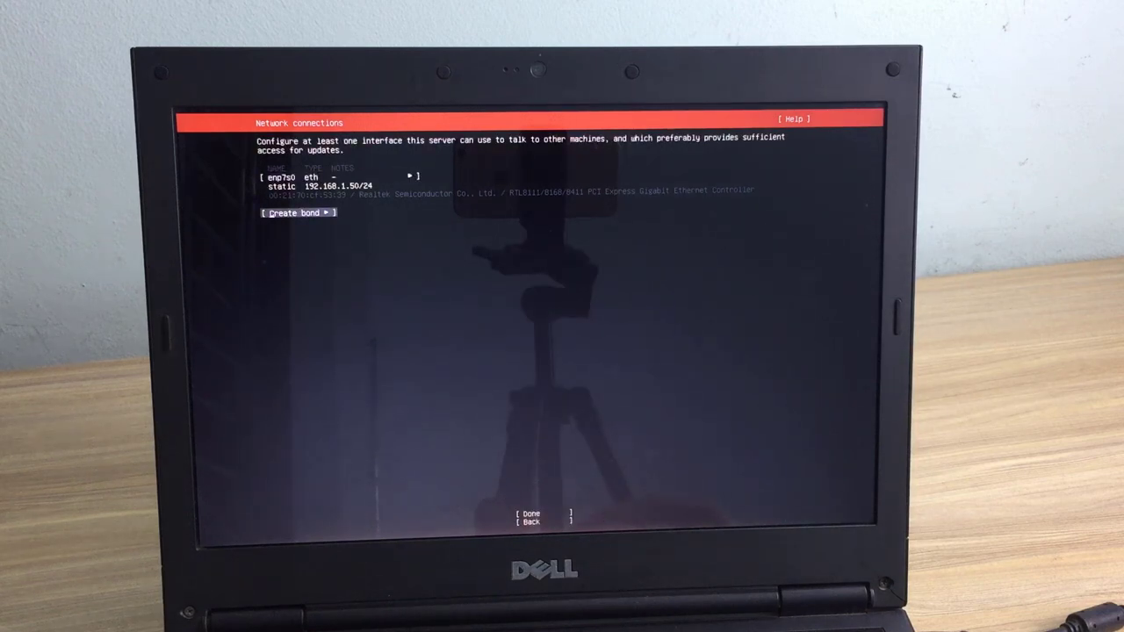
key(Tab)
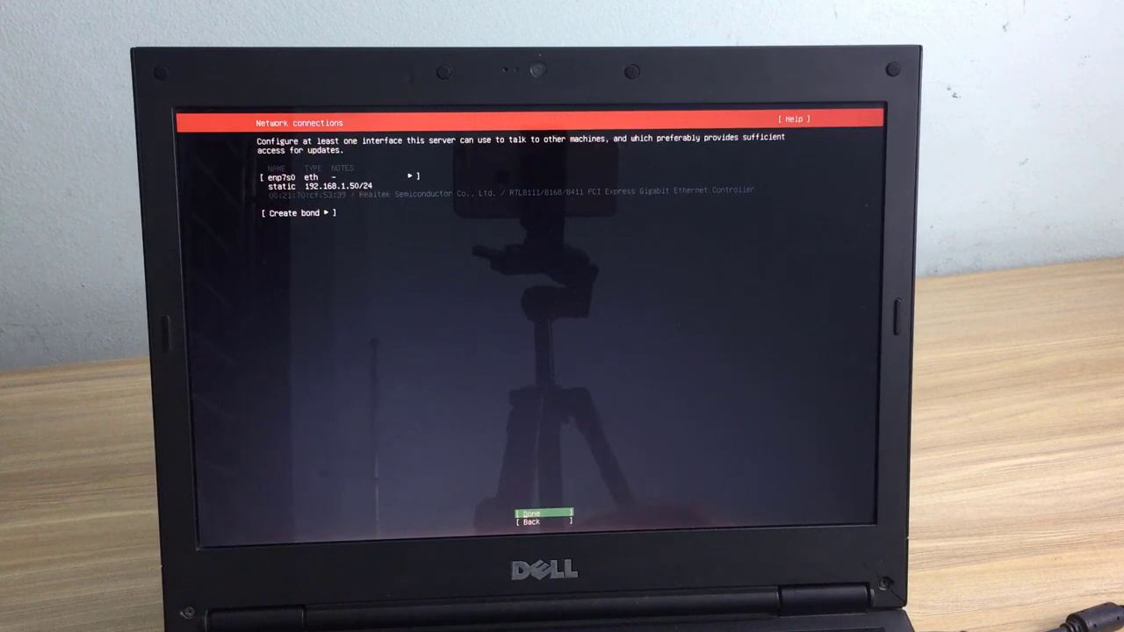
Step: Finish networking, leave proxy empty, keep the default mirror, and continue without updating the installer
key(Return)
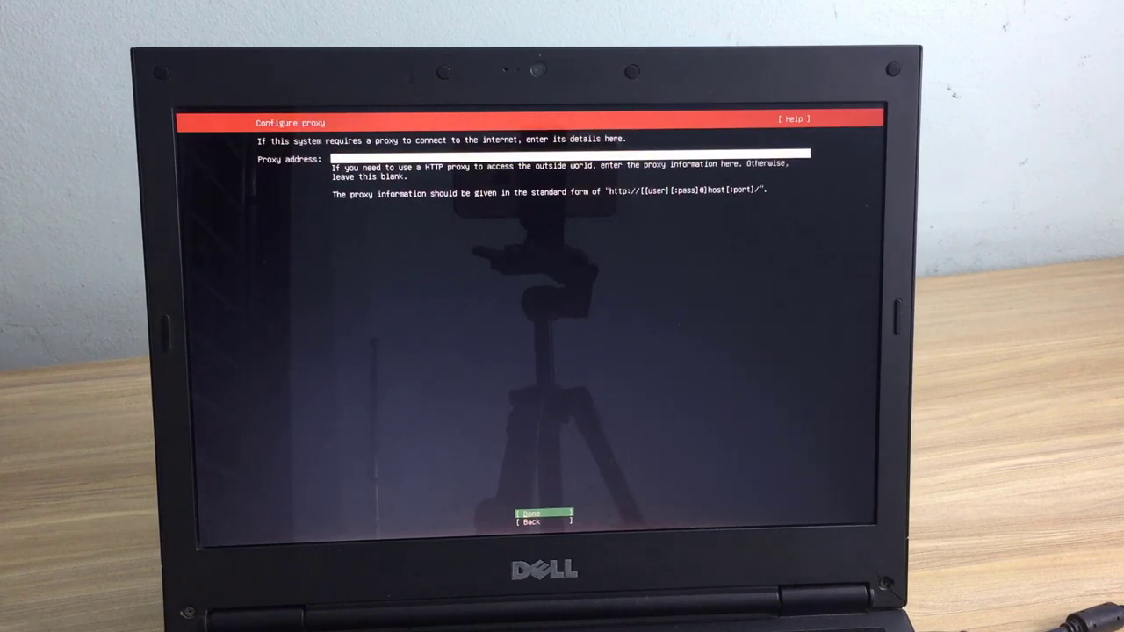
key(Return)
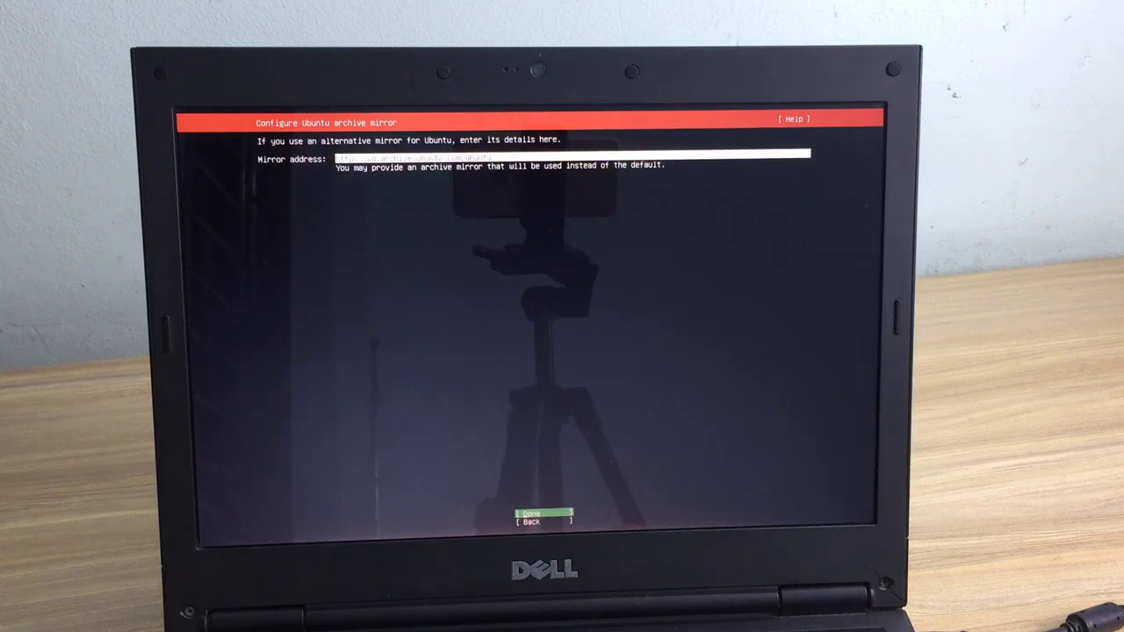
key(Return)
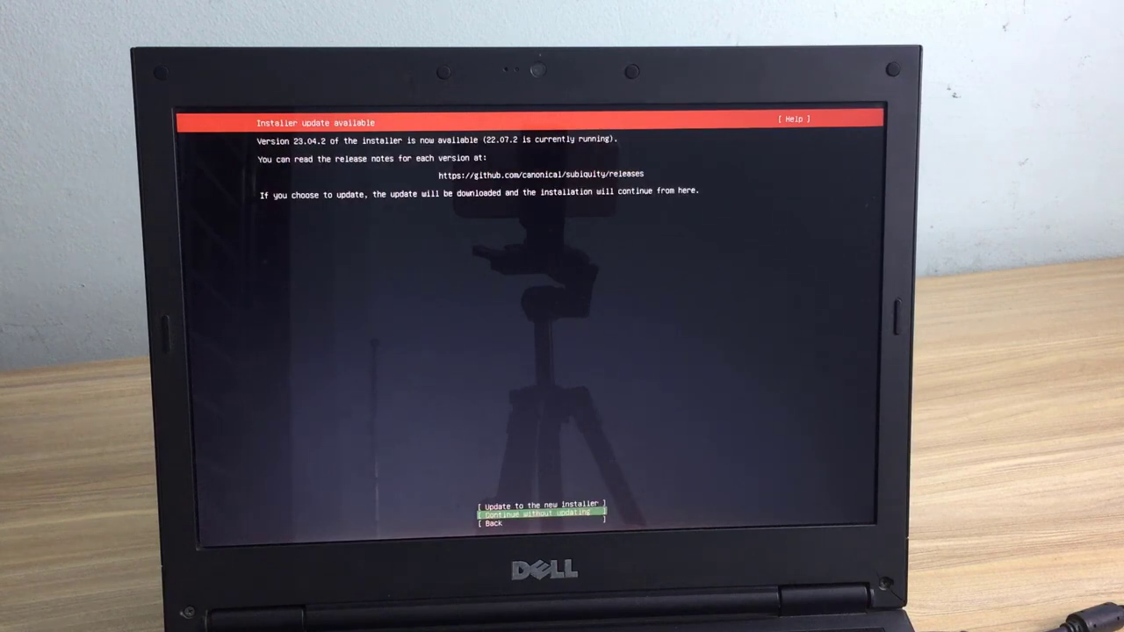
key(Return)
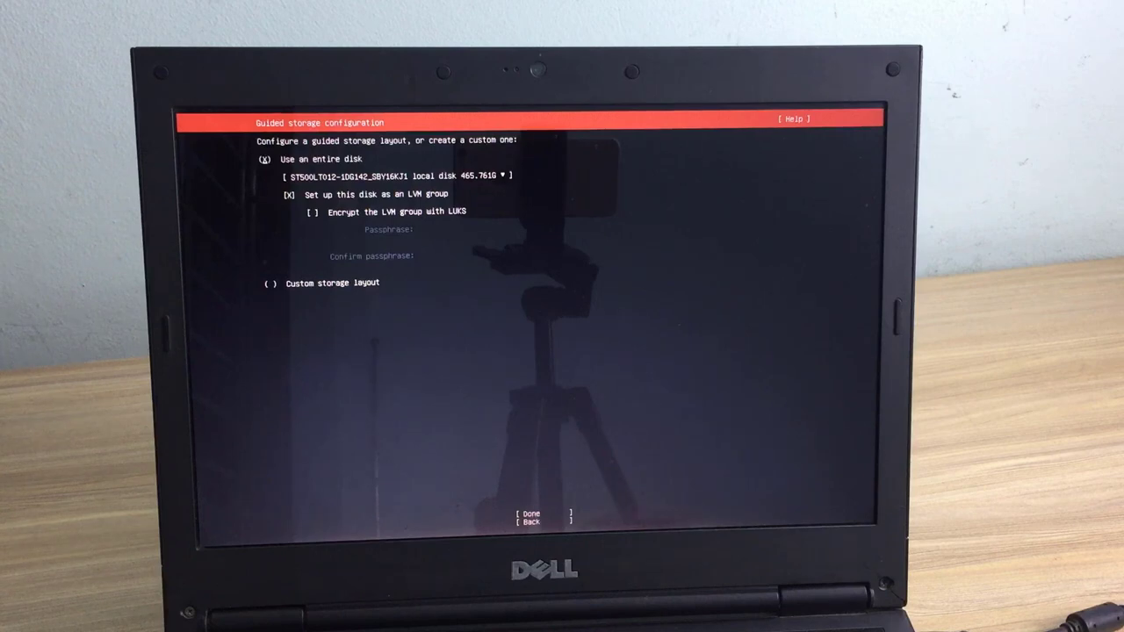
Step: Accept the guided whole-disk LVM storage layout and confirm formatting the disk
key(Down)
key(Down)
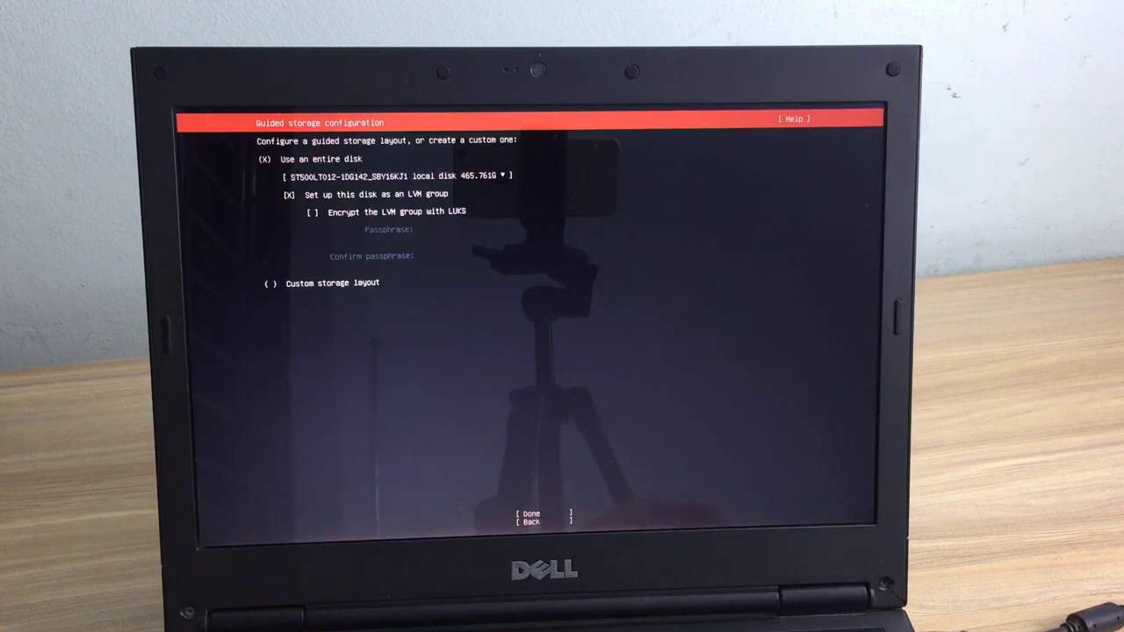
key(Tab)
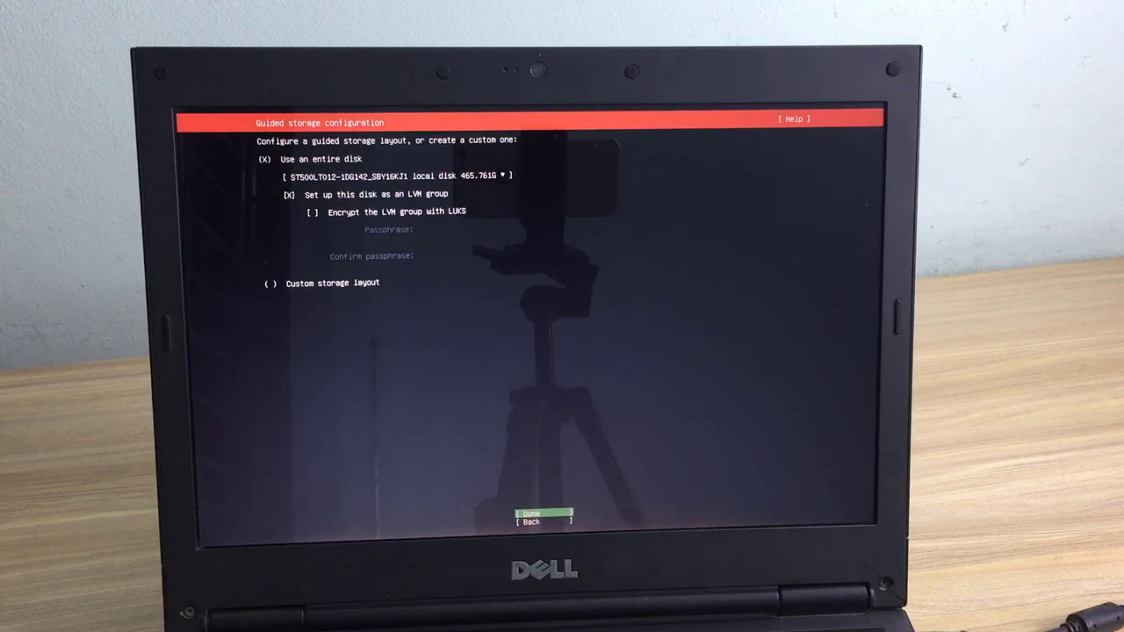
key(Return)
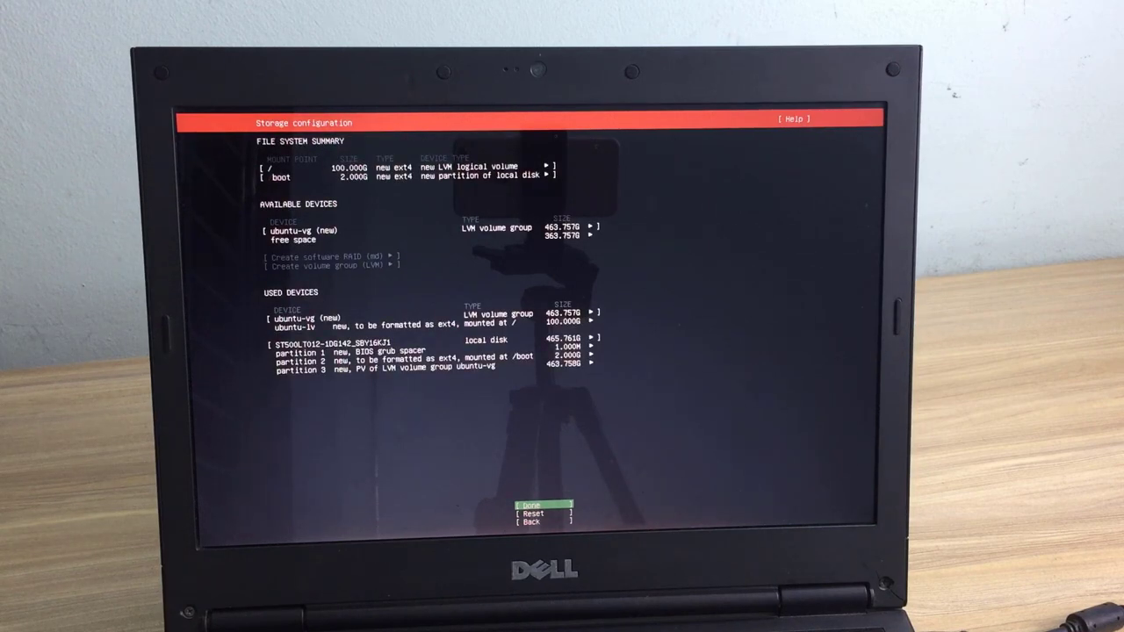
key(Return)
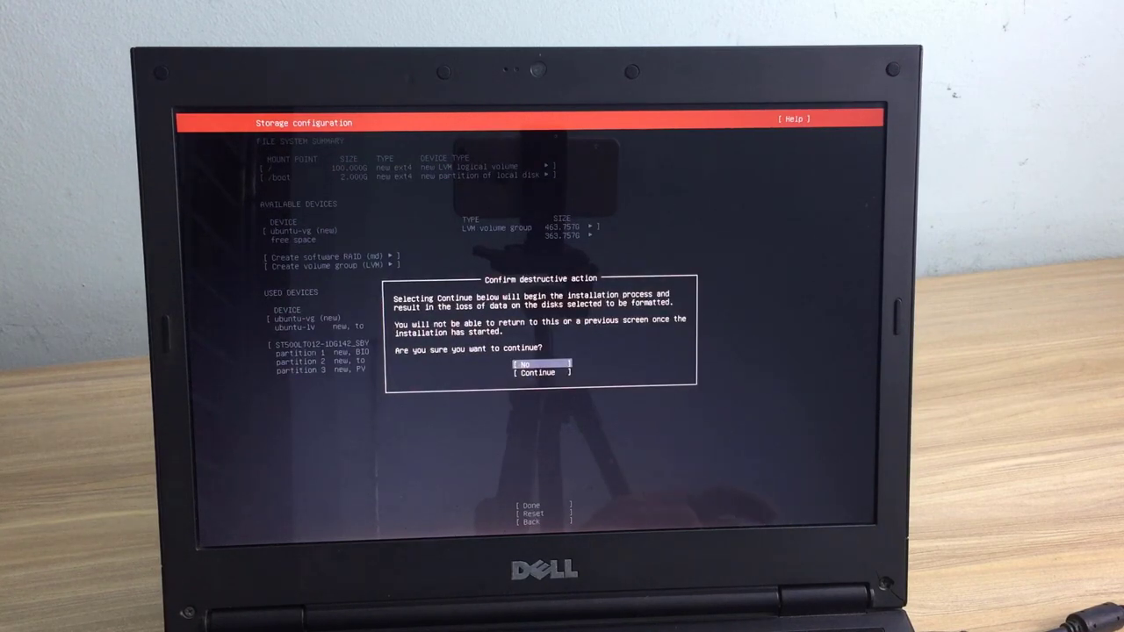
key(Down)
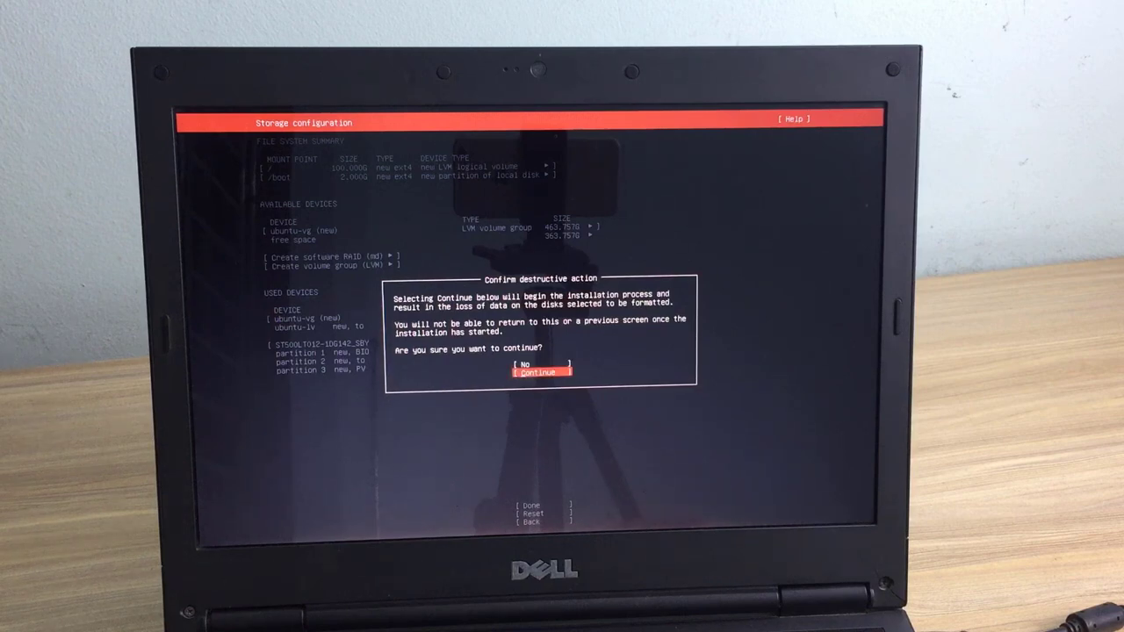
key(Return)
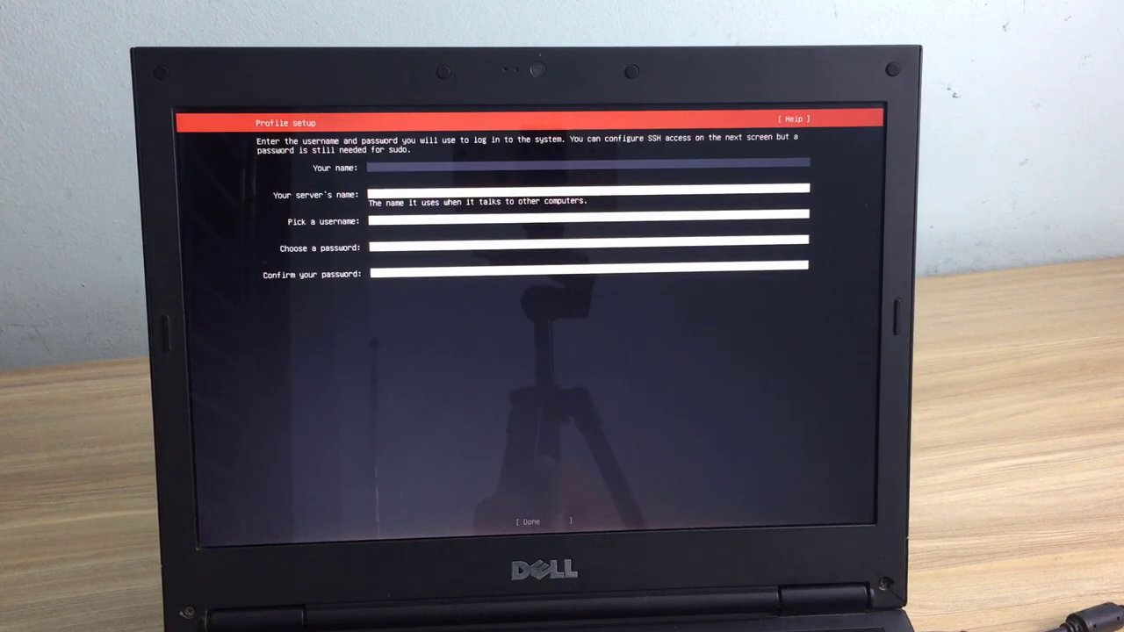
Step: Enter your name, server name urbackup, a username and a confirmed password, then submit
text(netvn)
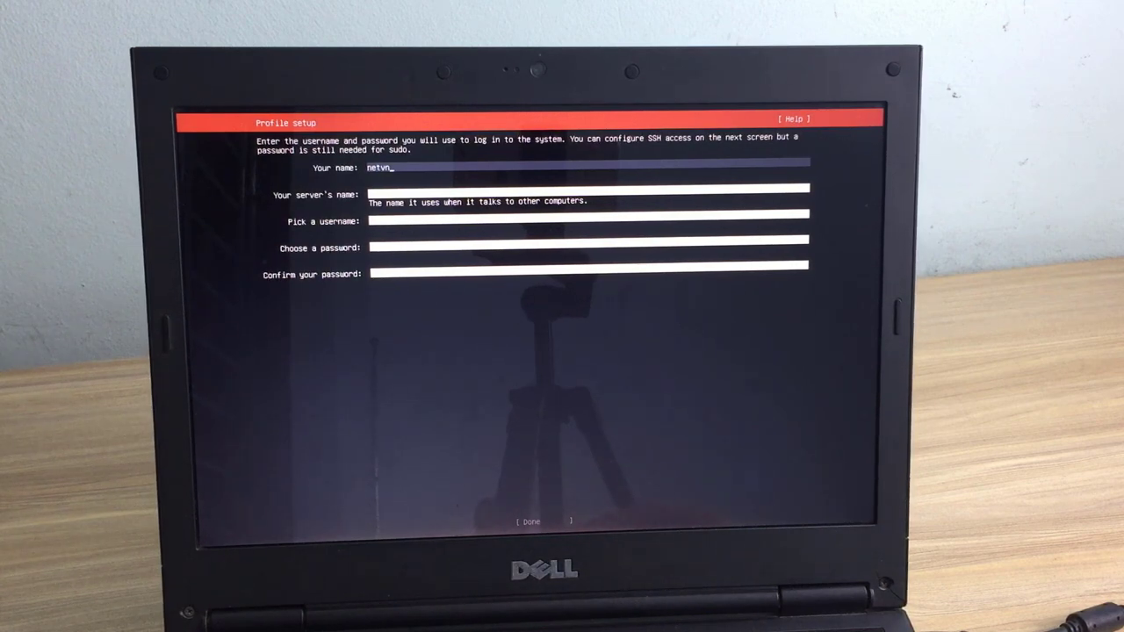
key(Tab)
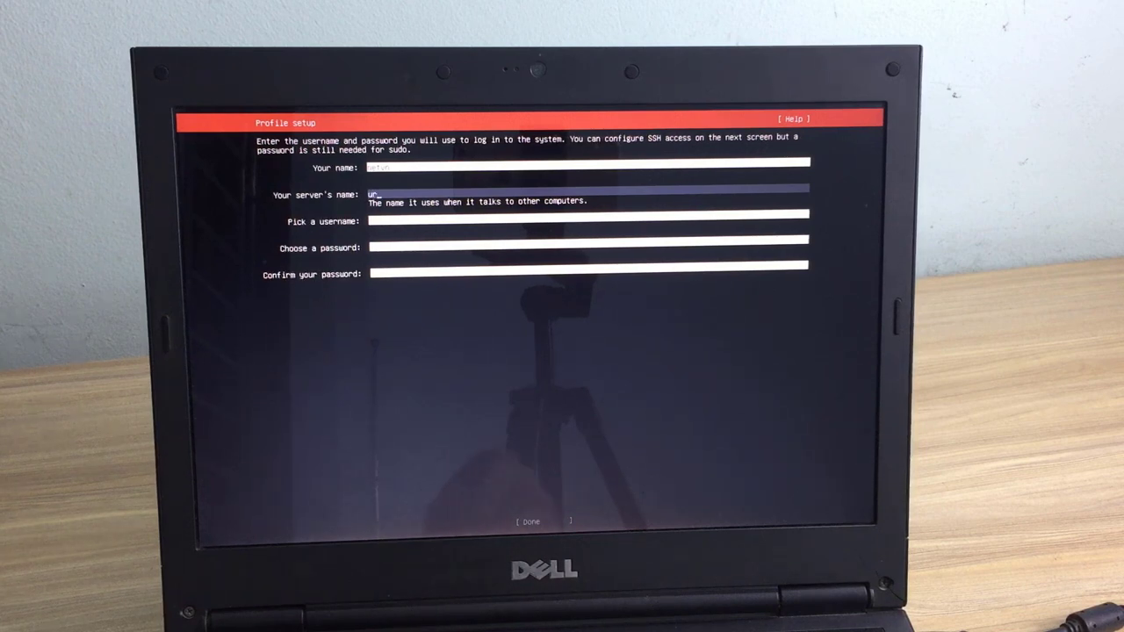
text(urbac)
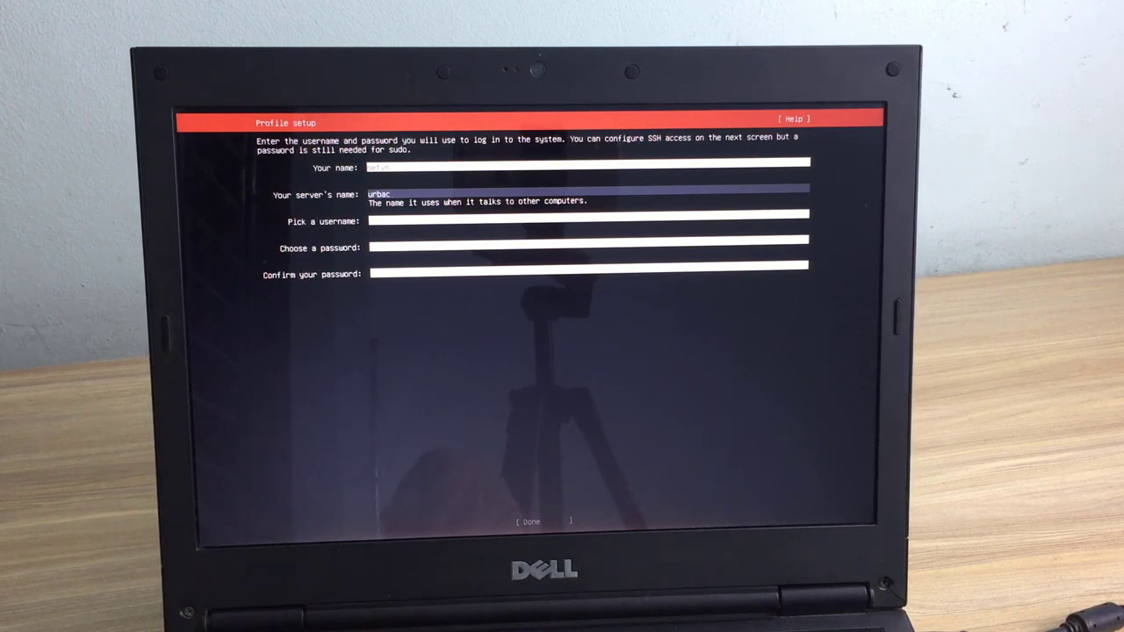
text(k)
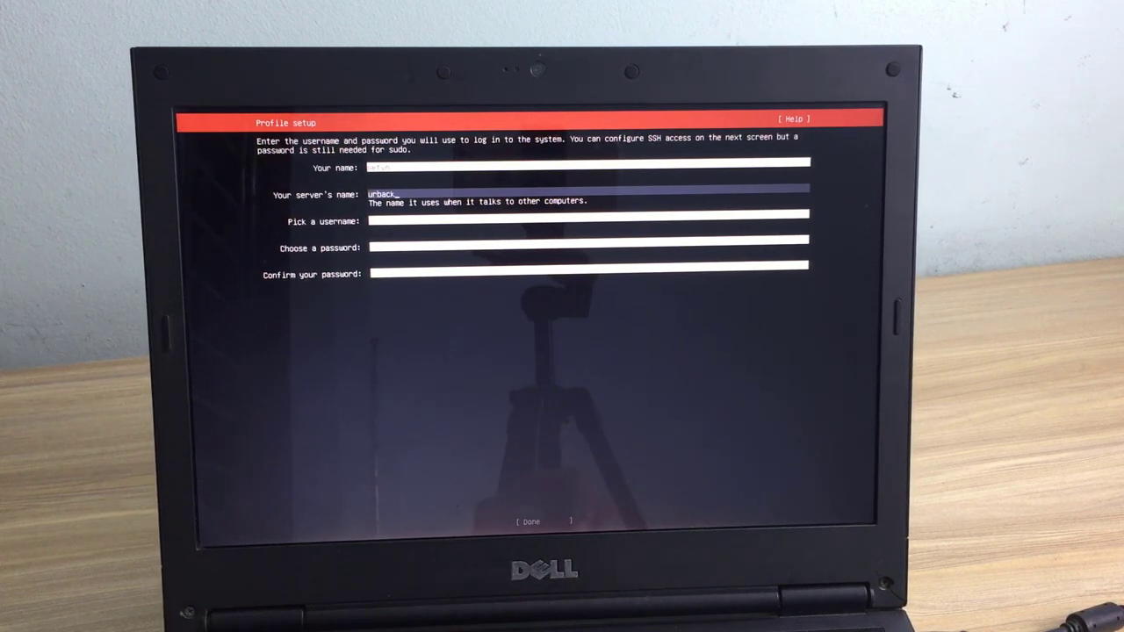
text(up)
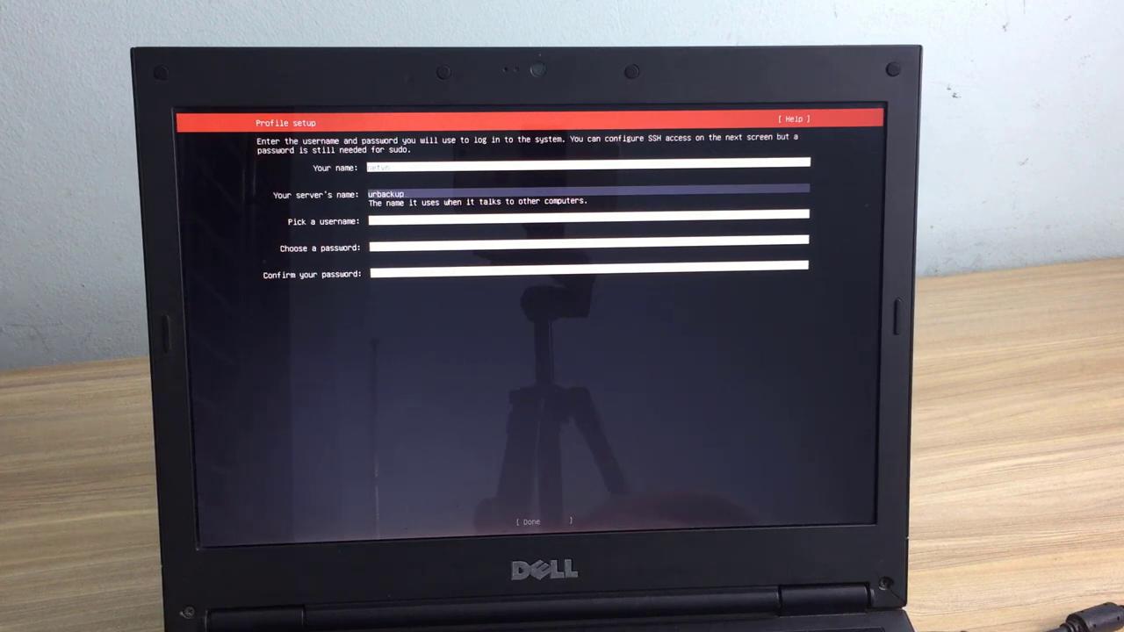
key(Tab)
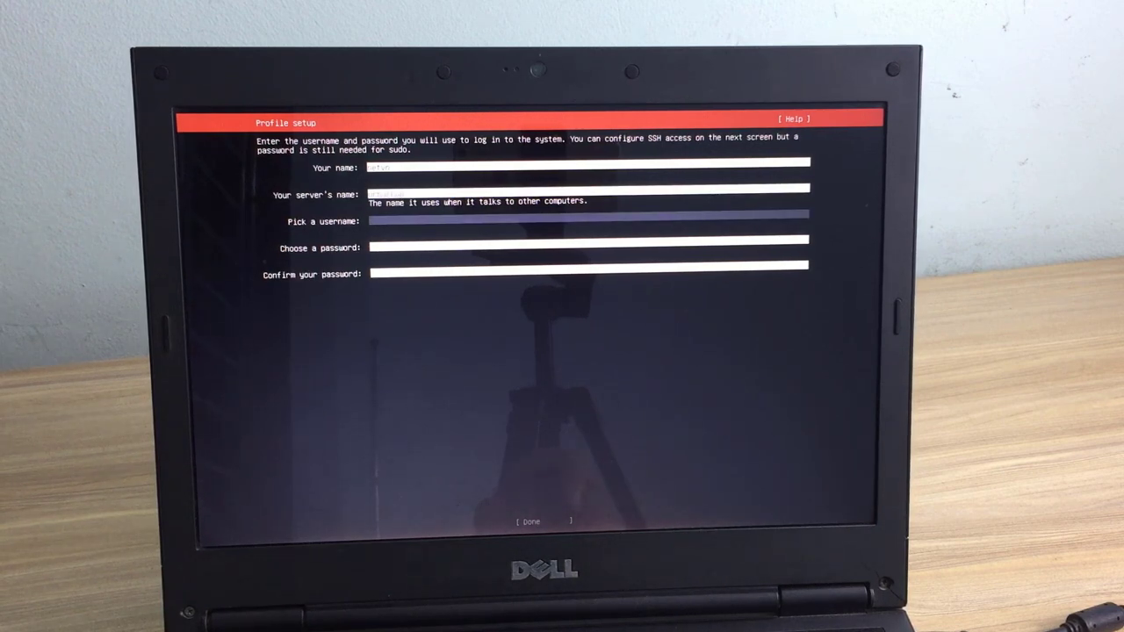
text(net)
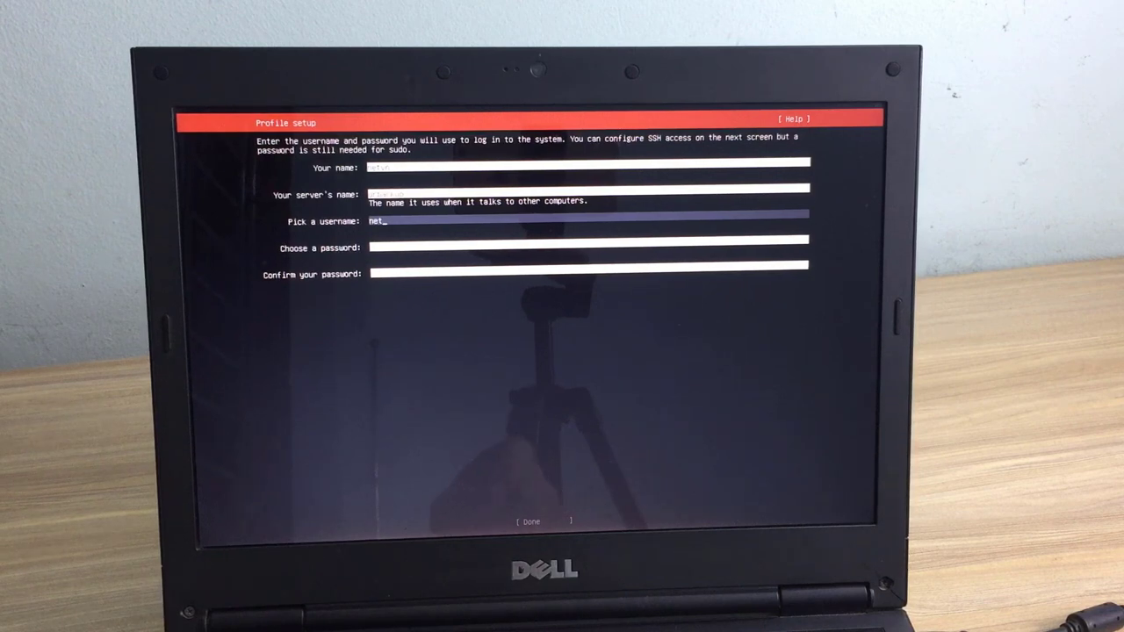
text(up)
key(Tab)
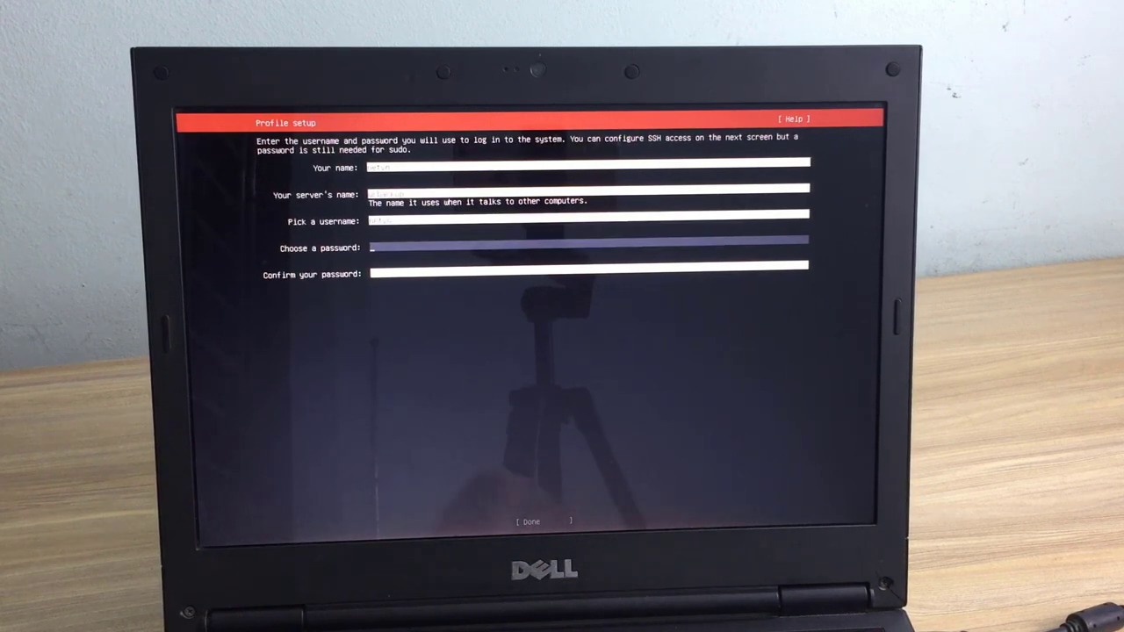
text(***)
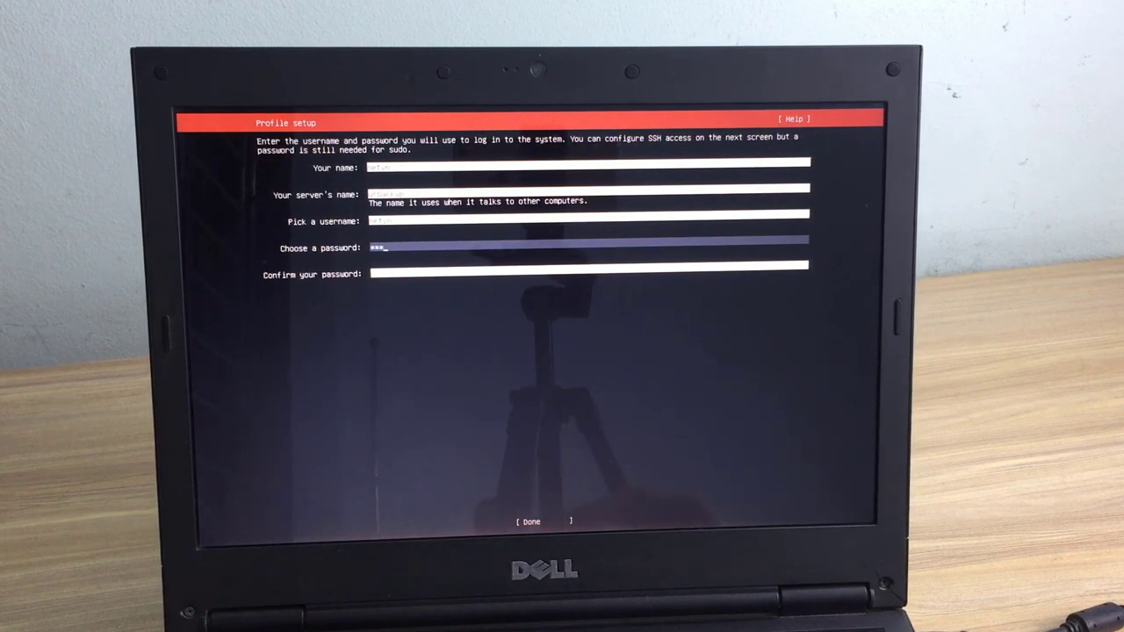
key(Tab)
text(*)
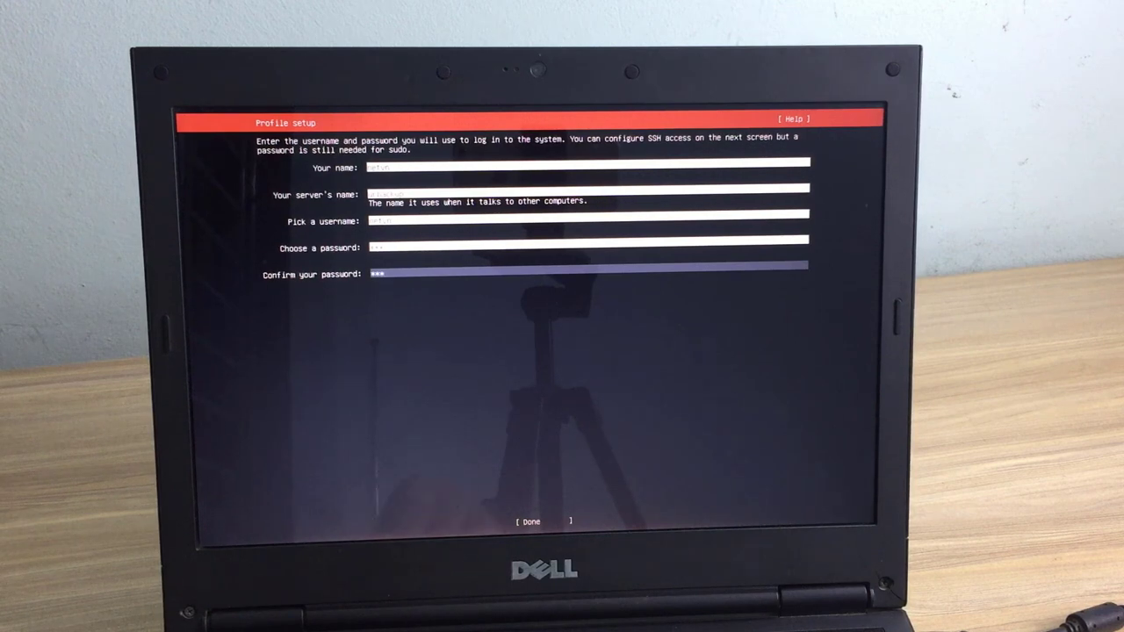
text(**)
key(Tab)
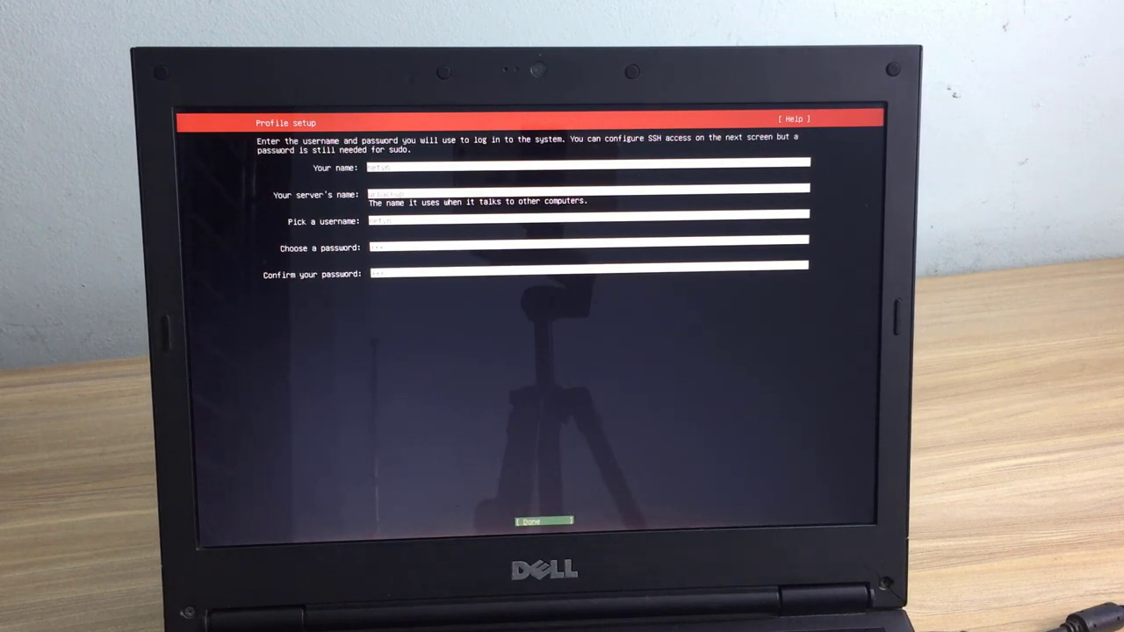
key(Return)
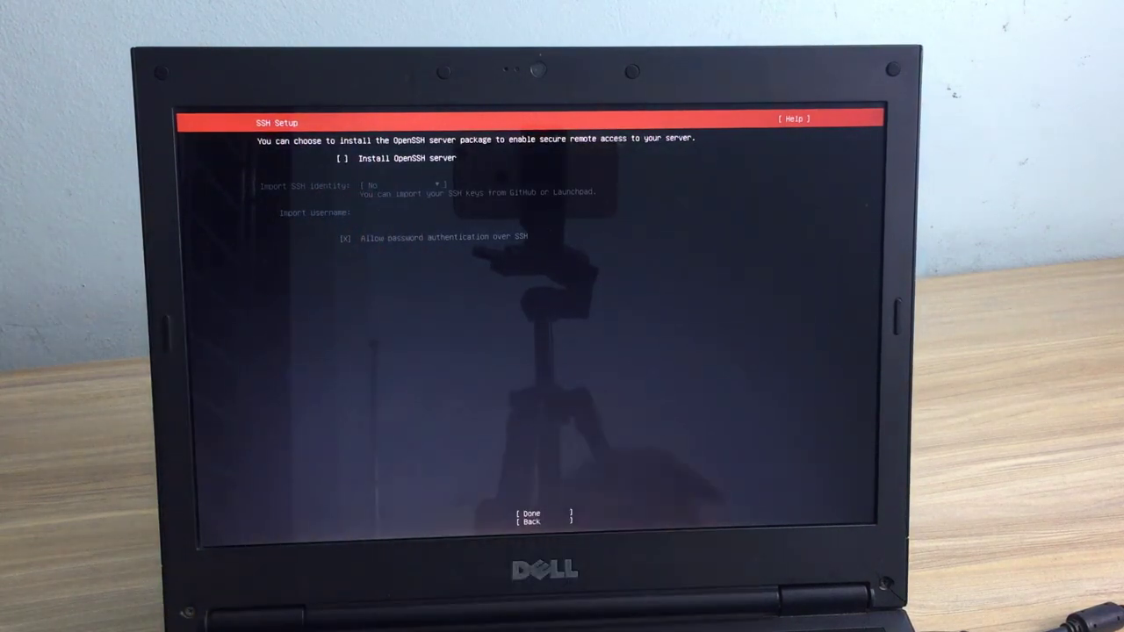
Step: Enable Install OpenSSH server and continue past Featured Server Snaps without adding any
key(space)
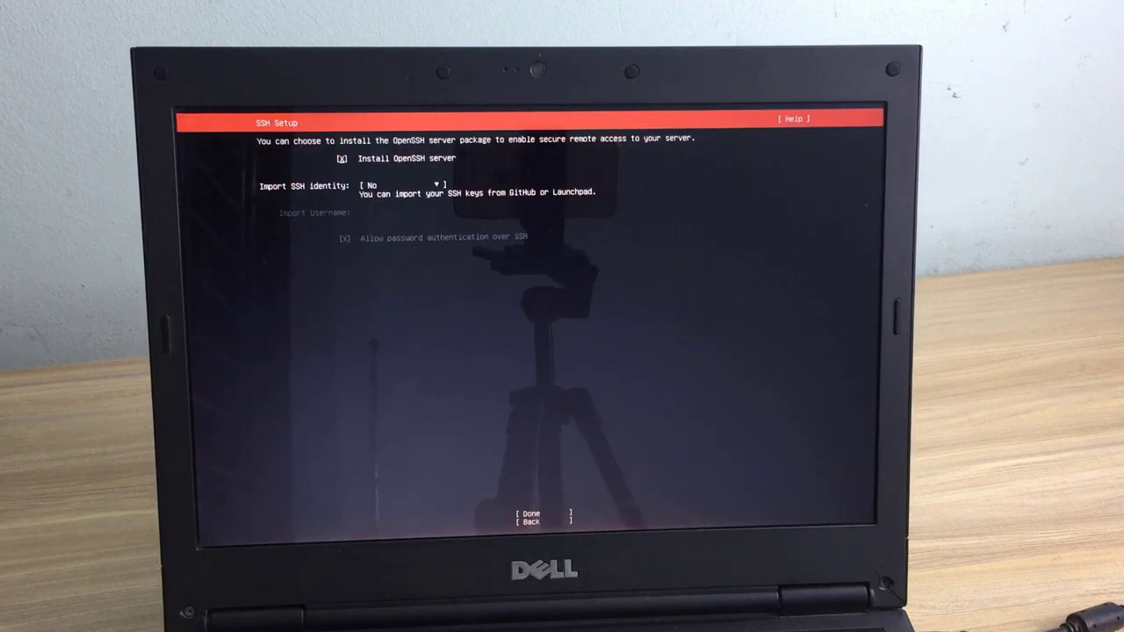
key(Tab)
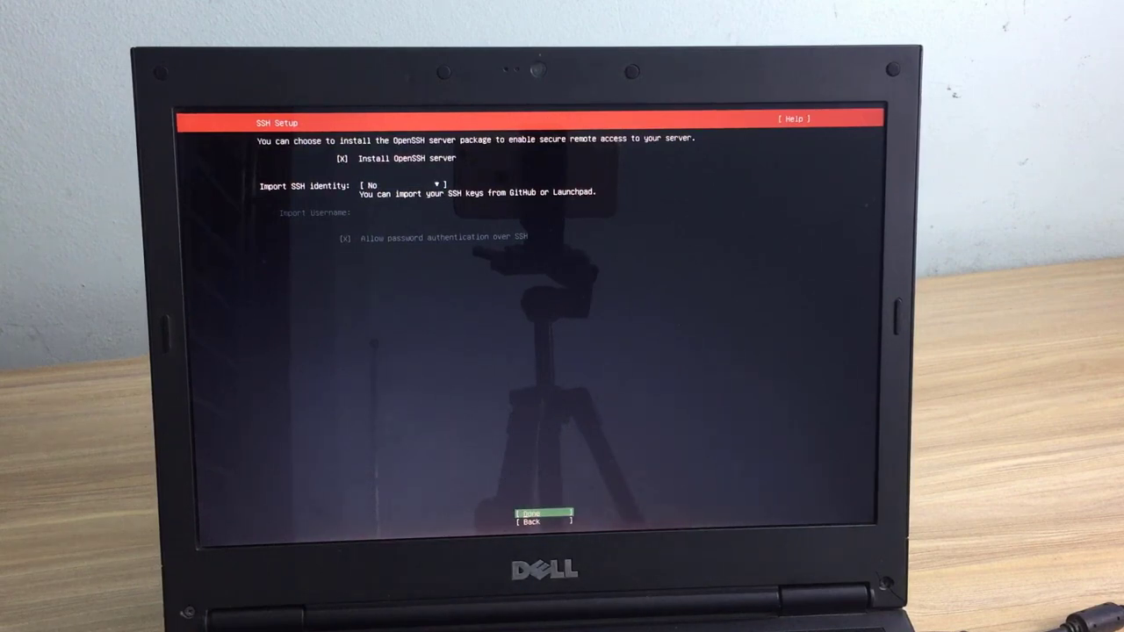
key(Return)
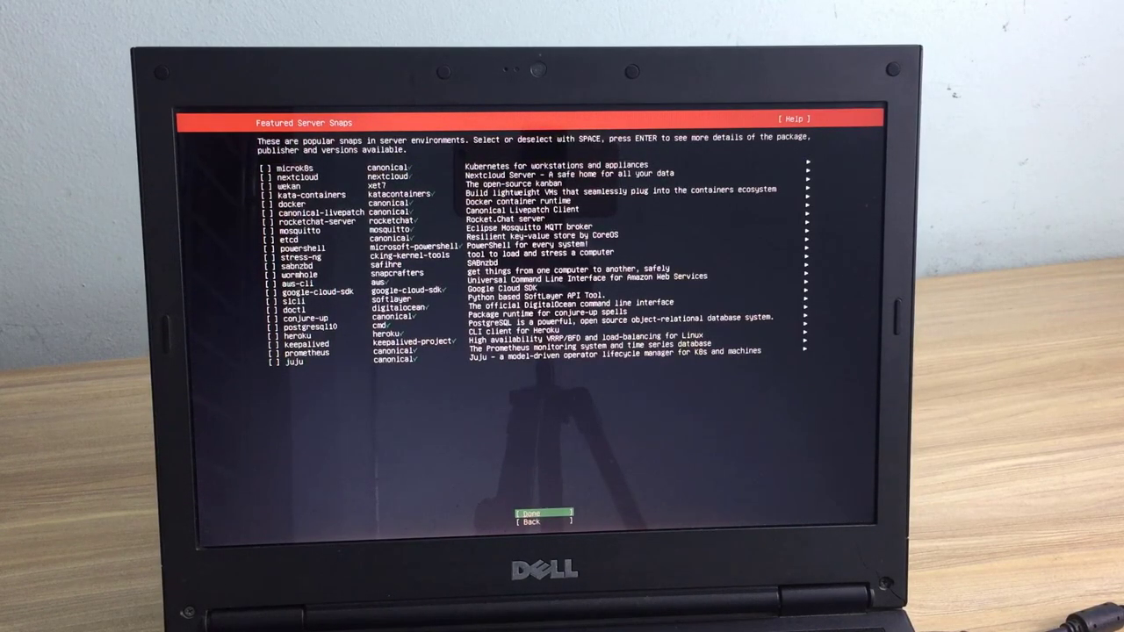
key(Return)
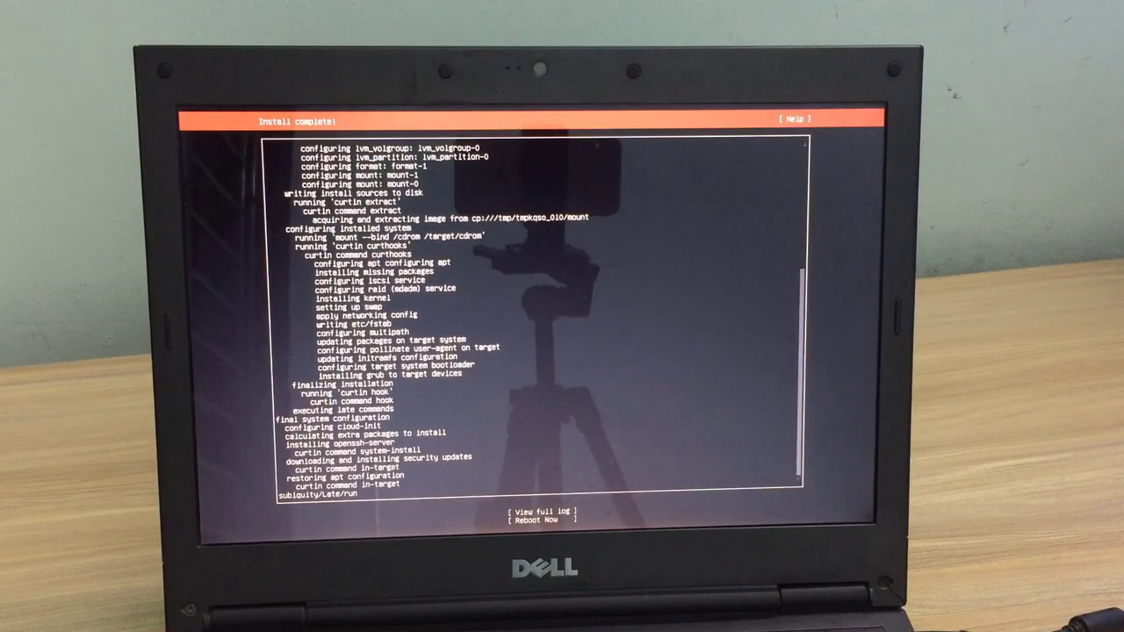
Step: Choose Reboot Now and acknowledge the remove-installation-medium prompt
key(Tab)
key(Tab)
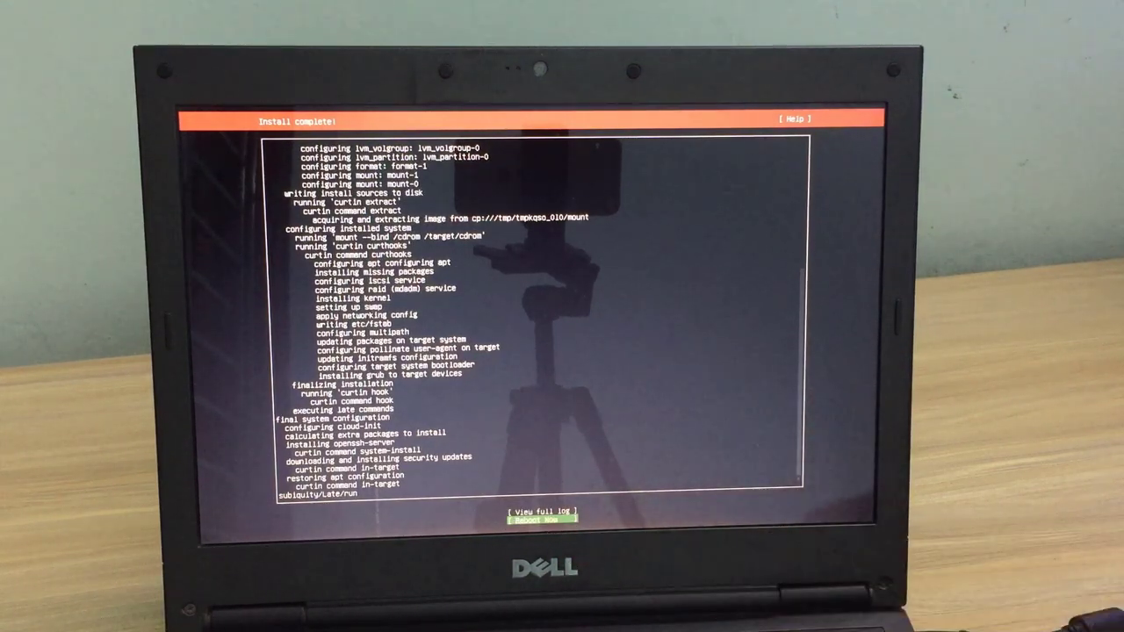
key(Return)
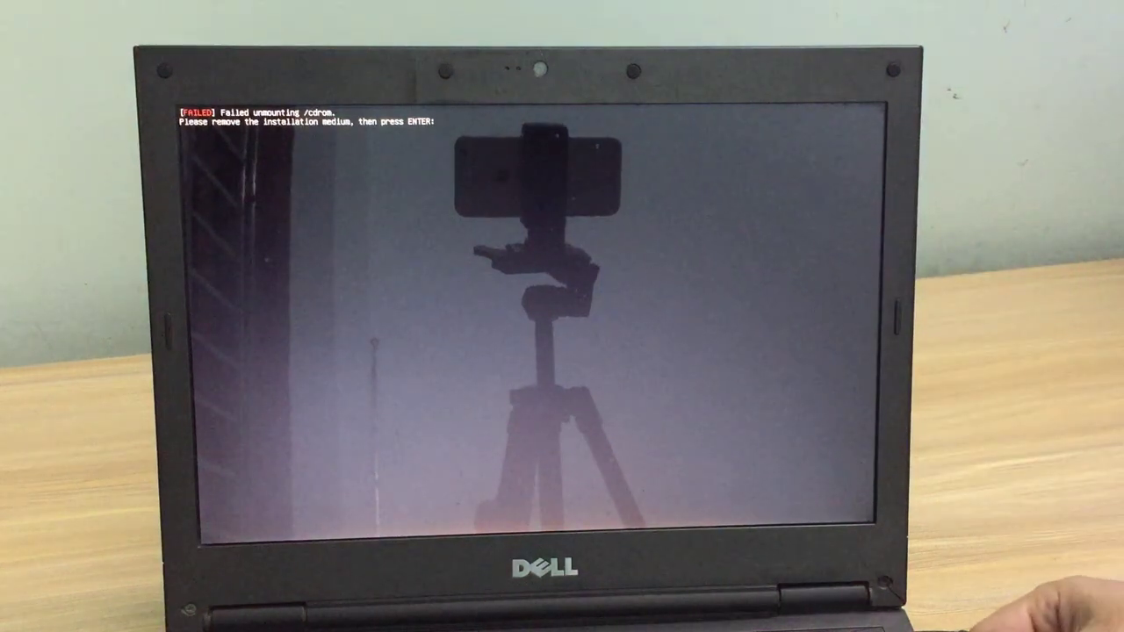
key(Return)
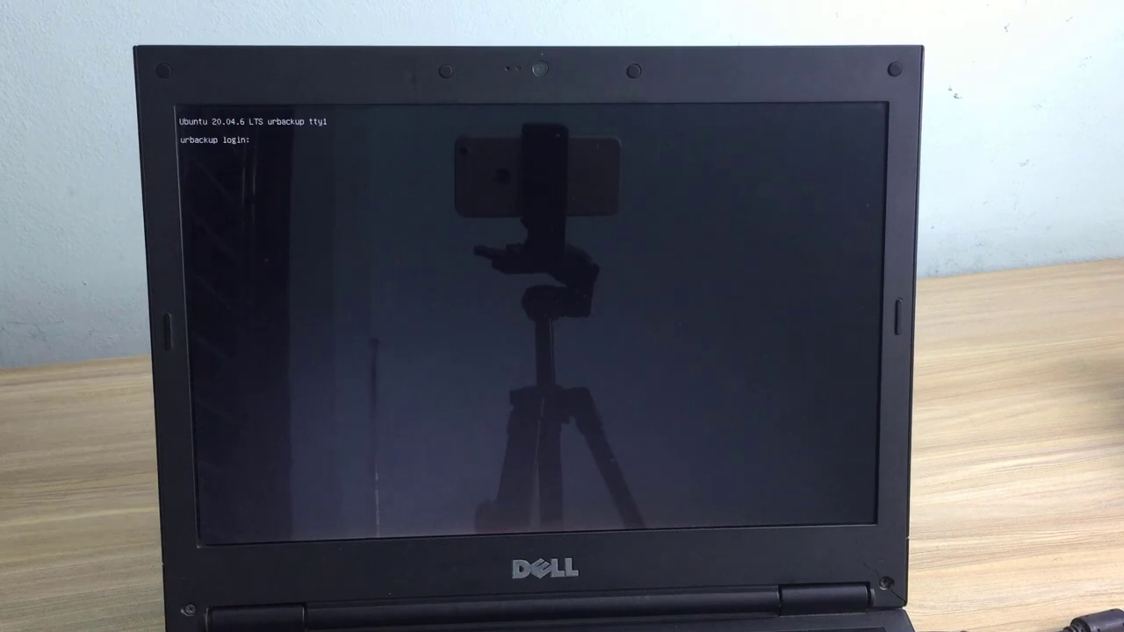
Step: Log in to the Ubuntu Server console with the user's name and password, then clear the screen
text(netvn)
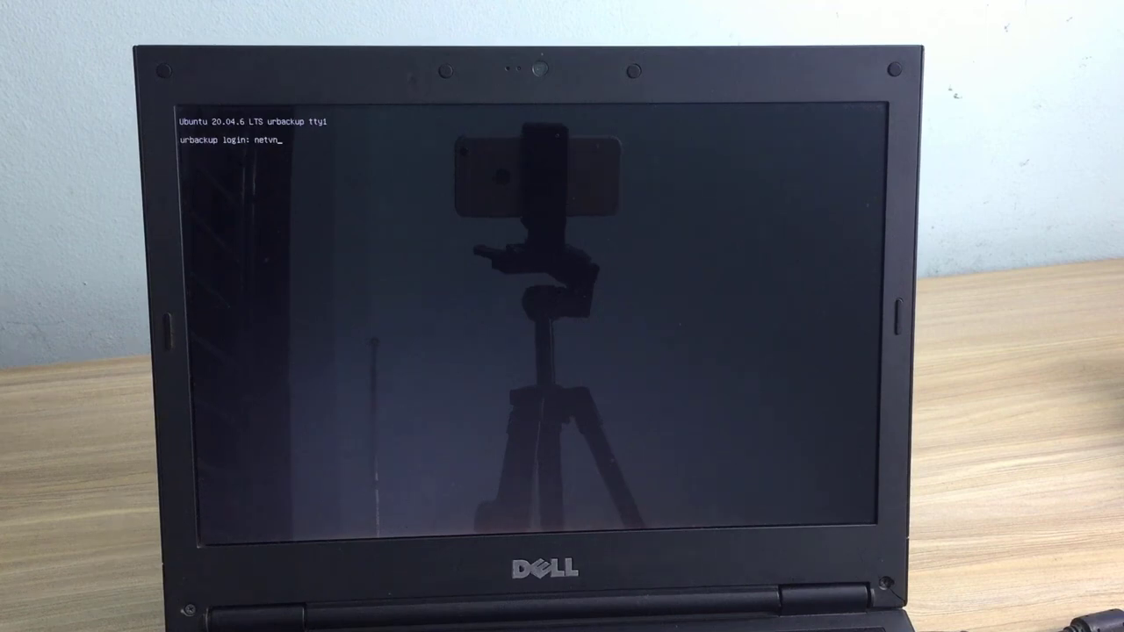
key(Return)
key(Return)
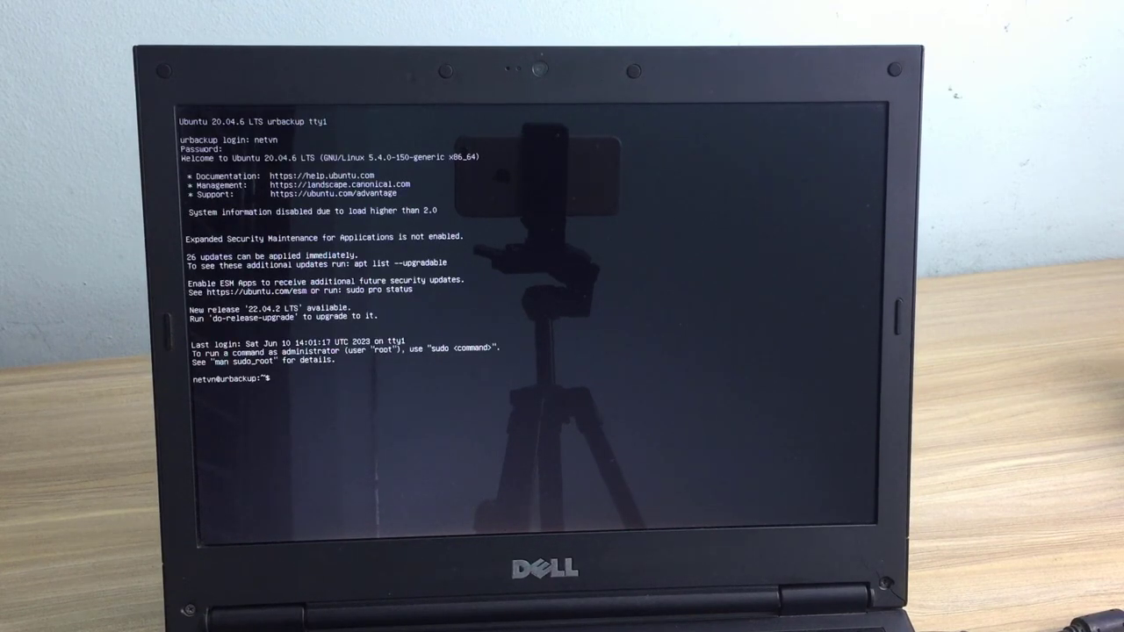
text(clear)
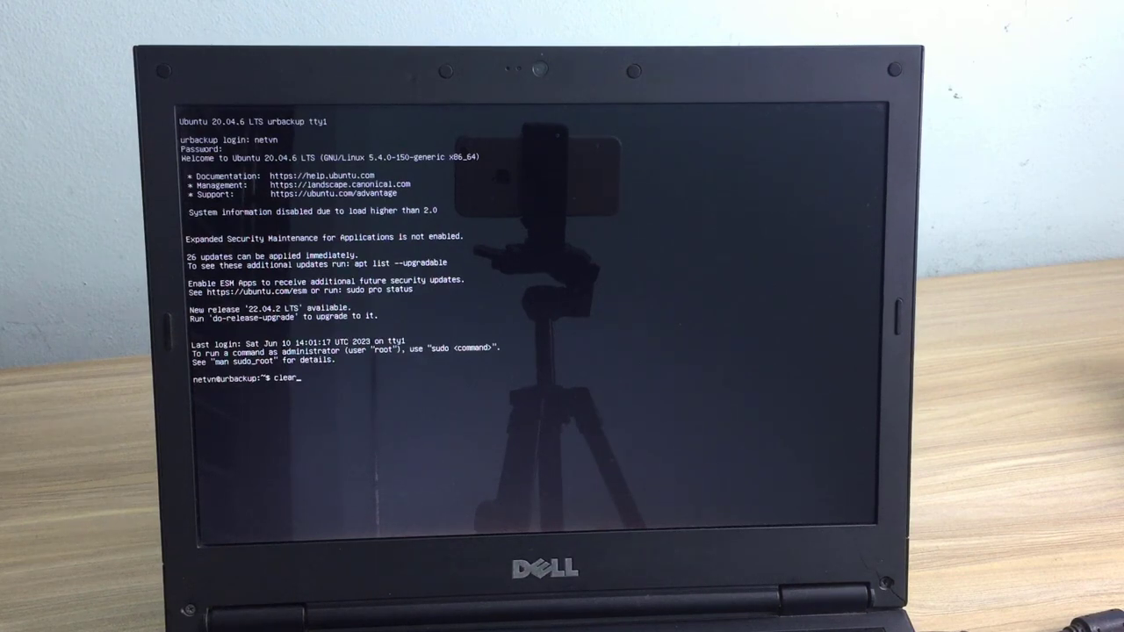
key(Return)
key(Return)
key(Return)
key(Return)
key(Return)
key(Return)
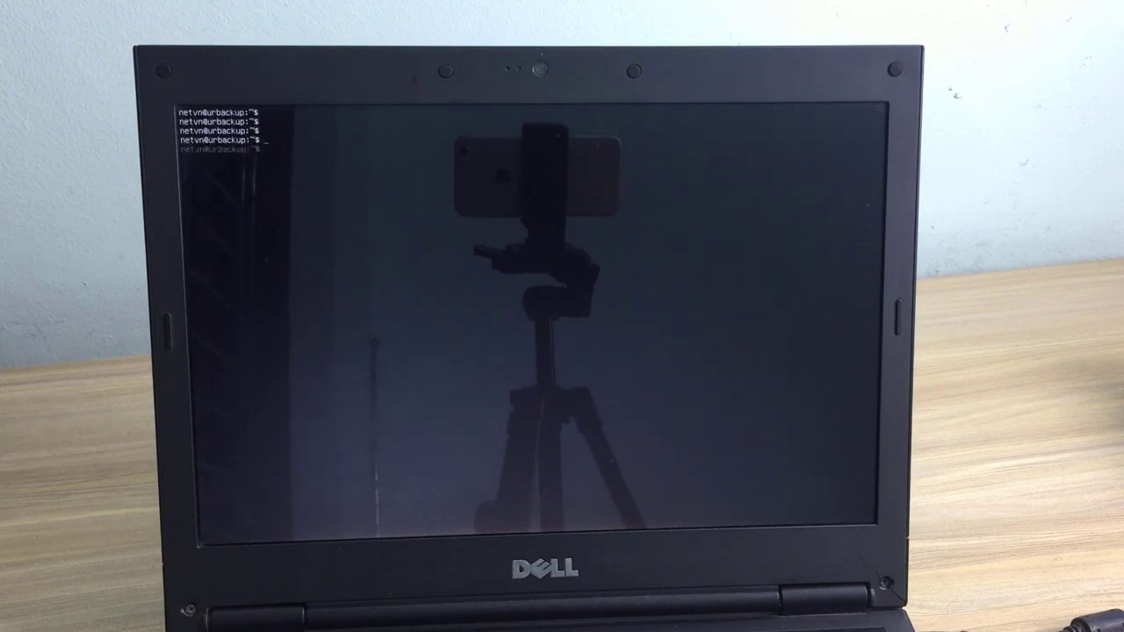
Step: Run hostname -I to show the server's IP address, 192.168.1.50
text(ho)
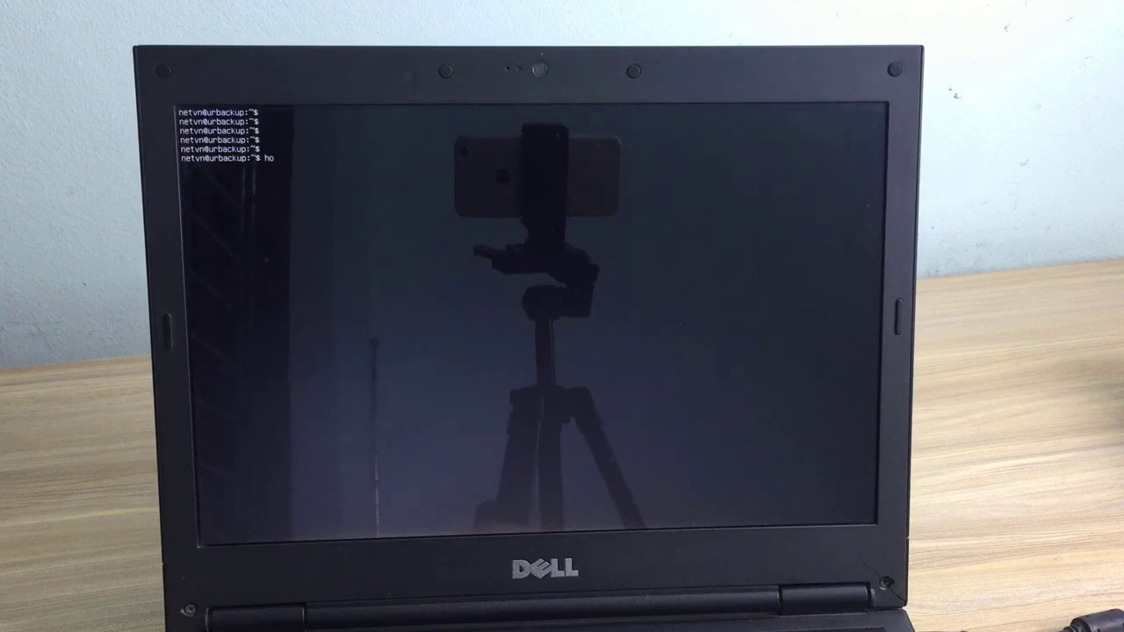
text(stnam)
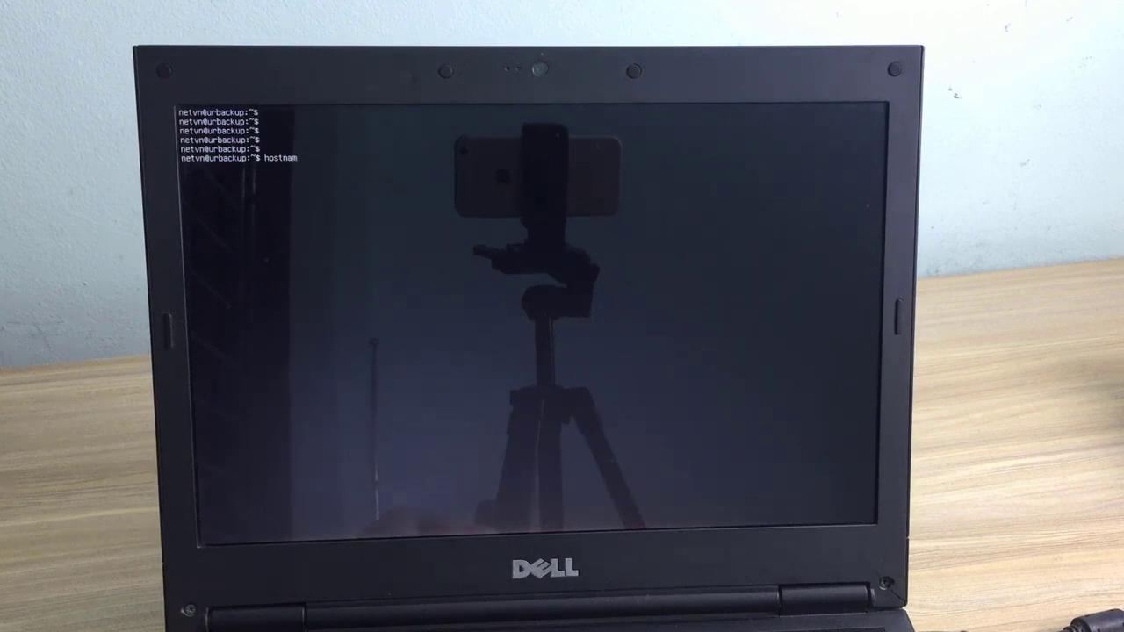
text(e -)
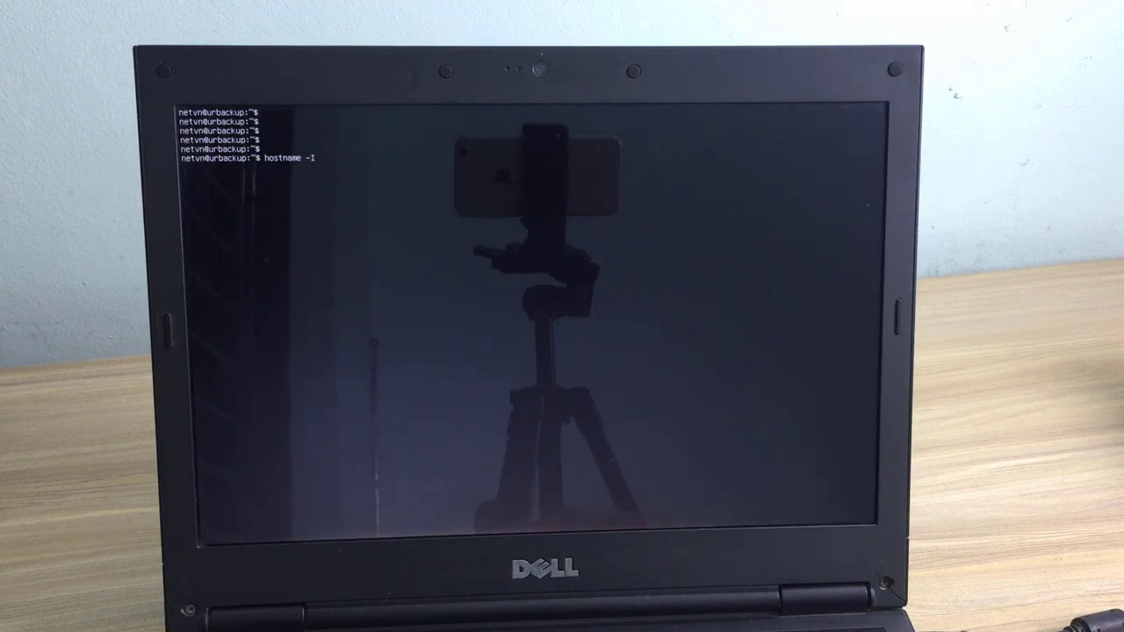
text(I)
key(Return)
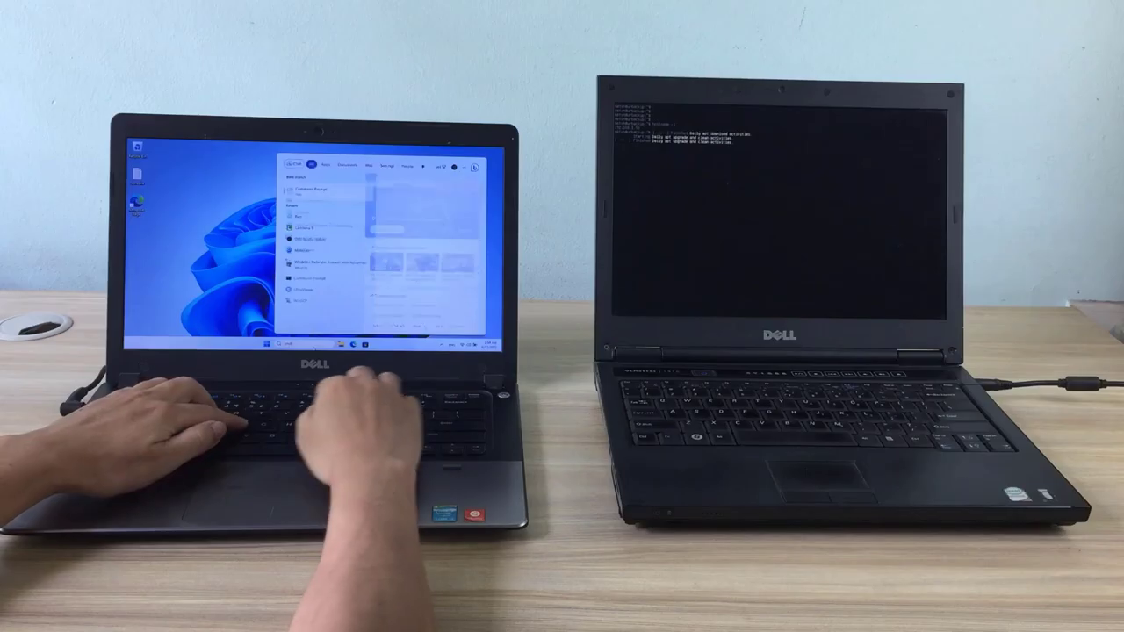
key(Return)
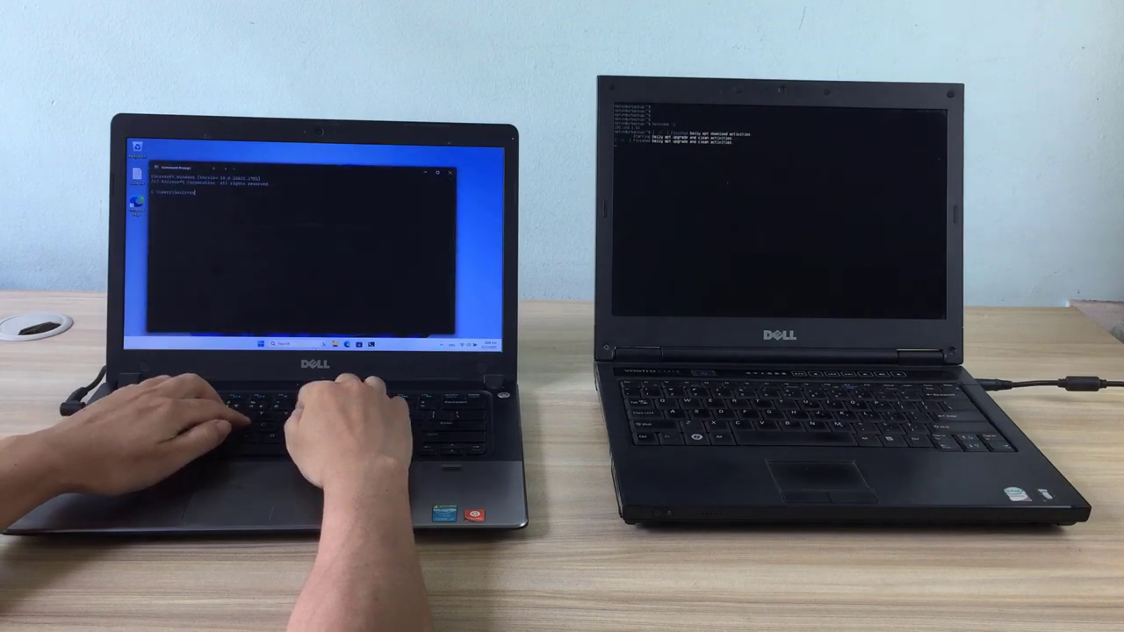
Step: Open Command Prompt and ping 192.168.1.50 to confirm the server responds
text(ssh neto)
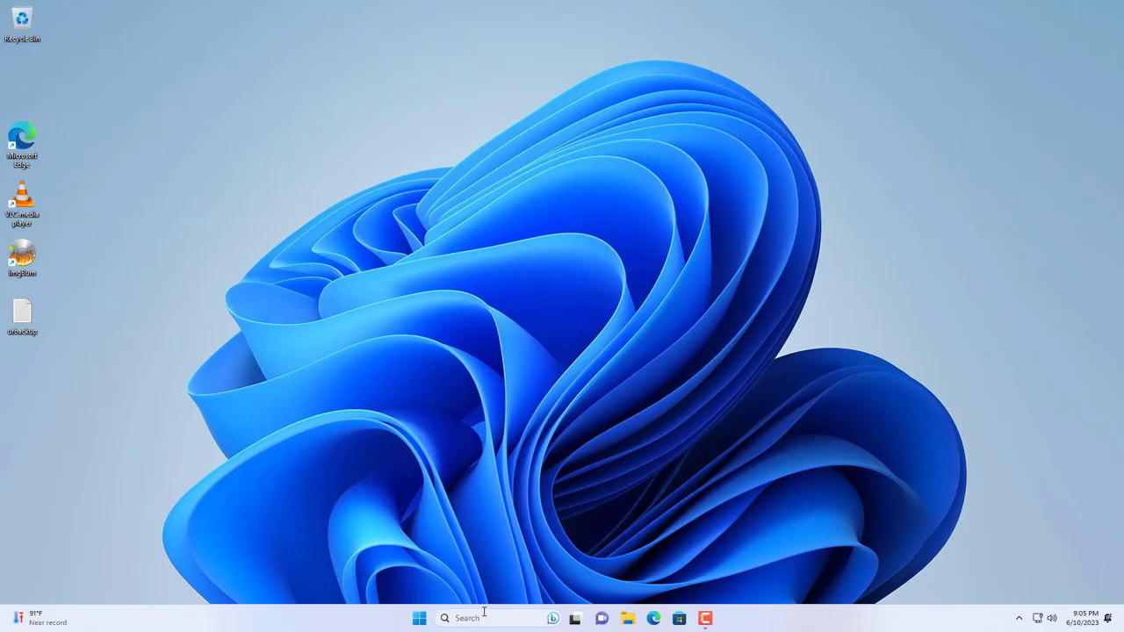
click(483, 615)
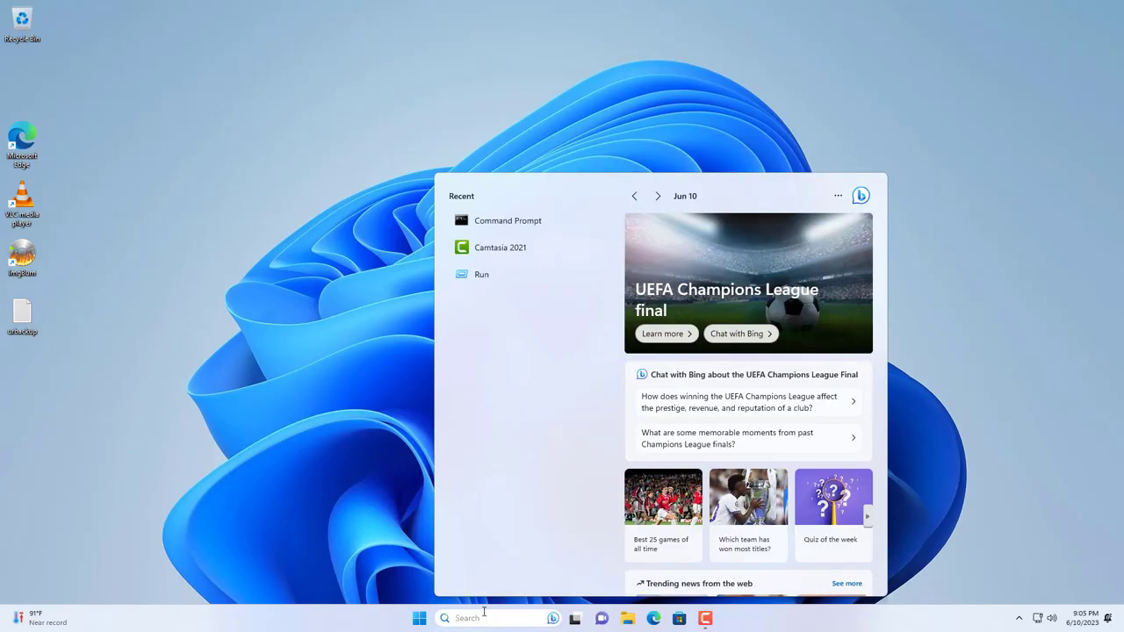
text(cmd)
key(Return)
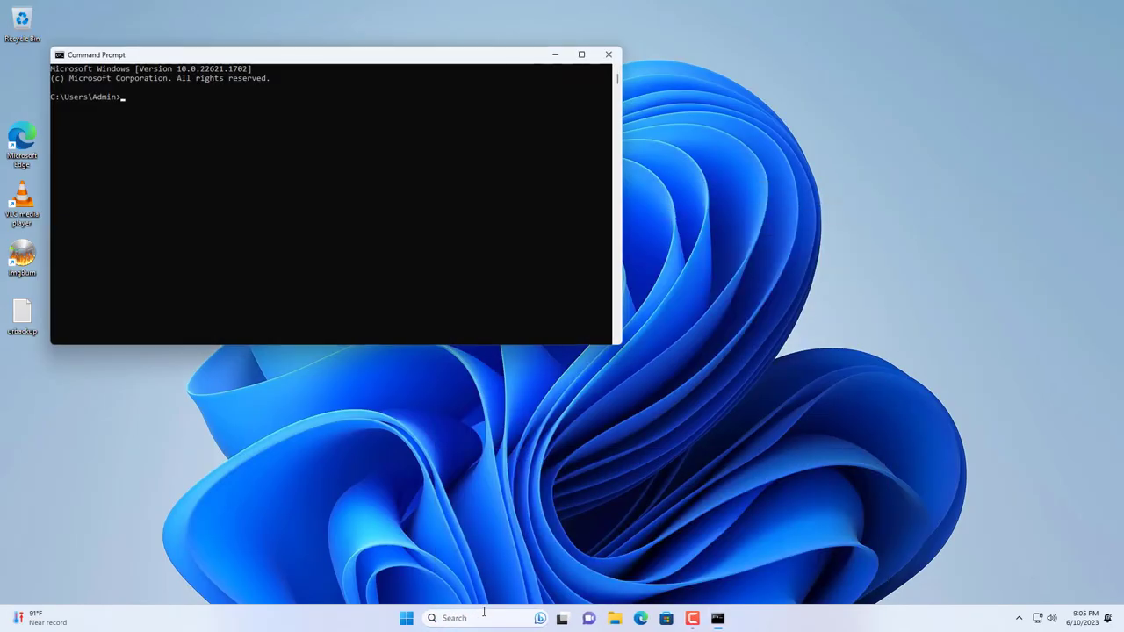
text(ping 1)
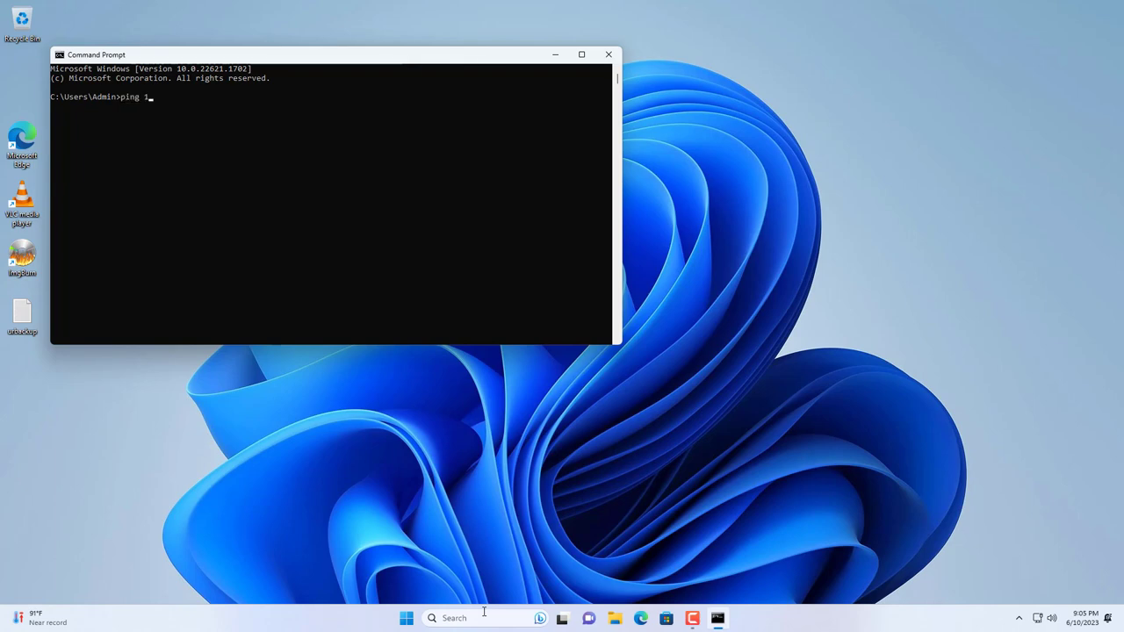
text(92.168.1.50)
key(Return)
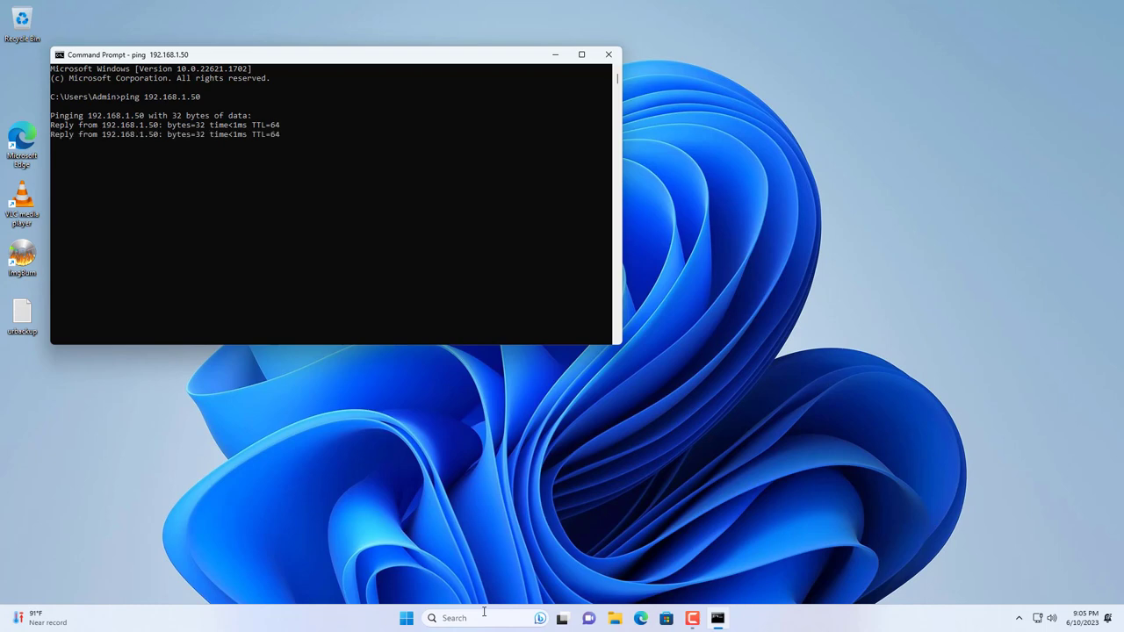
key(ctrl+c)
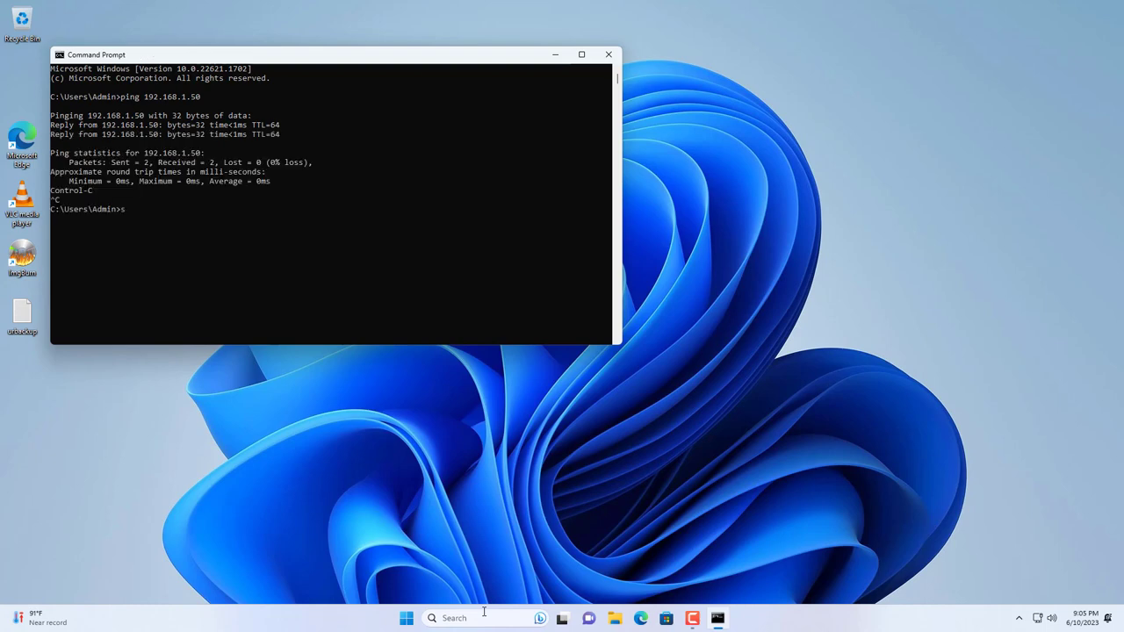
Step: SSH into 192.168.1.50 as the server user, trust its host key and enter the password
text(ssh netvn@192.168.1.50)
key(Return)
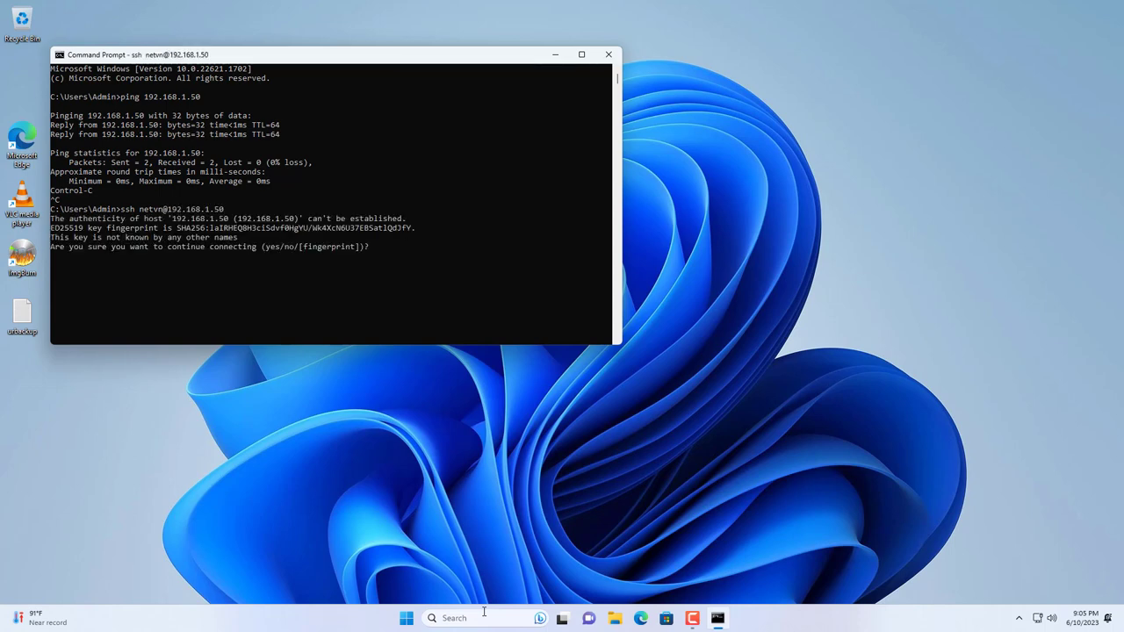
text(yes)
key(Return)
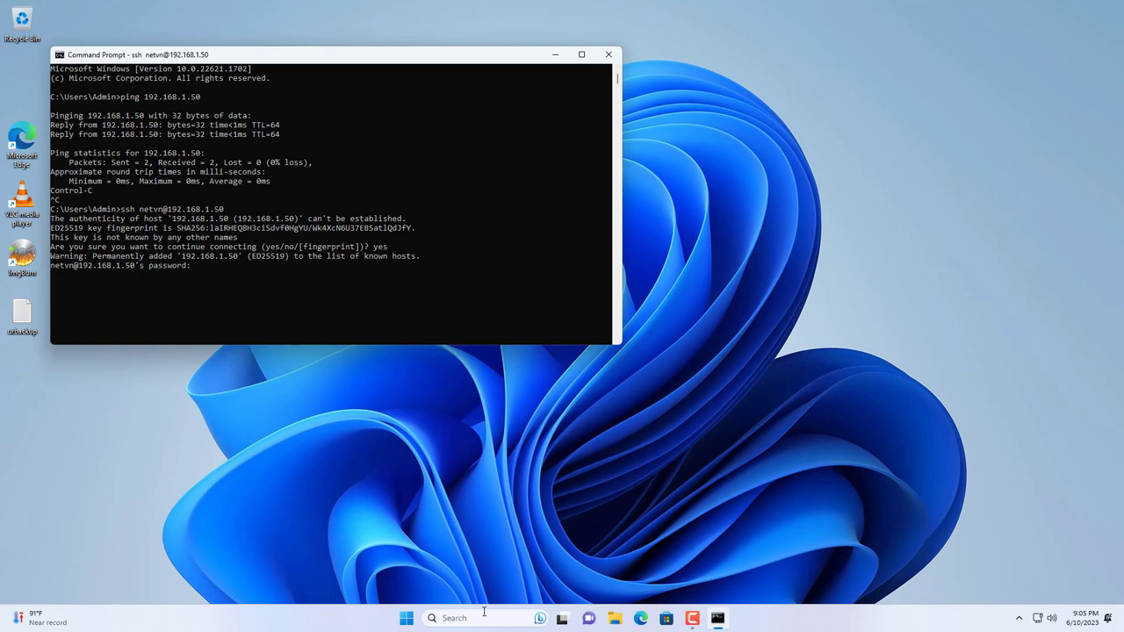
key(Return)
Step: Clear the SSH terminal and tile the urbackup notes on the left, terminal on the right
text(clear)
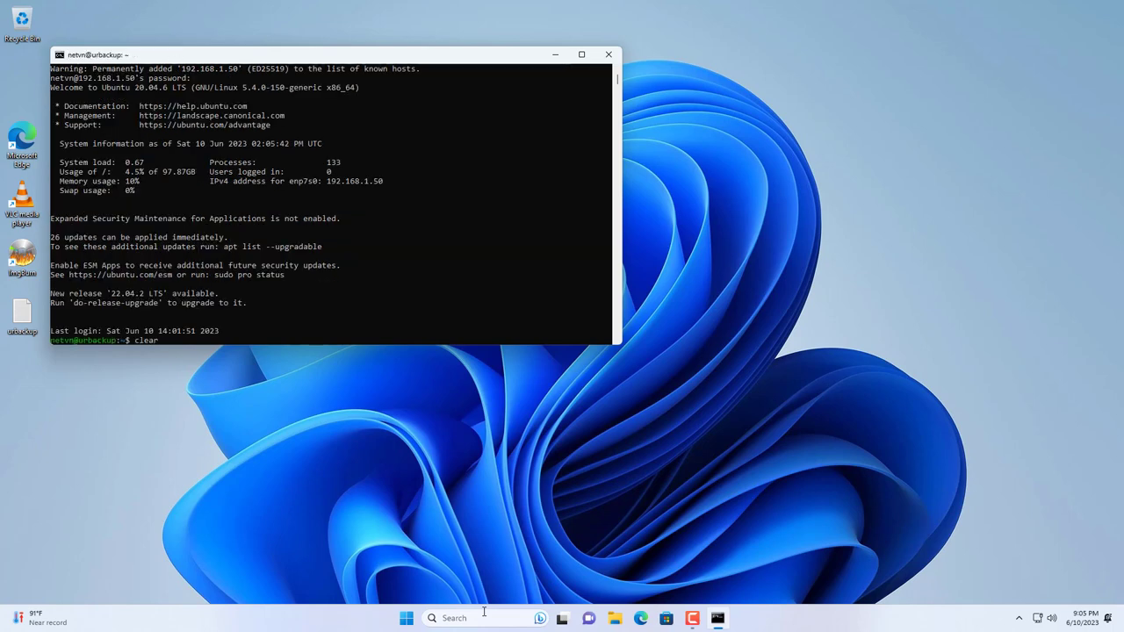
key(Return)
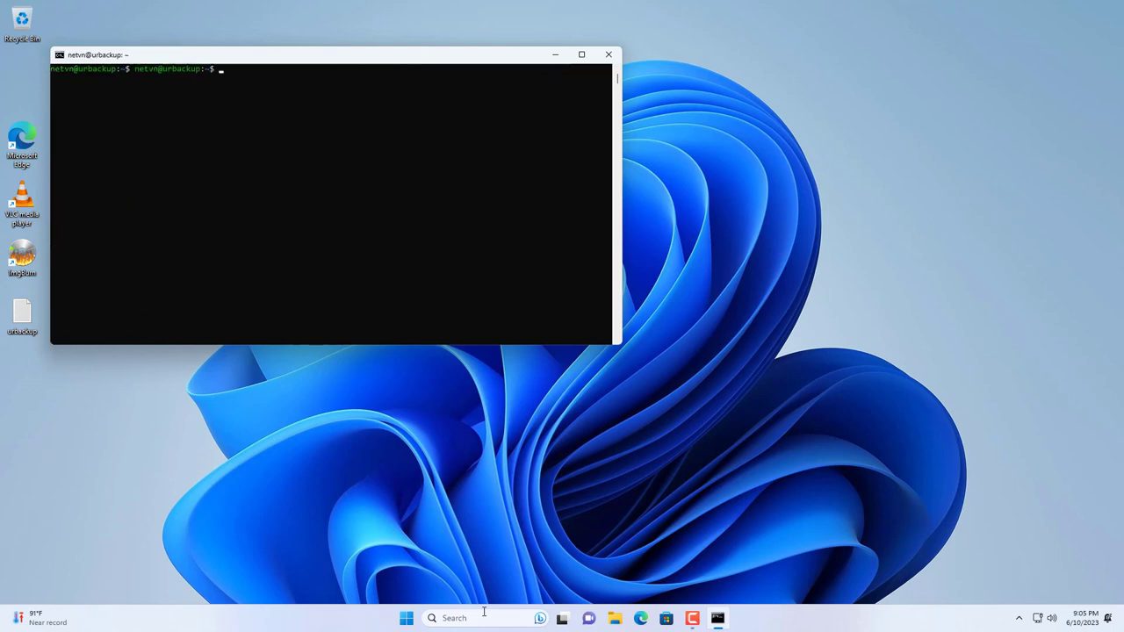
key(Return)
drag(190, 55, 677, 84)
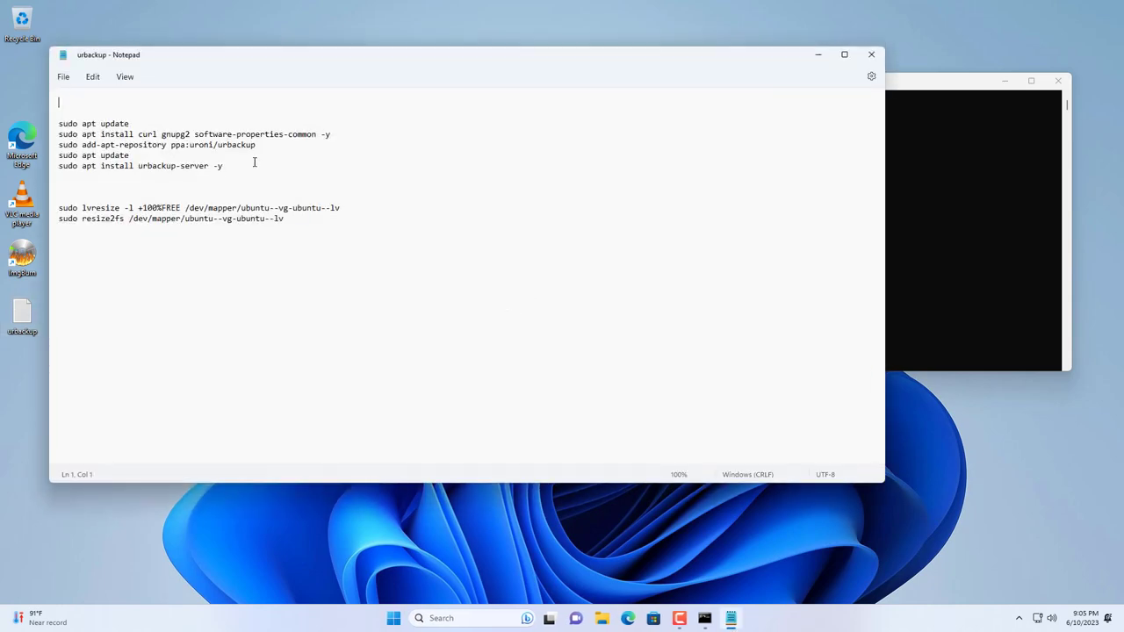
drag(255, 164, 59, 112)
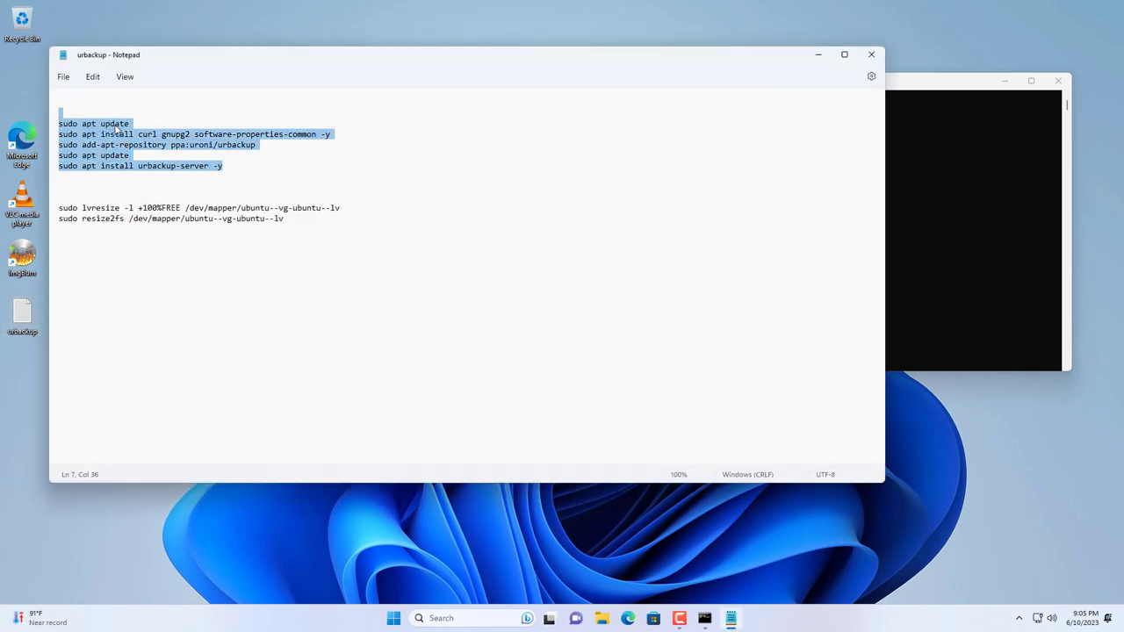
mouse_move(843, 60)
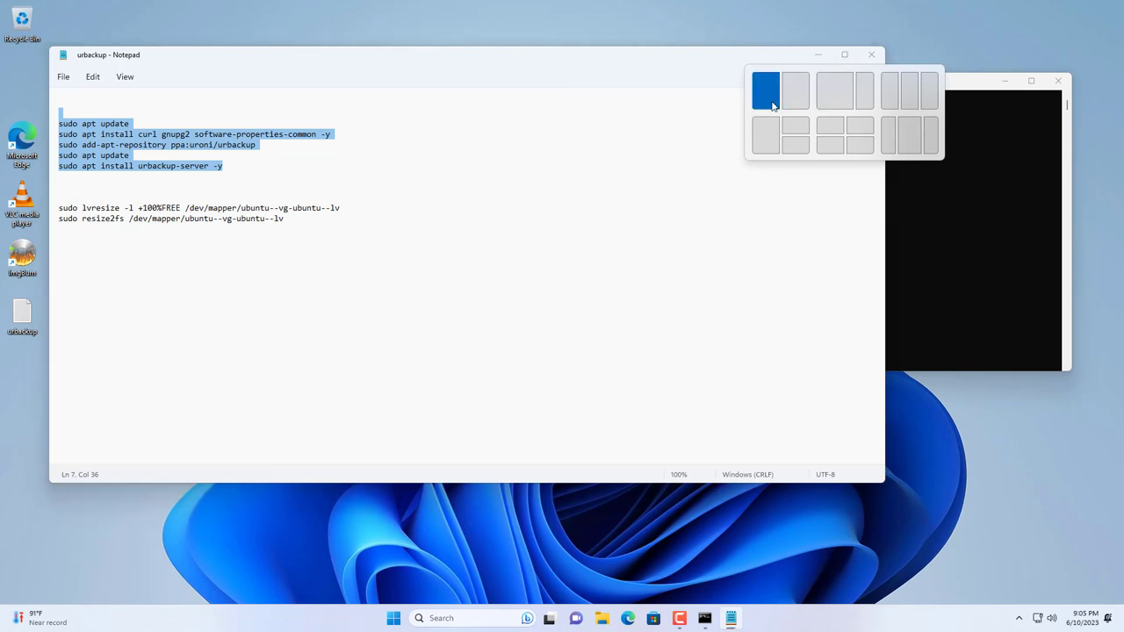
click(764, 88)
click(762, 192)
key(Return)
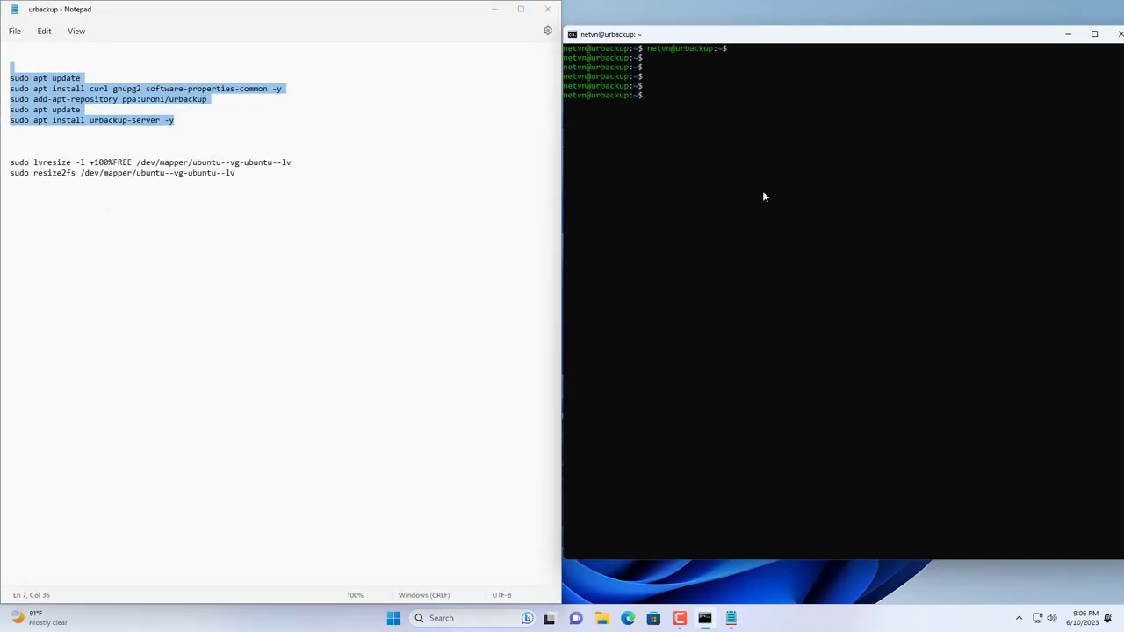
Step: Copy sudo apt update from the notes and run it in the terminal
click(86, 78)
click(4, 78)
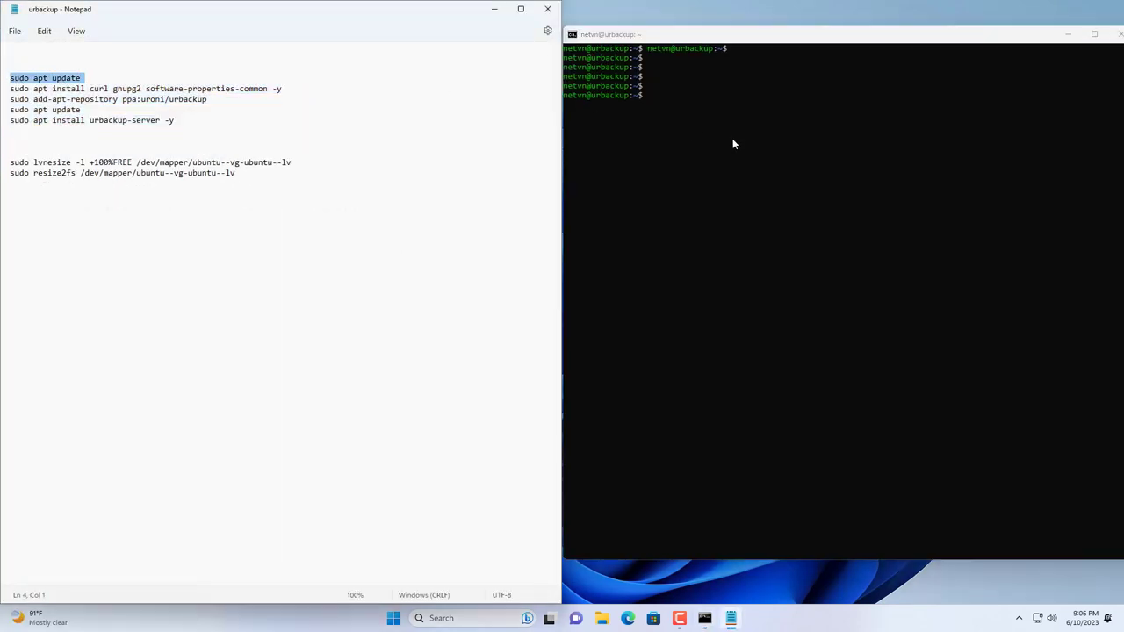
click(759, 141)
right_click(758, 141)
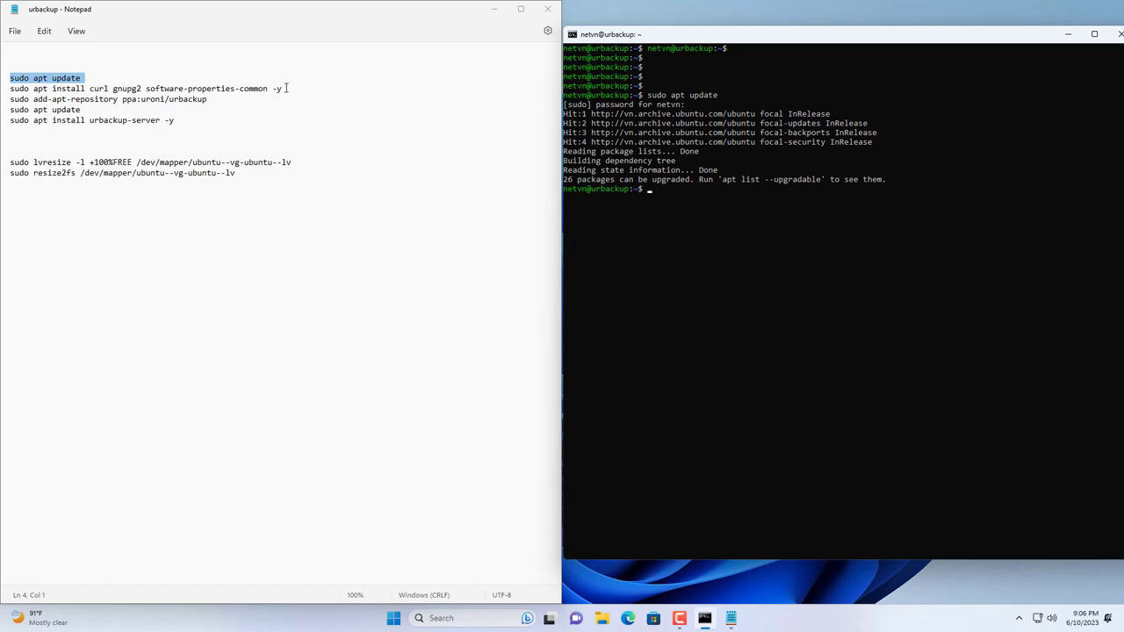
Step: Install curl, gnupg2 and software-properties-common, then clear the terminal
drag(282, 88, 2, 88)
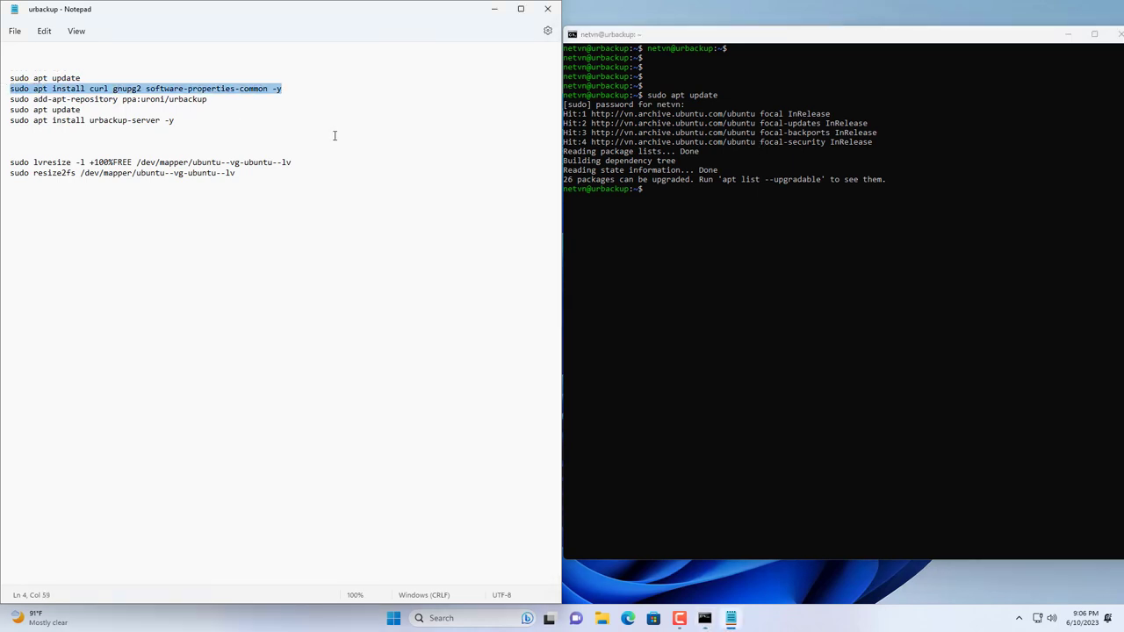
click(755, 241)
right_click(760, 240)
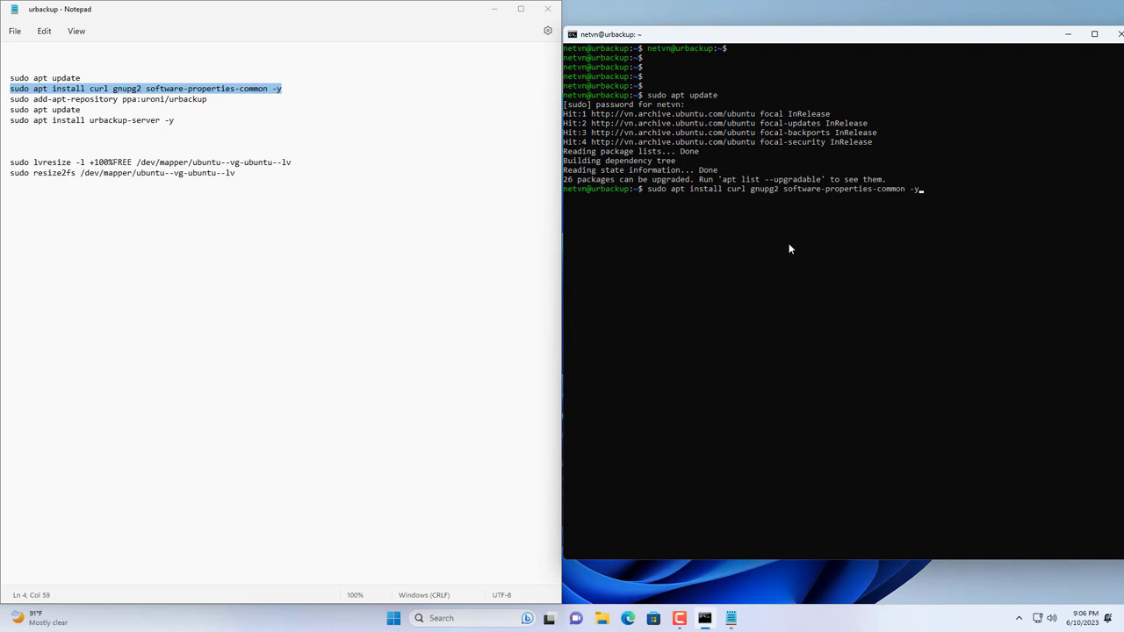
key(Return)
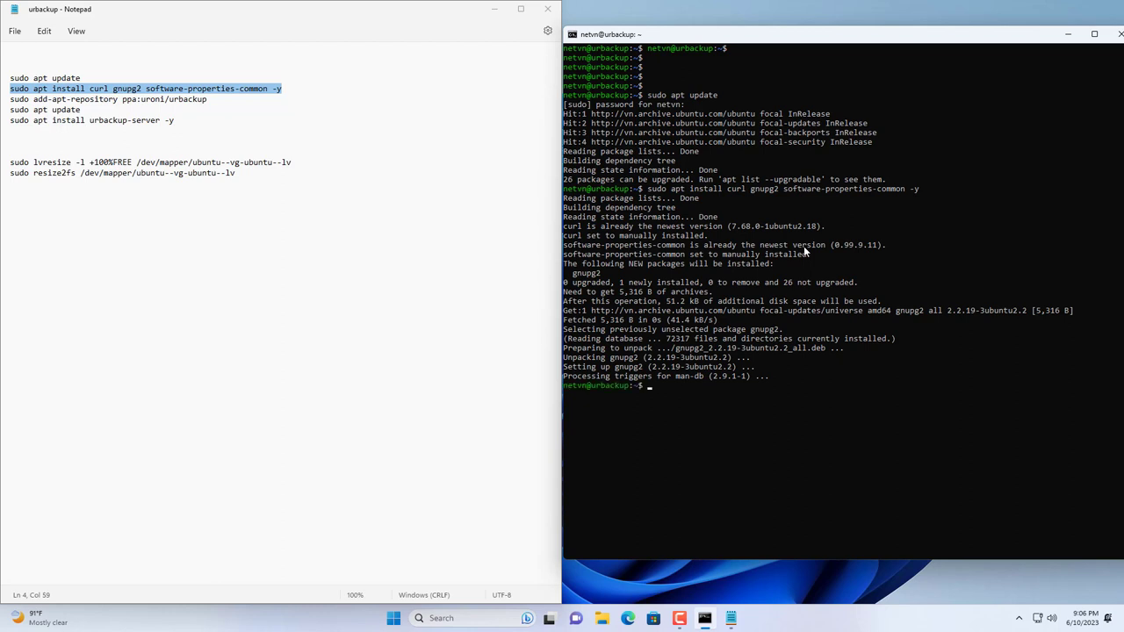
text(clear)
key(Return)
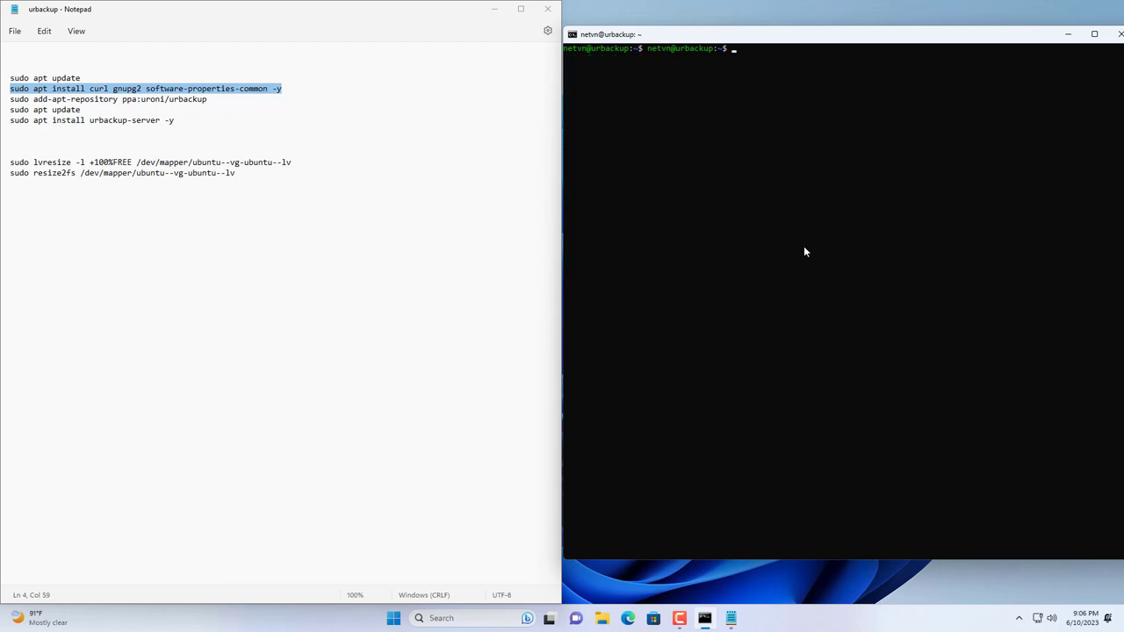
Step: Add the ppa:uroni/urbackup repository and rerun sudo apt update to include it
key(Return)
key(Return)
key(Return)
key(Return)
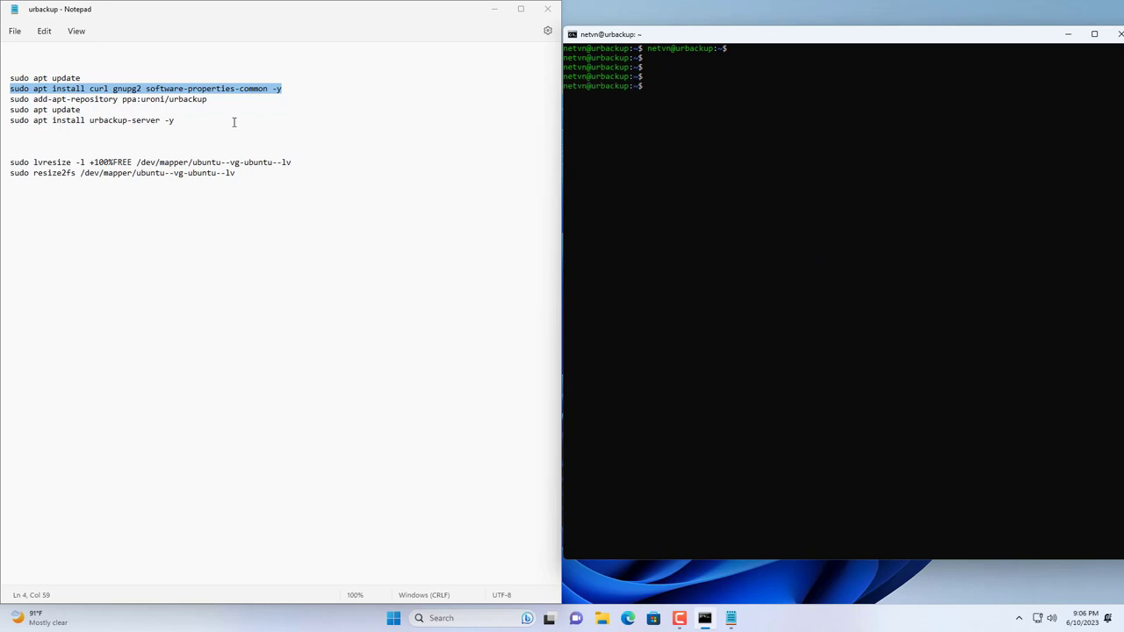
drag(207, 99, 2, 99)
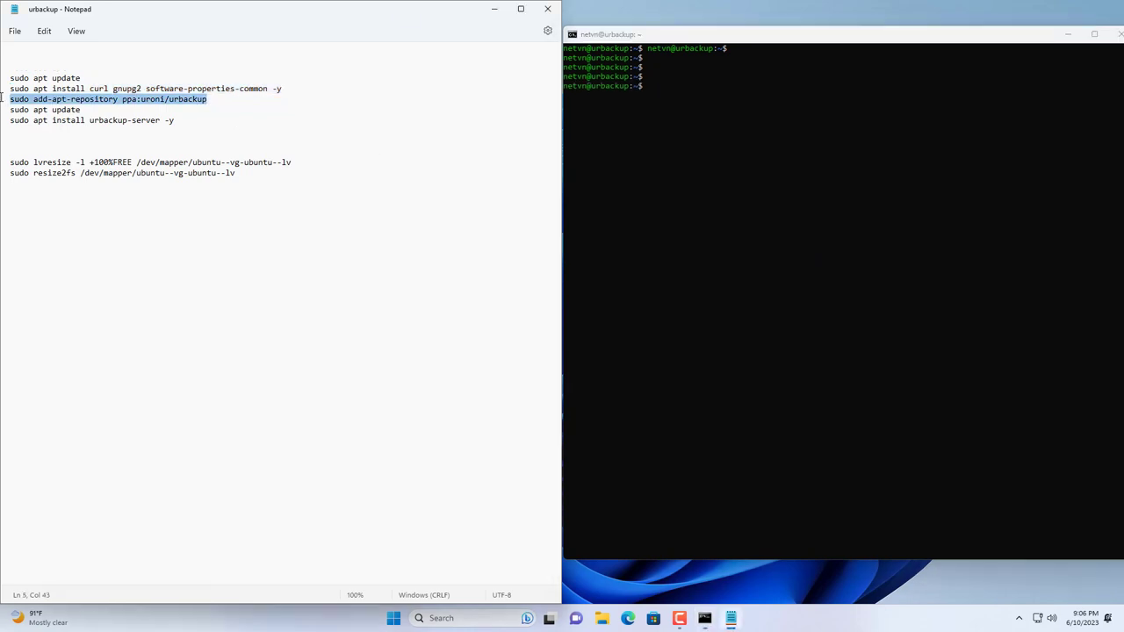
key(ctrl+c)
click(632, 169)
right_click(690, 176)
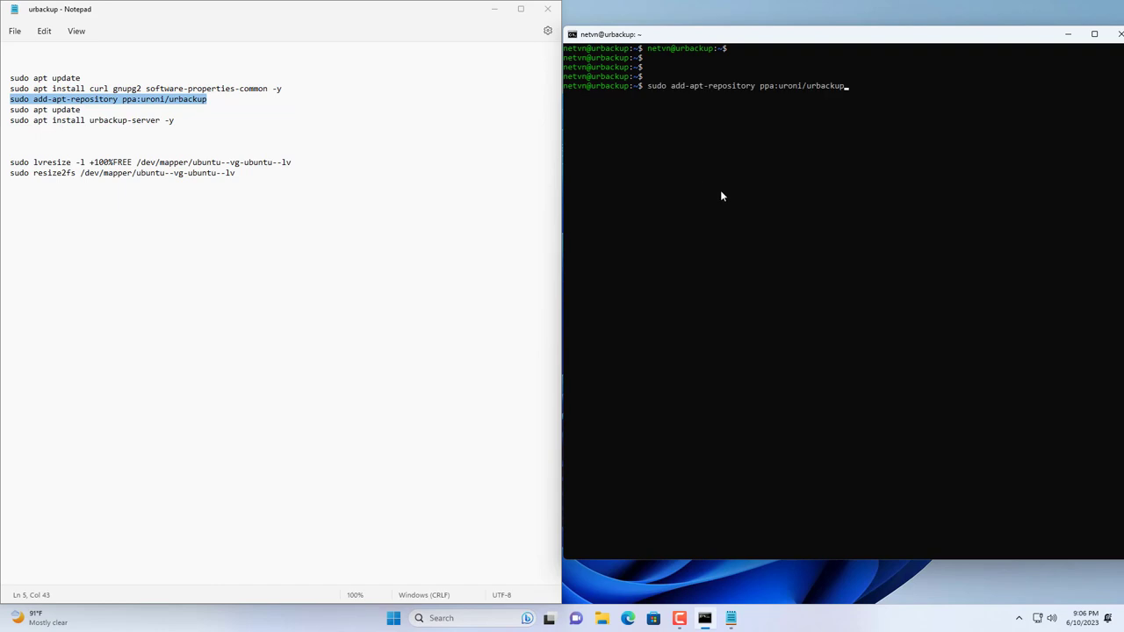
key(Return)
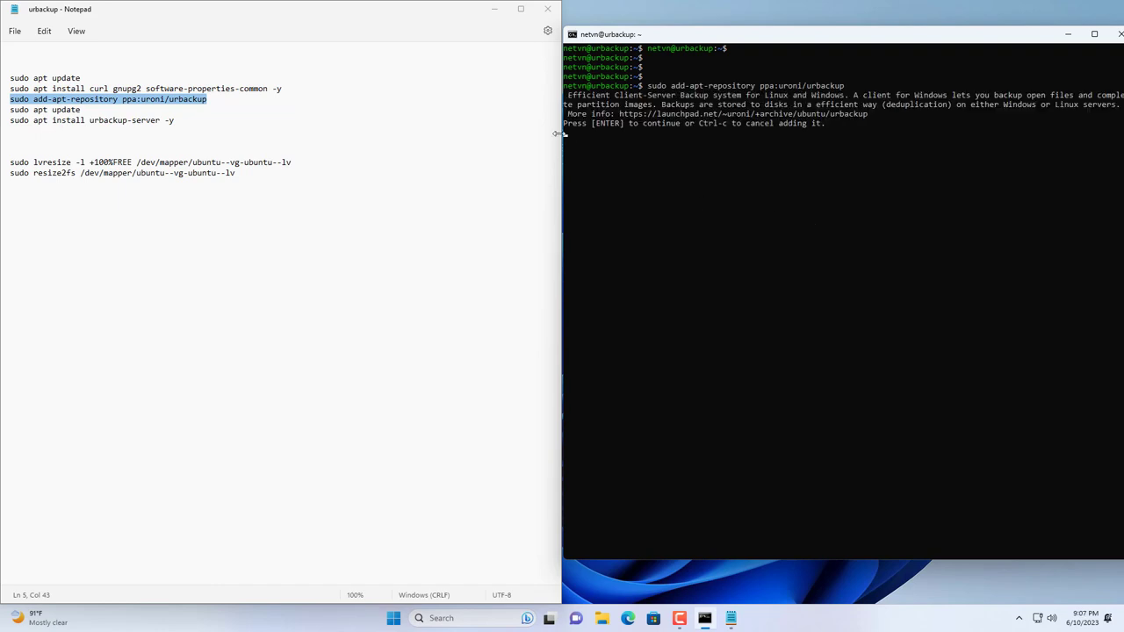
click(600, 124)
key(Return)
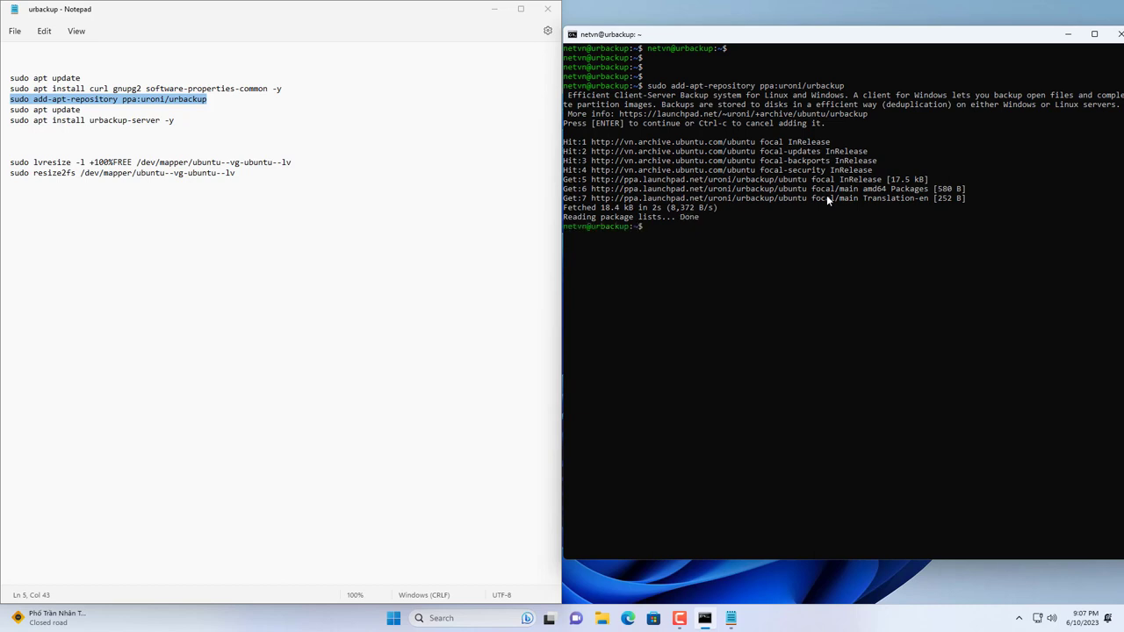
key(Up)
key(Up)
key(Up)
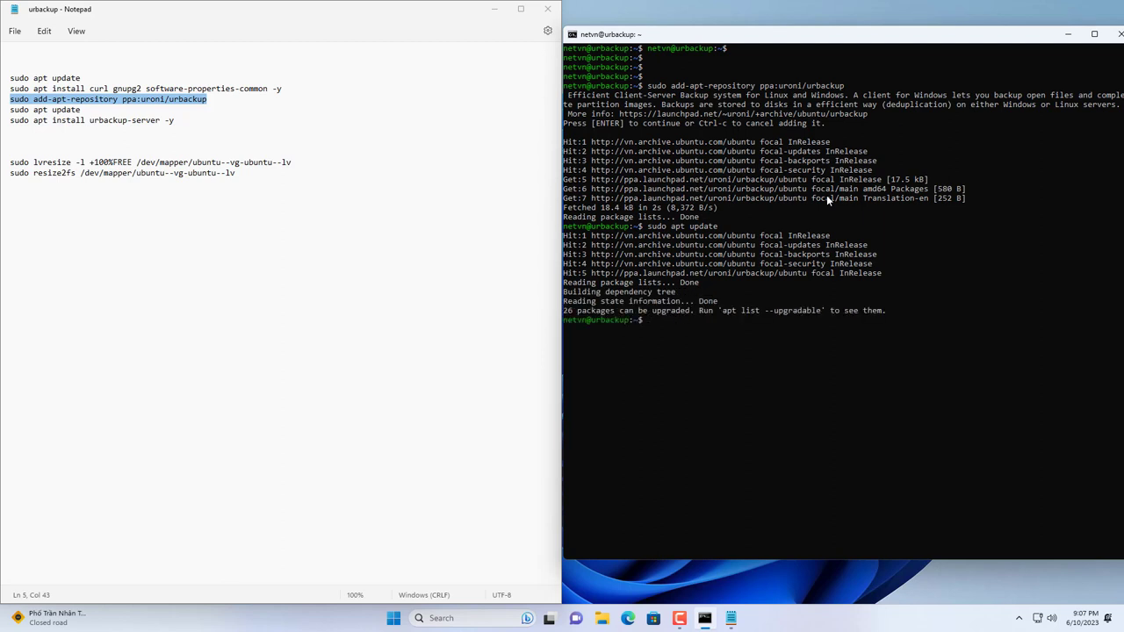
click(174, 120)
Step: Install urbackup-server, accepting /media/BACKUP/urbackup as the backup path, then clear the terminal
drag(174, 120, 3, 121)
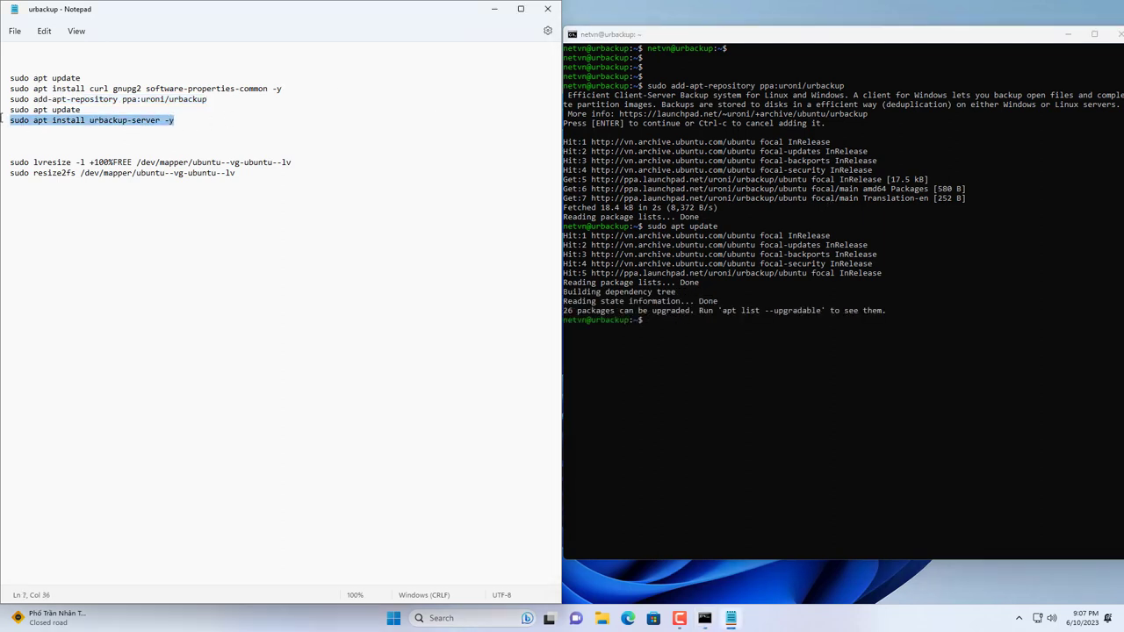
click(775, 339)
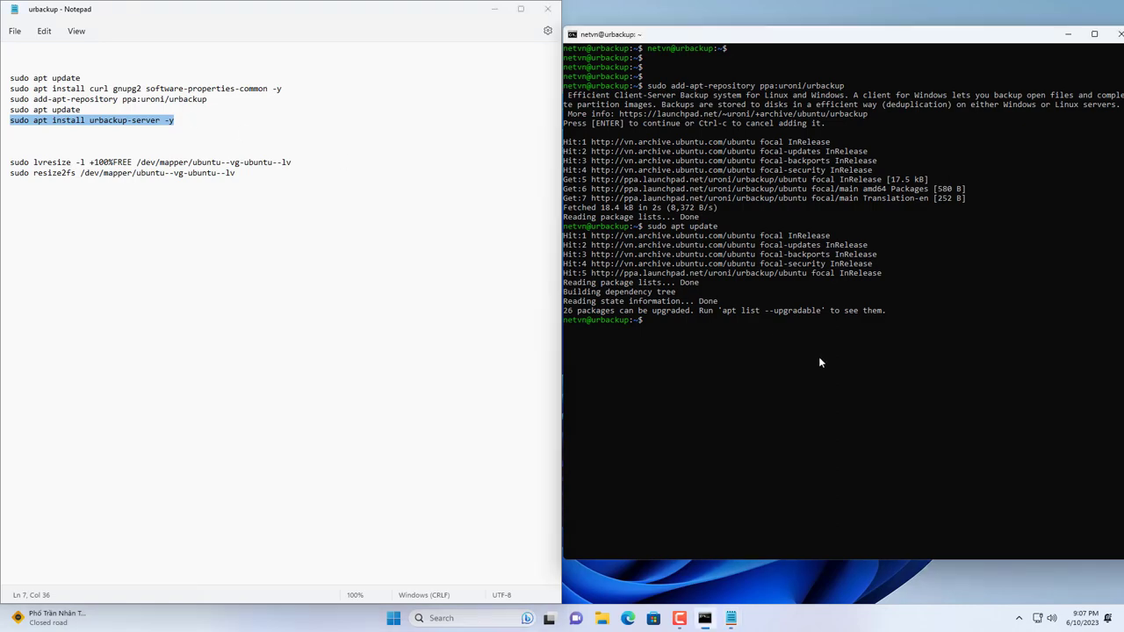
right_click(858, 363)
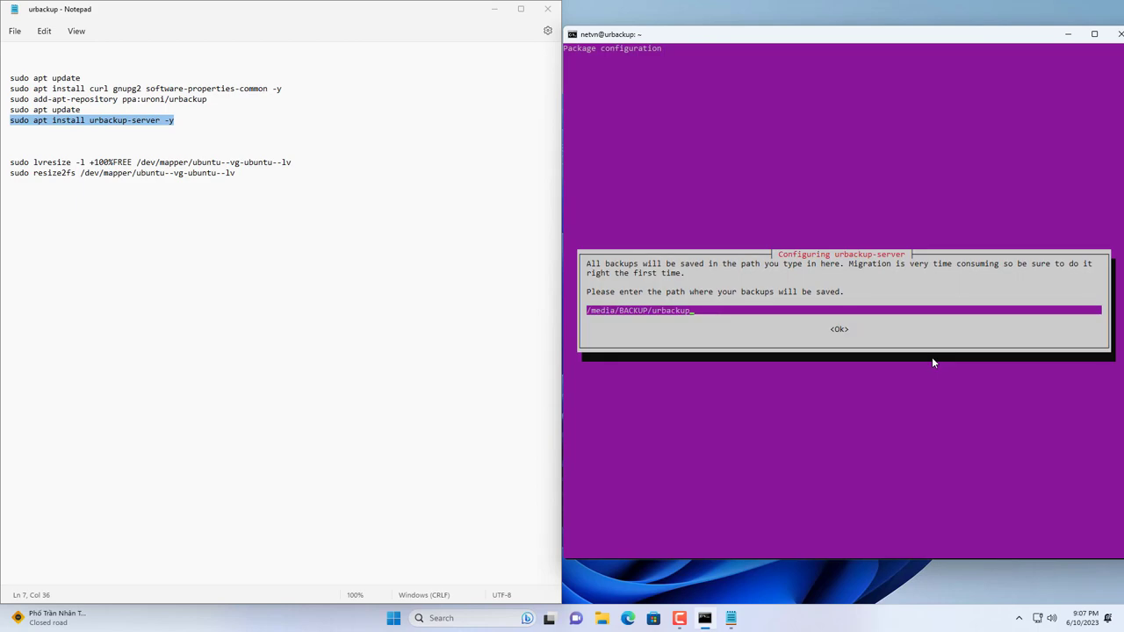
key(Tab)
key(Return)
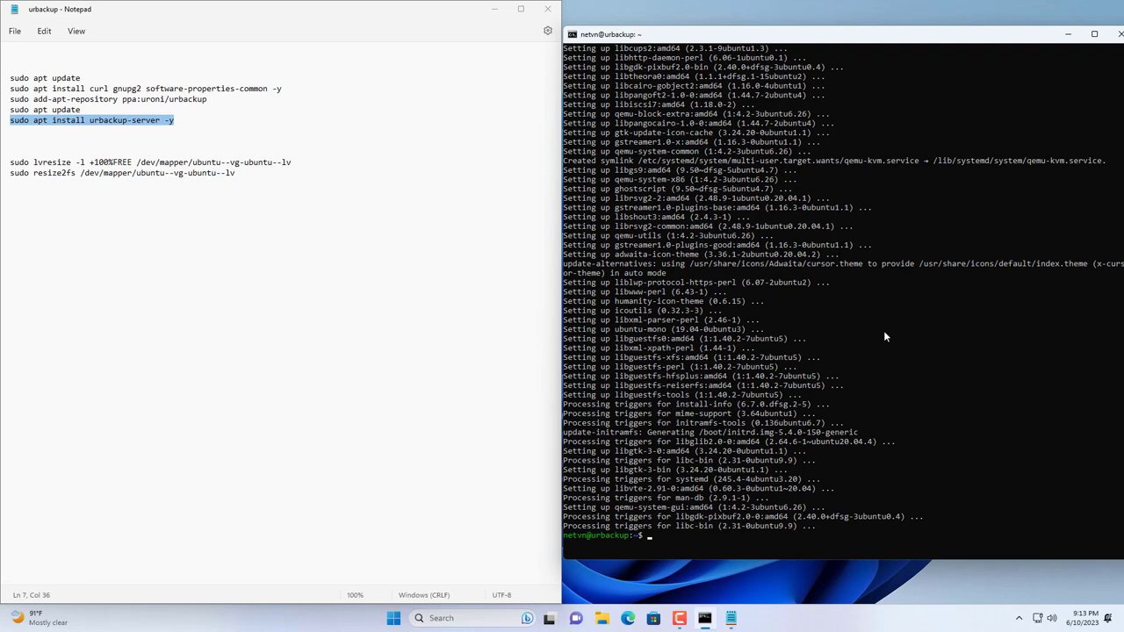
text(clear)
key(Return)
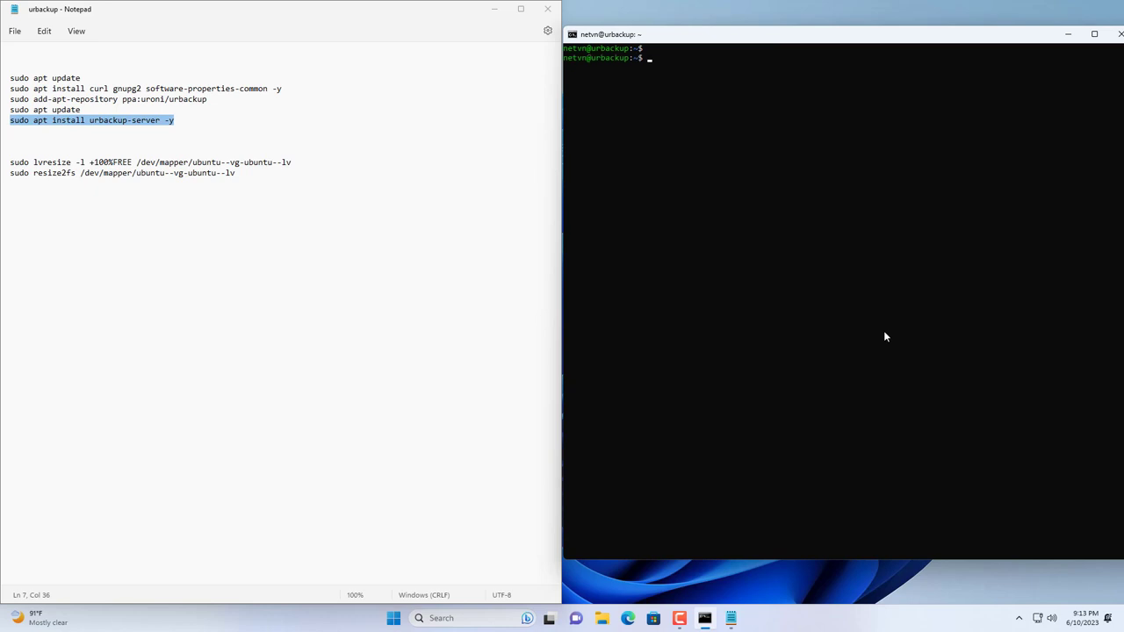
Step: Enable the urbackupsrv service and check that its status is active (running)
key(Return)
key(Return)
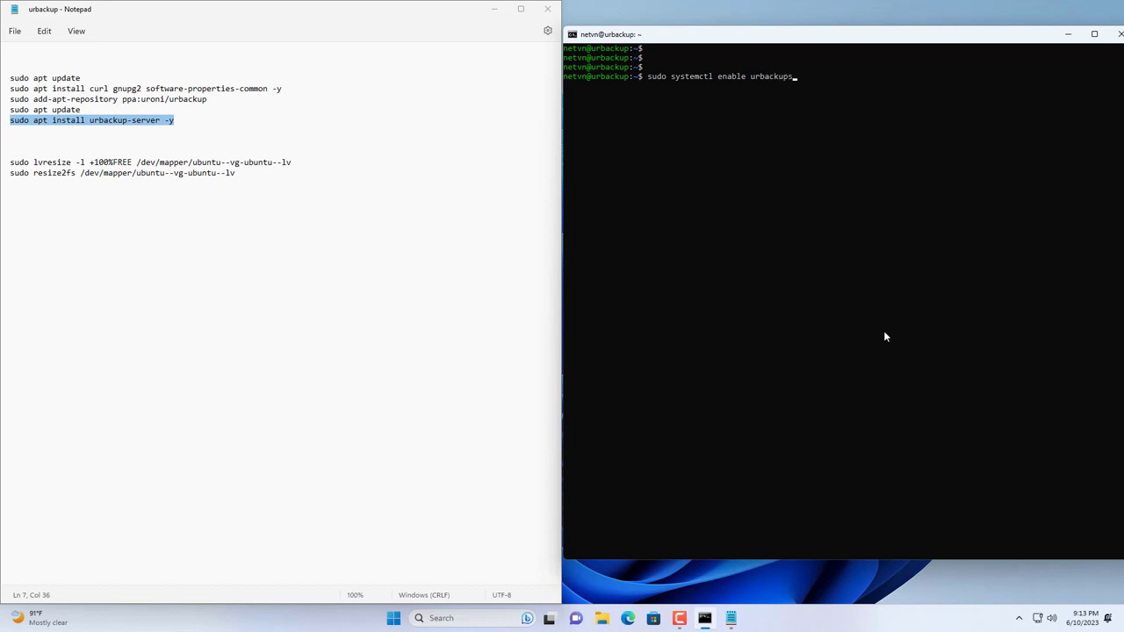
key(Return)
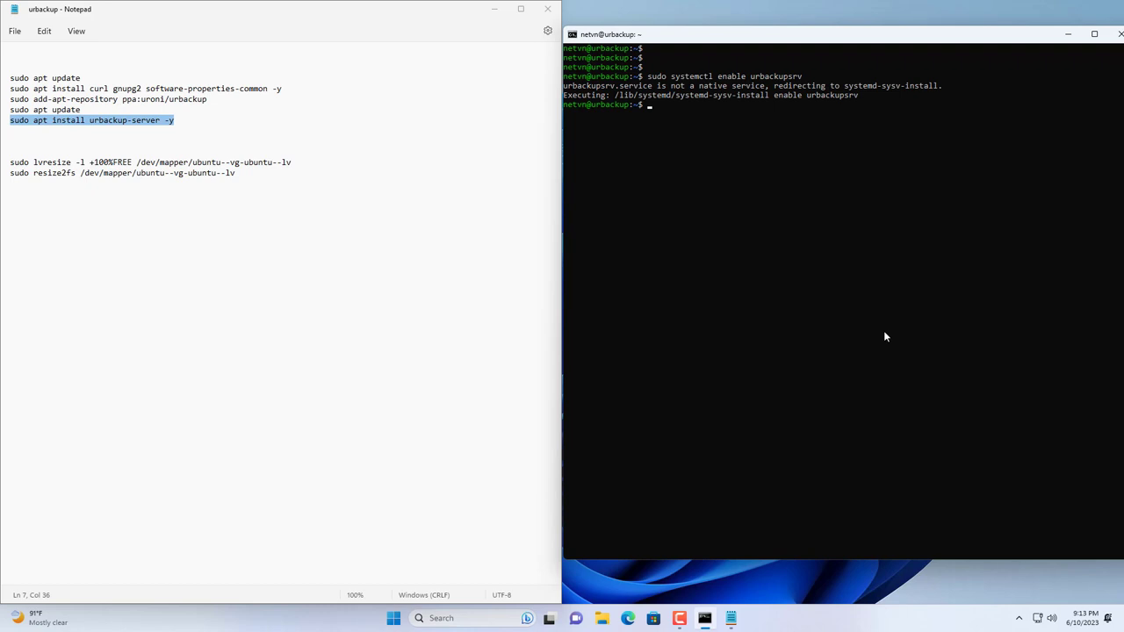
key(Up)
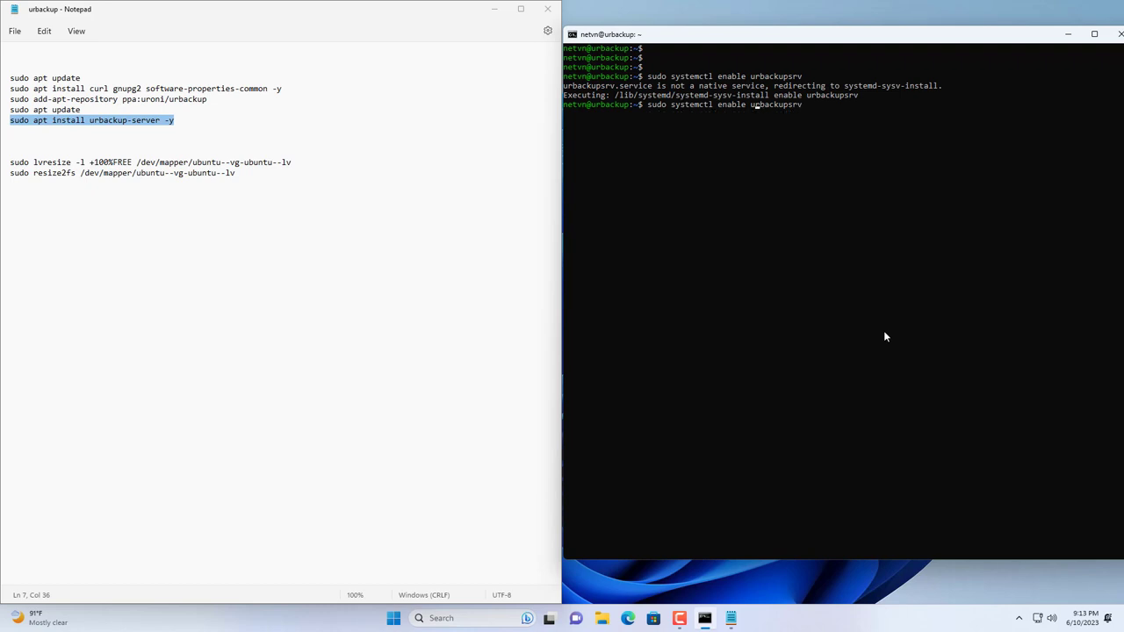
key(BackSpace)
key(BackSpace)
key(BackSpace)
key(BackSpace)
key(BackSpace)
key(BackSpace)
text(status)
key(Return)
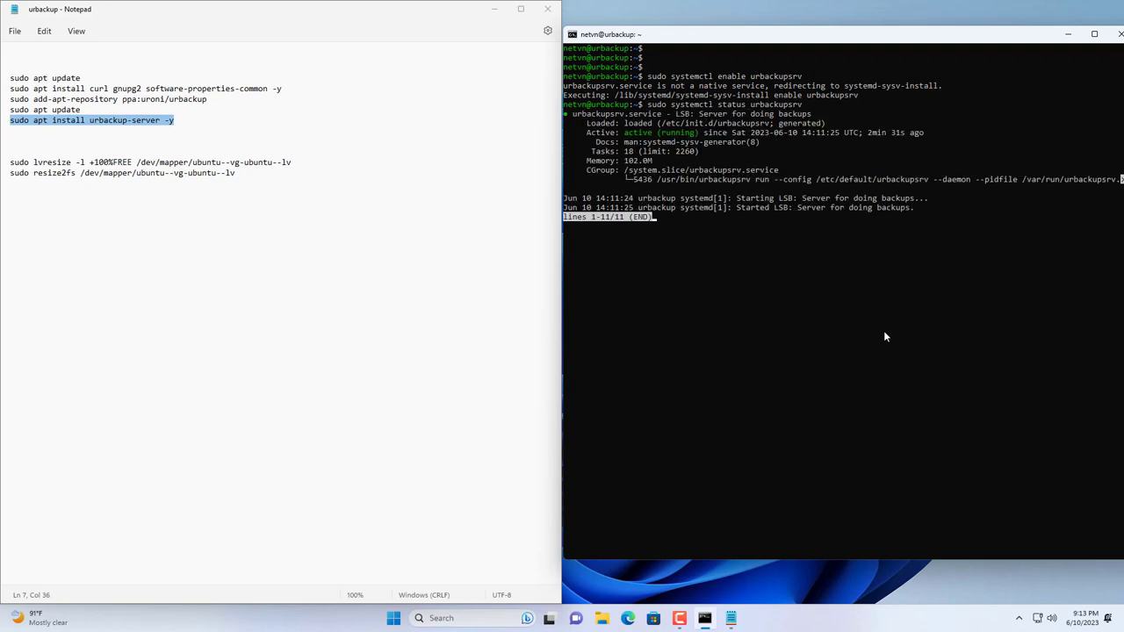
drag(583, 132, 702, 140)
right_click(728, 251)
key(q)
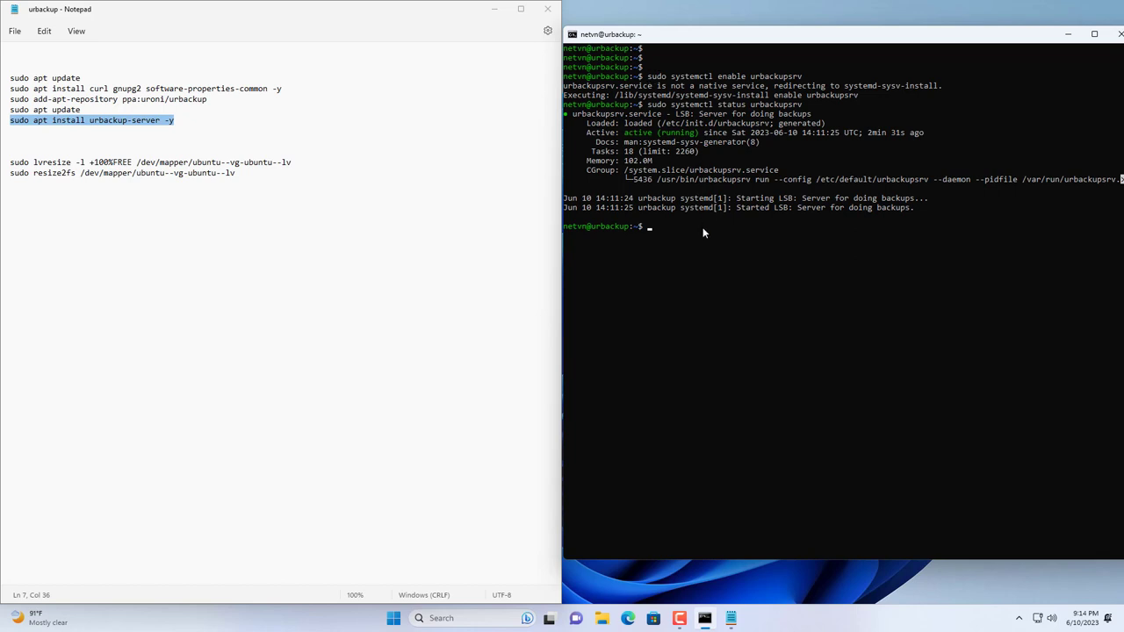
Step: Run hostname -I to show the server's IP address, 192.168.1.50
text(hostname -I)
key(Return)
drag(617, 235, 565, 237)
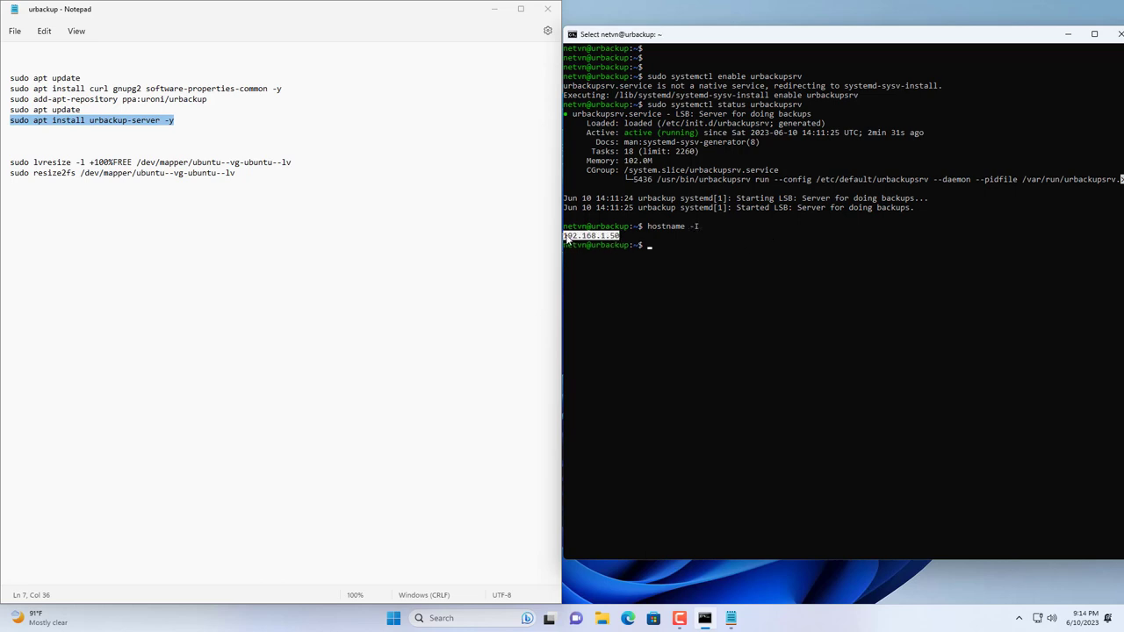
Step: Minimize the notes and terminal, then load 192.168.1.50:55414 in Microsoft Edge
click(494, 8)
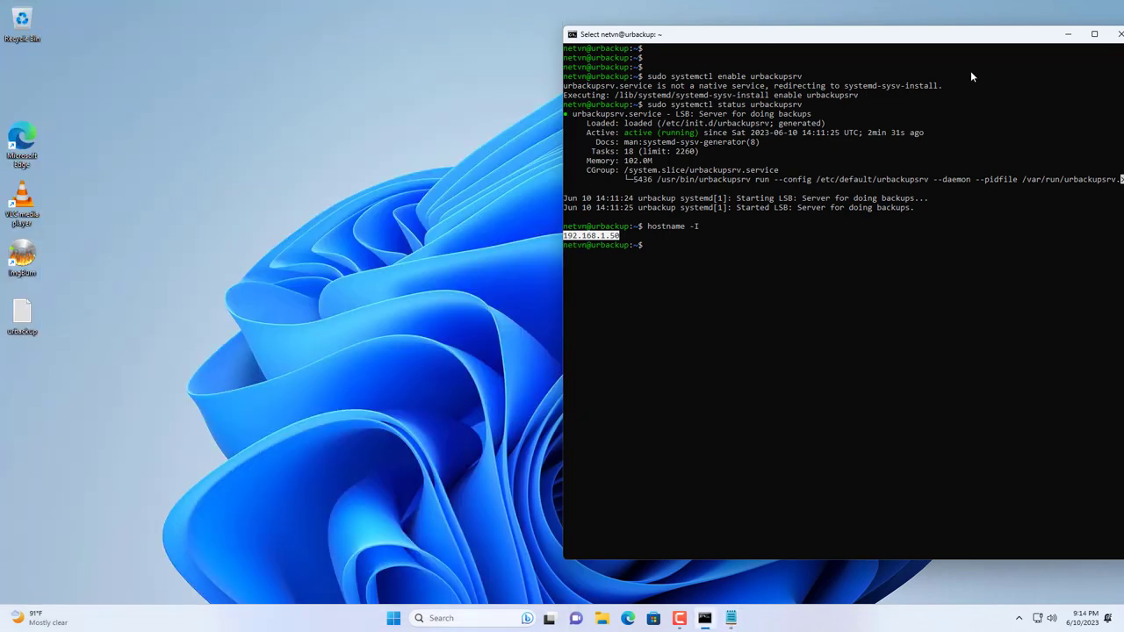
click(1067, 35)
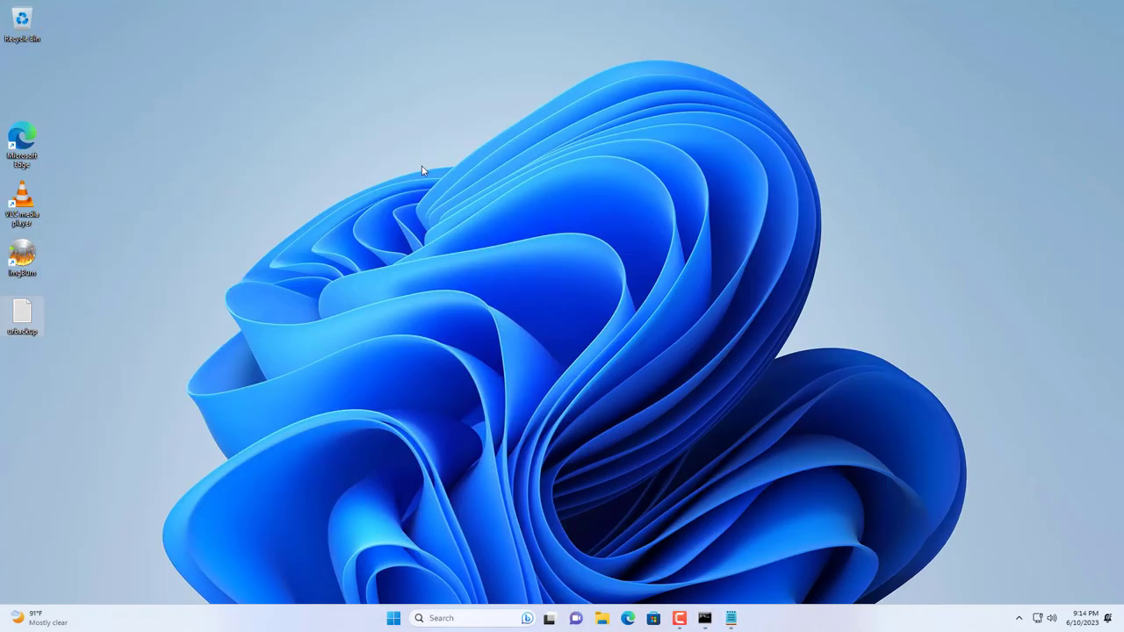
double_click(33, 137)
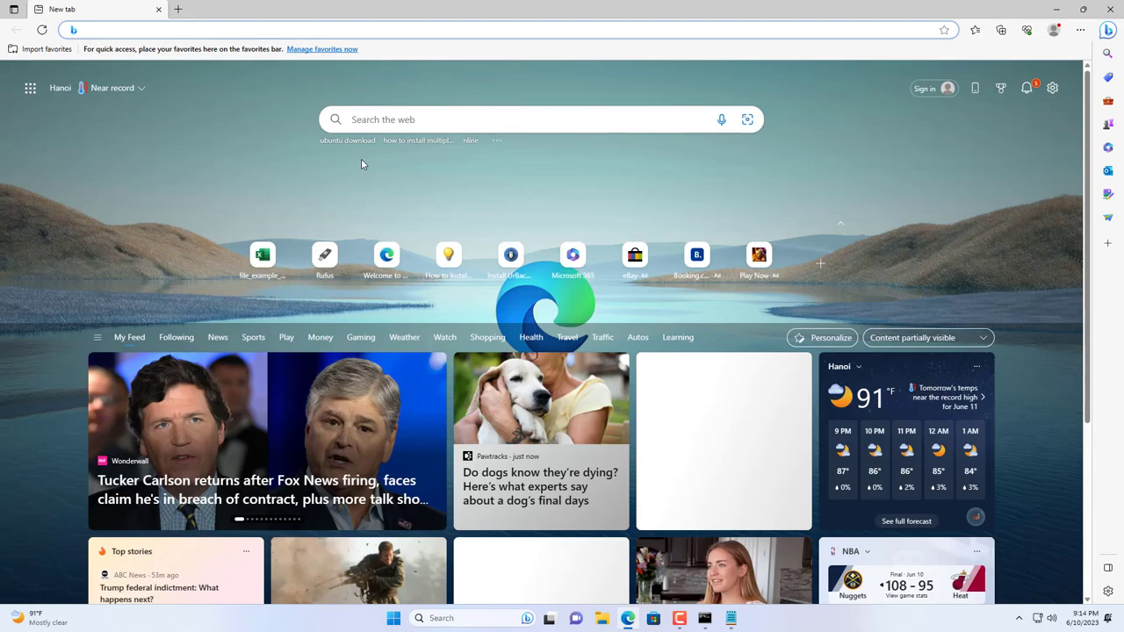
text(192.)
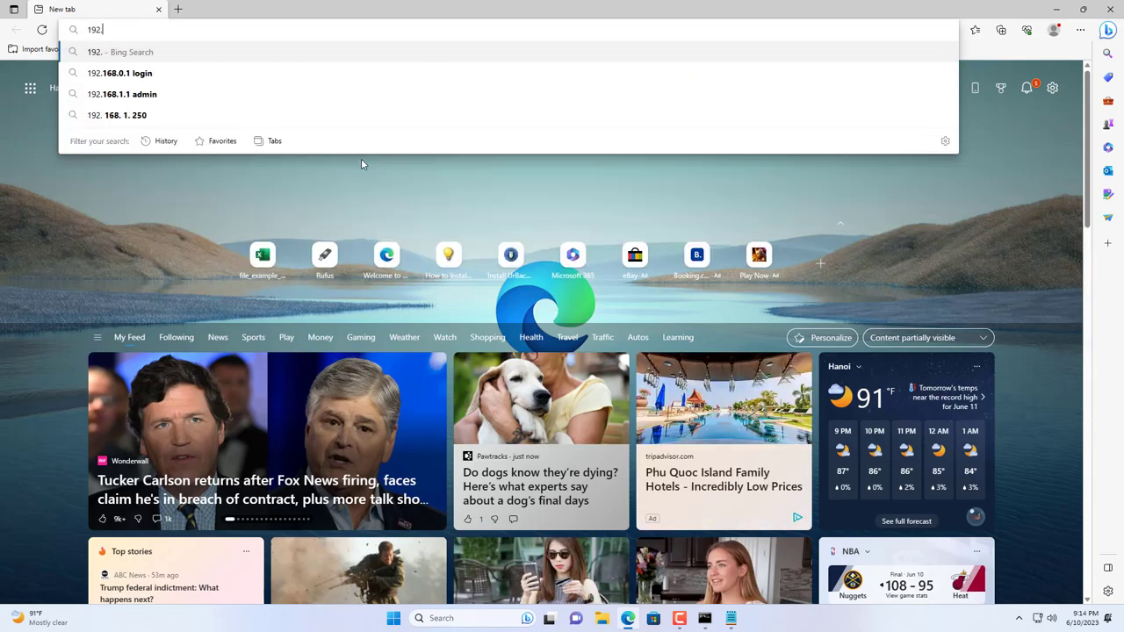
text(168.1.5)
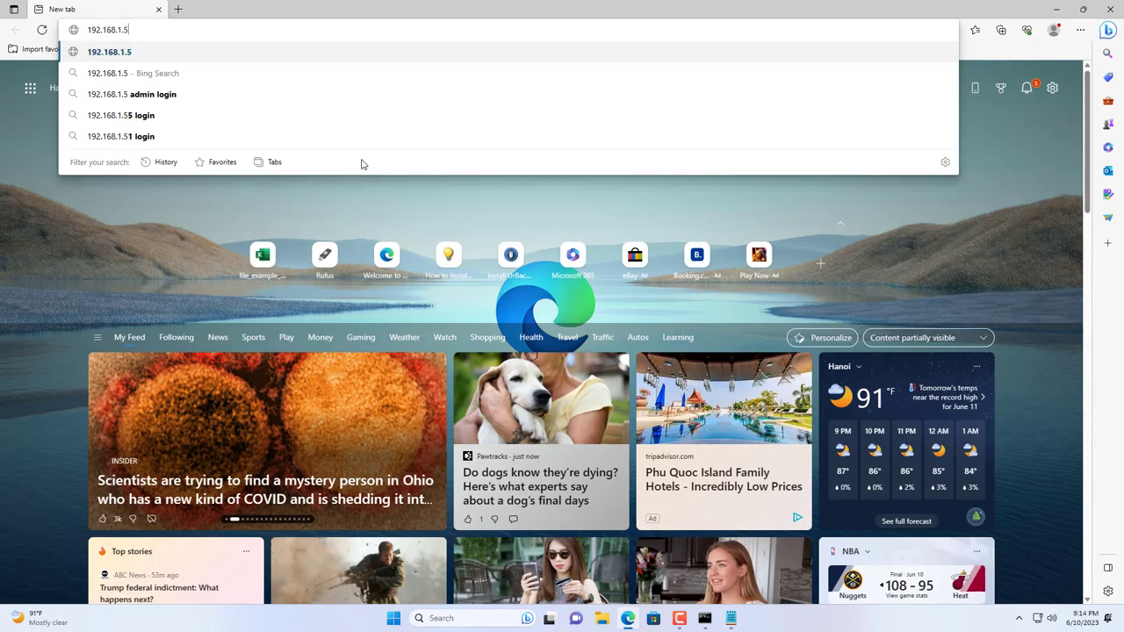
text(0:55414)
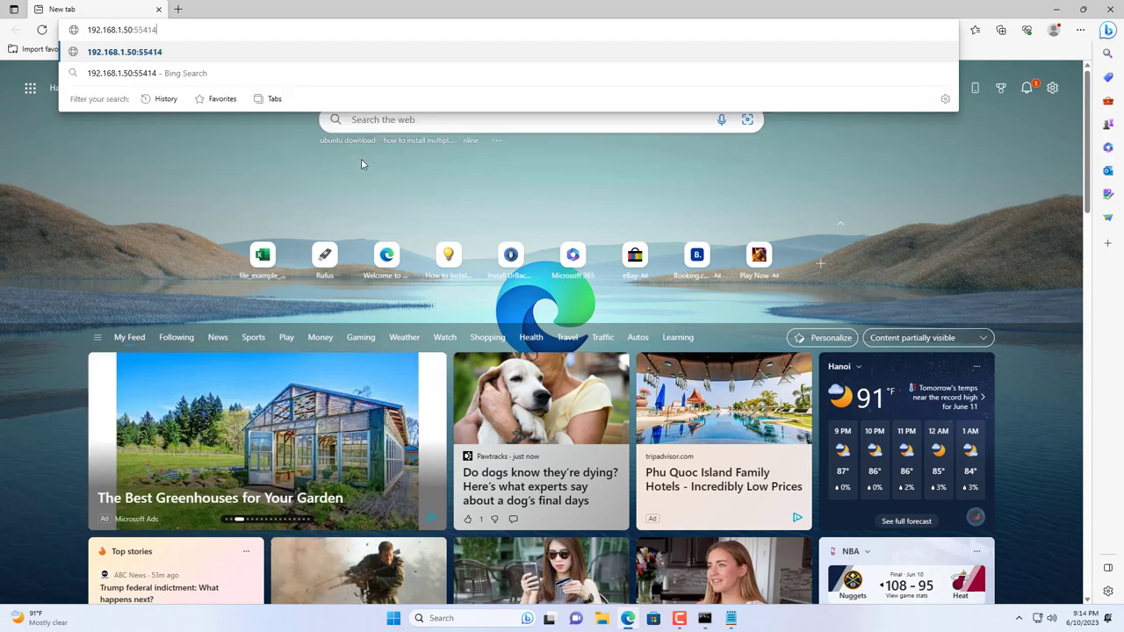
key(Return)
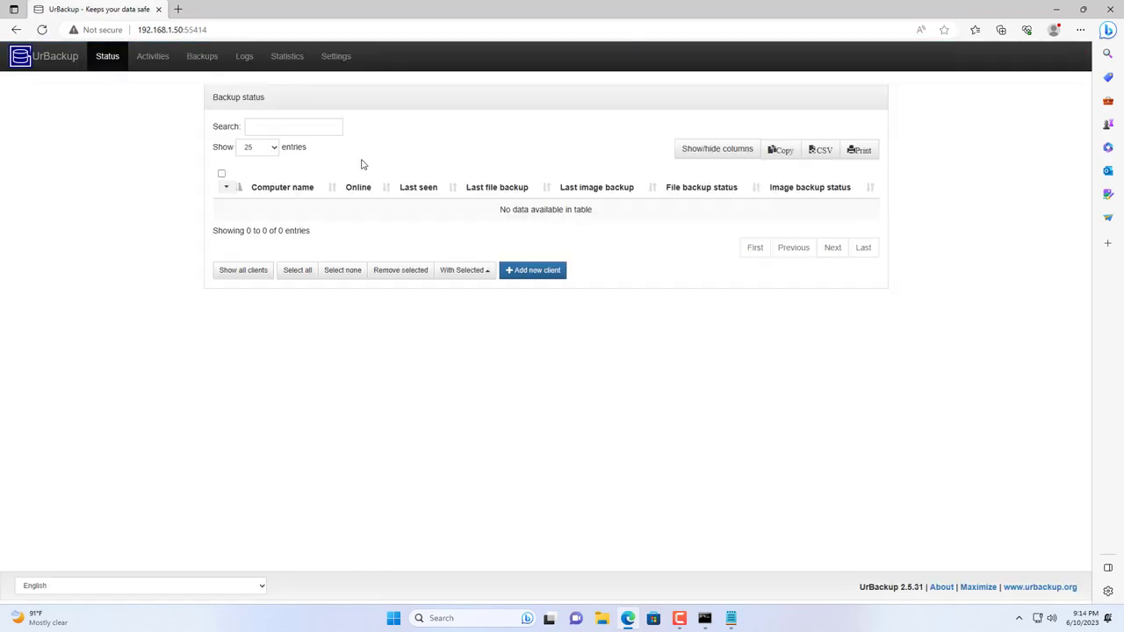
click(150, 56)
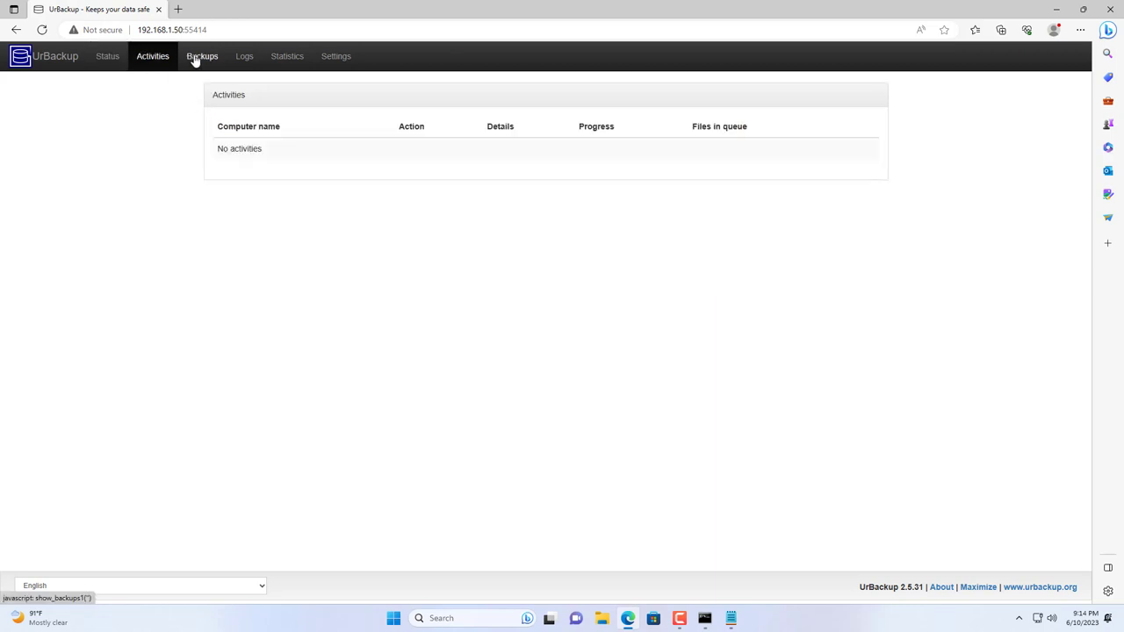
click(197, 57)
click(244, 56)
click(289, 58)
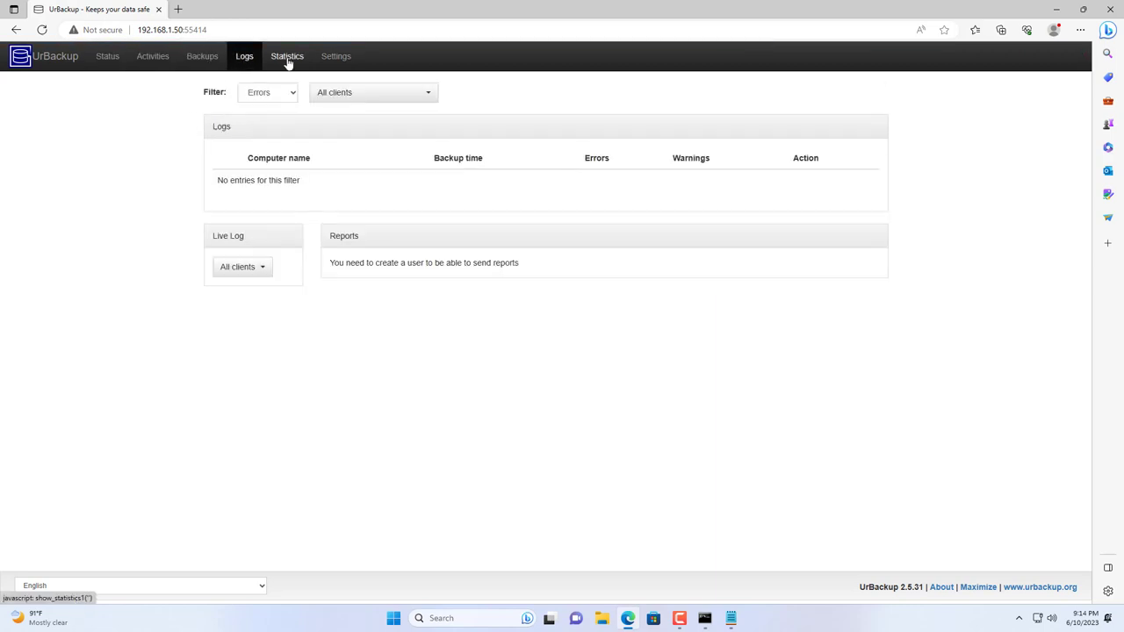
click(328, 60)
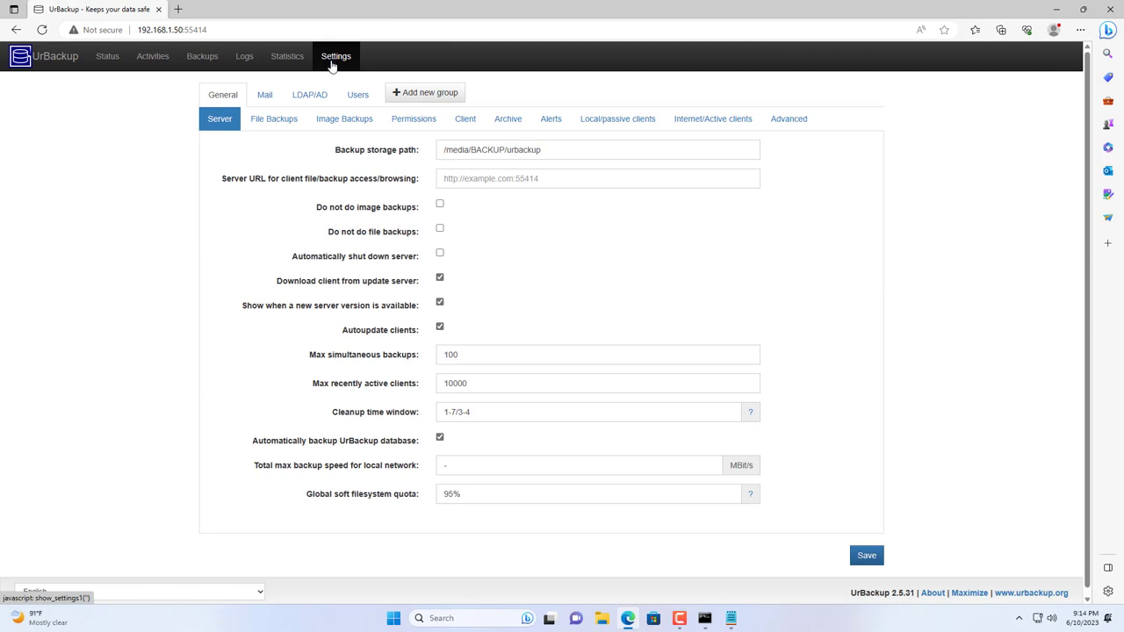
click(291, 121)
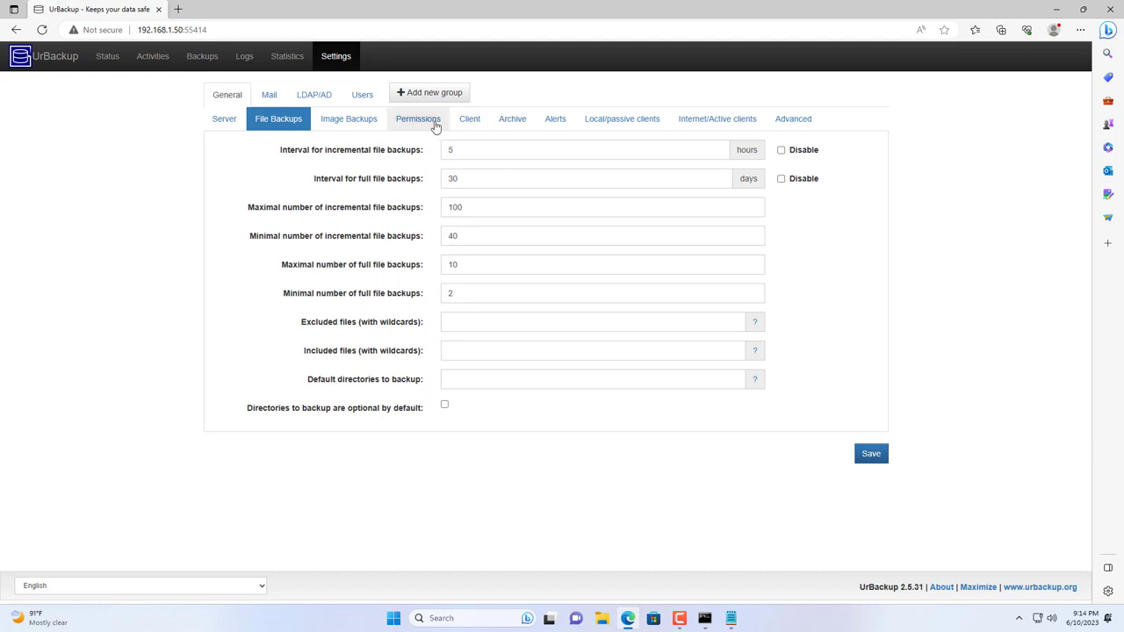
click(347, 123)
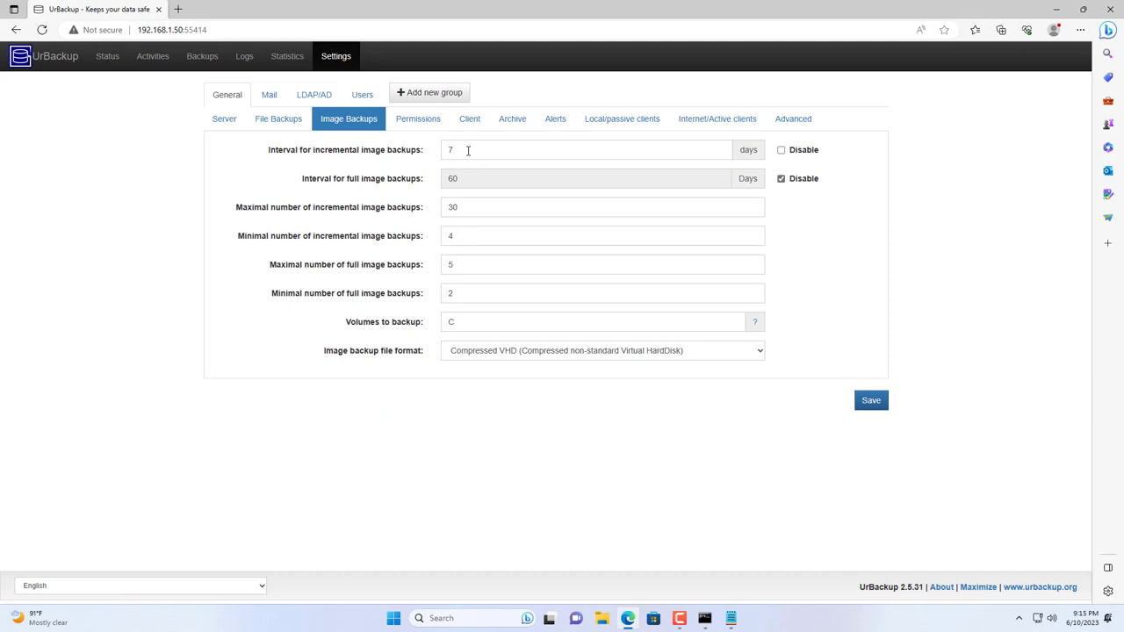
click(107, 56)
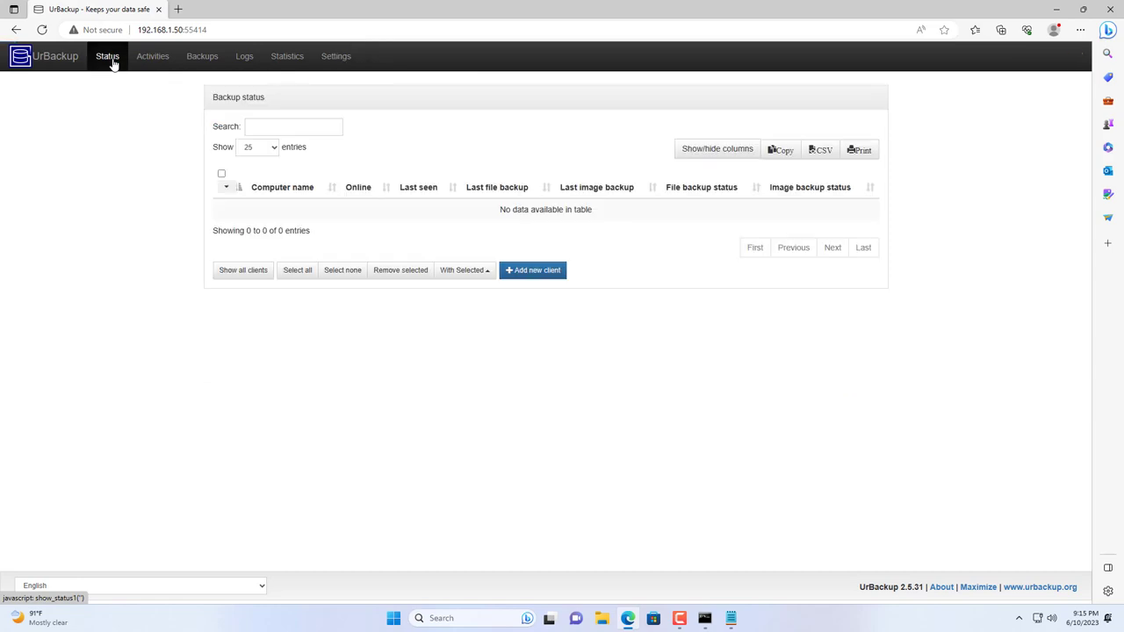
Step: Search for urbackup, go to urbackup.org and download the UrBackup Client 2.5.24 installer
click(179, 9)
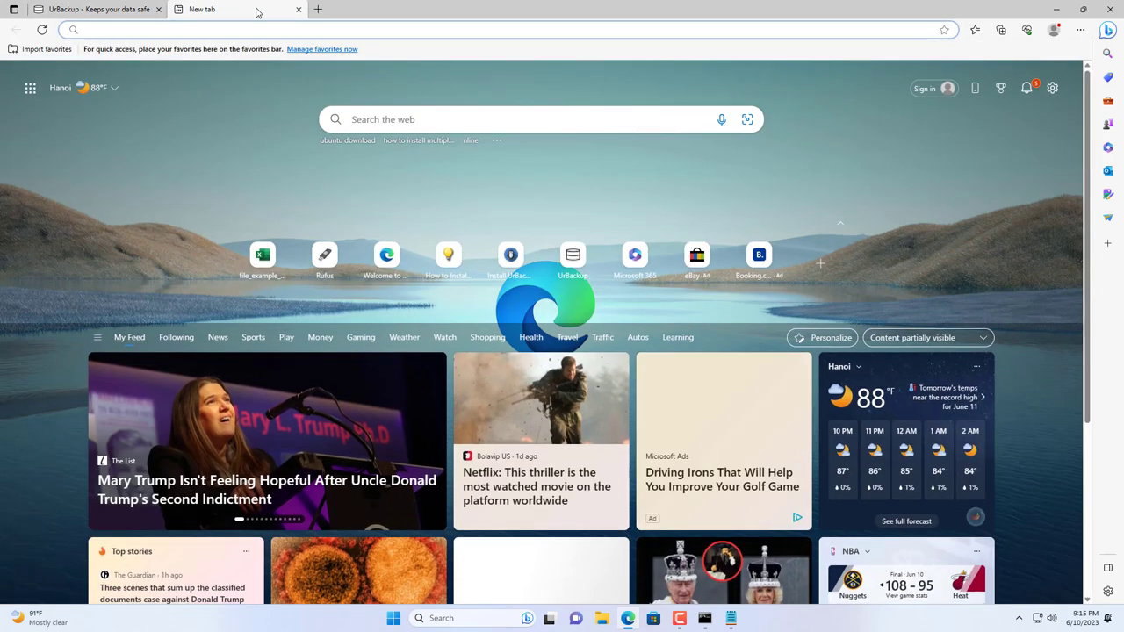
text(urbac)
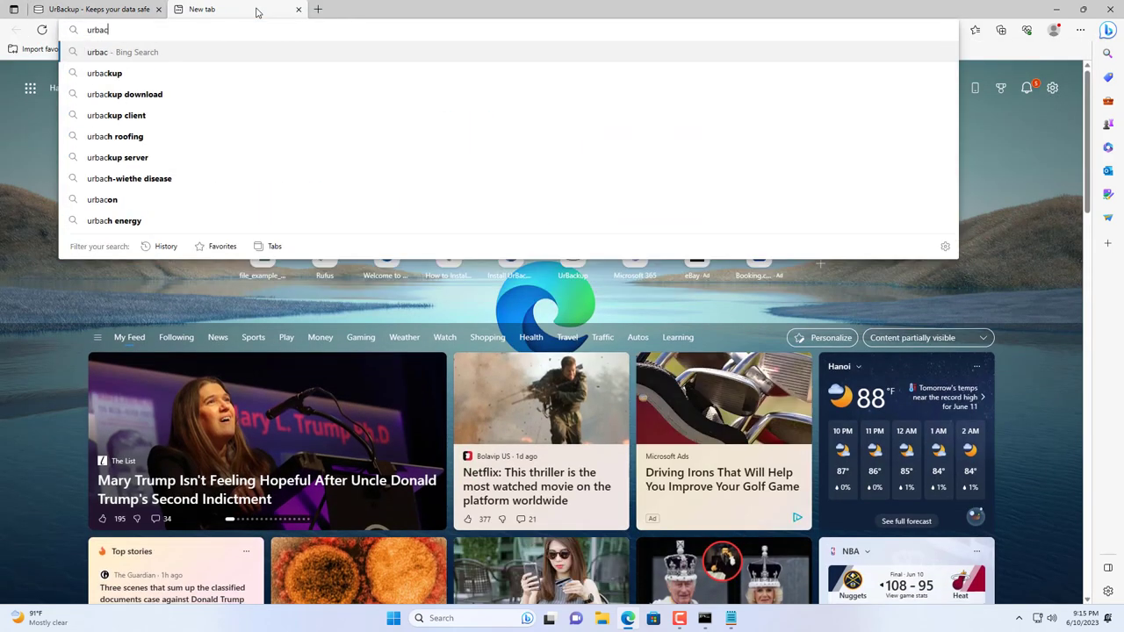
text(kup)
key(Return)
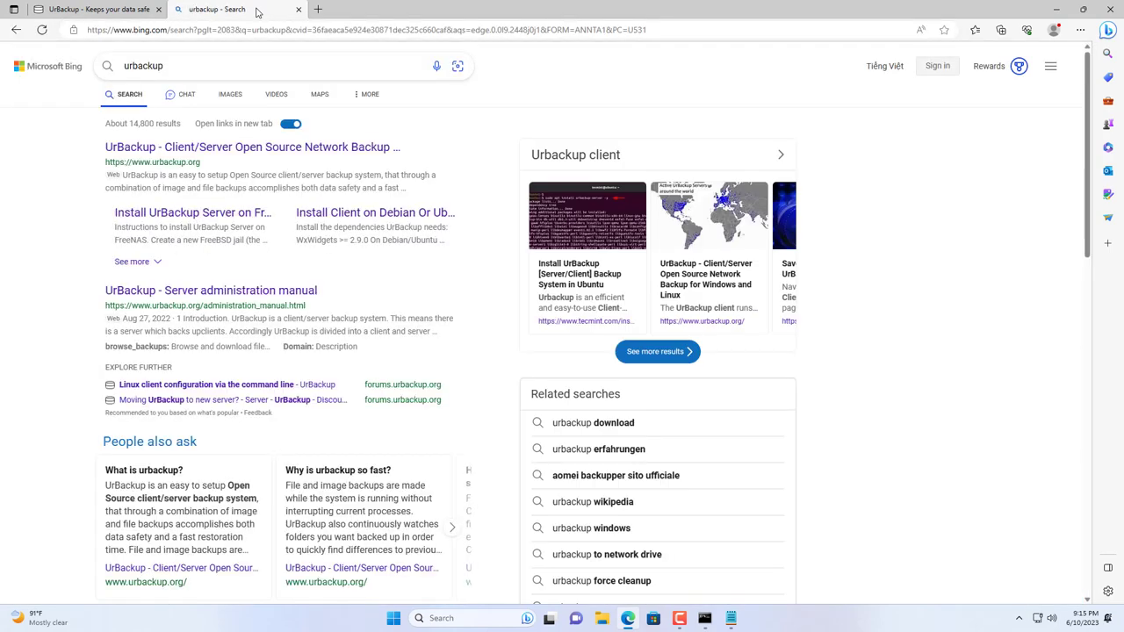
click(216, 151)
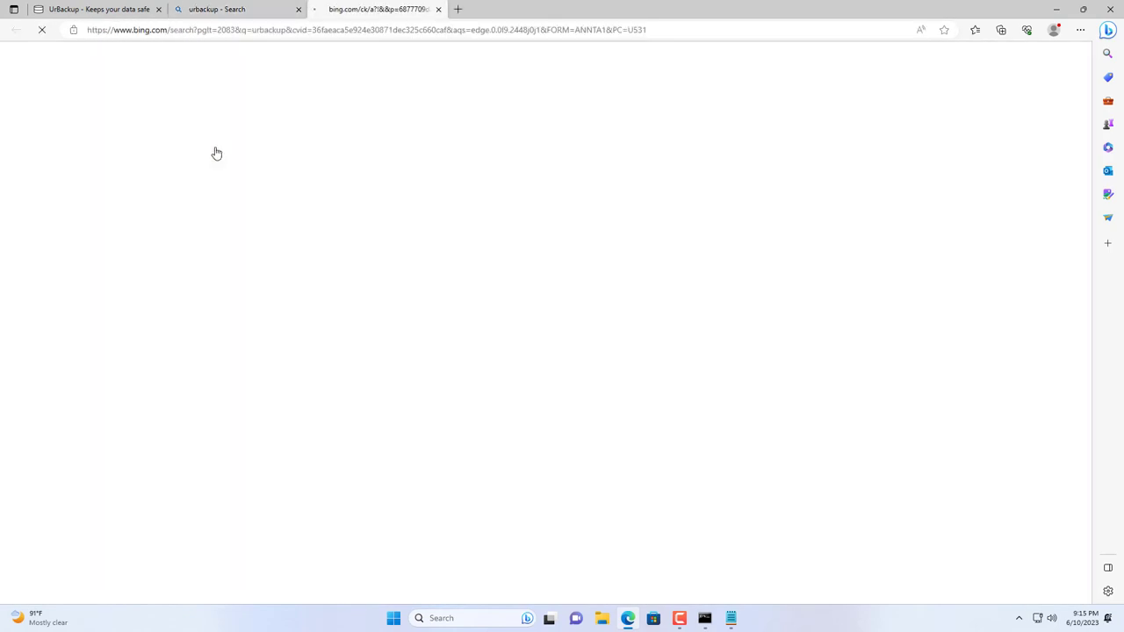
click(299, 10)
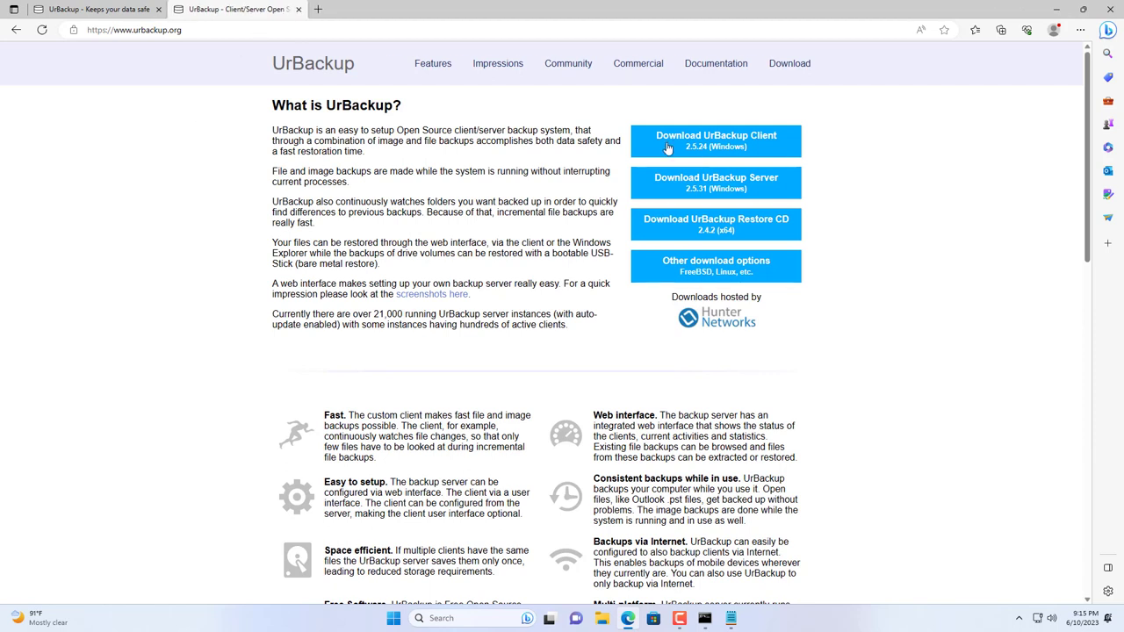
click(720, 136)
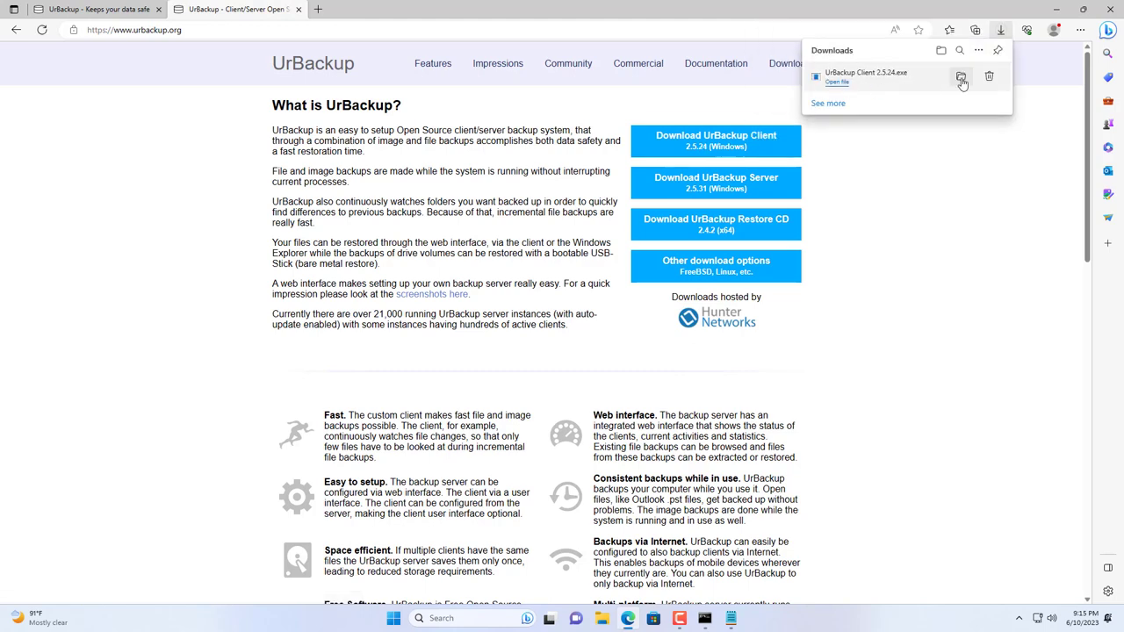
click(960, 78)
click(1056, 9)
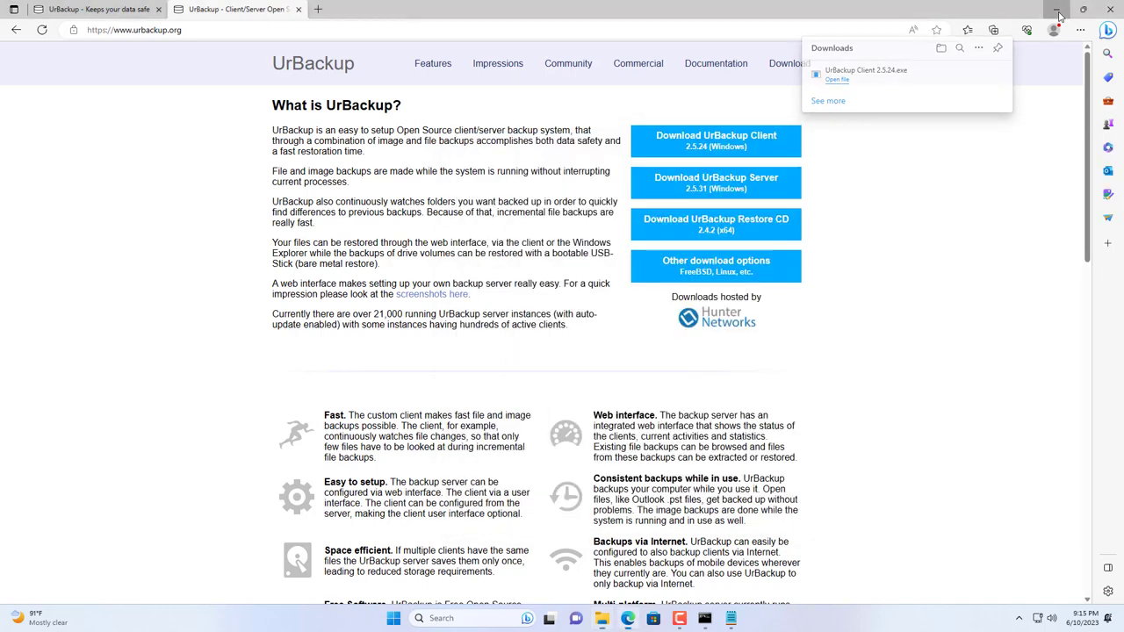
Step: Run the UrBackup Client 2.5.24 installer in English and finish the setup wizard
drag(738, 149, 456, 96)
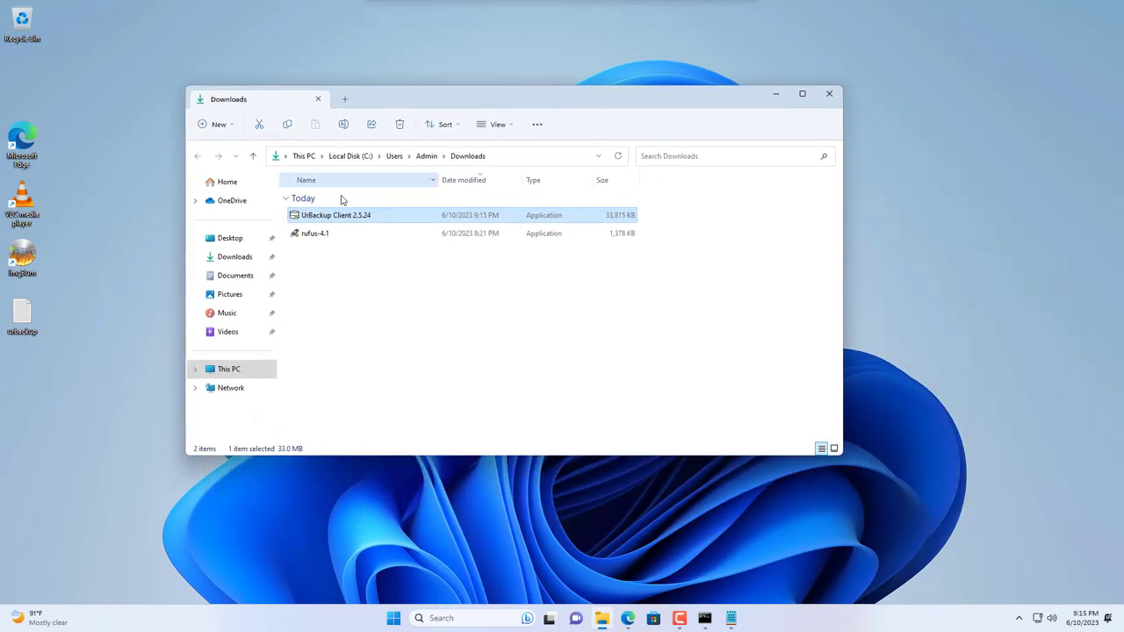
double_click(319, 216)
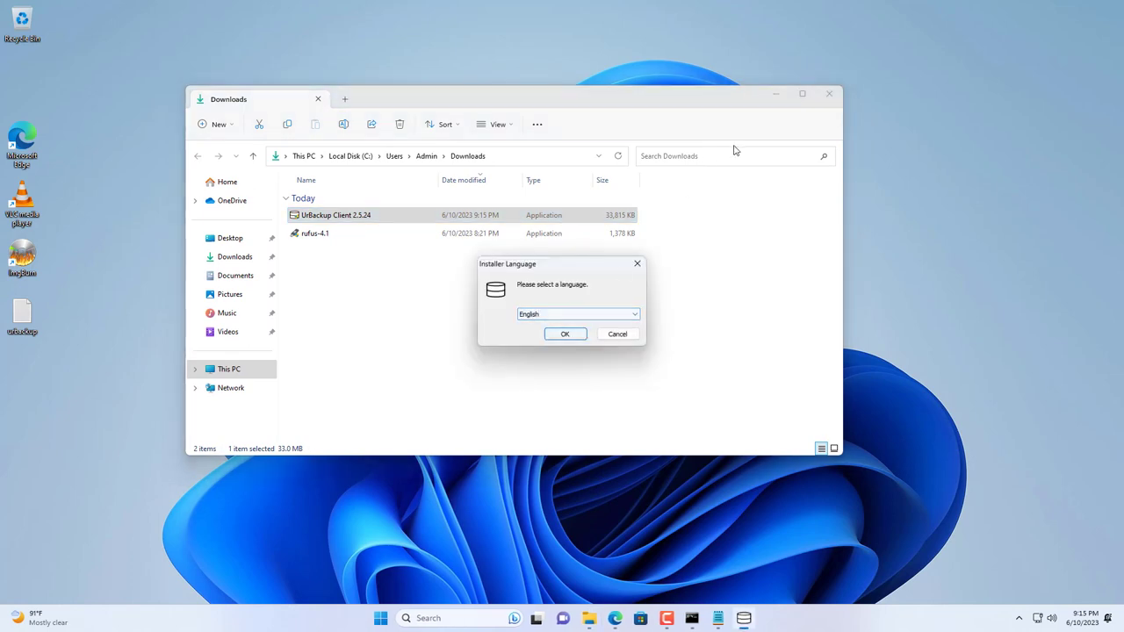
click(828, 93)
click(556, 335)
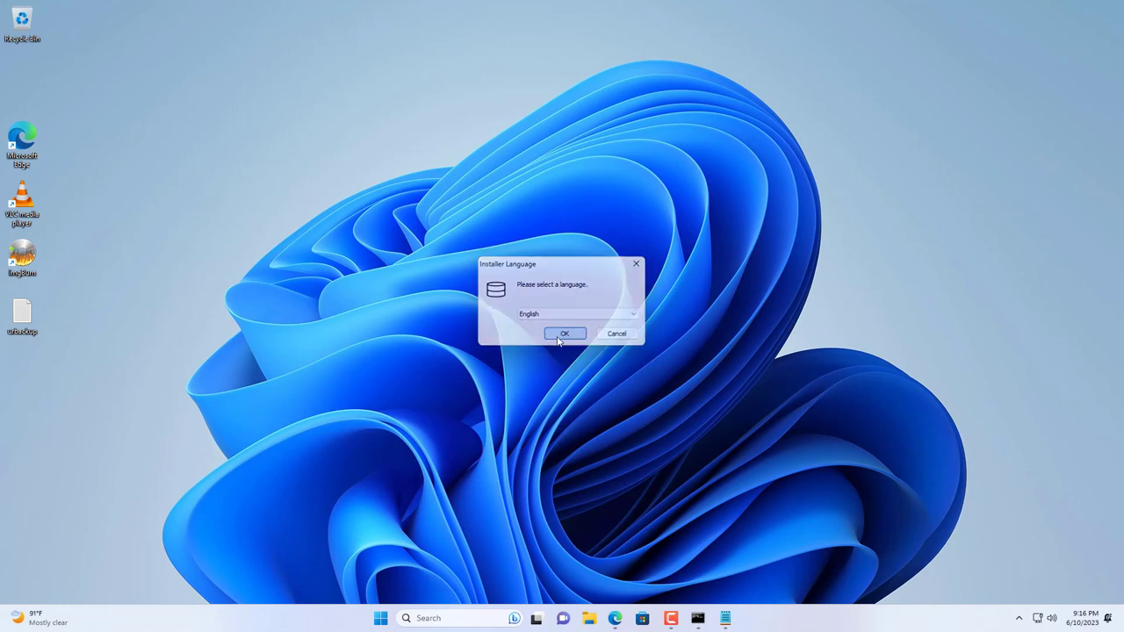
click(623, 401)
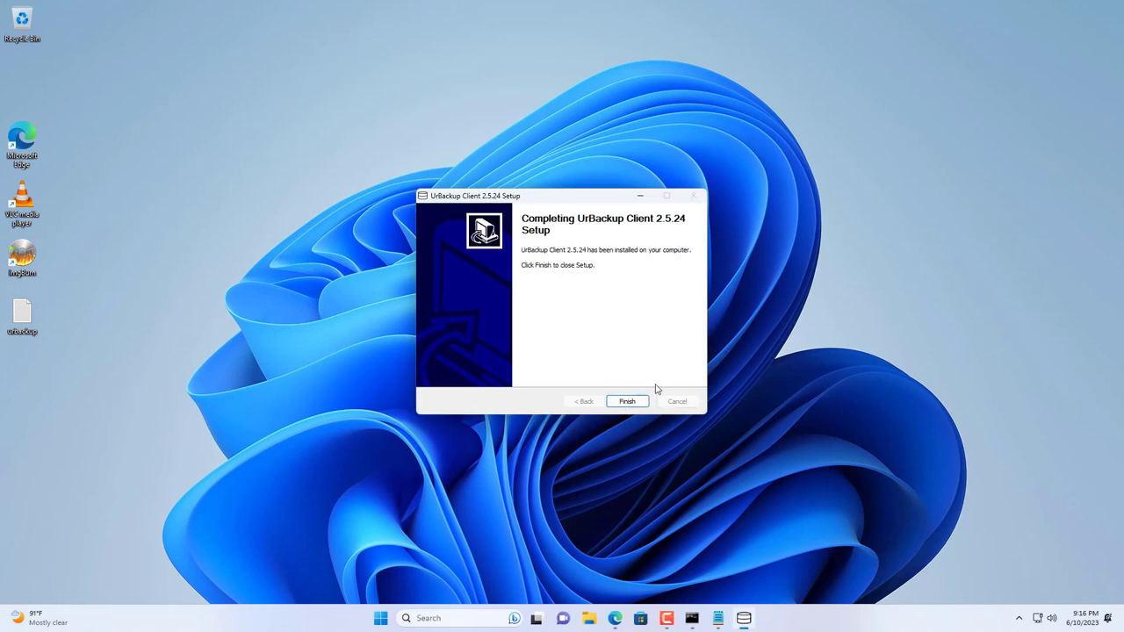
click(628, 401)
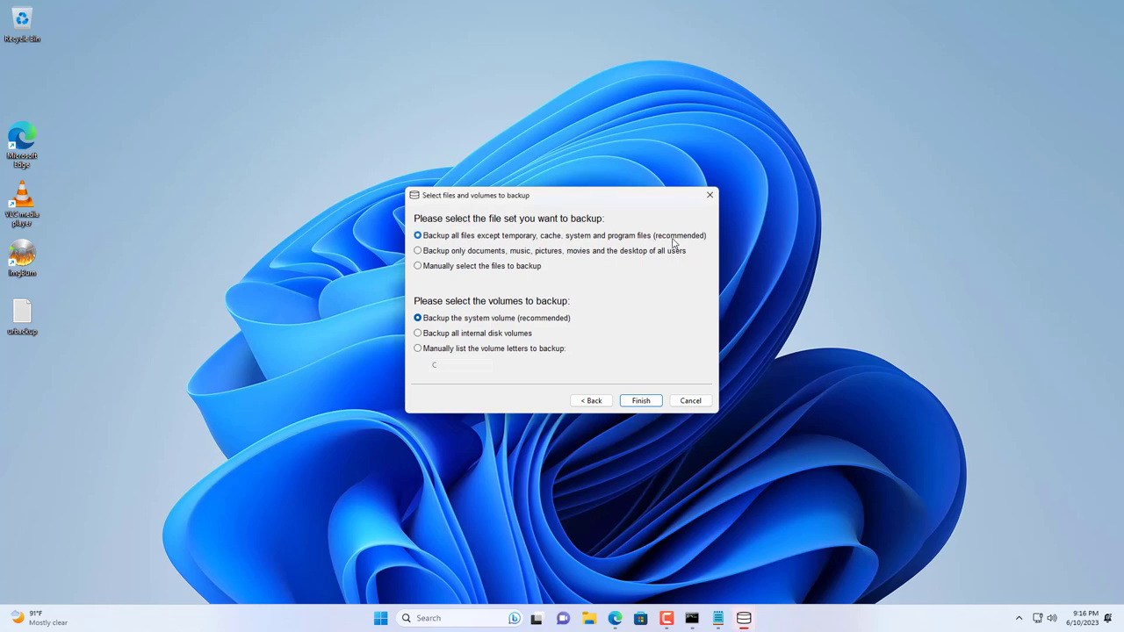
Step: Choose manual file selection and back up only the system volume
click(433, 269)
click(470, 339)
click(462, 320)
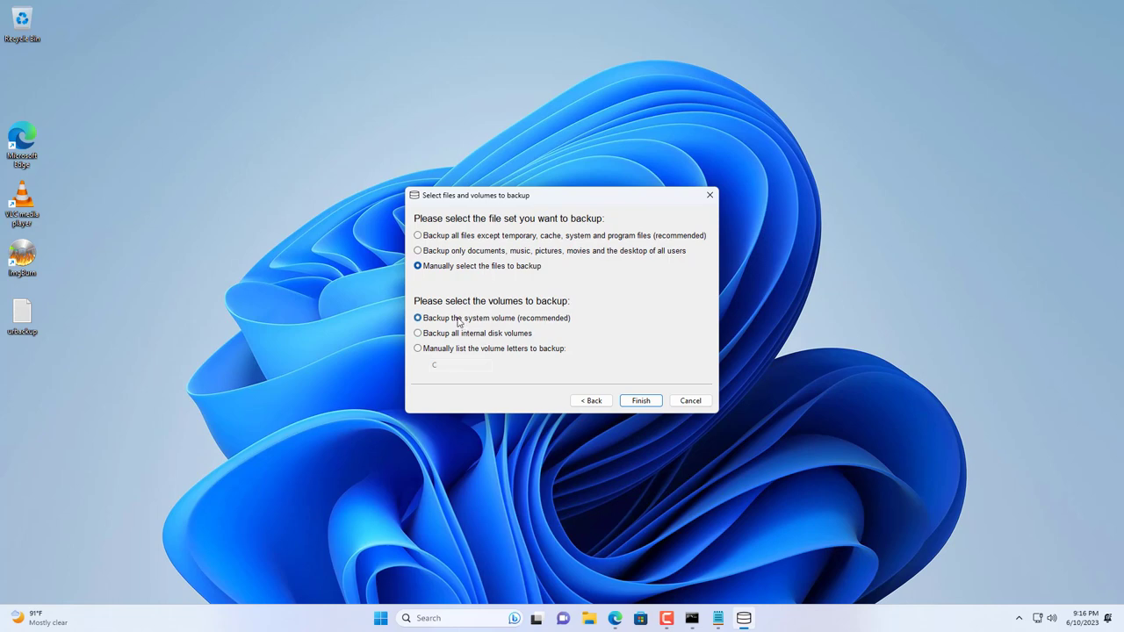
click(638, 403)
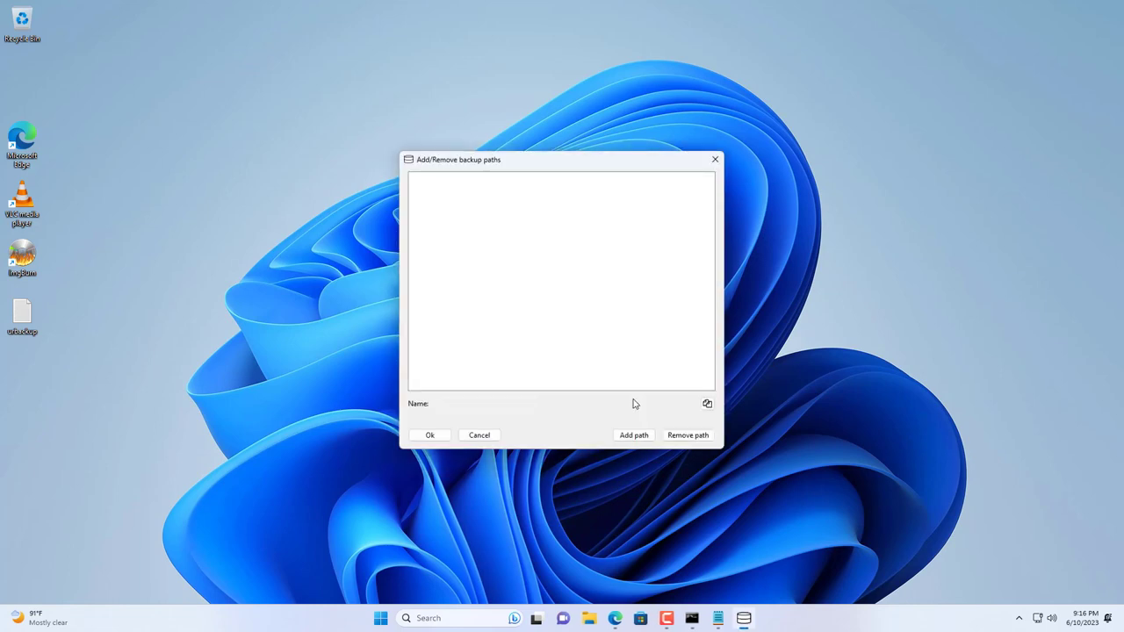
Step: Add C:\Data as a backup path named Data and save the paths
click(636, 437)
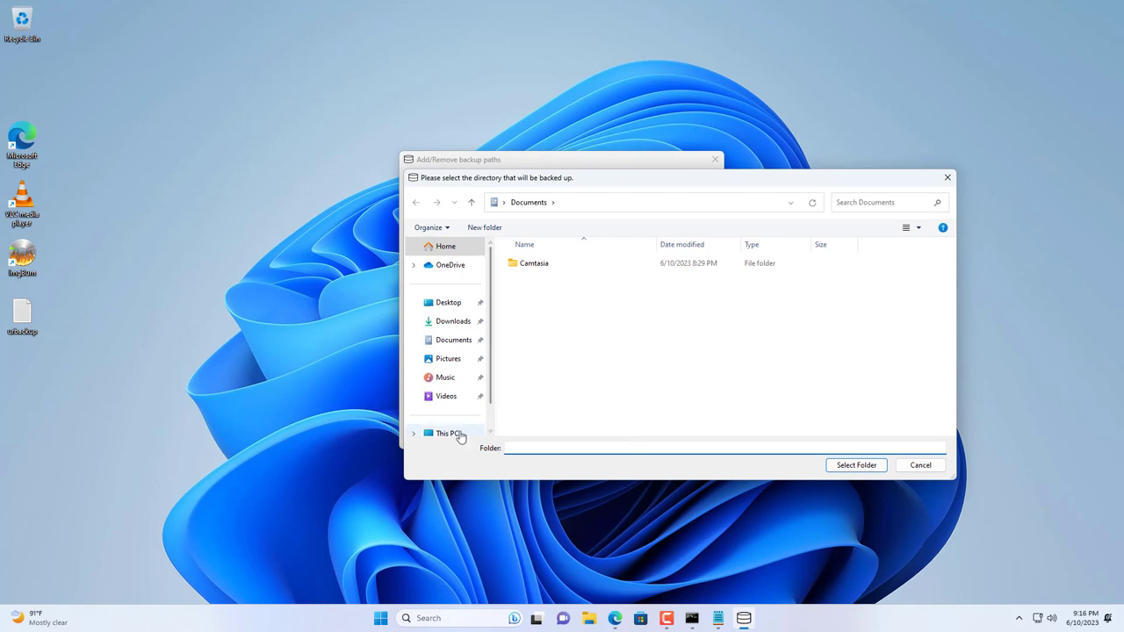
click(458, 434)
double_click(557, 285)
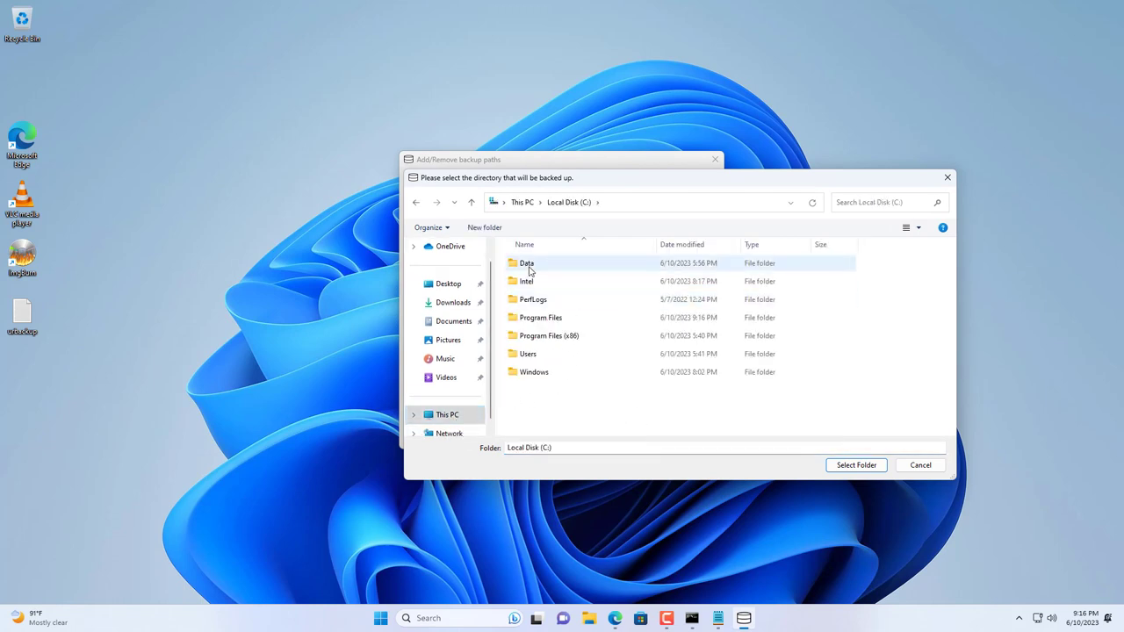
click(529, 265)
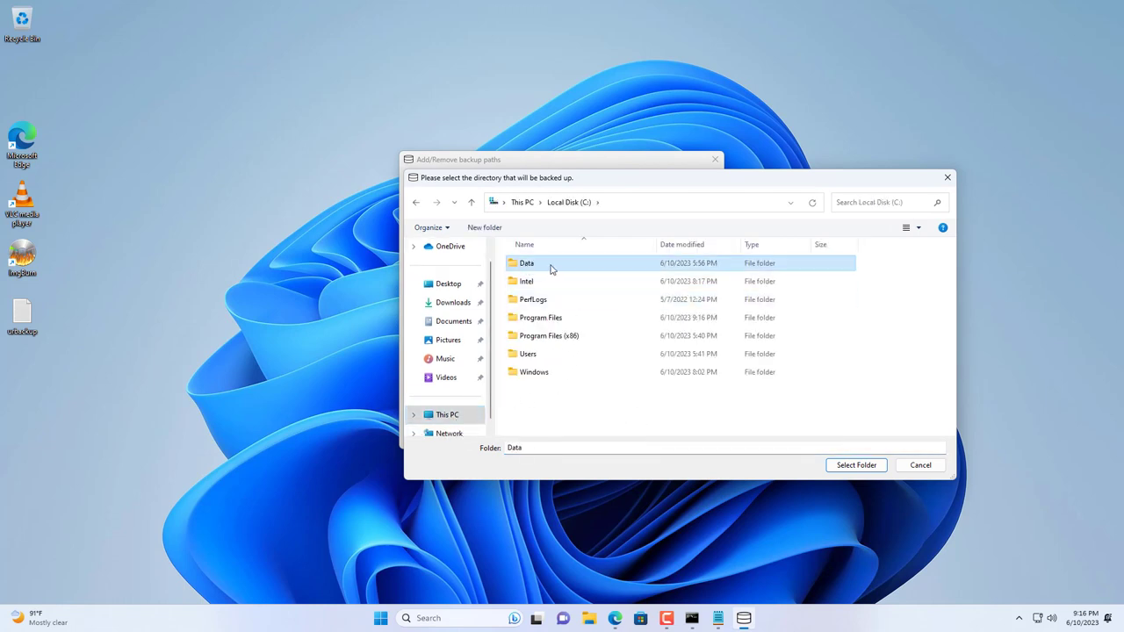
click(848, 465)
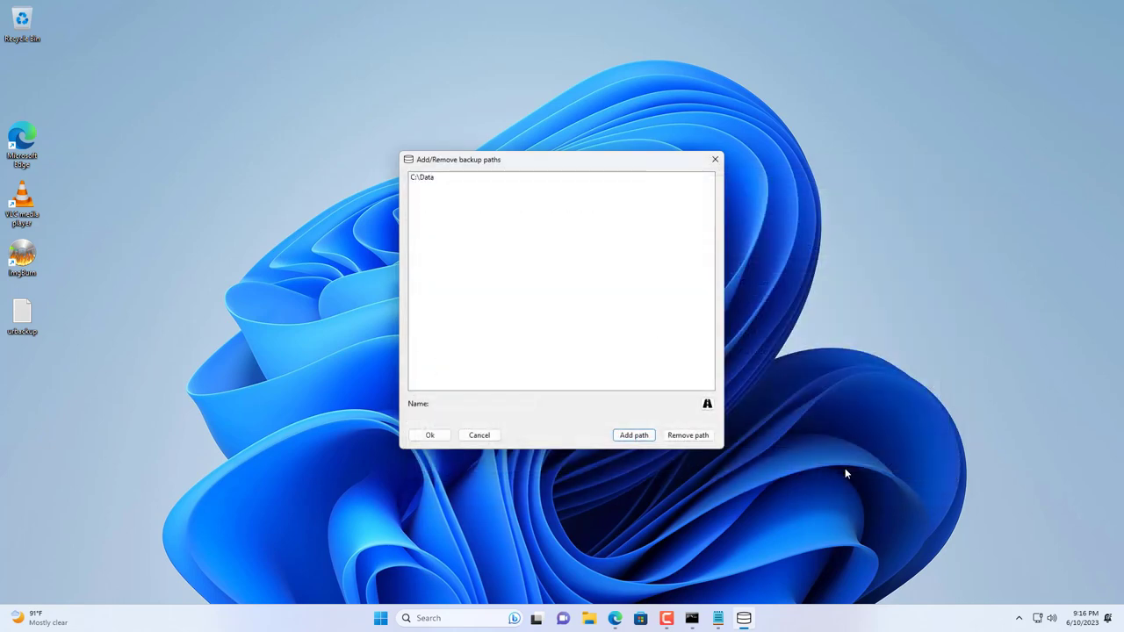
click(434, 181)
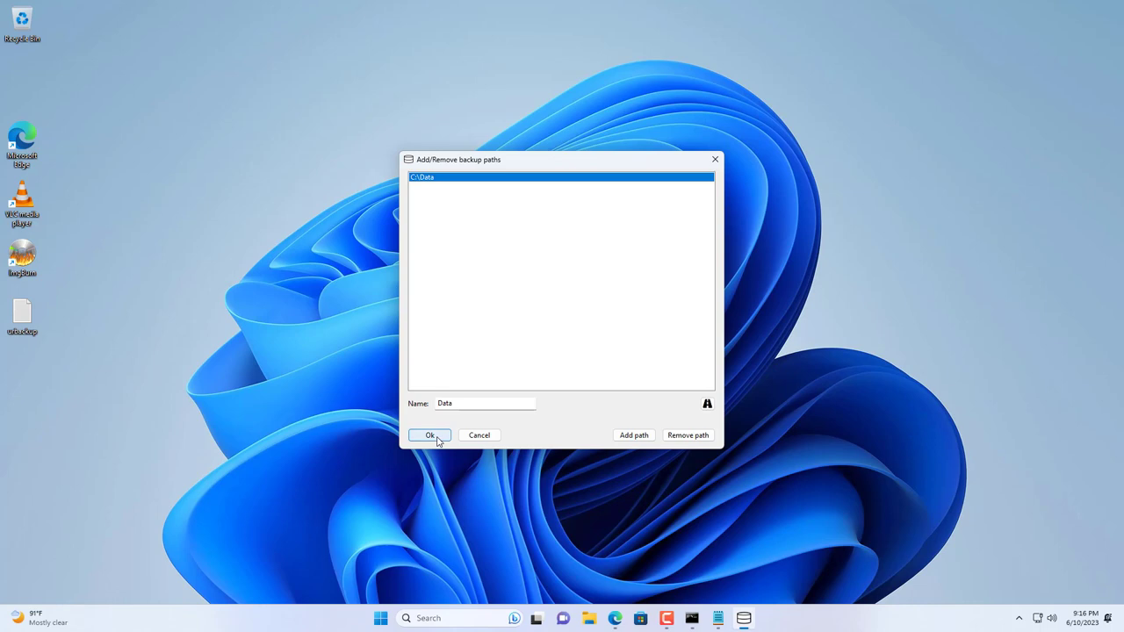
click(430, 436)
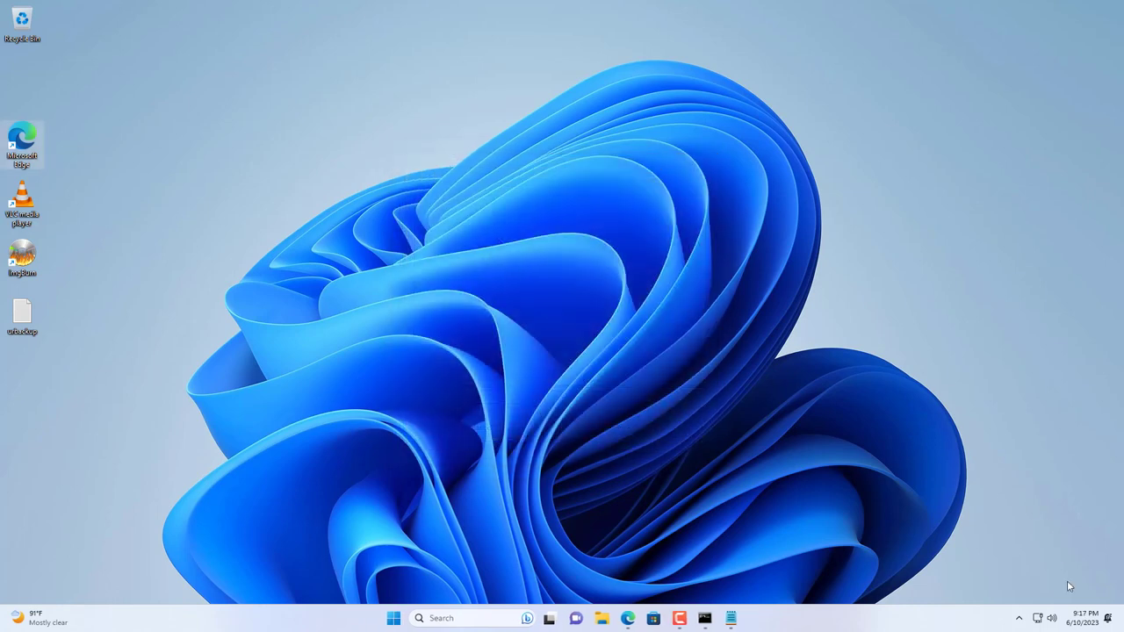
click(1018, 618)
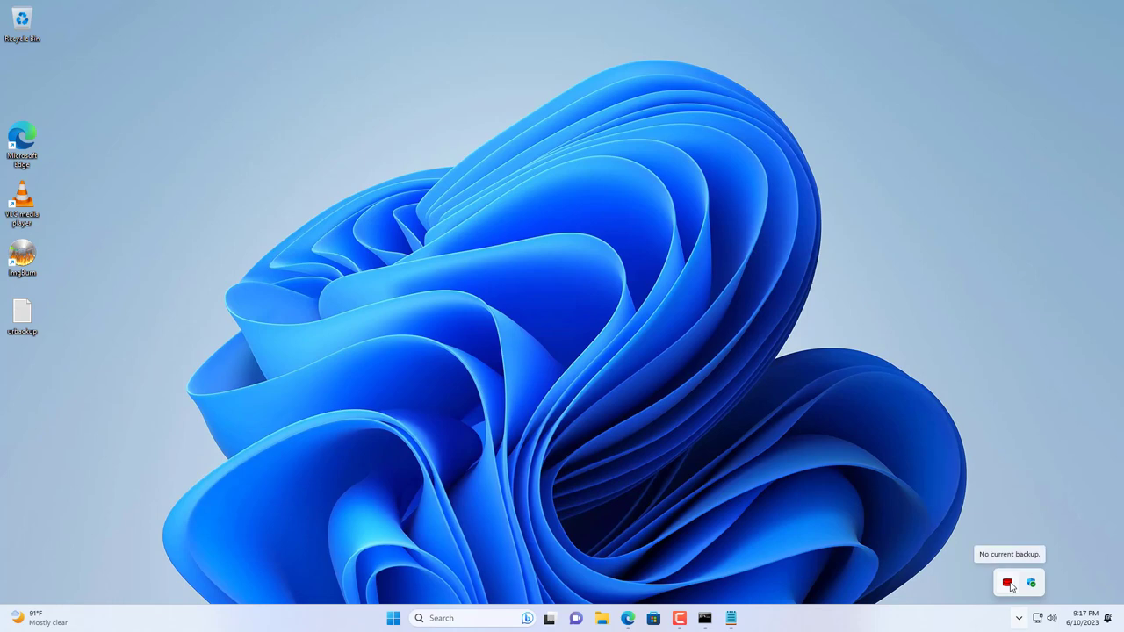
Step: Check the UrBackup client's status, which shows a full image backup running, then return to the web interface
right_click(1008, 584)
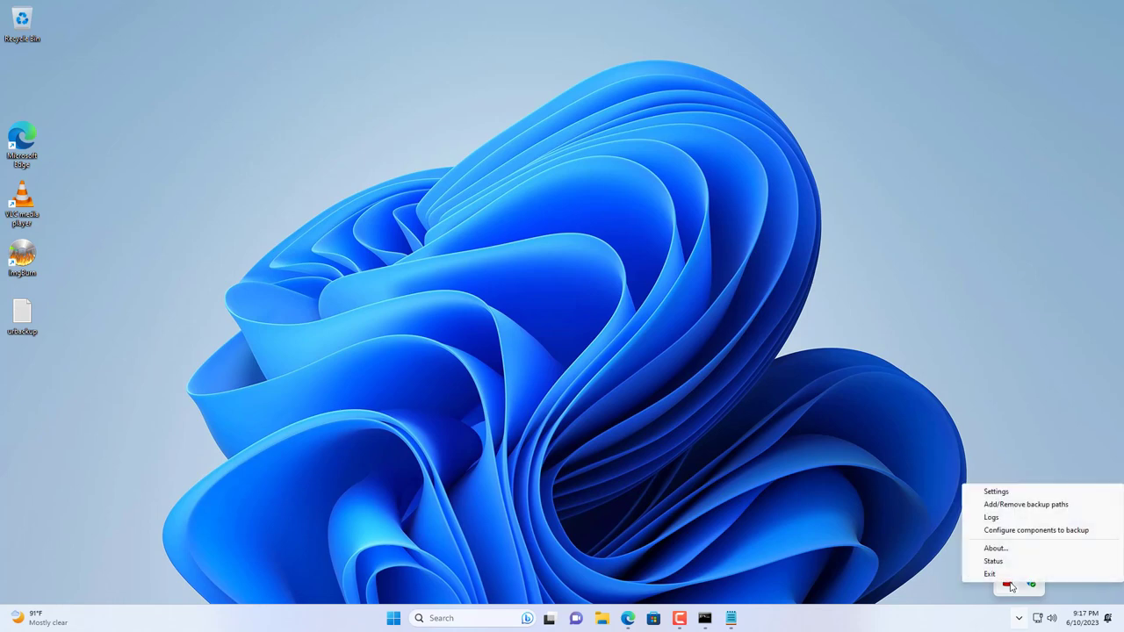
click(994, 561)
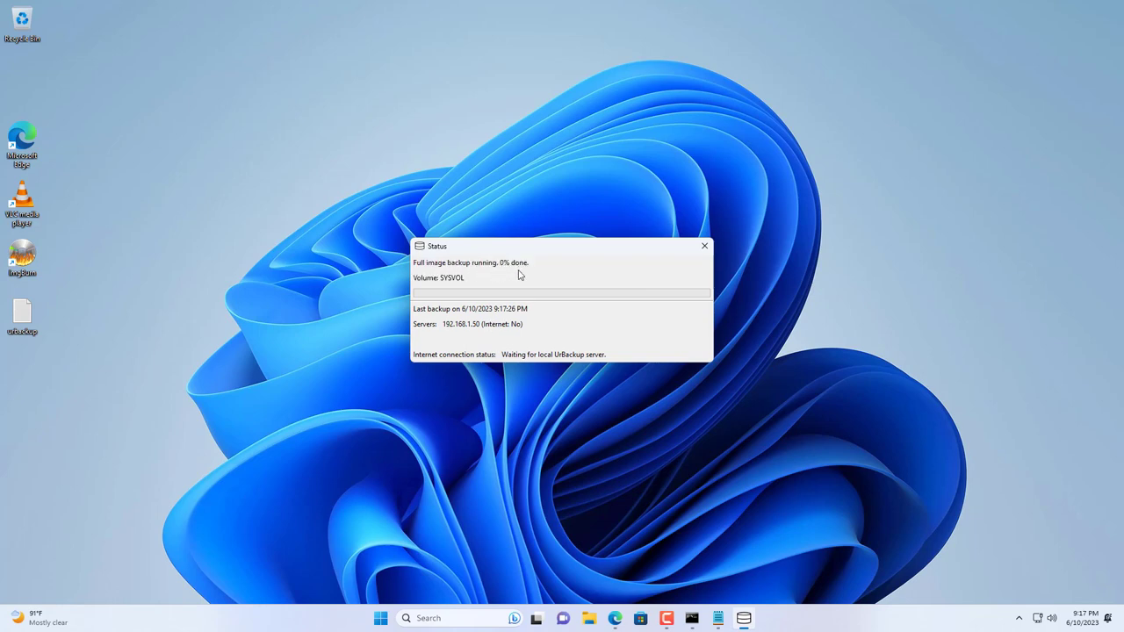
click(614, 618)
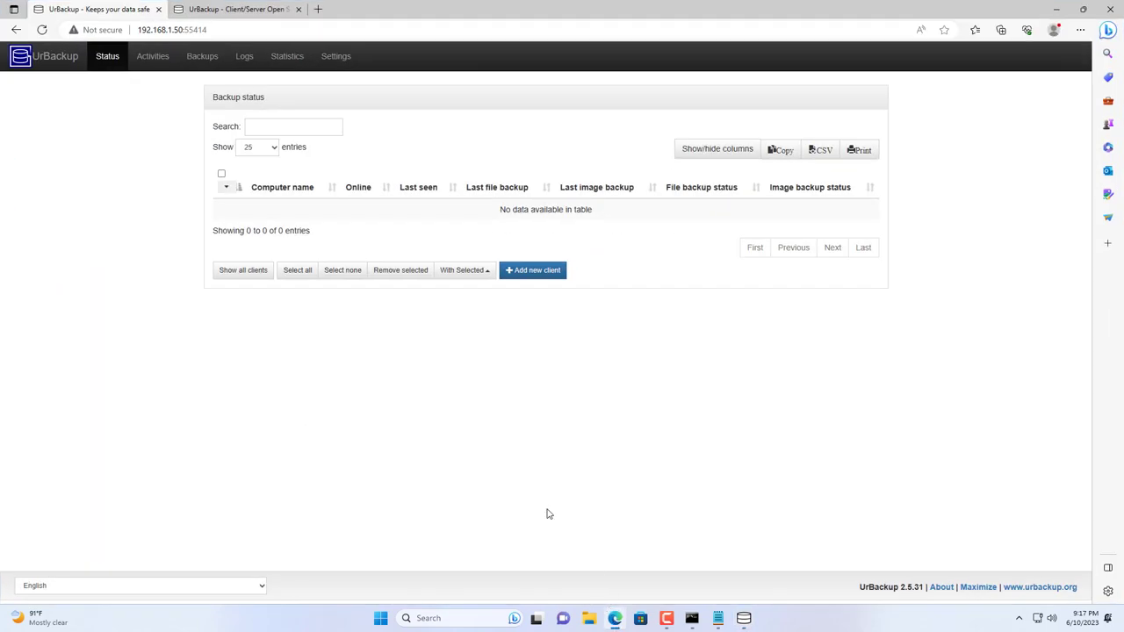
Step: Track DESKTOP-001's full C: image backup on the Activities, Backups and Status pages and in the client status window
click(158, 58)
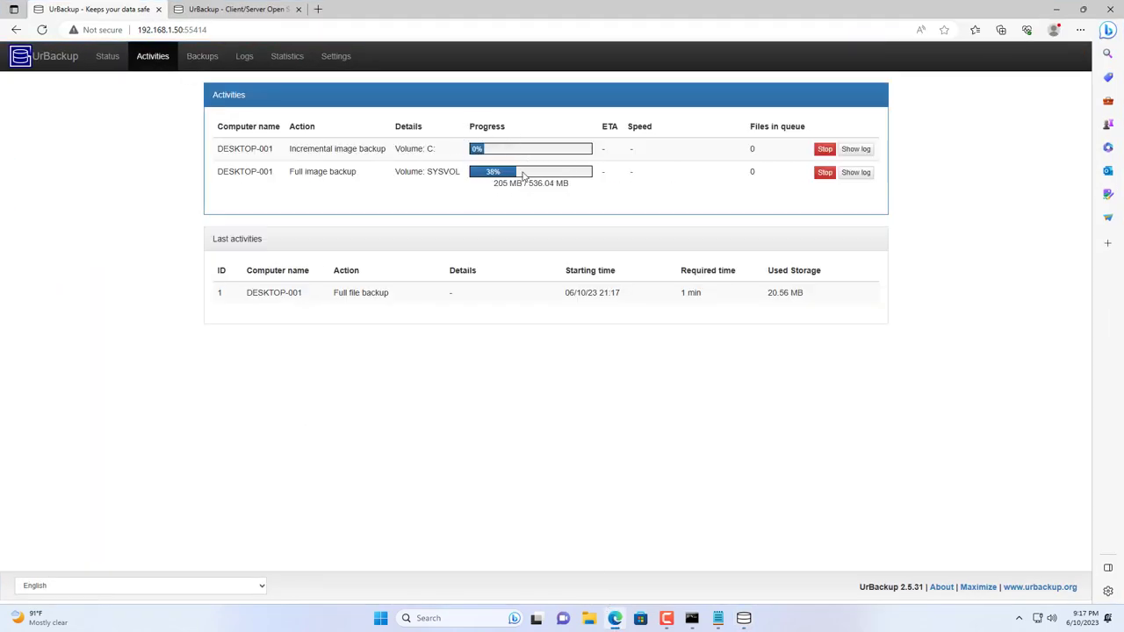
click(204, 58)
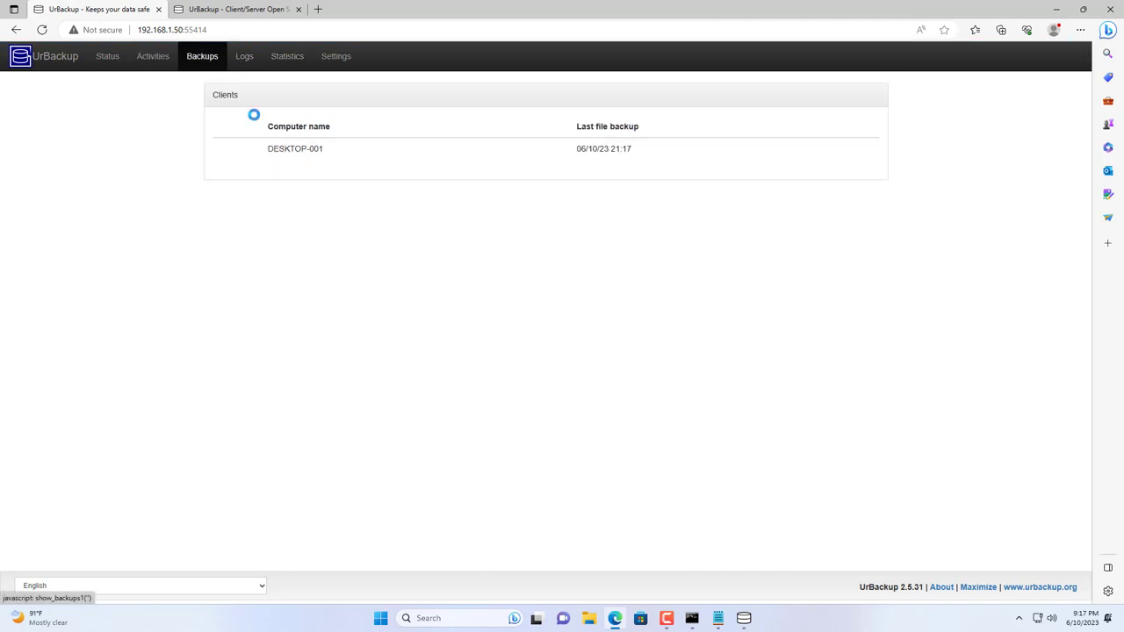
click(314, 155)
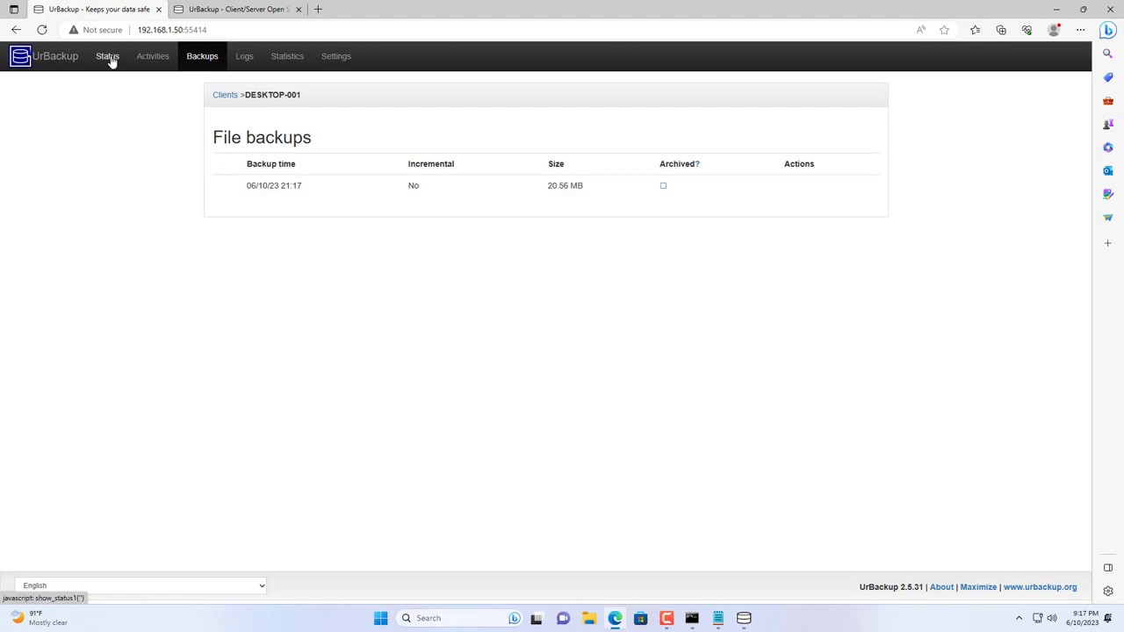
click(108, 57)
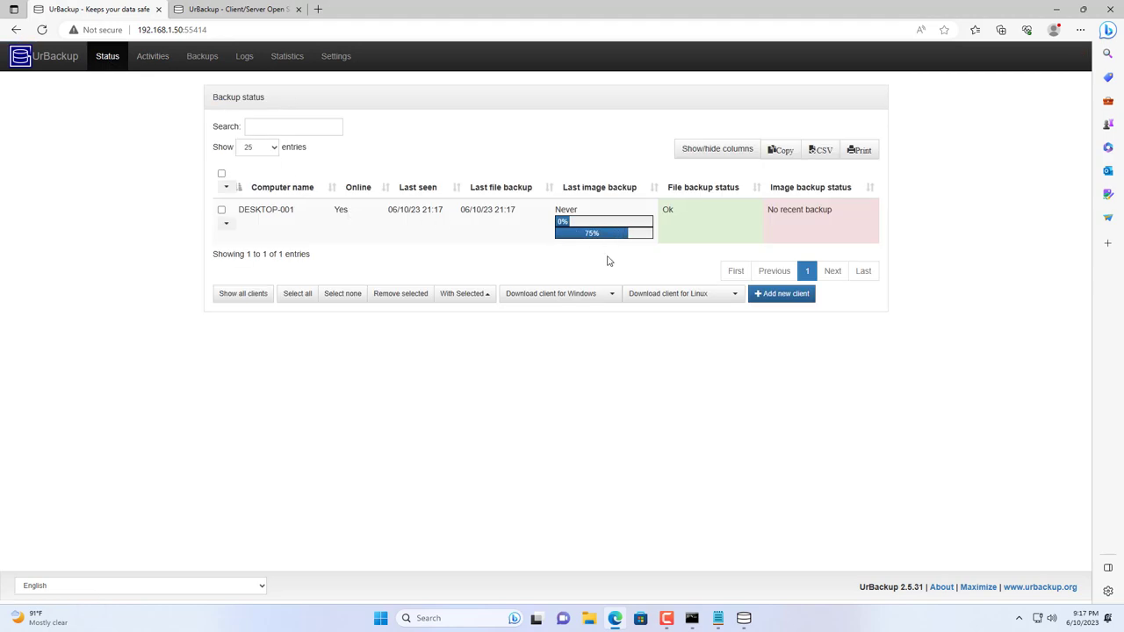
click(149, 56)
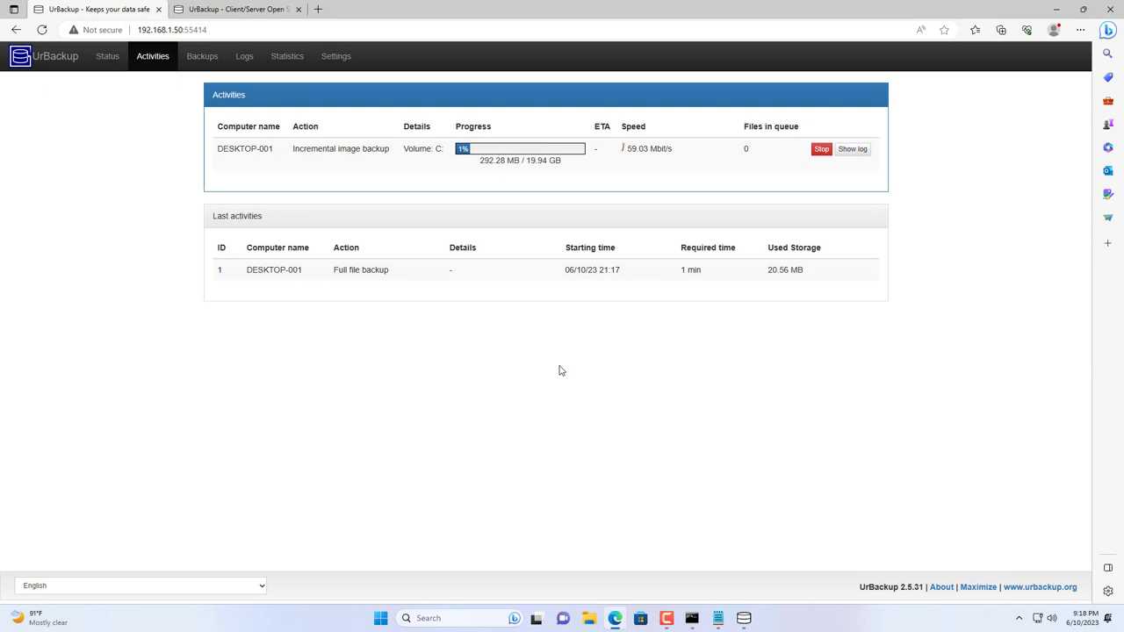
click(744, 618)
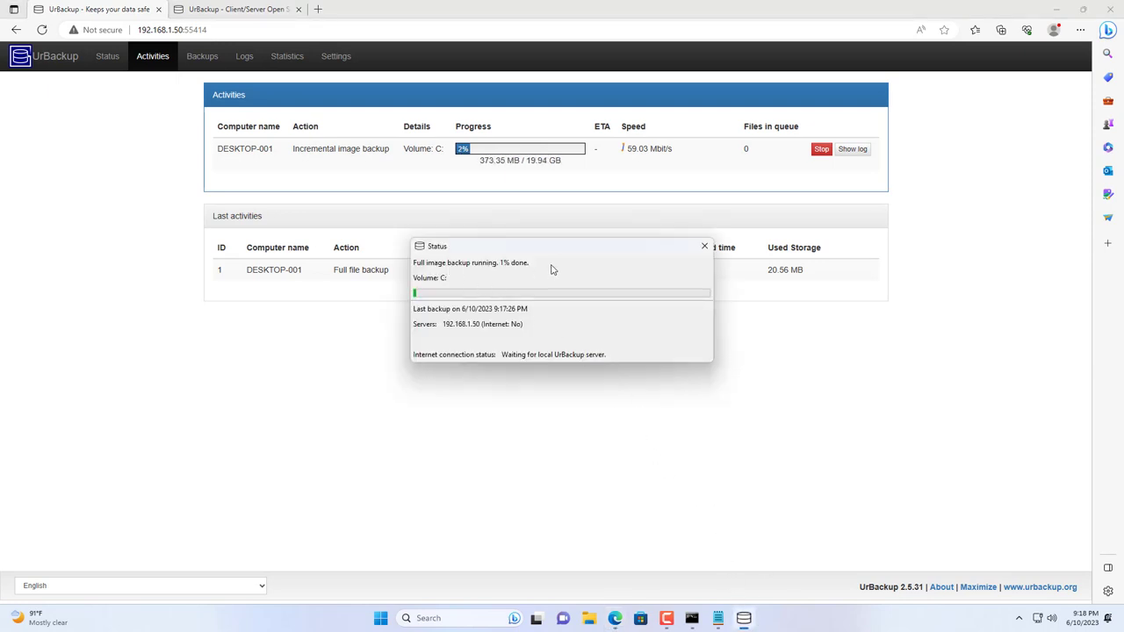
click(704, 246)
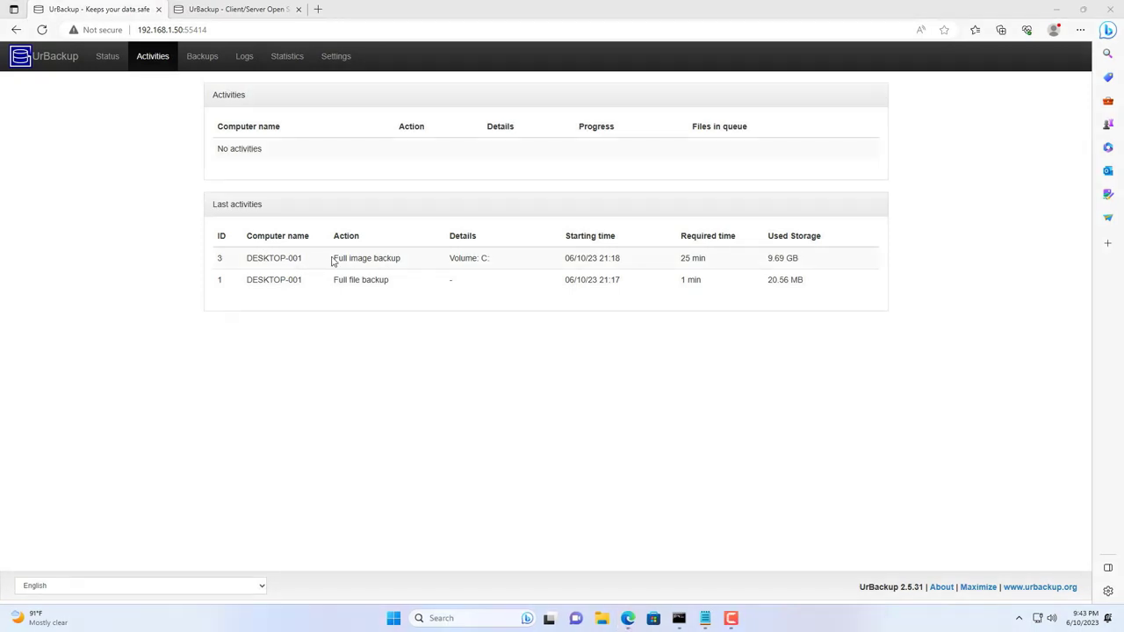
Step: Open DESKTOP-001's 06/10/23 21:17 file backup from the Backups list to reveal its Data folder
drag(334, 257, 401, 262)
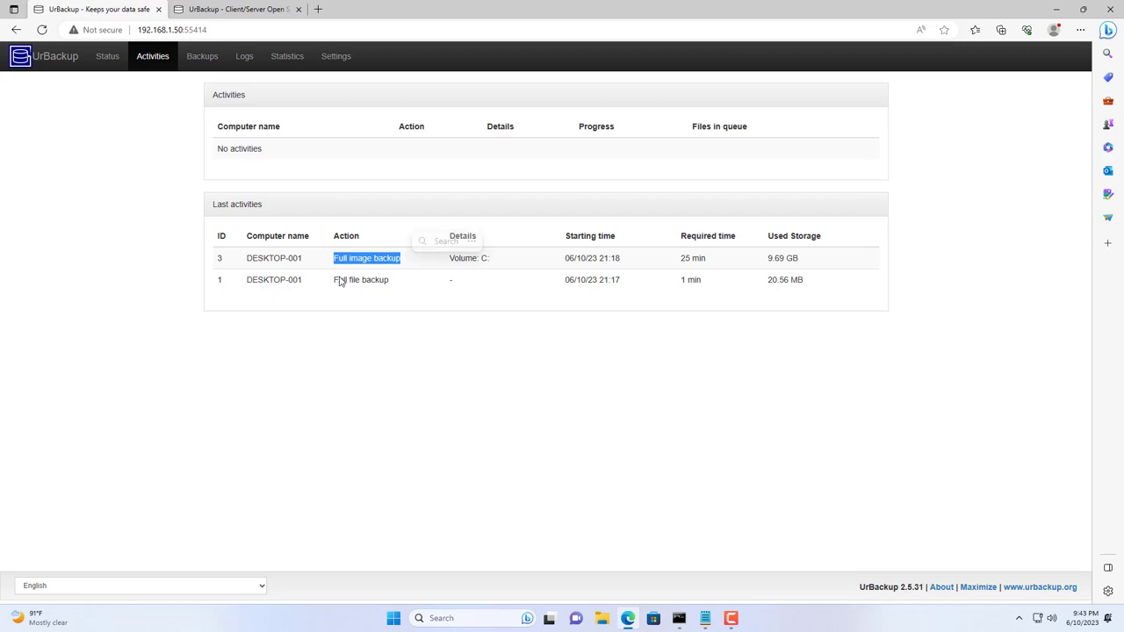
drag(335, 283, 389, 283)
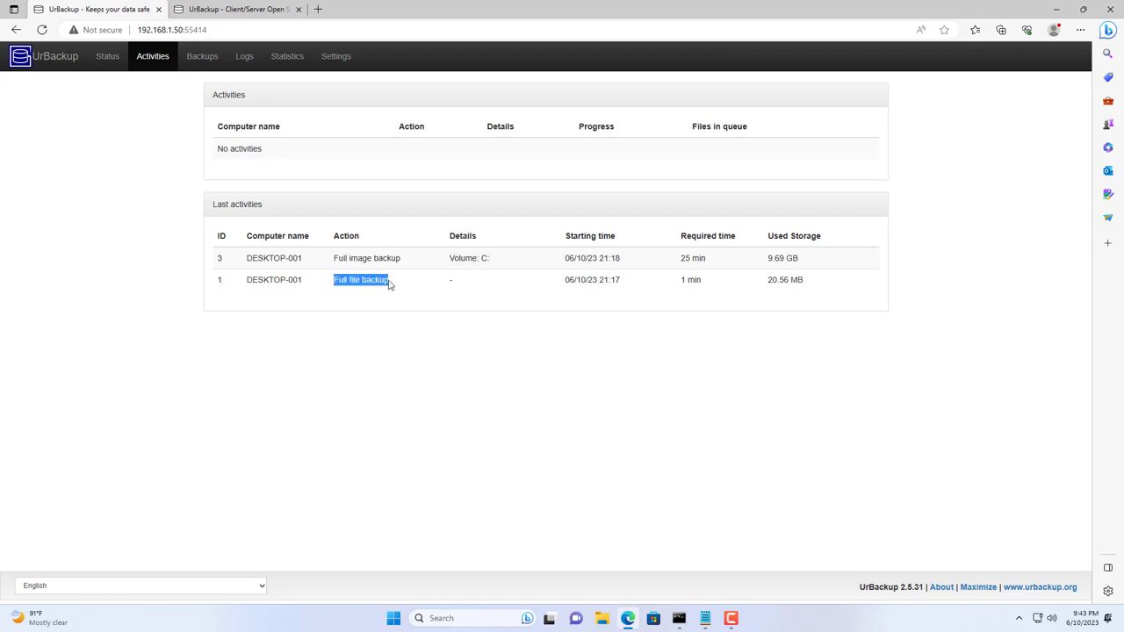
click(378, 342)
click(205, 60)
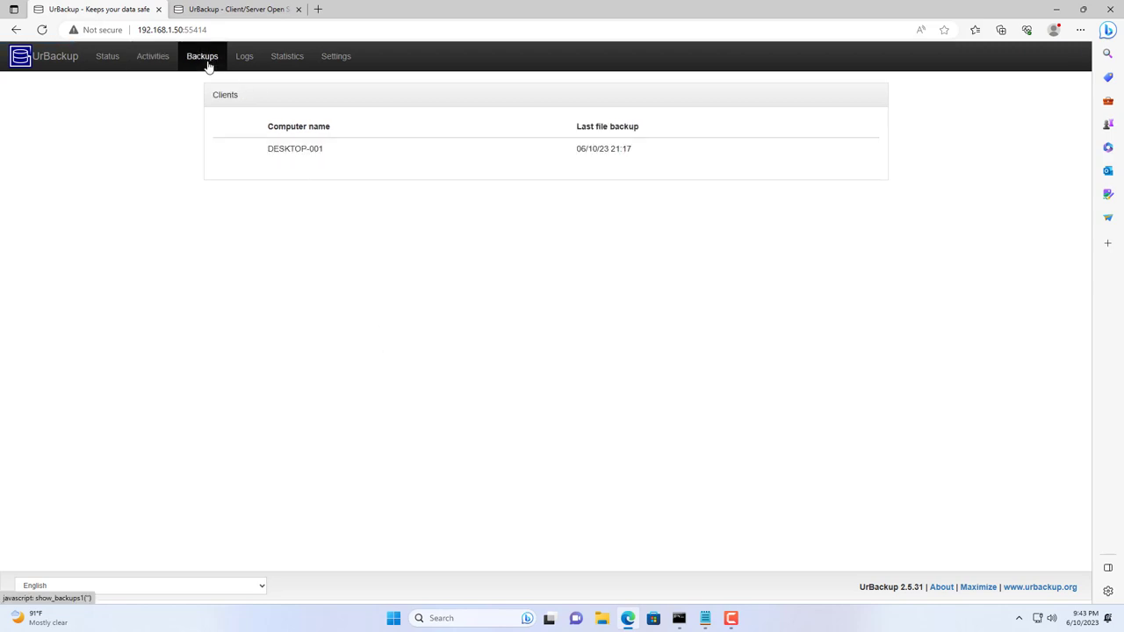
click(313, 156)
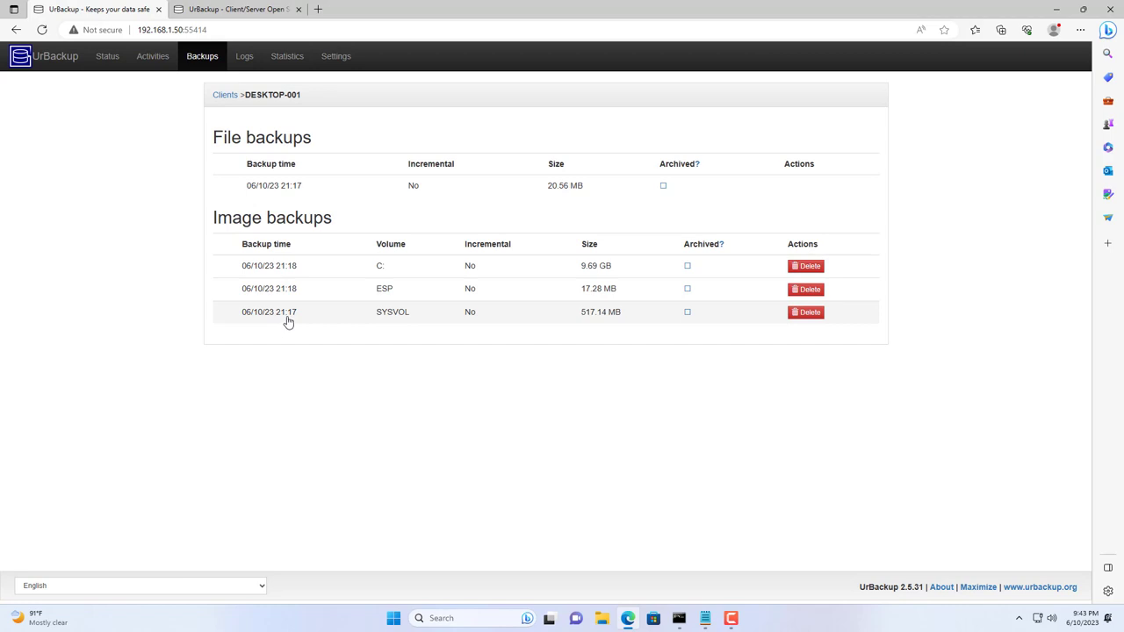
click(292, 193)
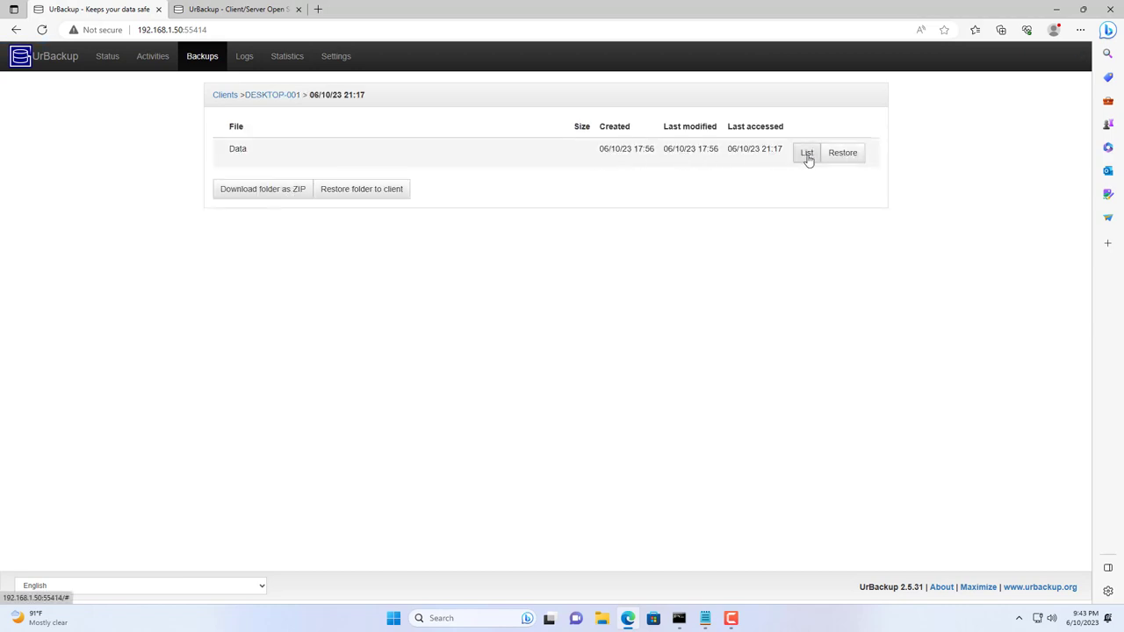
Step: List the backed-up Data folder's Document.docx, image.jpg, spreadsheet.xlsx and video.mp4, then minimize the browser
click(807, 154)
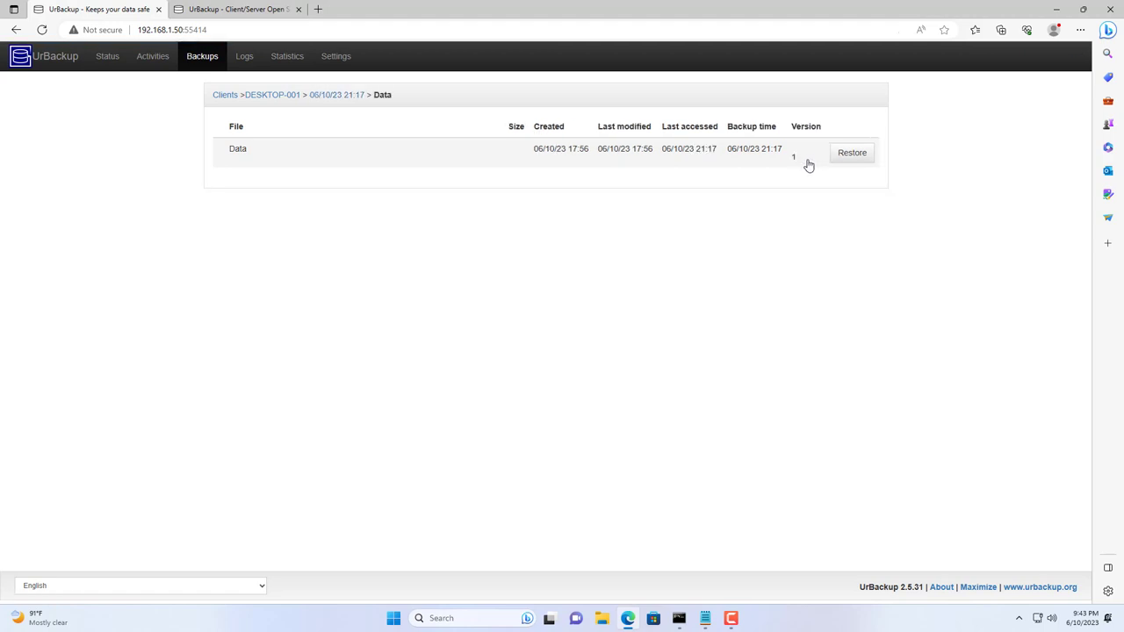
click(247, 153)
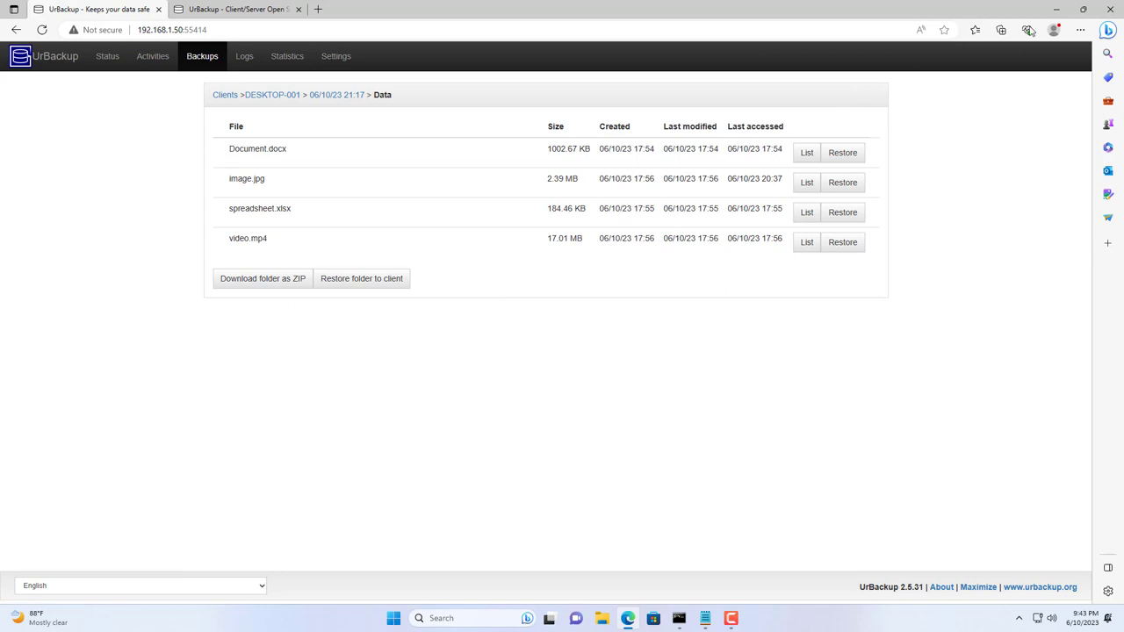
click(1056, 10)
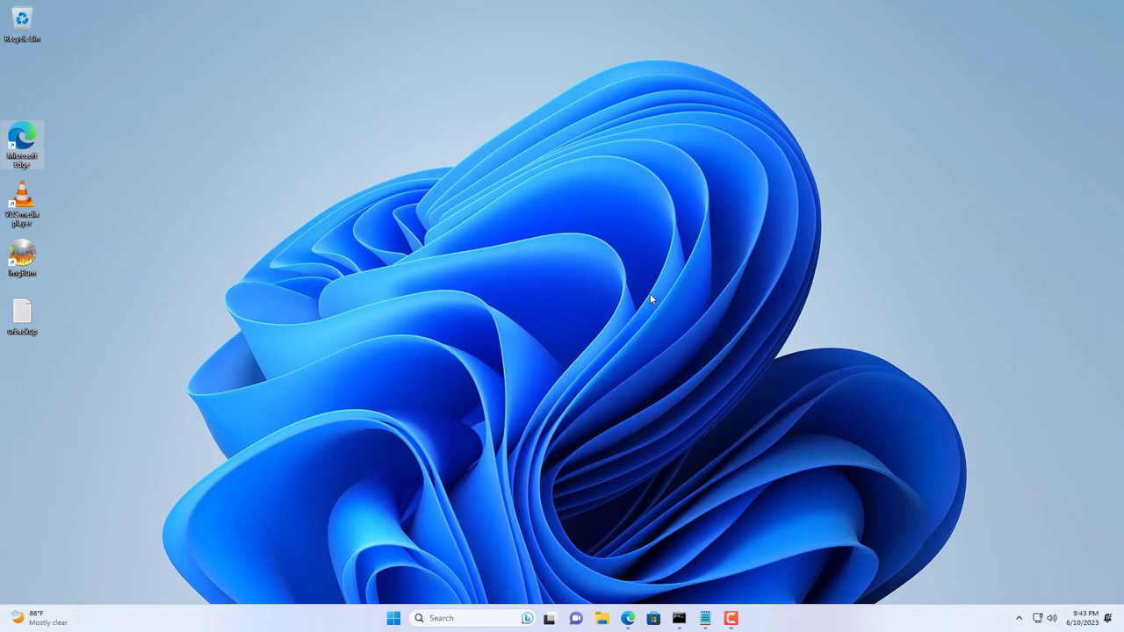
Step: Delete all four files from C:\Data in File Explorer and close the window
click(601, 618)
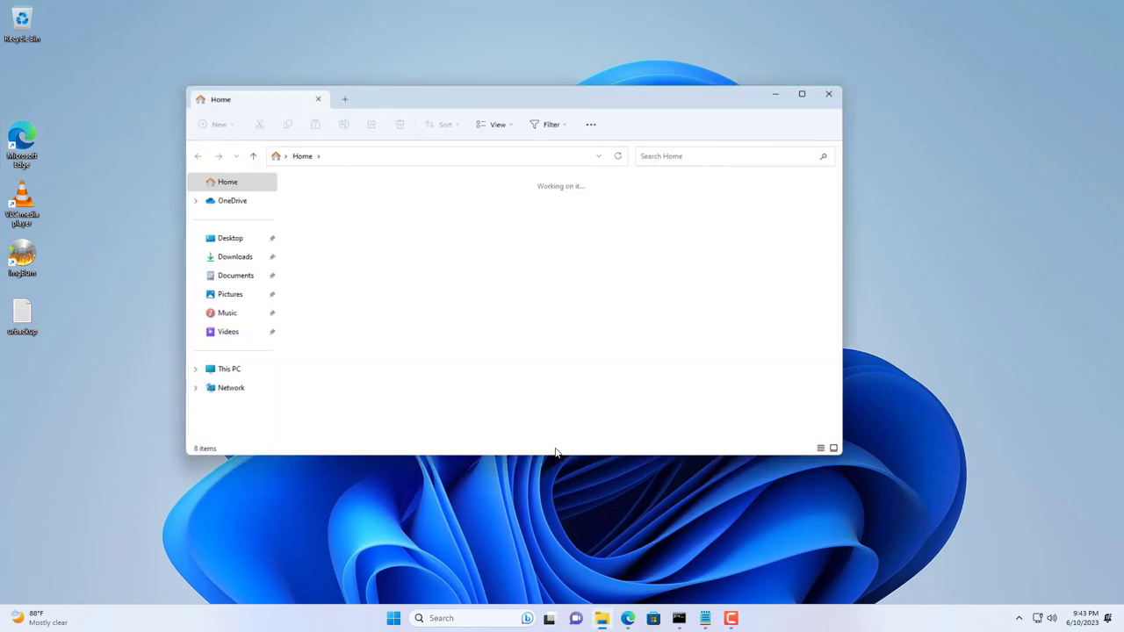
click(246, 372)
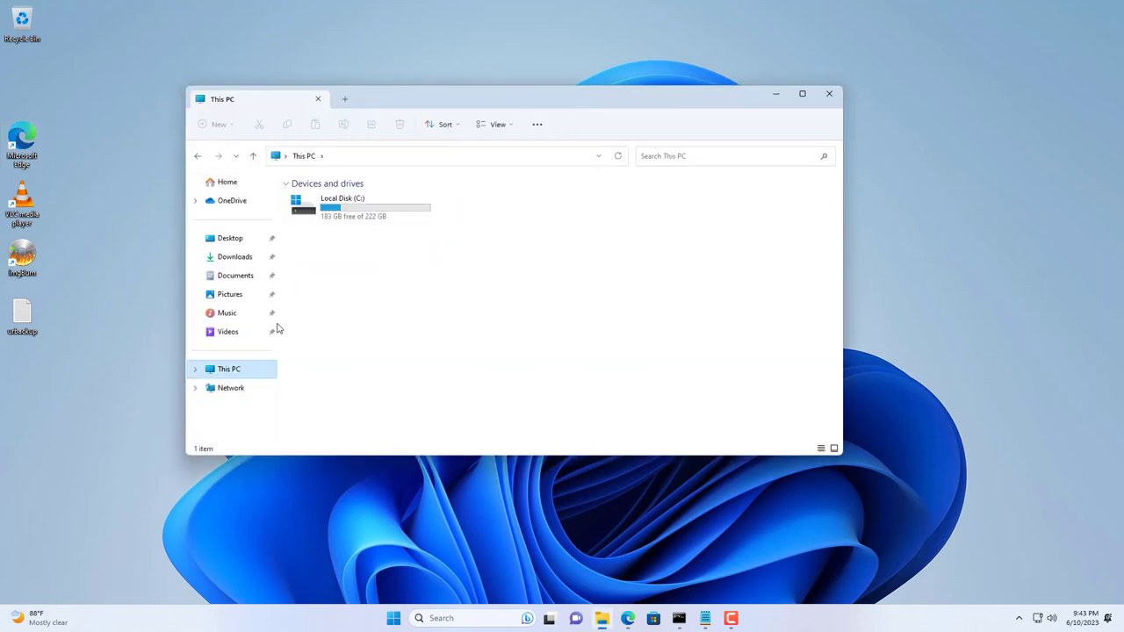
double_click(345, 206)
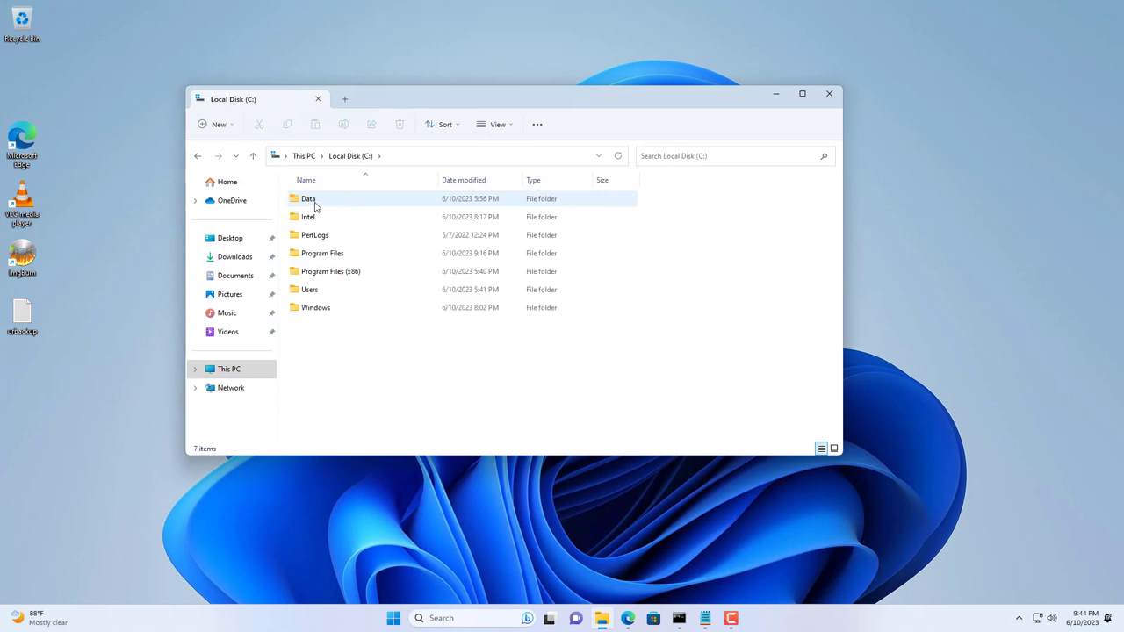
double_click(314, 205)
drag(297, 298, 343, 189)
click(400, 126)
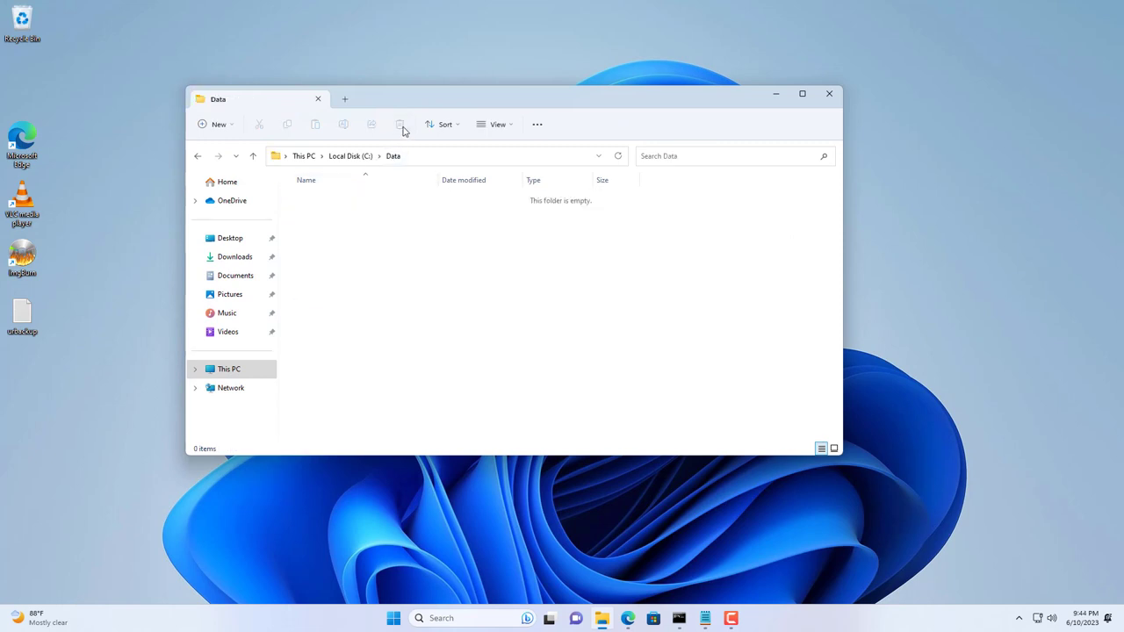
click(829, 93)
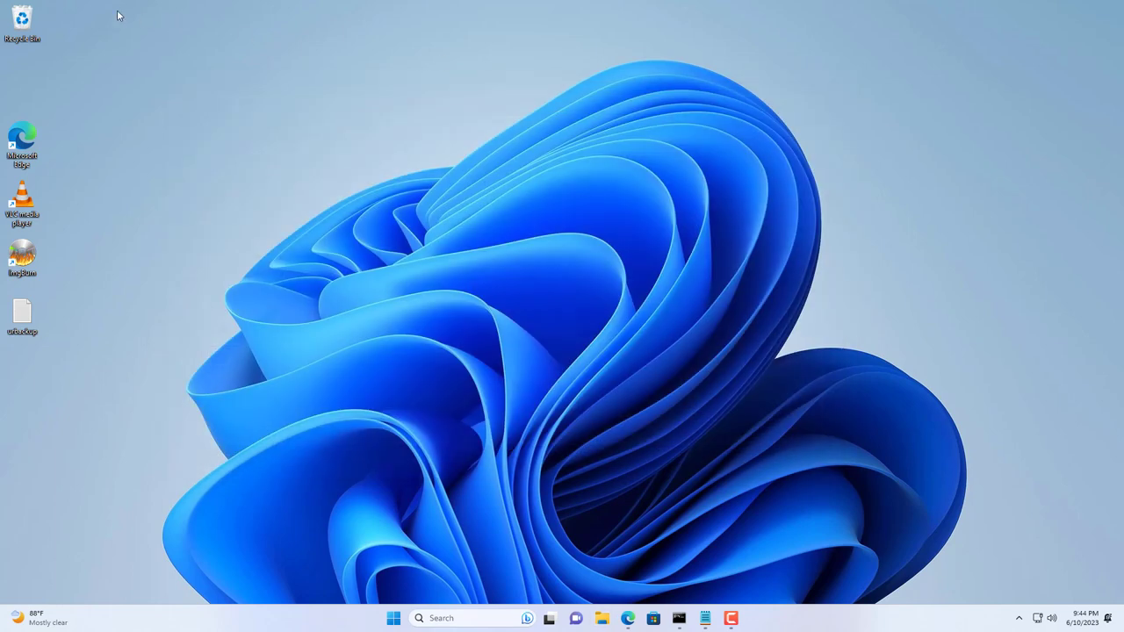
Step: Empty the Recycle Bin to permanently remove the 4 deleted items, then bring UrBackup back
right_click(27, 20)
click(77, 73)
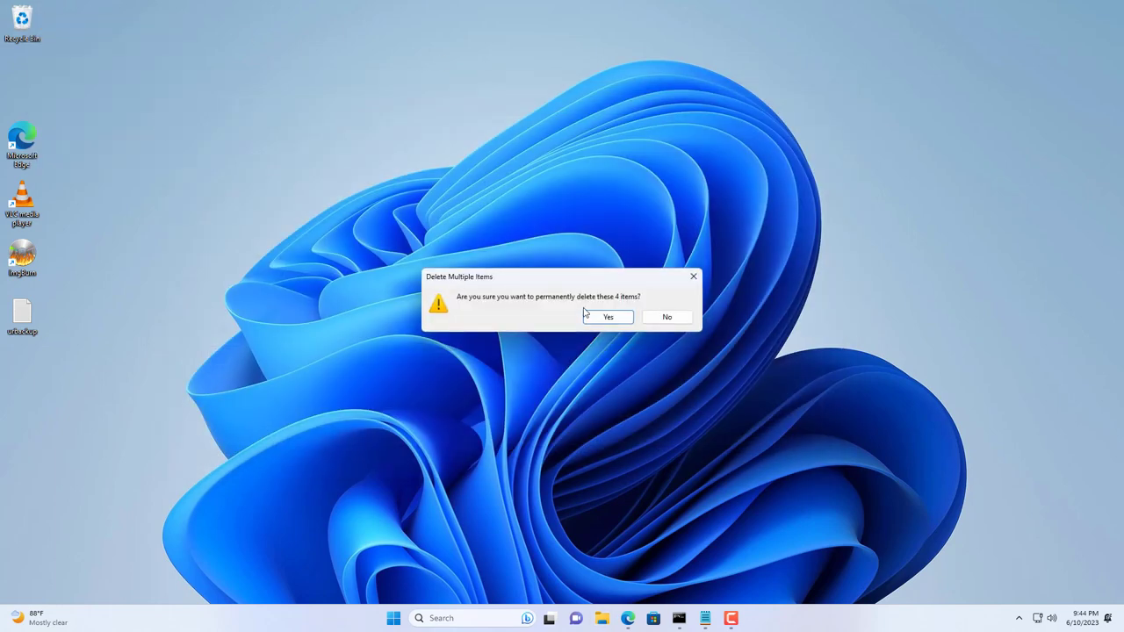
click(606, 317)
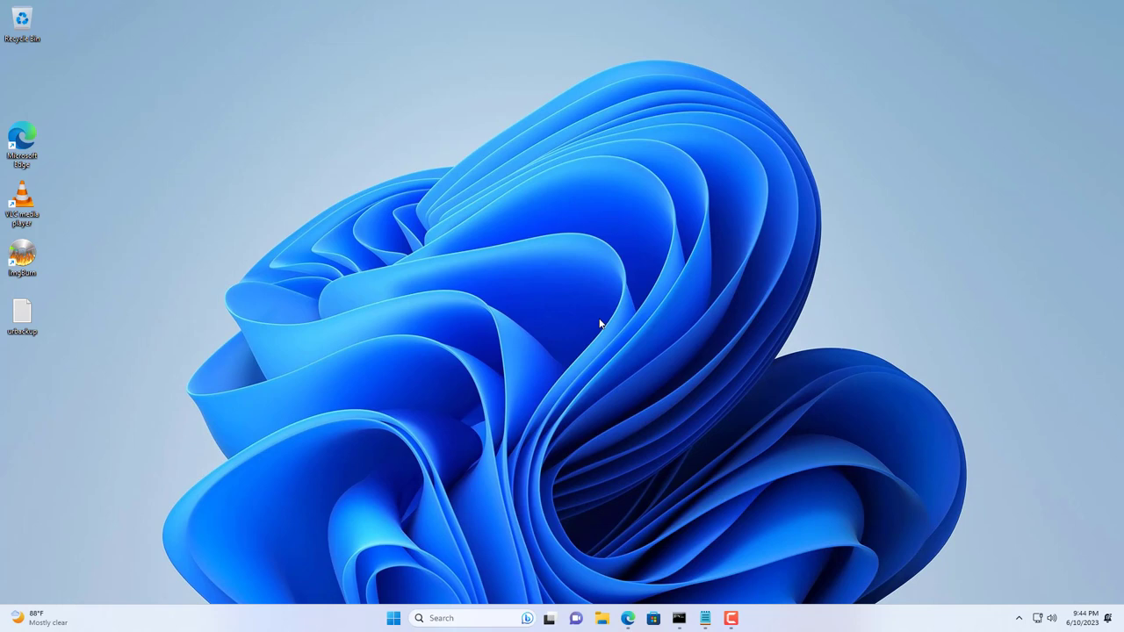
click(627, 617)
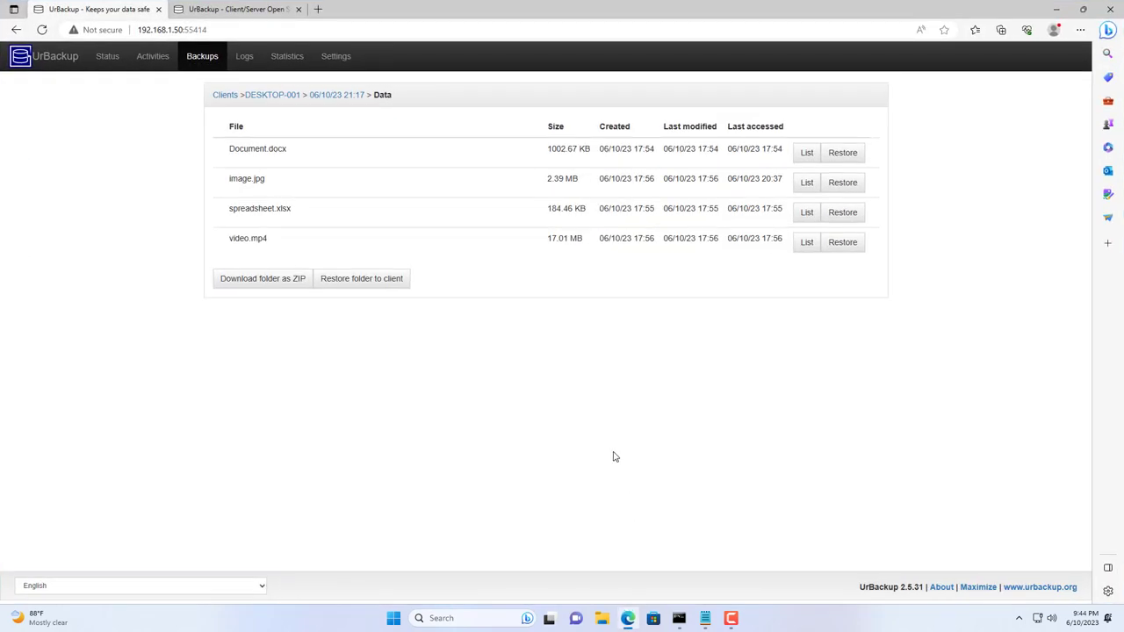
Step: Restore the Data folder from DESKTOP-001's 06/10/23 21:17 file backup and dismiss the finished notice
click(281, 99)
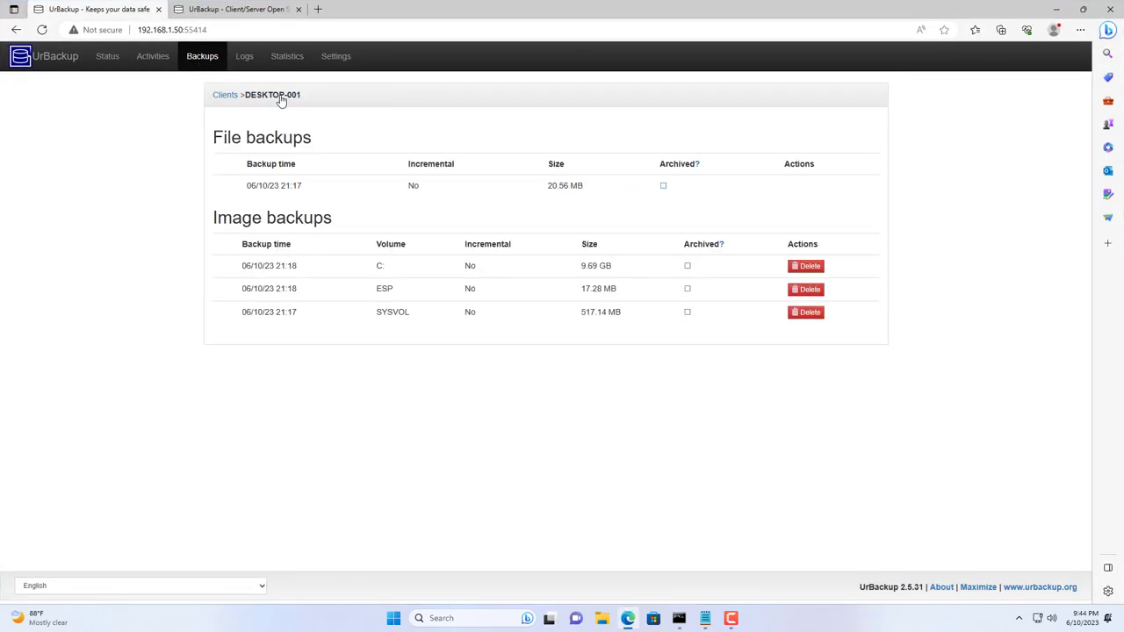
click(281, 187)
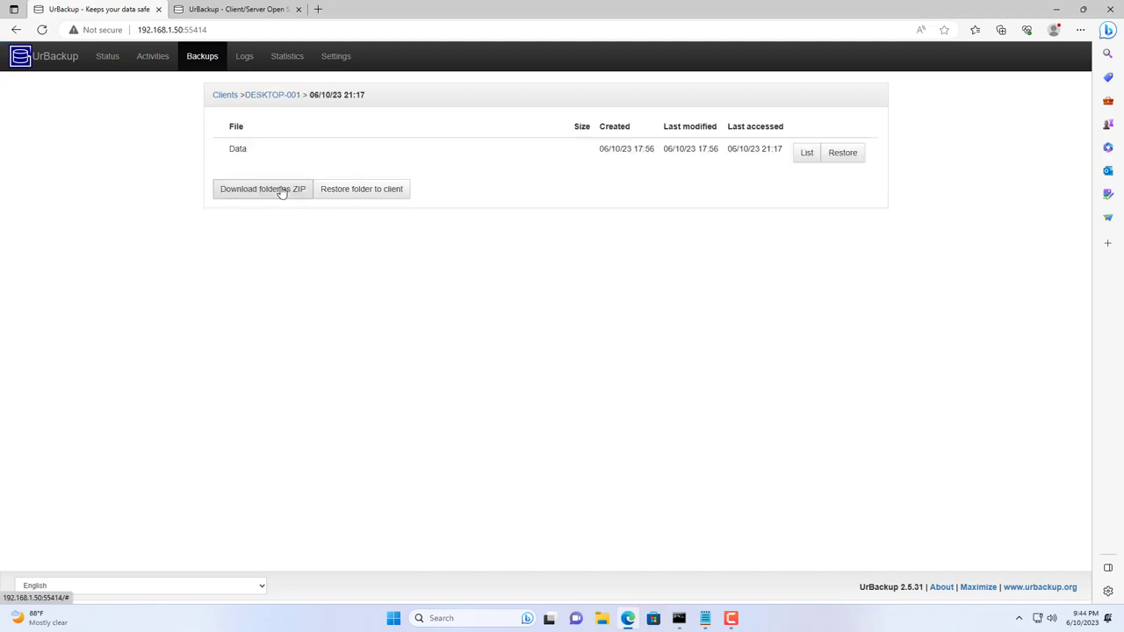
click(845, 158)
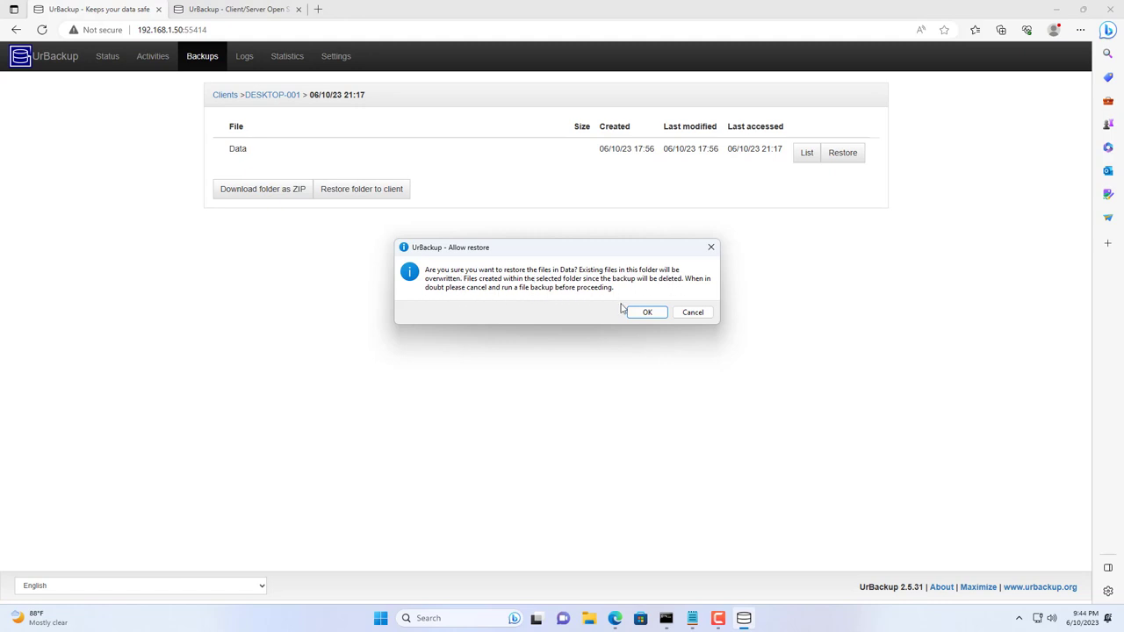
click(659, 313)
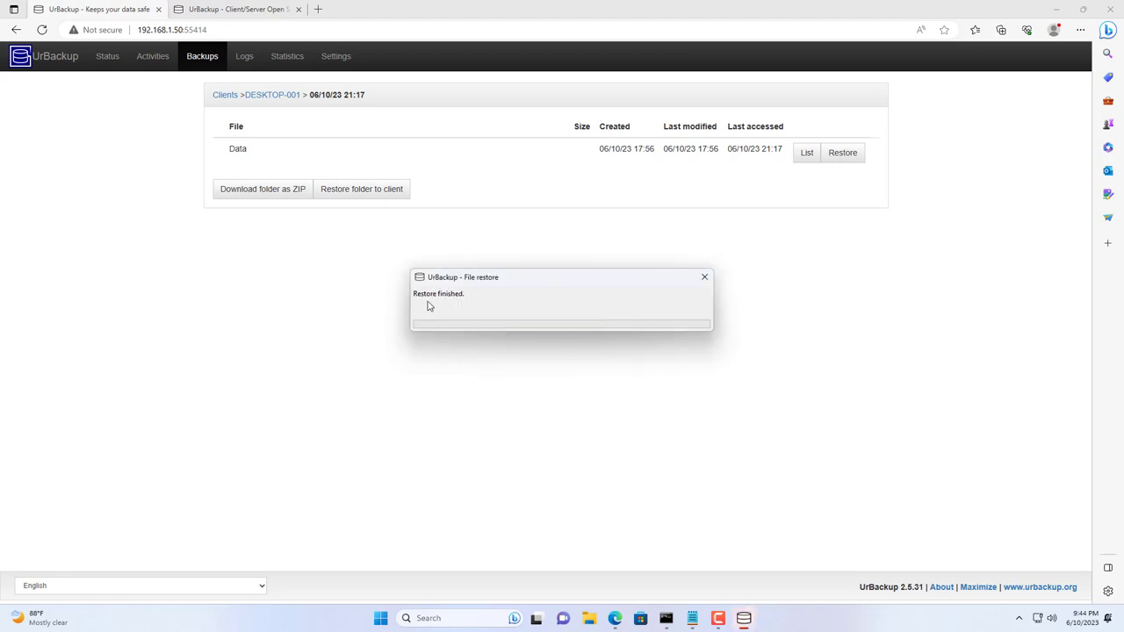
click(704, 278)
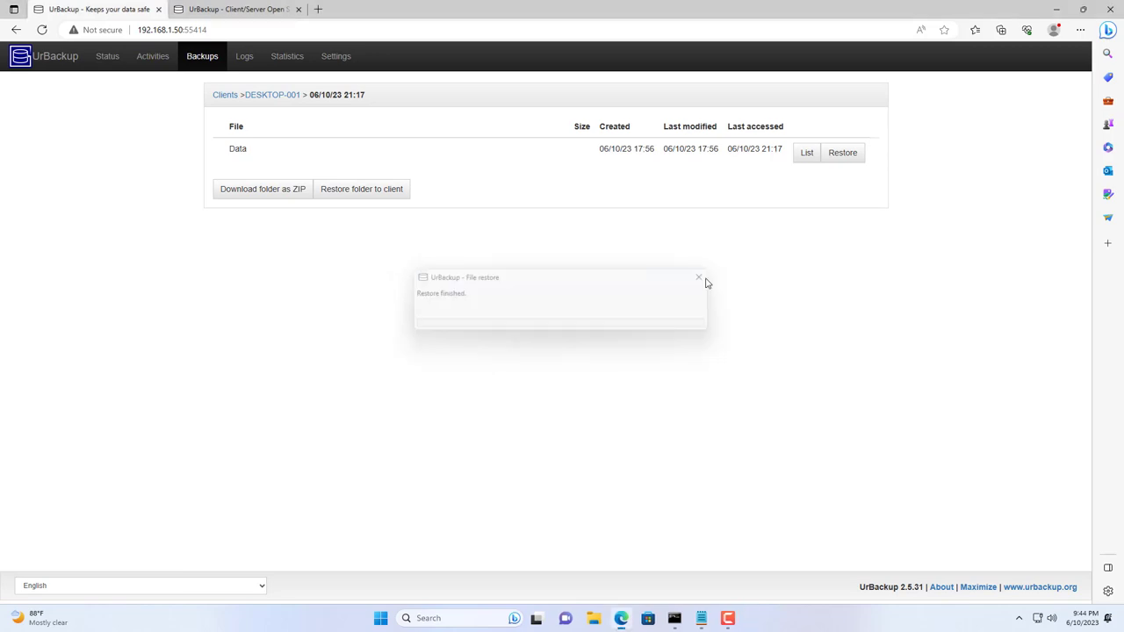
click(1058, 11)
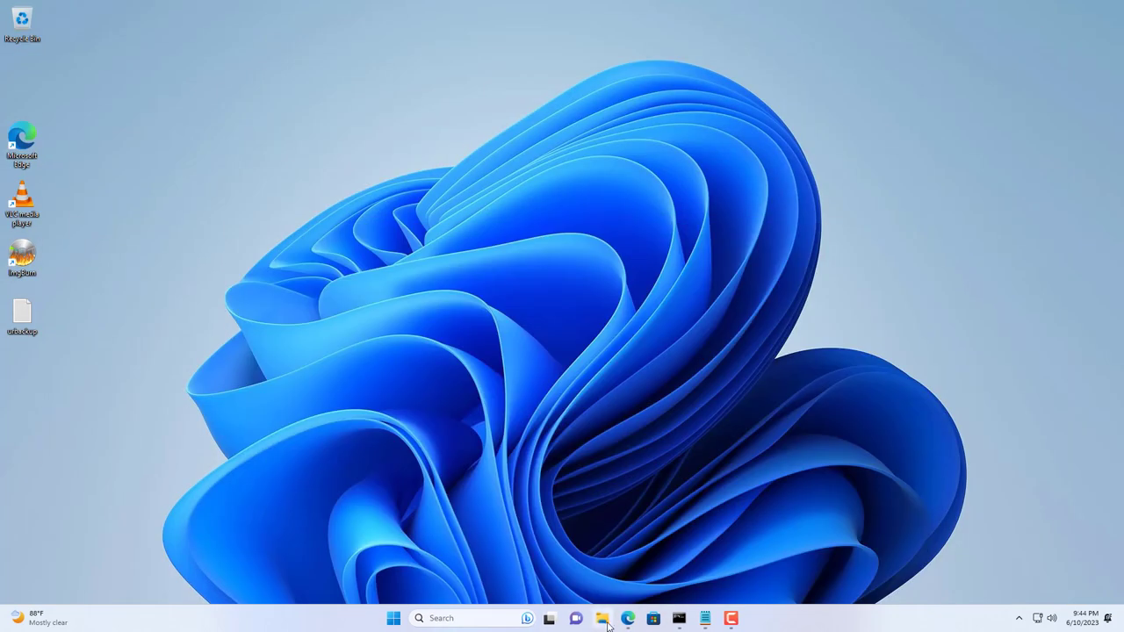
Step: Confirm C:\Data again holds the four restored files, then return to the UrBackup page in Edge
click(601, 618)
click(249, 374)
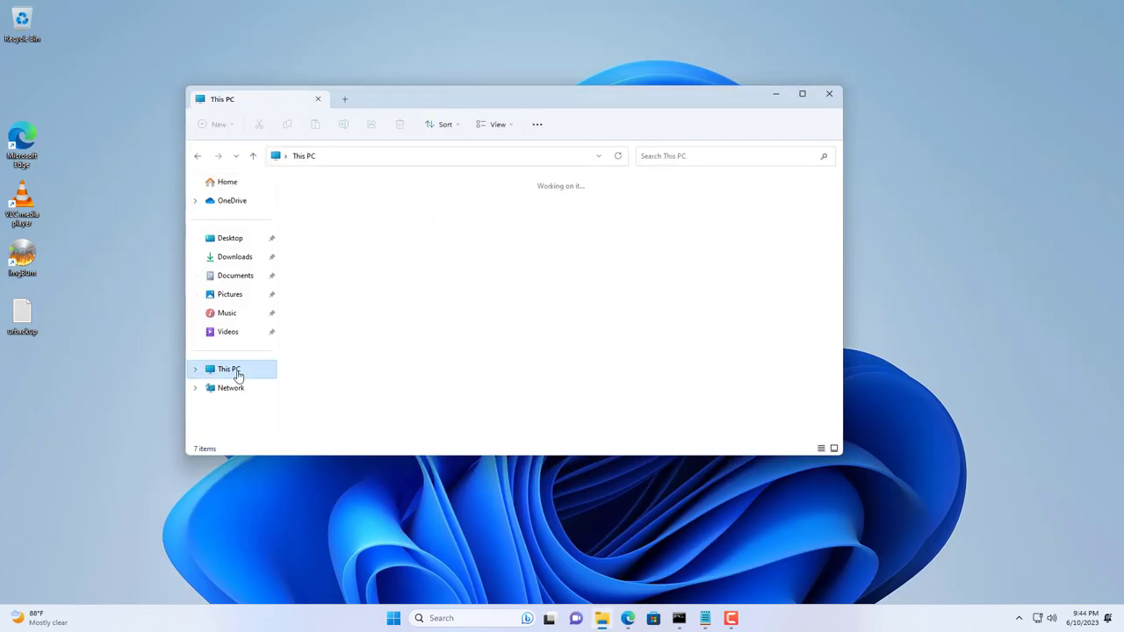
double_click(337, 222)
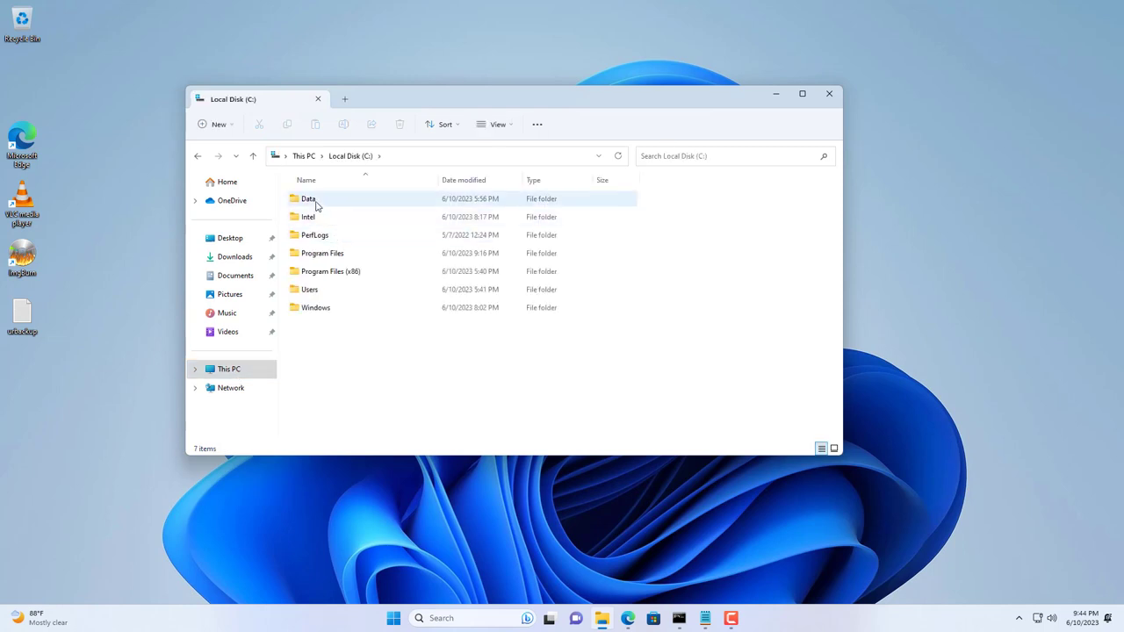
double_click(313, 201)
drag(311, 294, 353, 181)
click(392, 324)
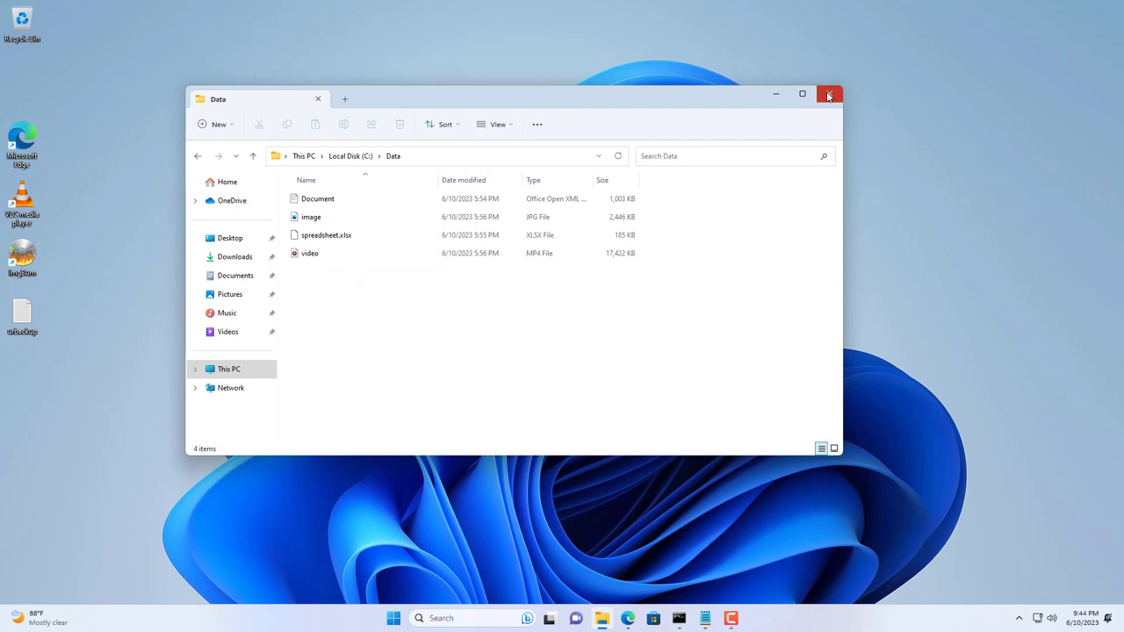
click(828, 93)
click(628, 618)
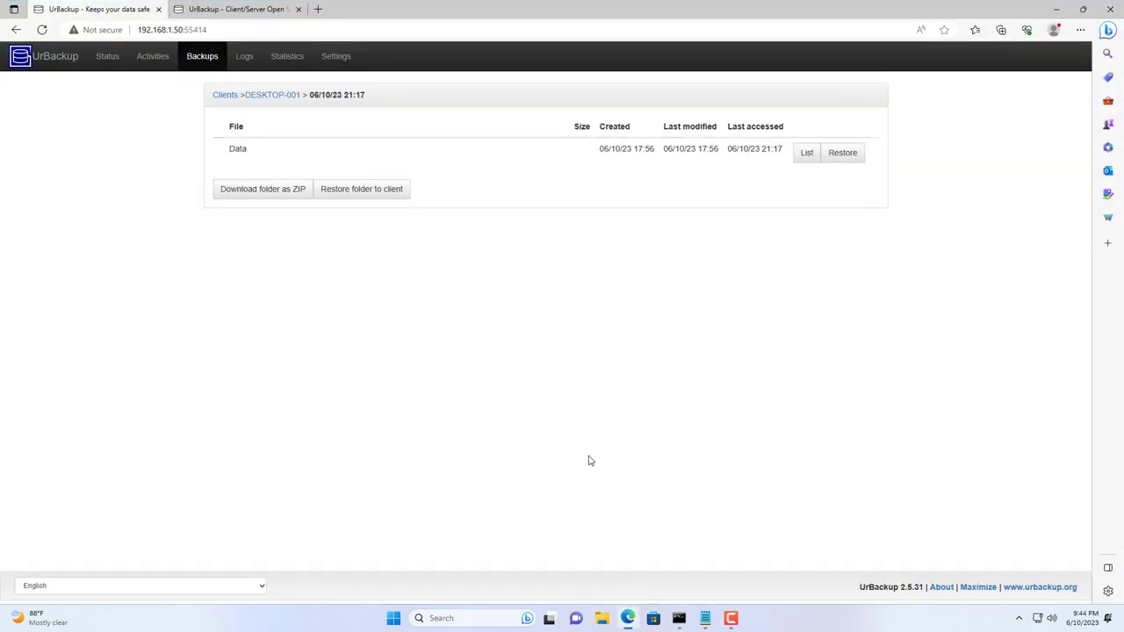
Step: Download urbackup_restore_2.4.2.iso from urbackup.org, show it in Downloads and close Edge
click(224, 10)
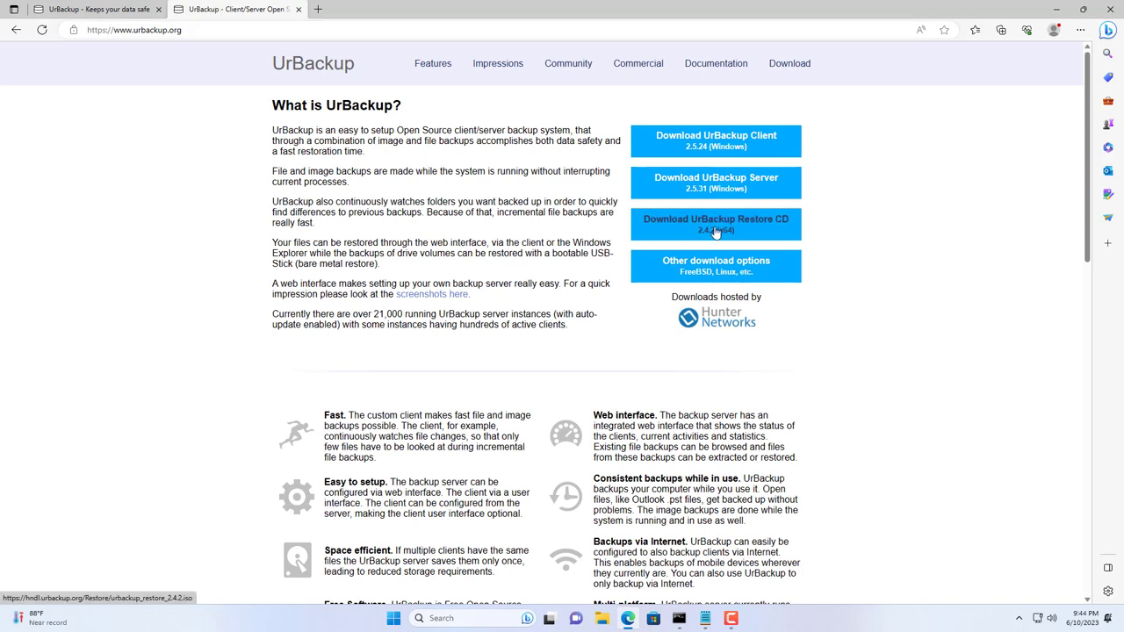
click(725, 231)
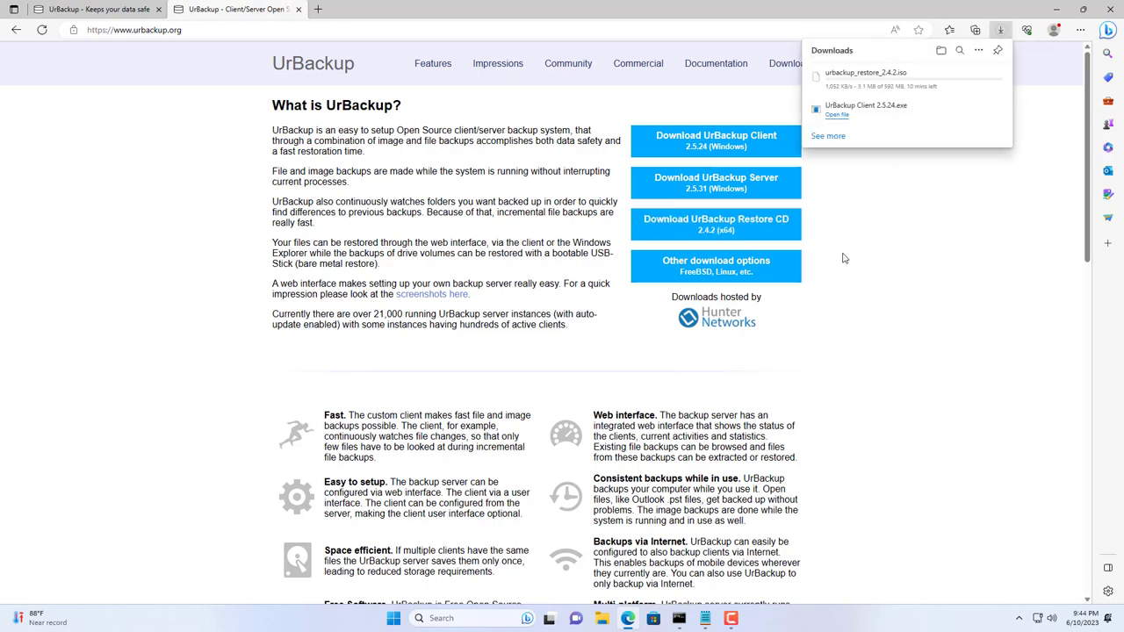
mouse_move(842, 76)
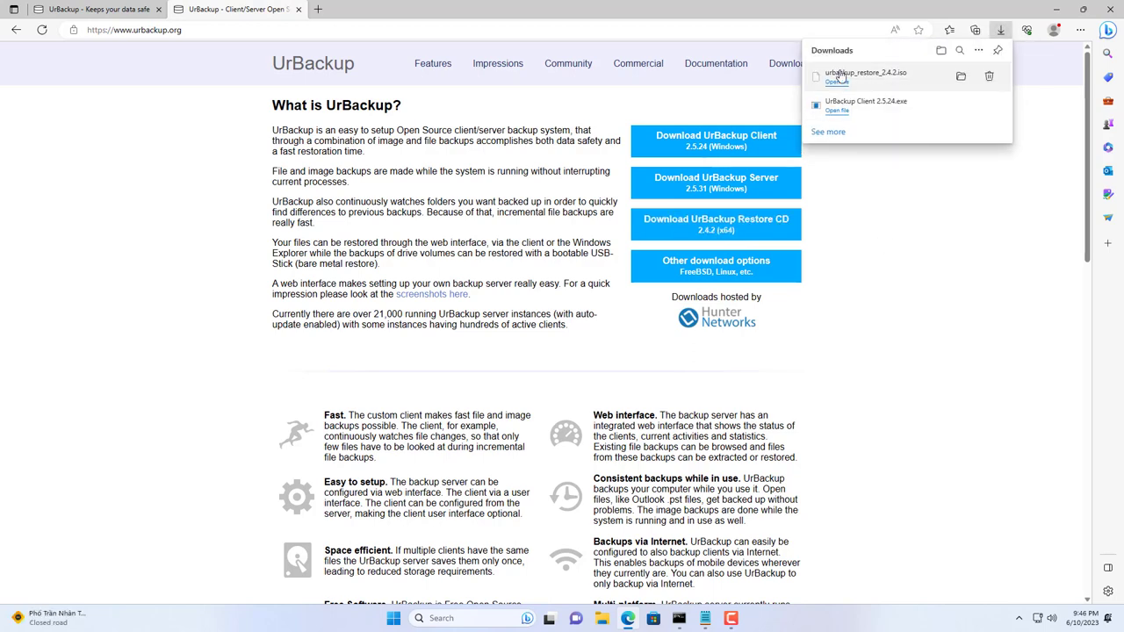
click(960, 79)
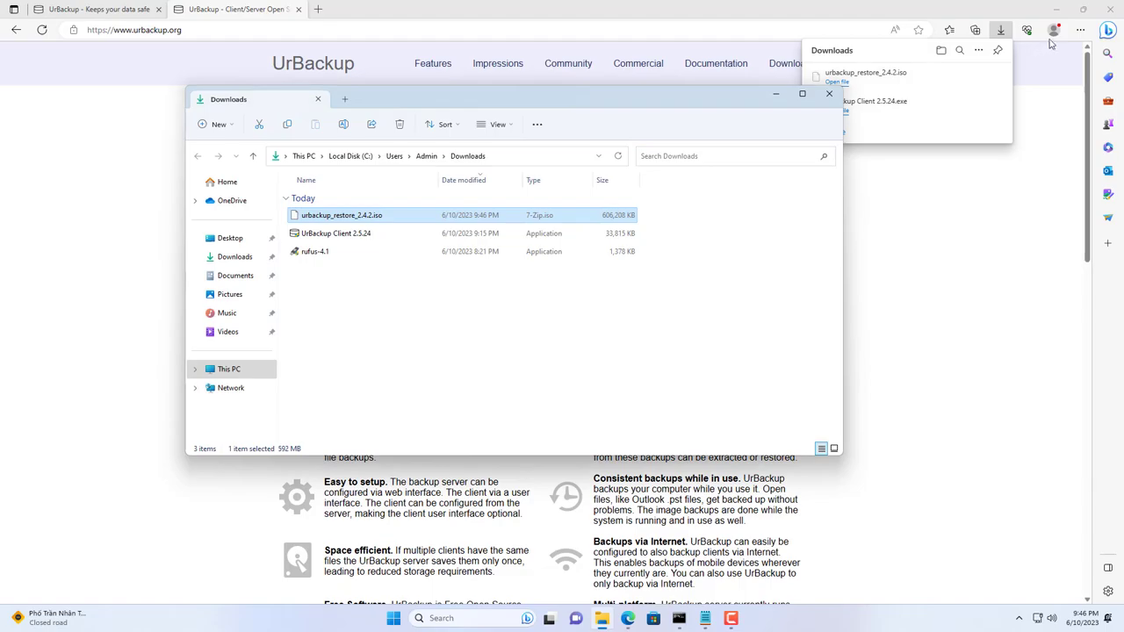
click(1119, 12)
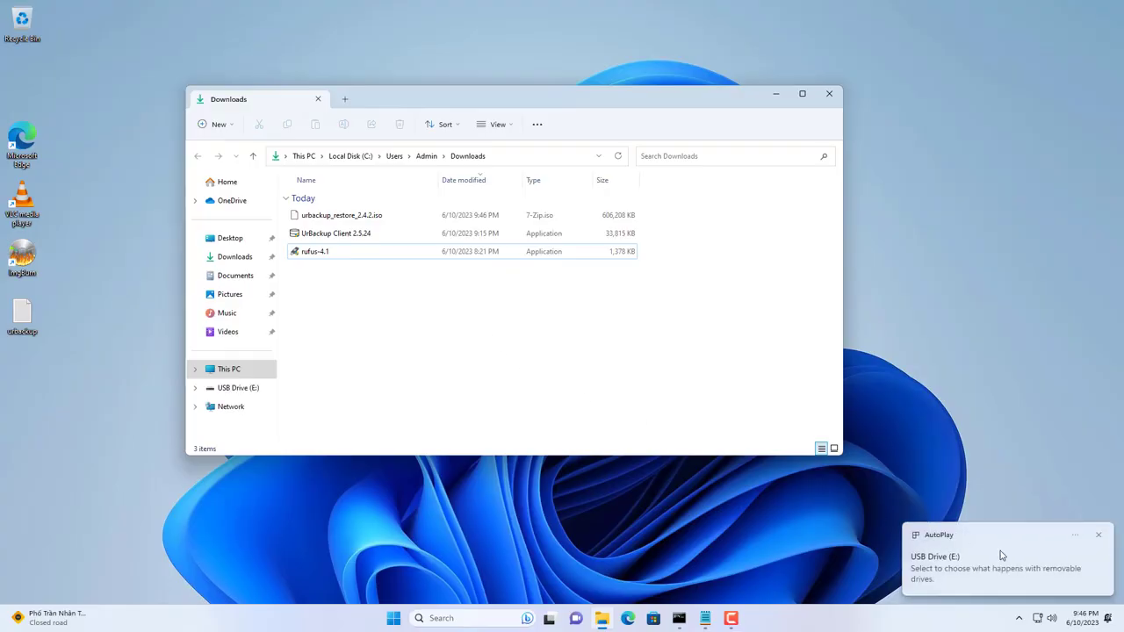
click(326, 254)
Step: Launch Rufus with the 8 GB USB drive E: as target and urbackup_restore_2.4.2.iso as boot image
double_click(326, 255)
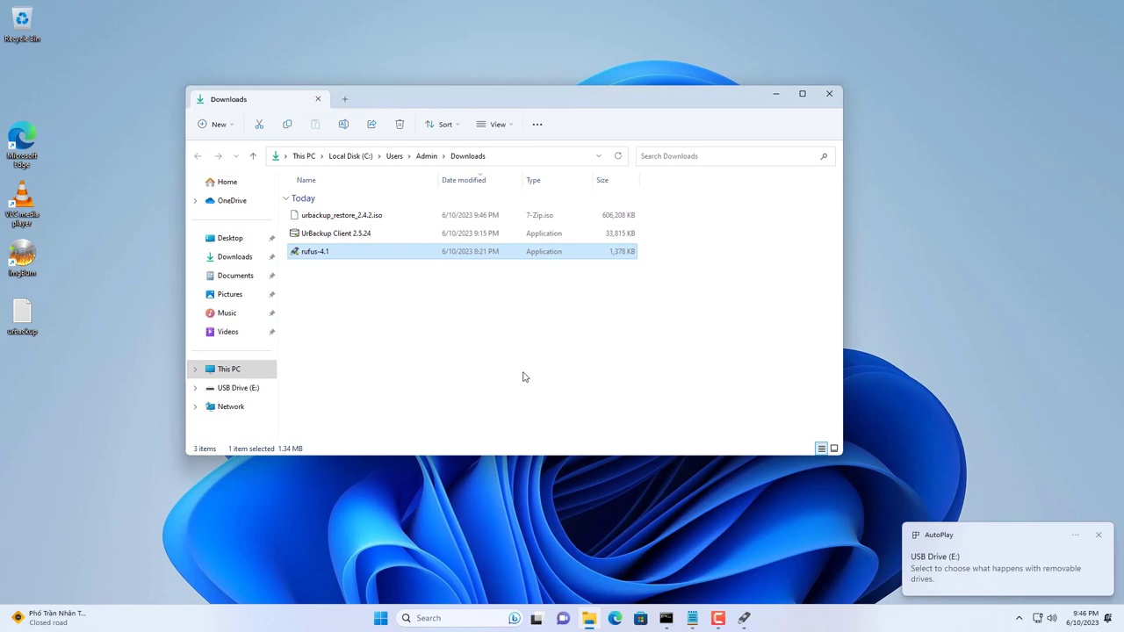
click(829, 93)
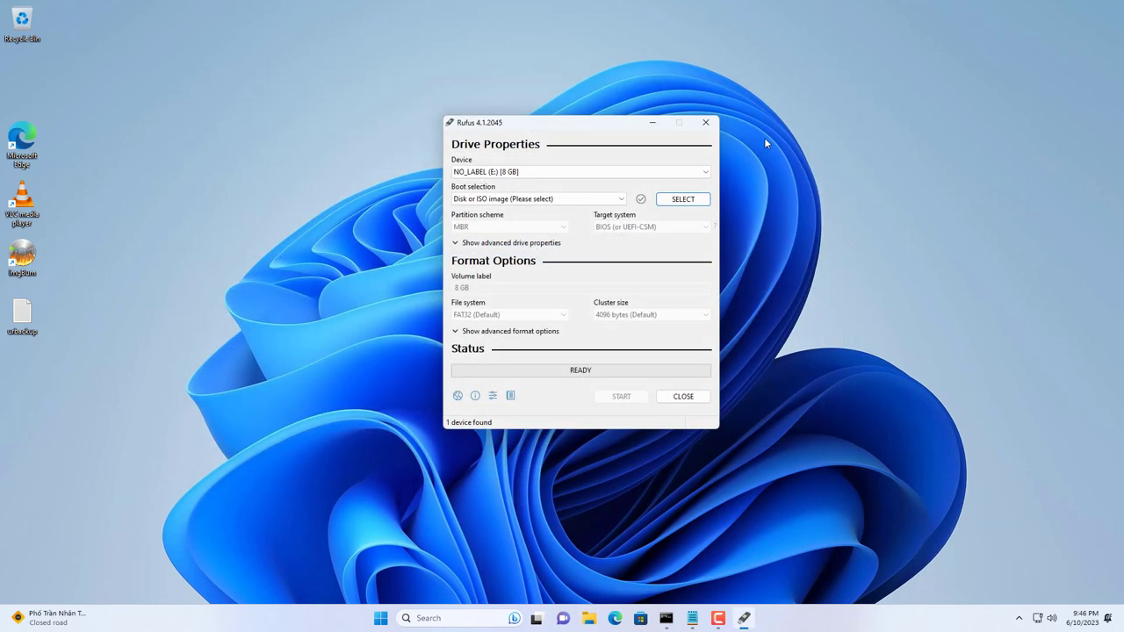
click(511, 172)
click(507, 183)
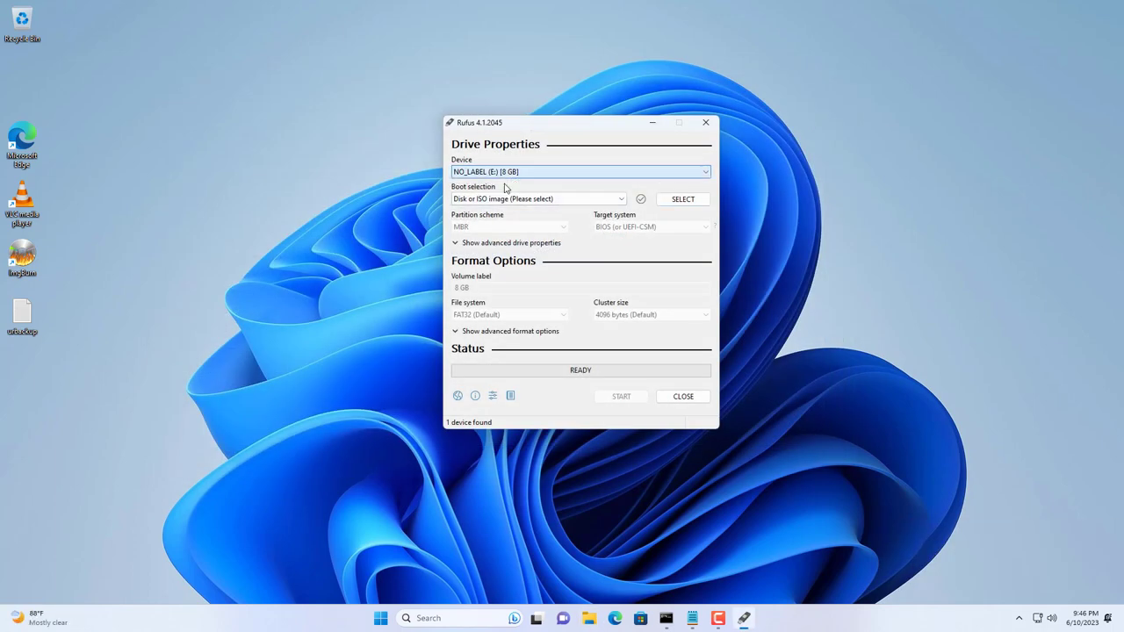
click(683, 199)
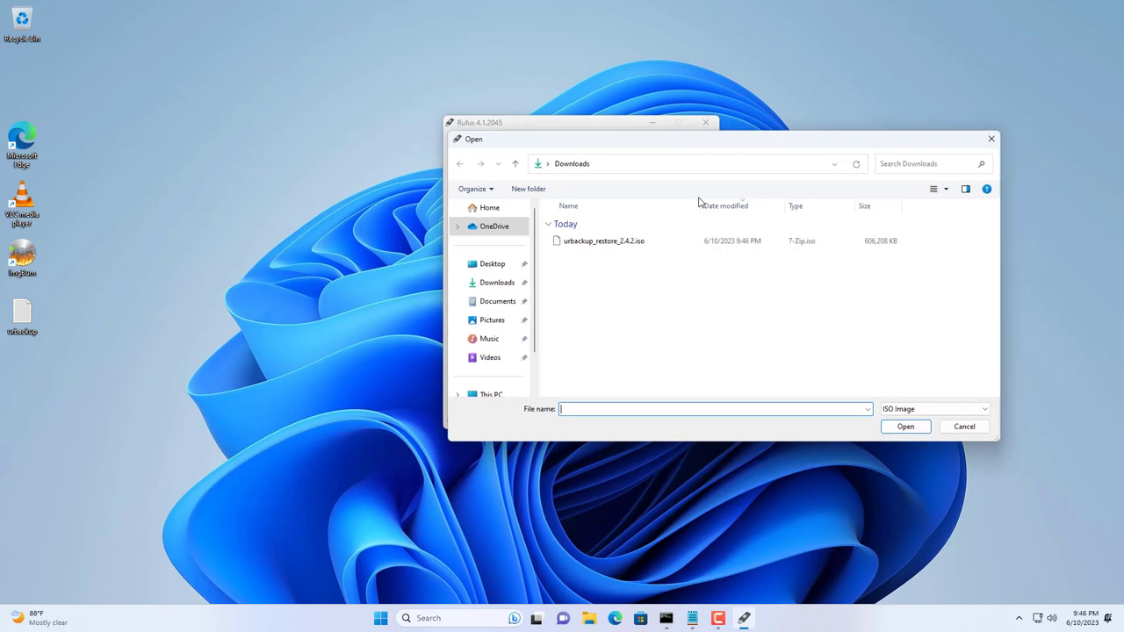
click(597, 245)
click(913, 429)
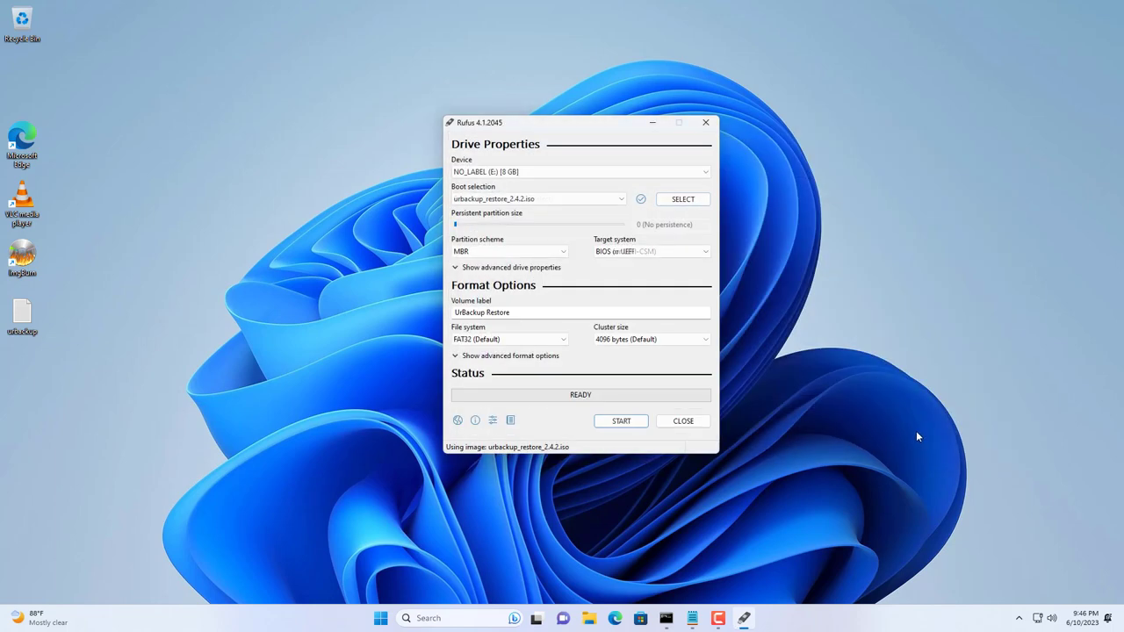
Step: Write the image to E: in ISO Image mode, accepting the Syslinux download and data erase, then close Rufus
click(621, 421)
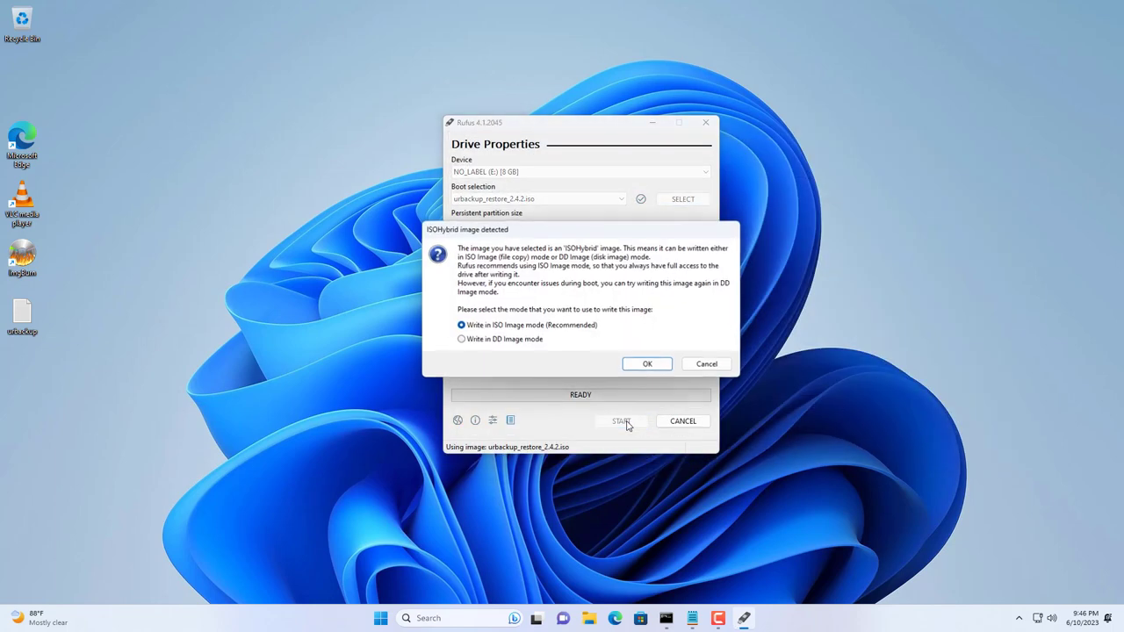
click(642, 364)
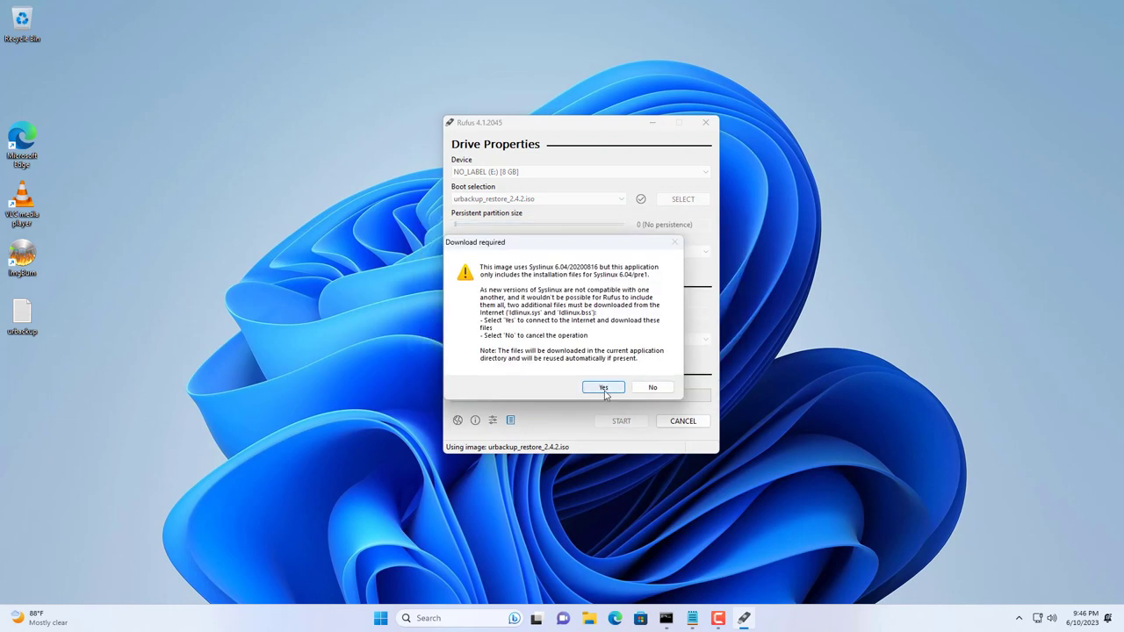
click(604, 388)
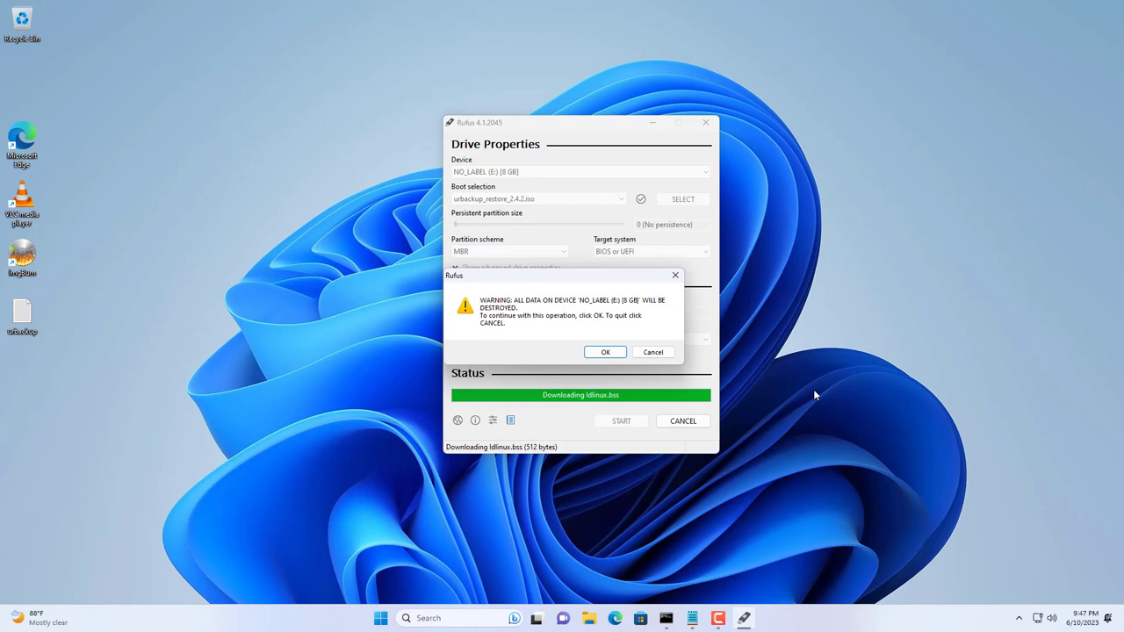
click(608, 352)
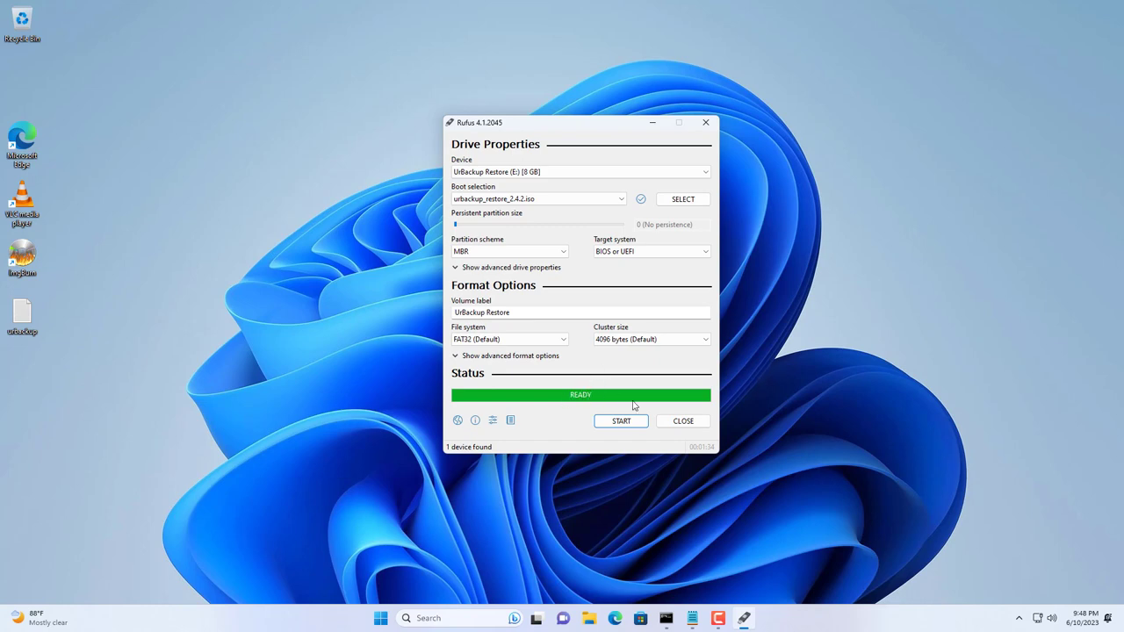
click(675, 422)
click(602, 616)
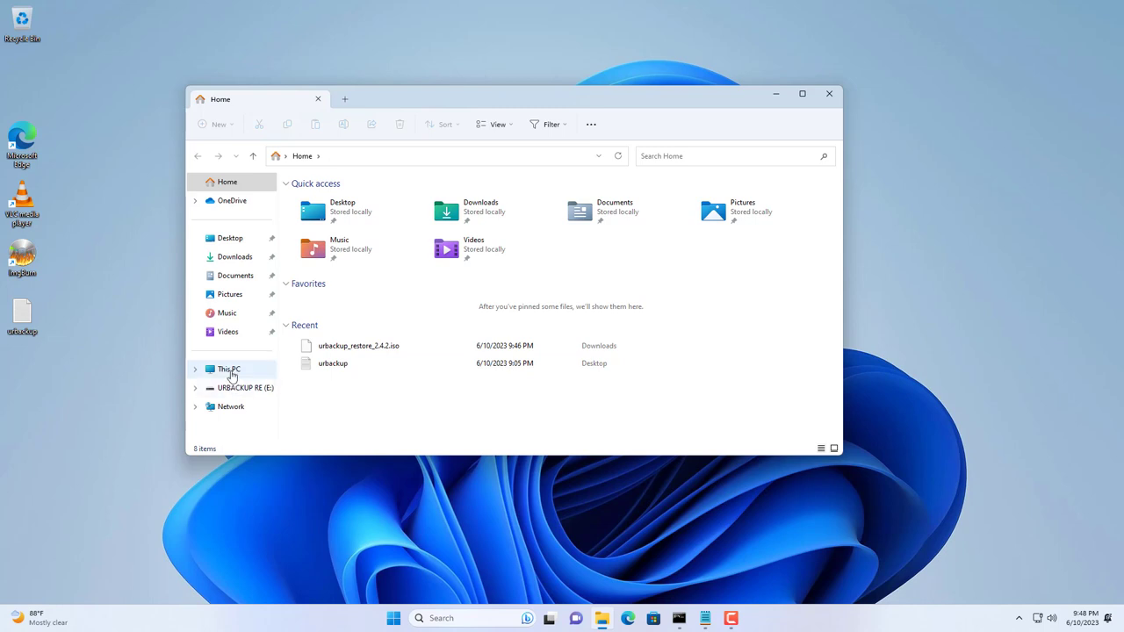
Step: Inspect the restore files on the URBACKUP RE (E:) drive, then close its window
click(229, 369)
double_click(511, 221)
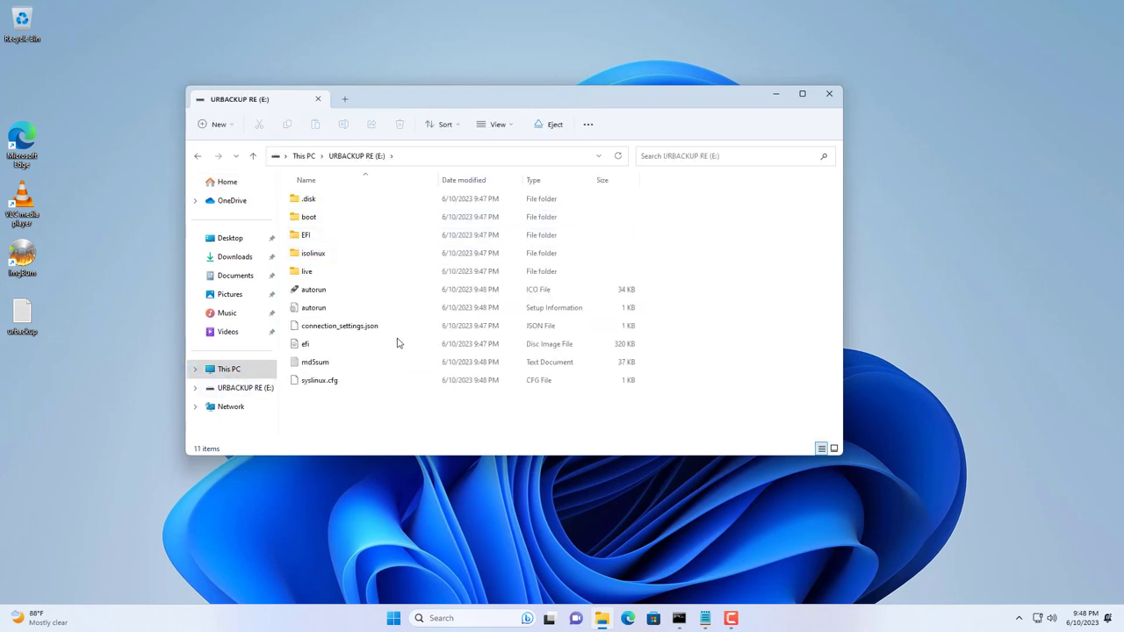
drag(309, 412, 386, 170)
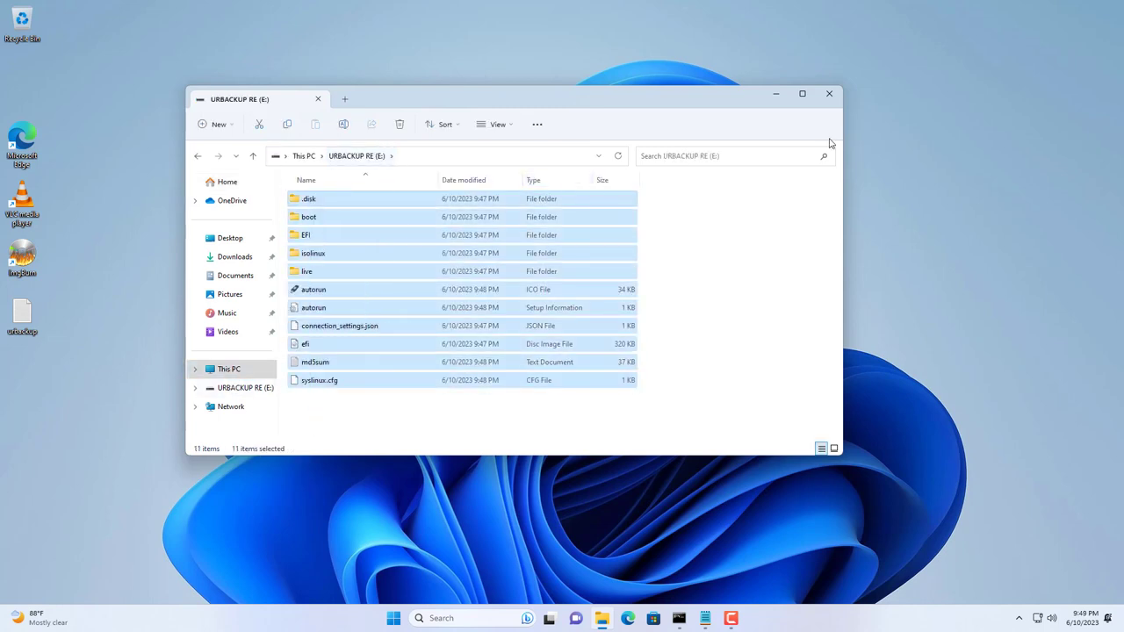
click(829, 94)
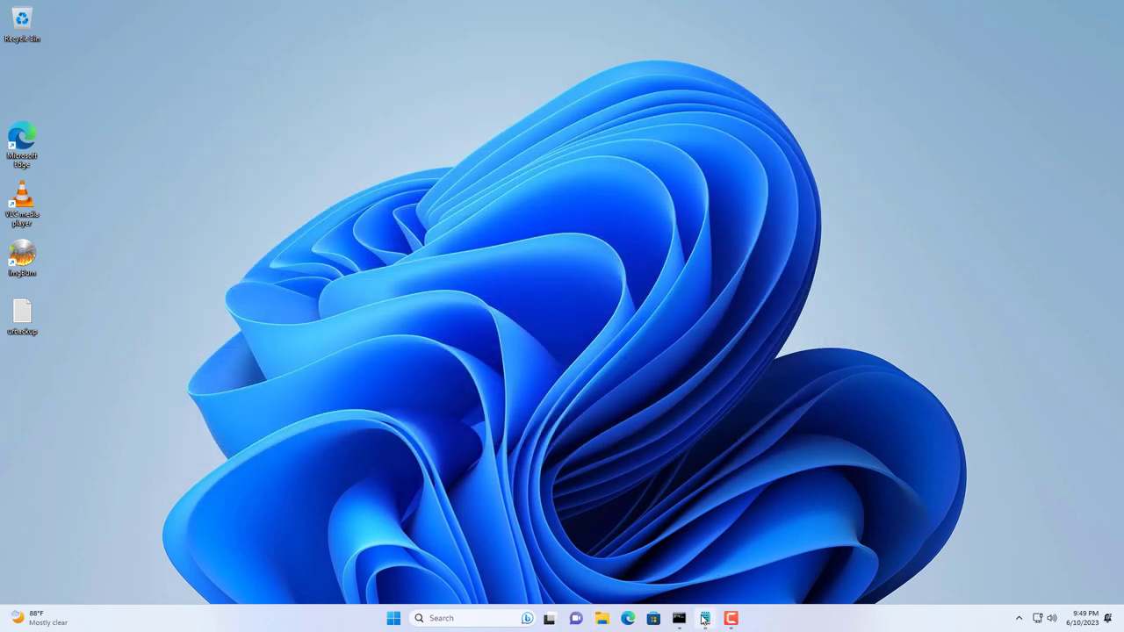
Step: Close the urbackup note in Notepad and permanently delete it by emptying the Recycle Bin
click(704, 618)
click(546, 9)
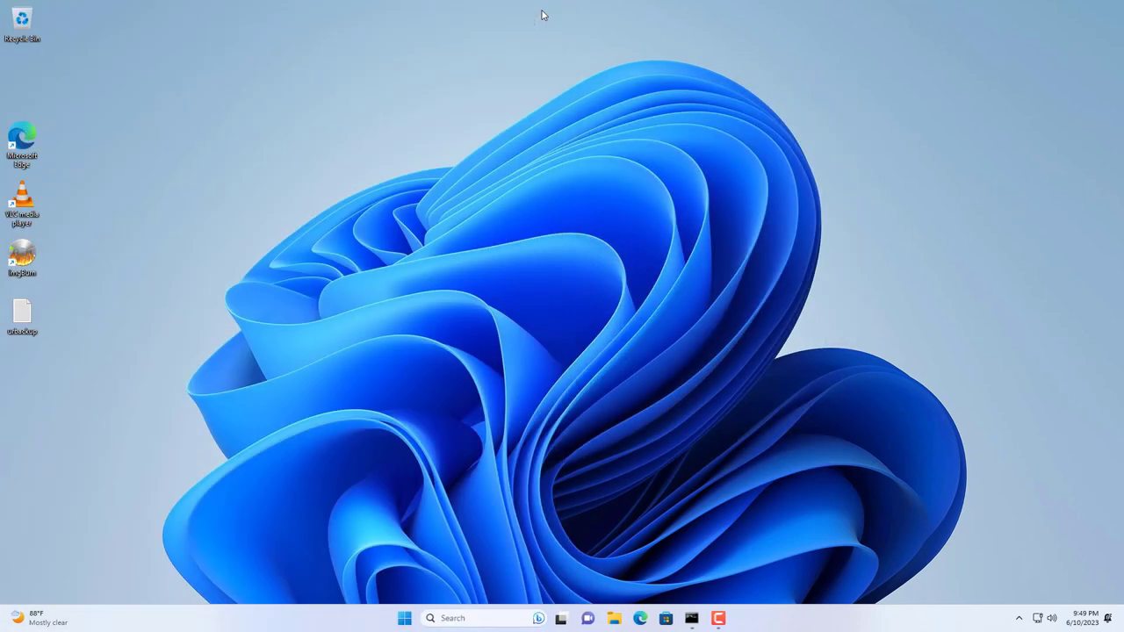
drag(26, 314, 29, 32)
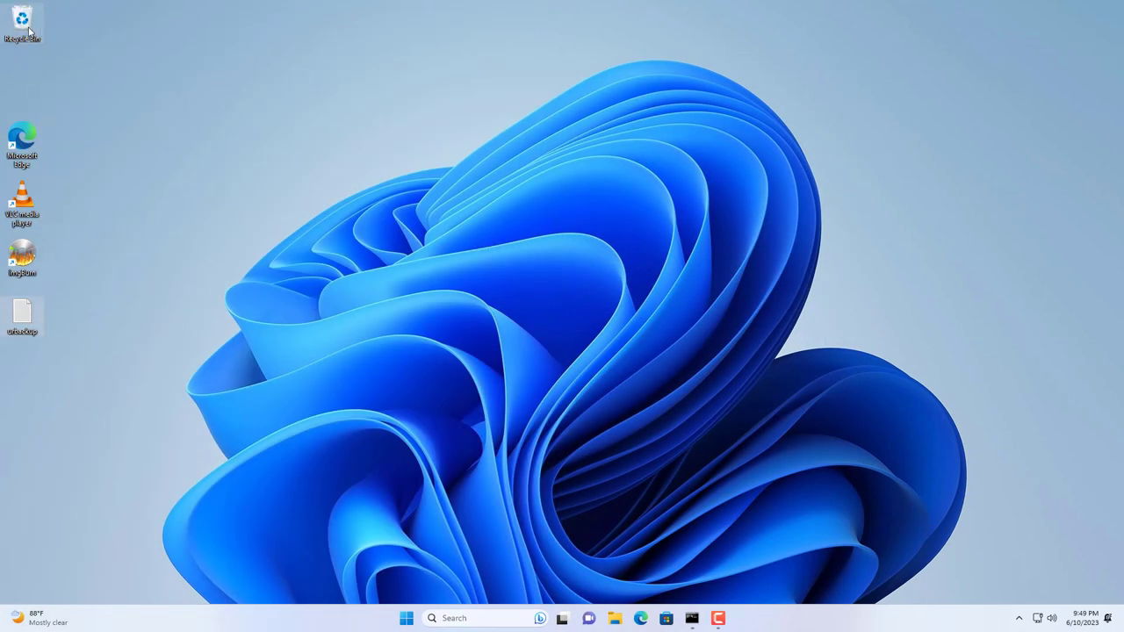
right_click(29, 30)
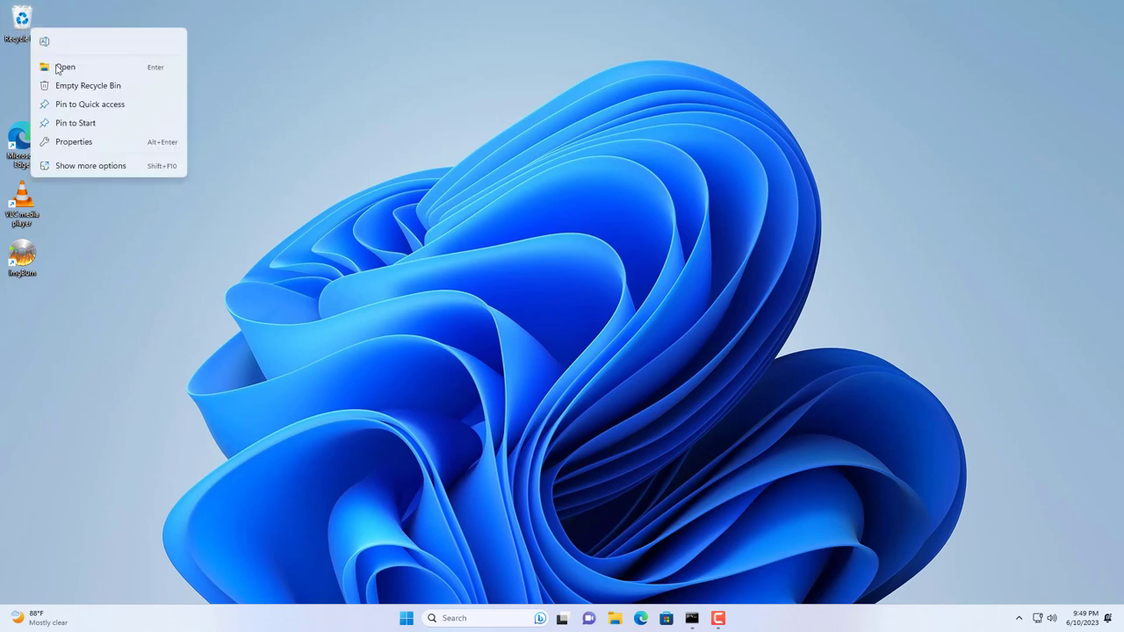
click(70, 85)
click(603, 357)
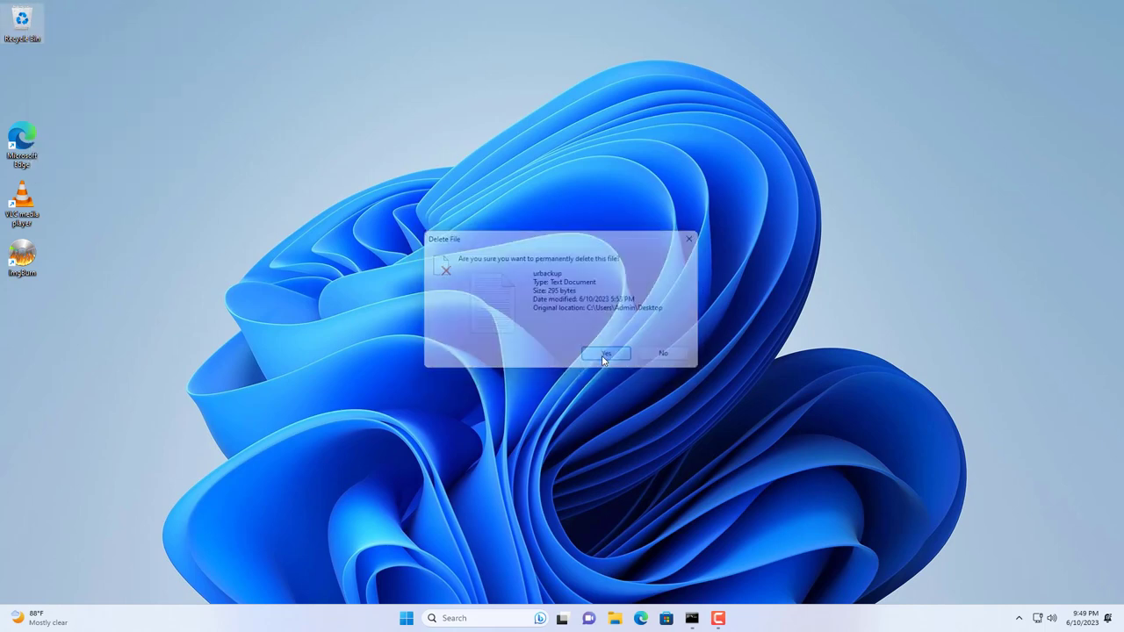
right_click(413, 619)
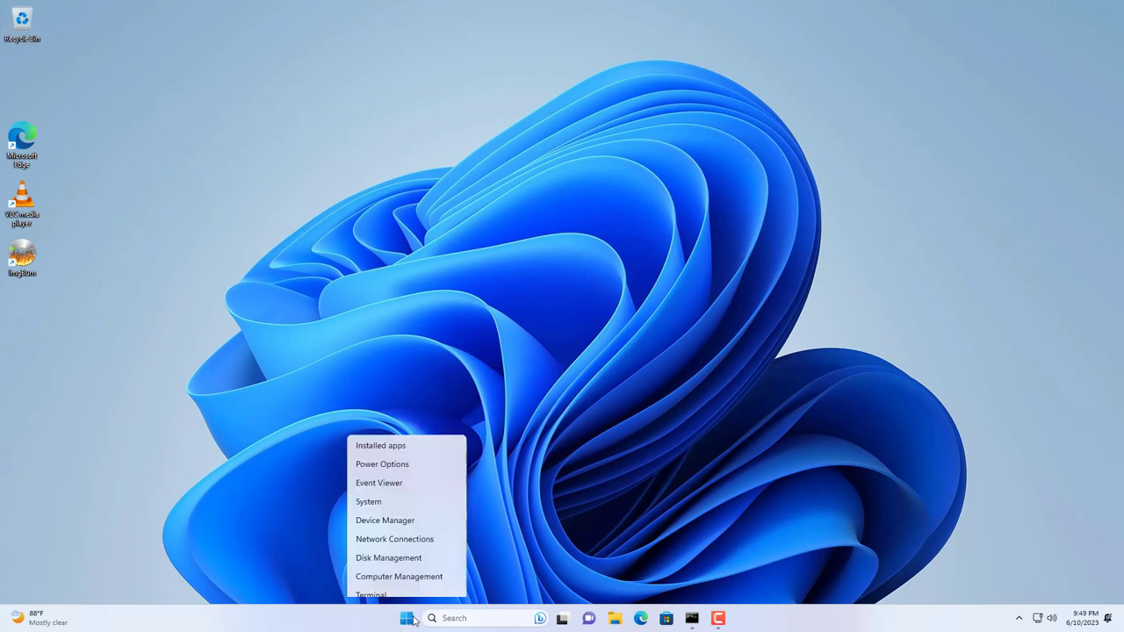
Step: Uninstall ImgBurn from the Installed apps list in Windows Settings
click(405, 284)
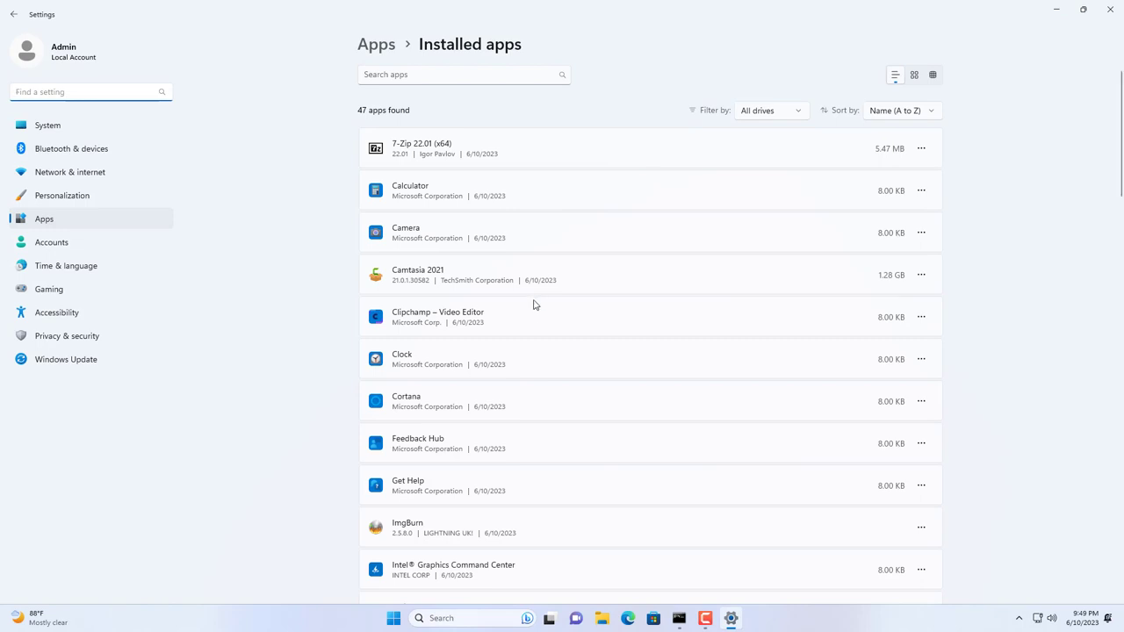
click(927, 530)
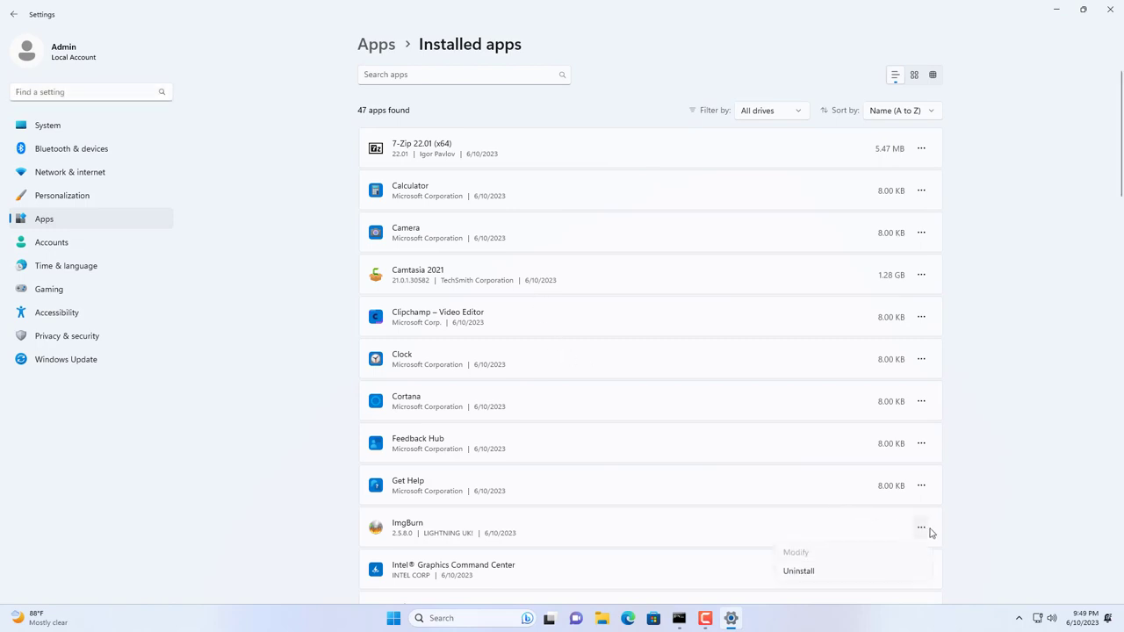
click(820, 574)
click(892, 496)
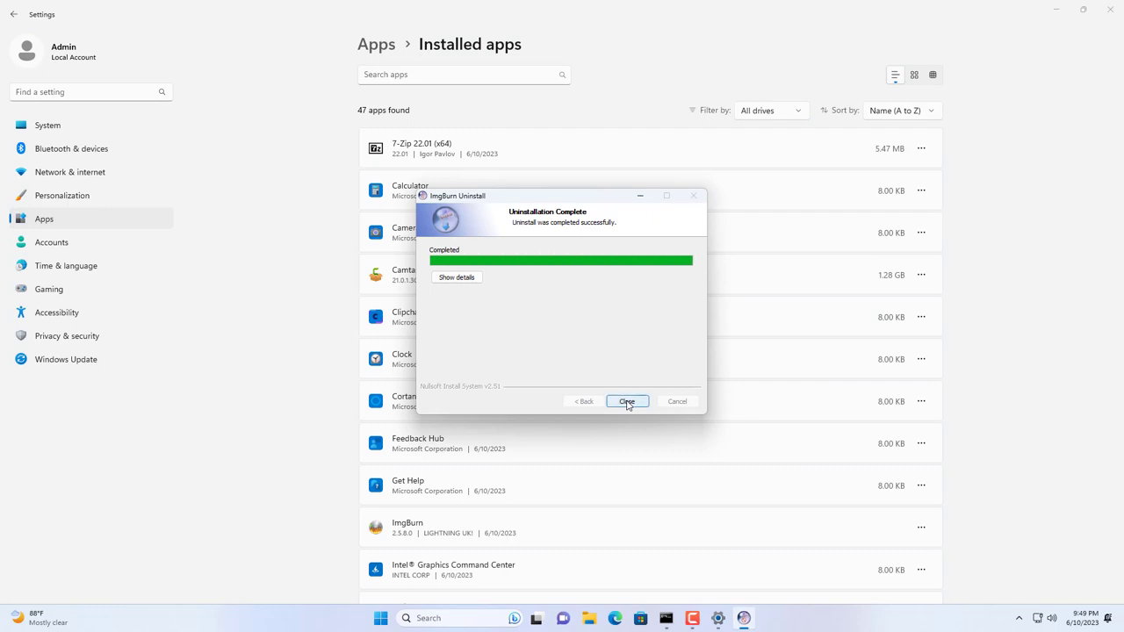
click(626, 402)
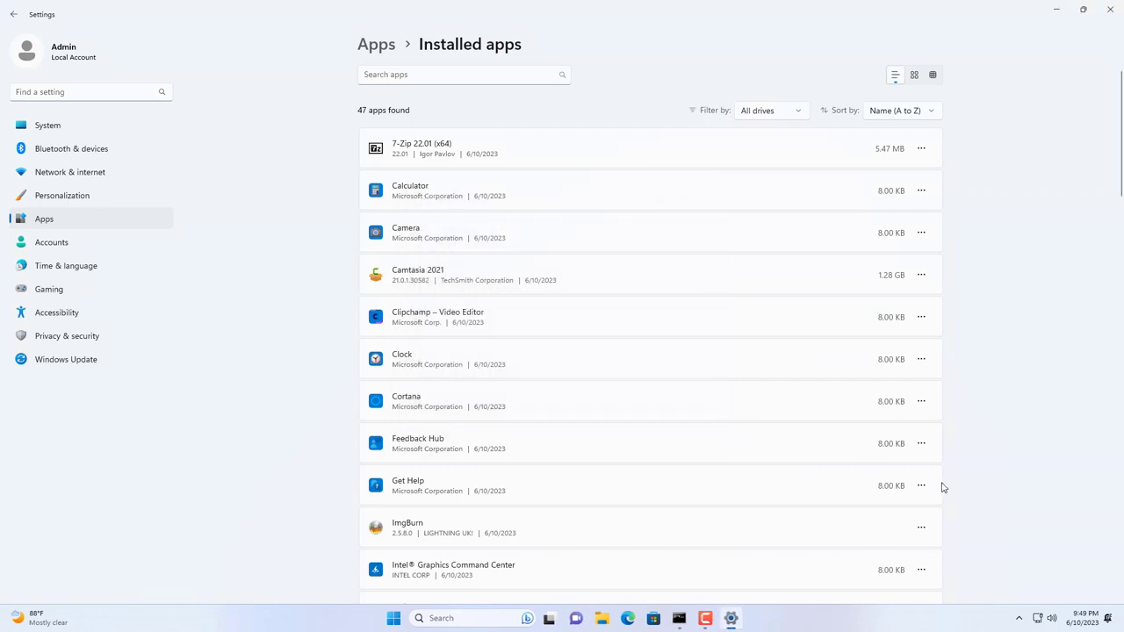
Step: Find VLC media player in the app search, uninstall it, then close Settings
click(477, 75)
text(v)
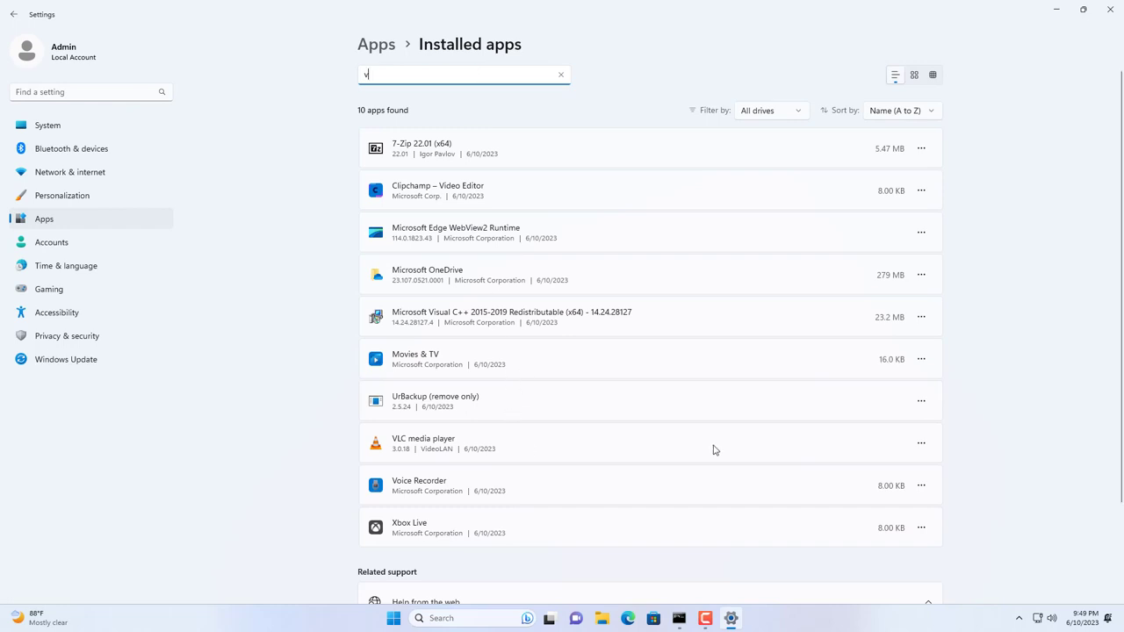
click(920, 443)
click(837, 493)
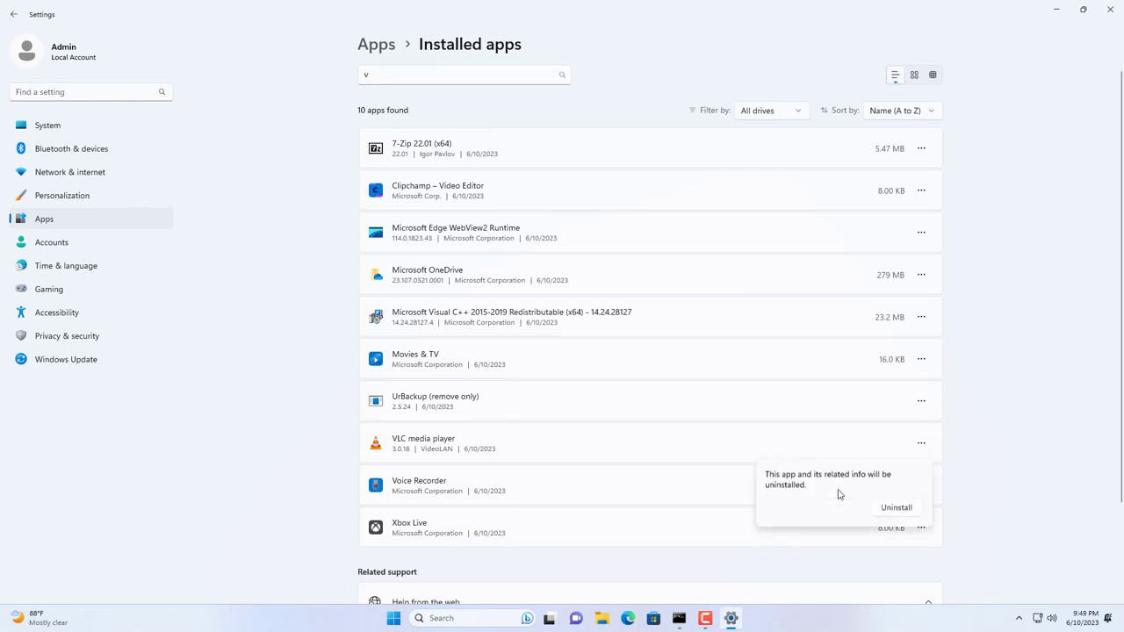
click(895, 508)
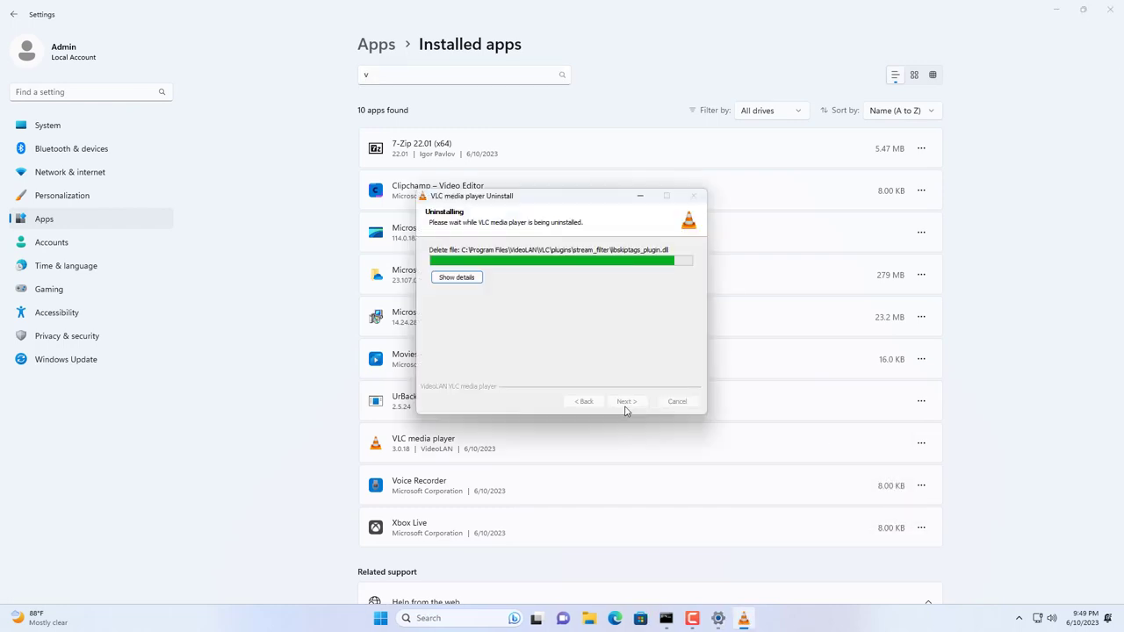
click(627, 402)
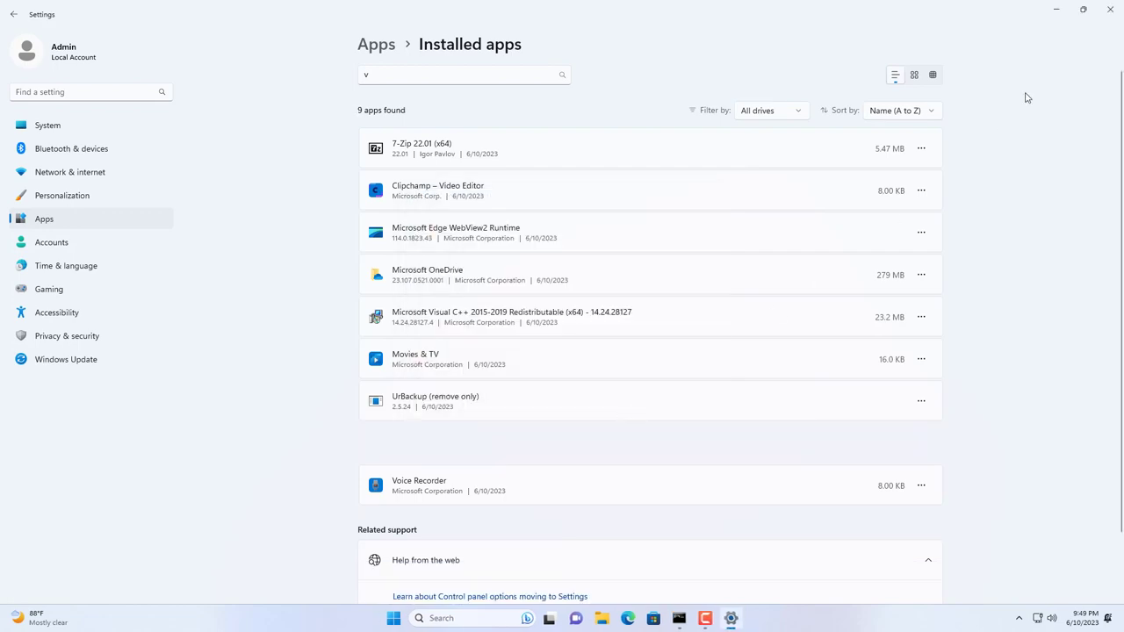
click(1109, 9)
drag(76, 180, 0, 381)
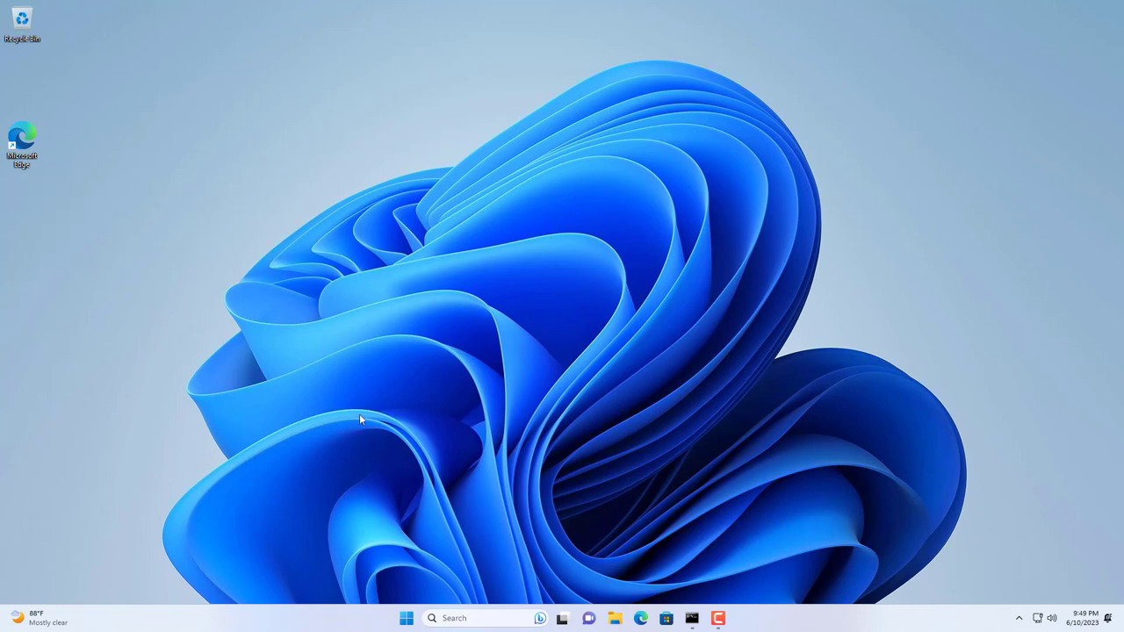
Step: Log out of the SSH session with exit, then exit the Command Prompt
click(692, 618)
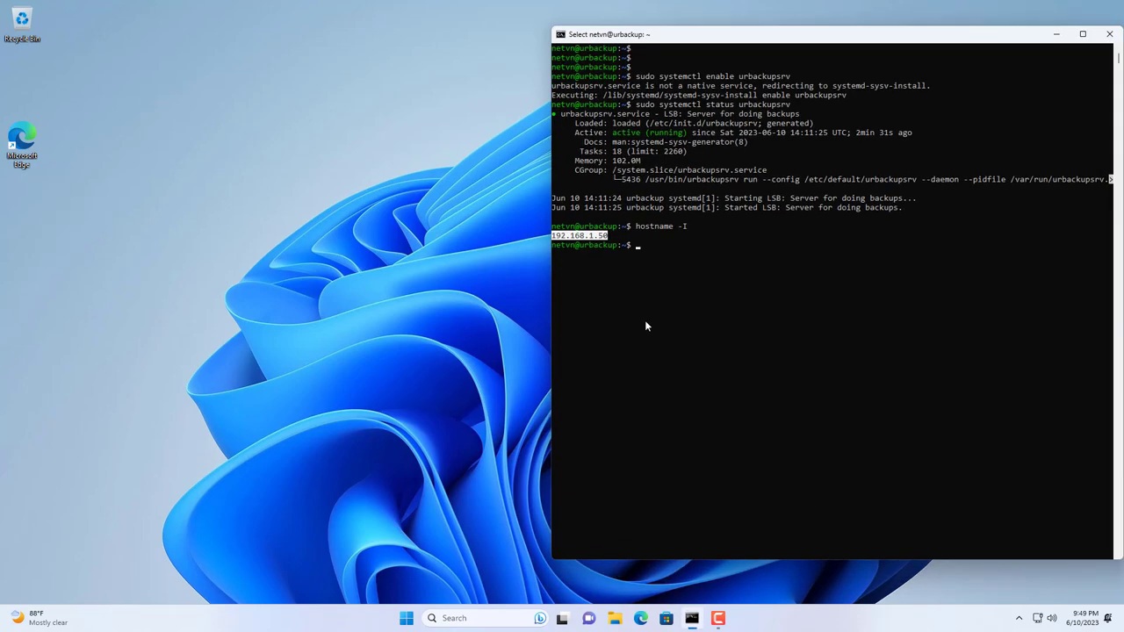
text(exit)
key(Return)
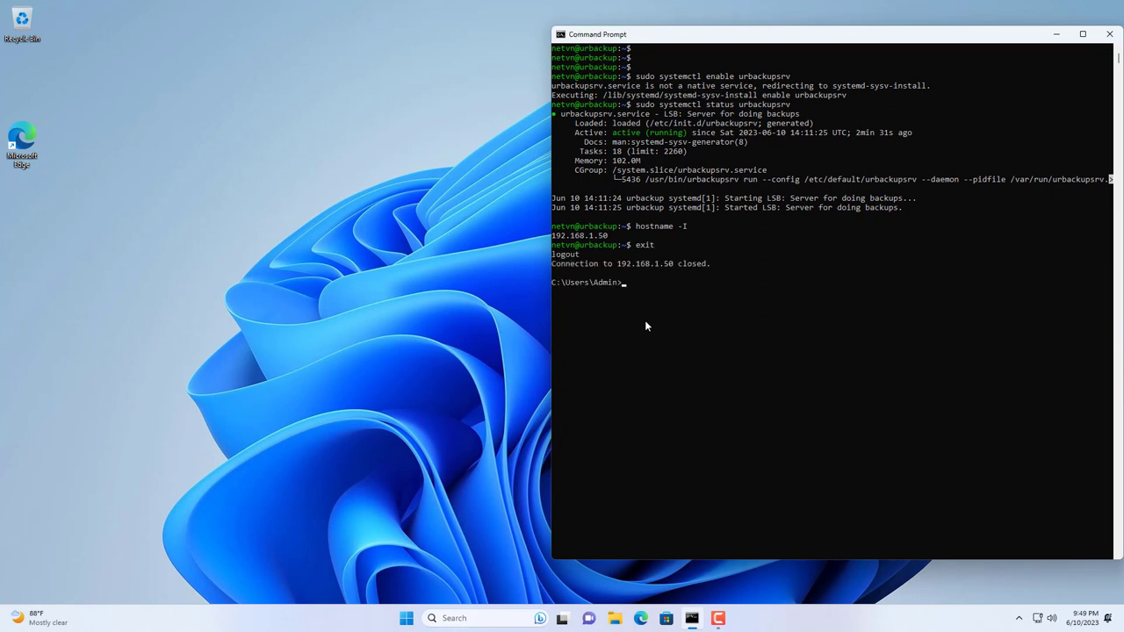
text(exit)
key(Return)
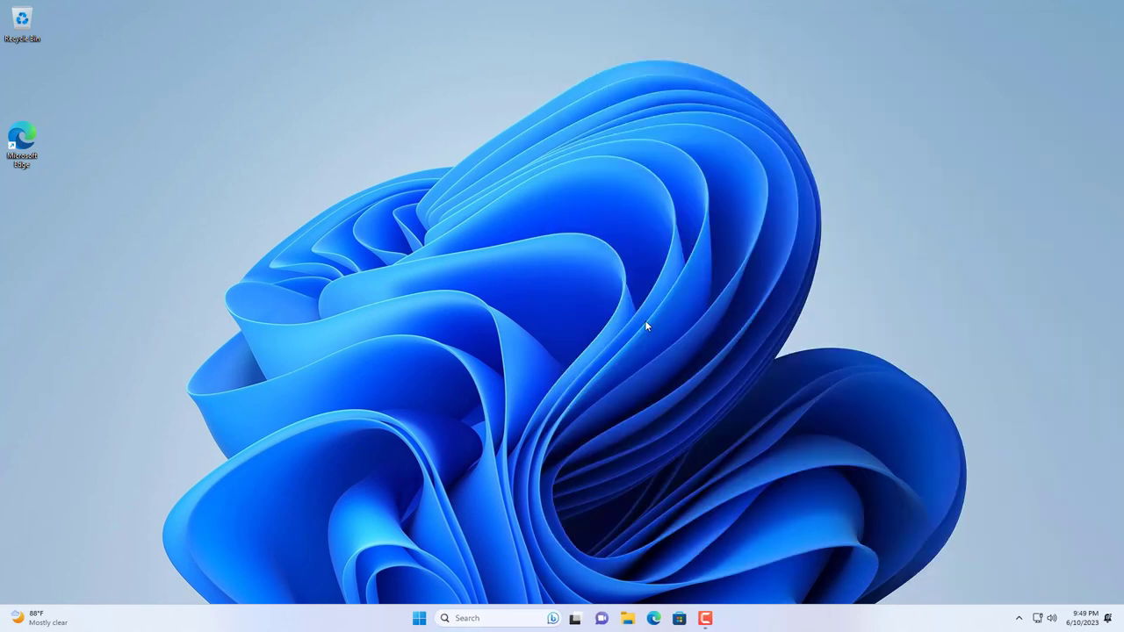
Step: Restart the PC from the Start menu's power options
click(430, 614)
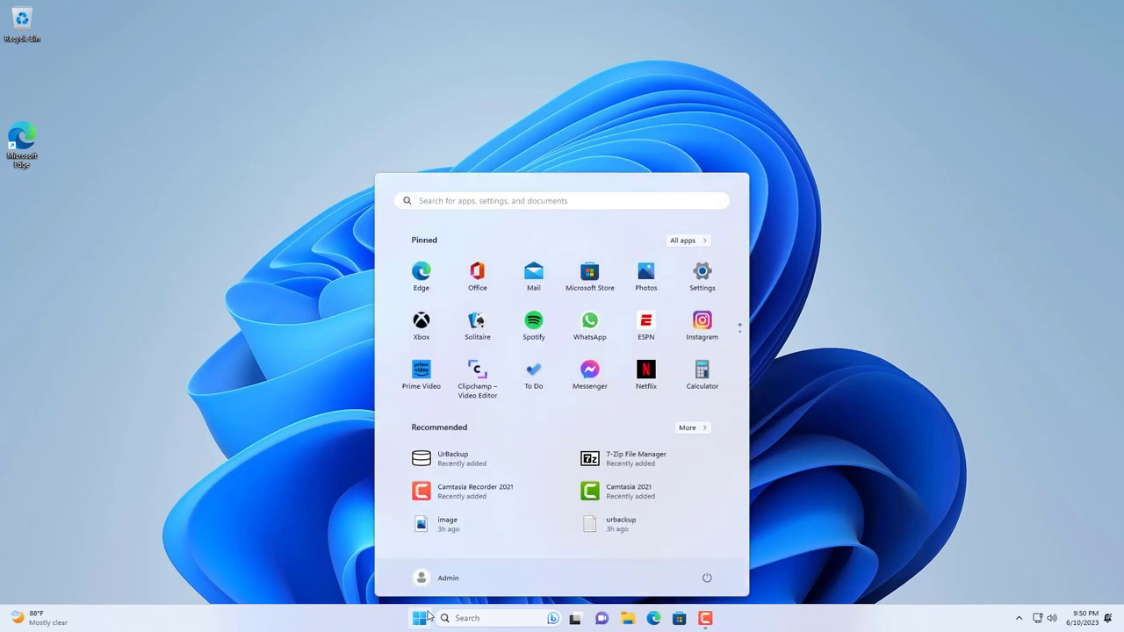
click(707, 579)
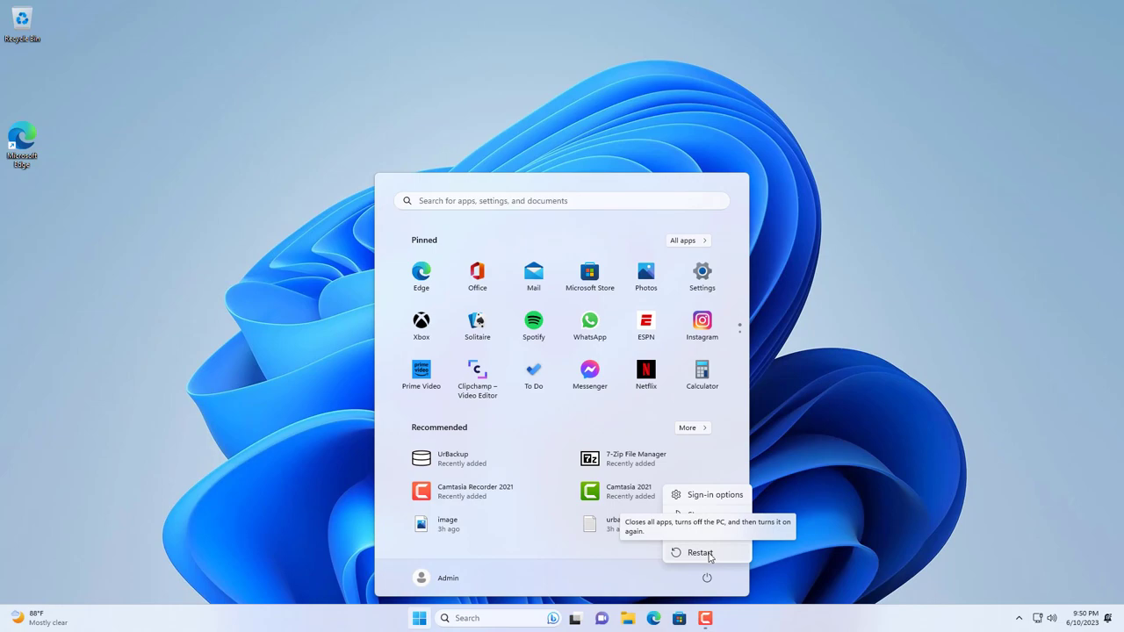
click(703, 553)
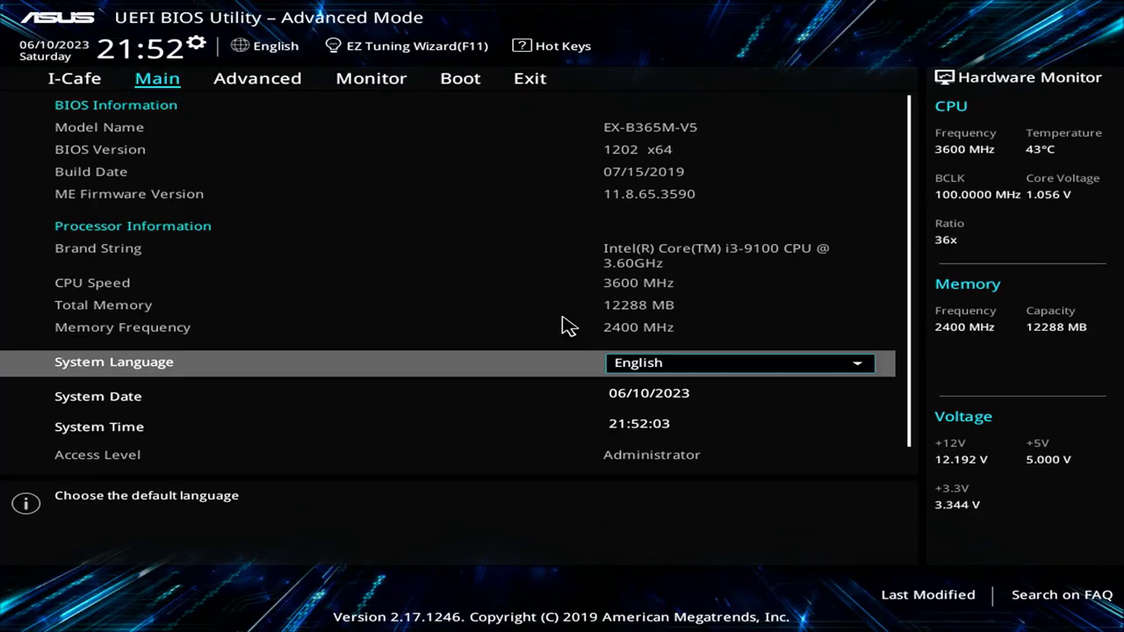
Step: Set Boot Option #1 to UEFI: SanDisk Cruzer Blade on the Boot tab, then save with F10 and reboot
key(Right)
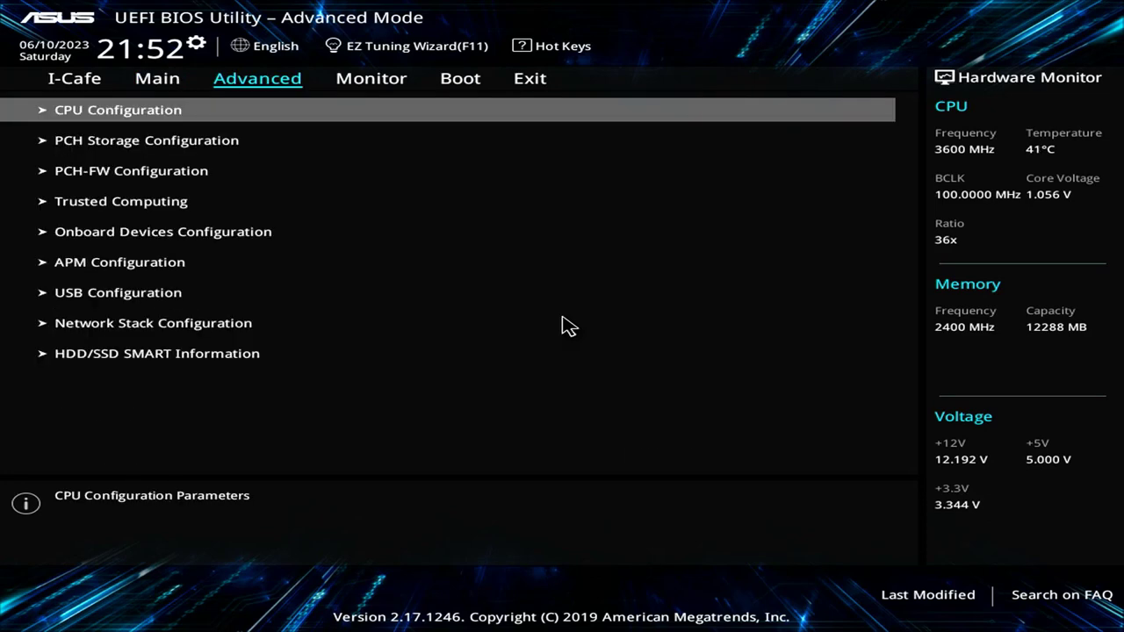
key(Right)
key(Right)
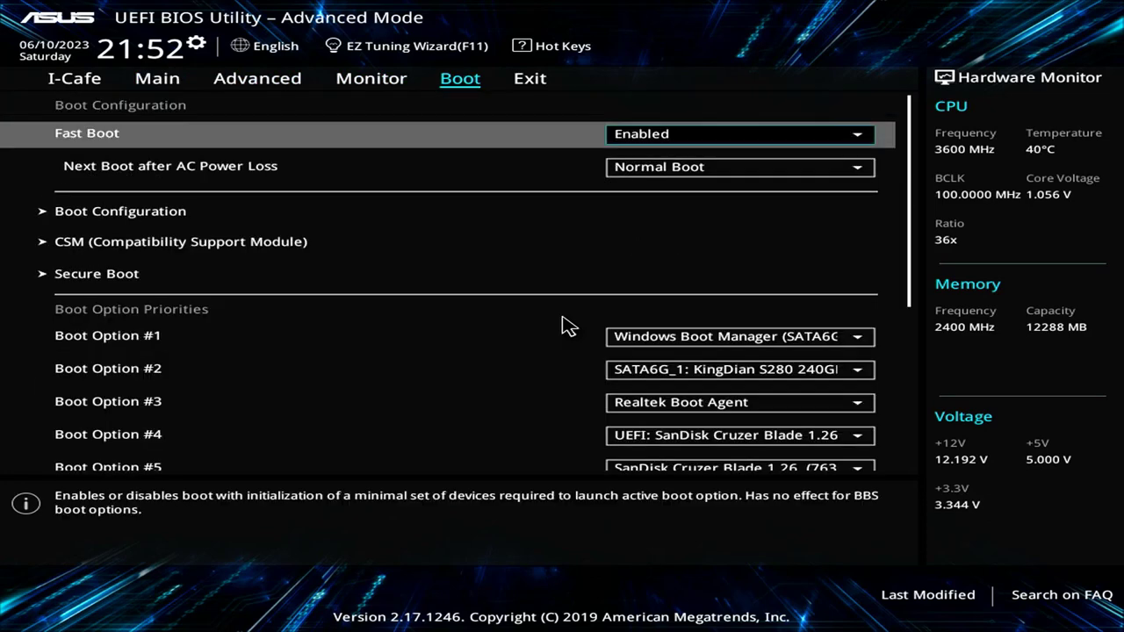
key(Down)
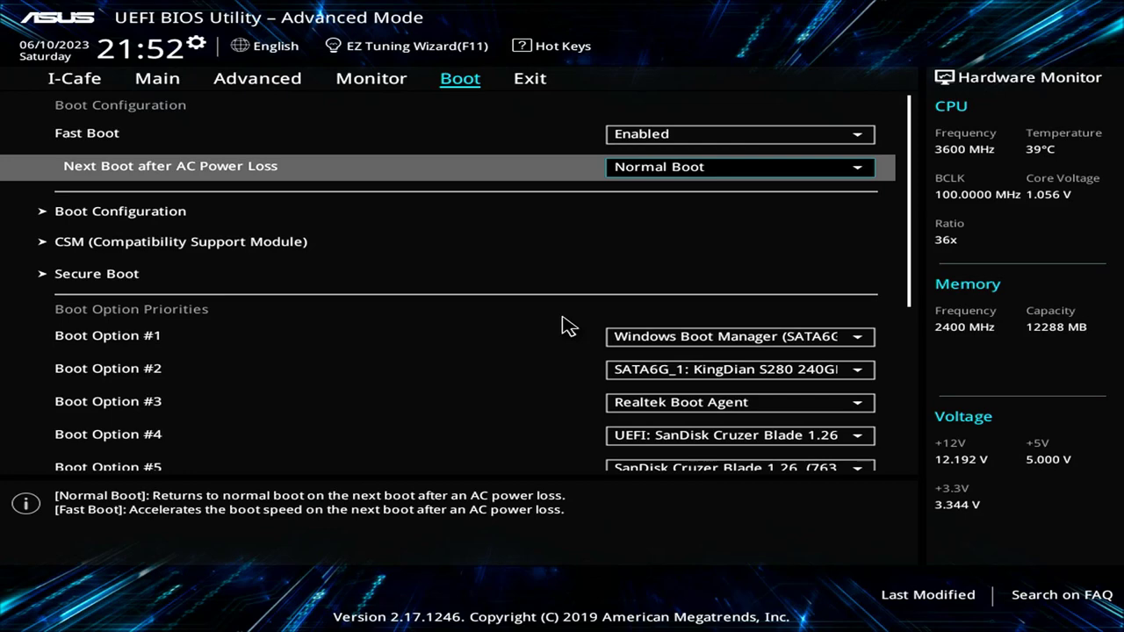
key(Down)
key(Down)
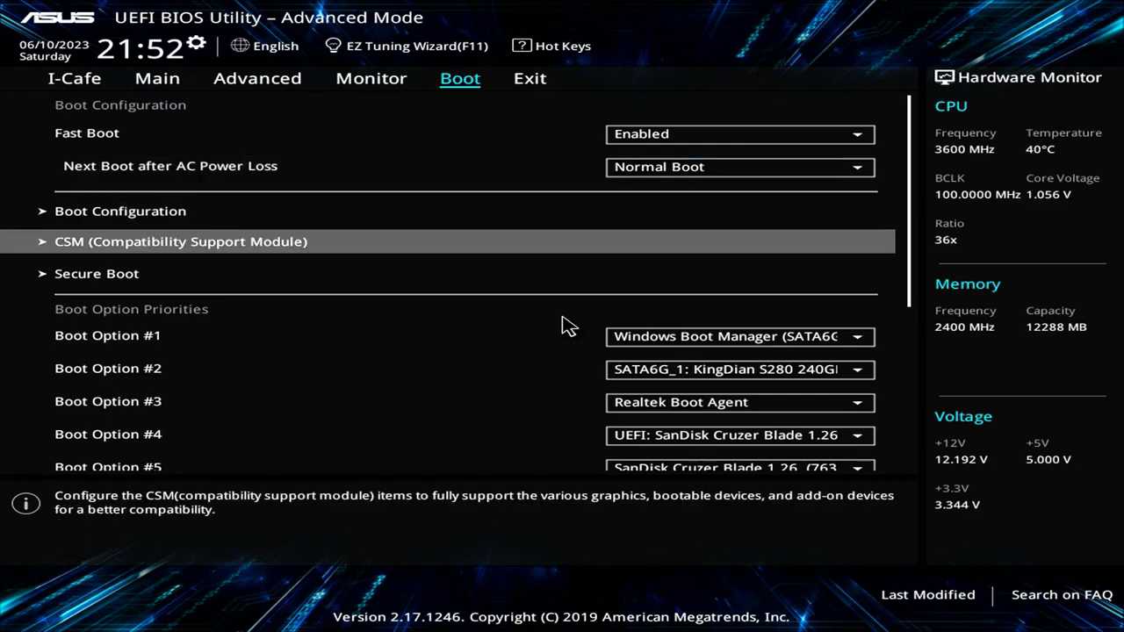
key(Down)
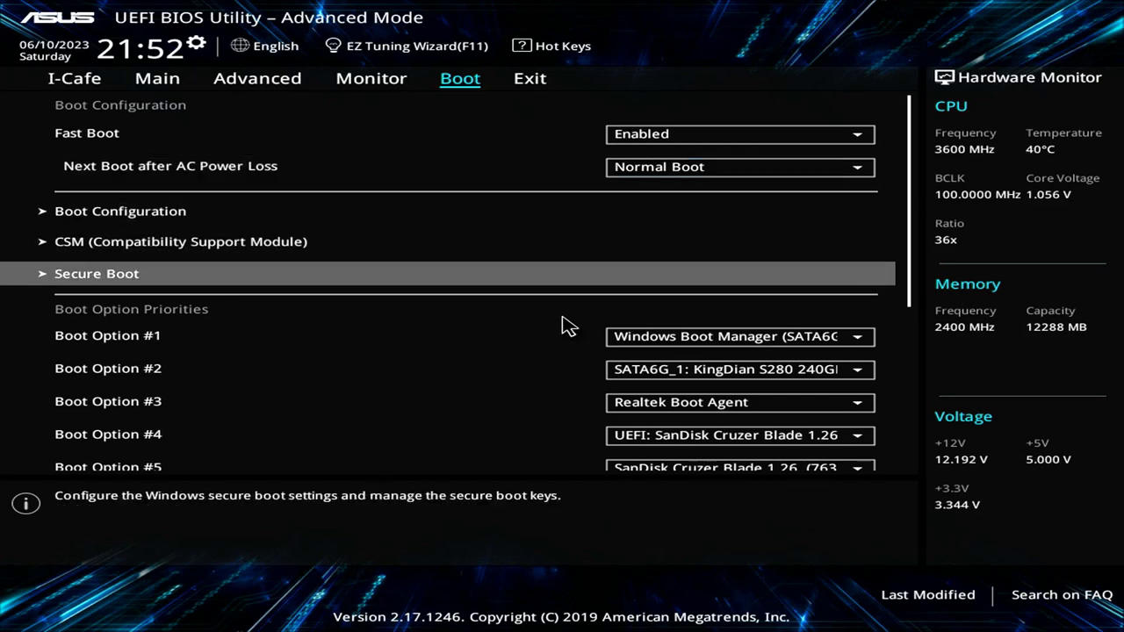
key(Down)
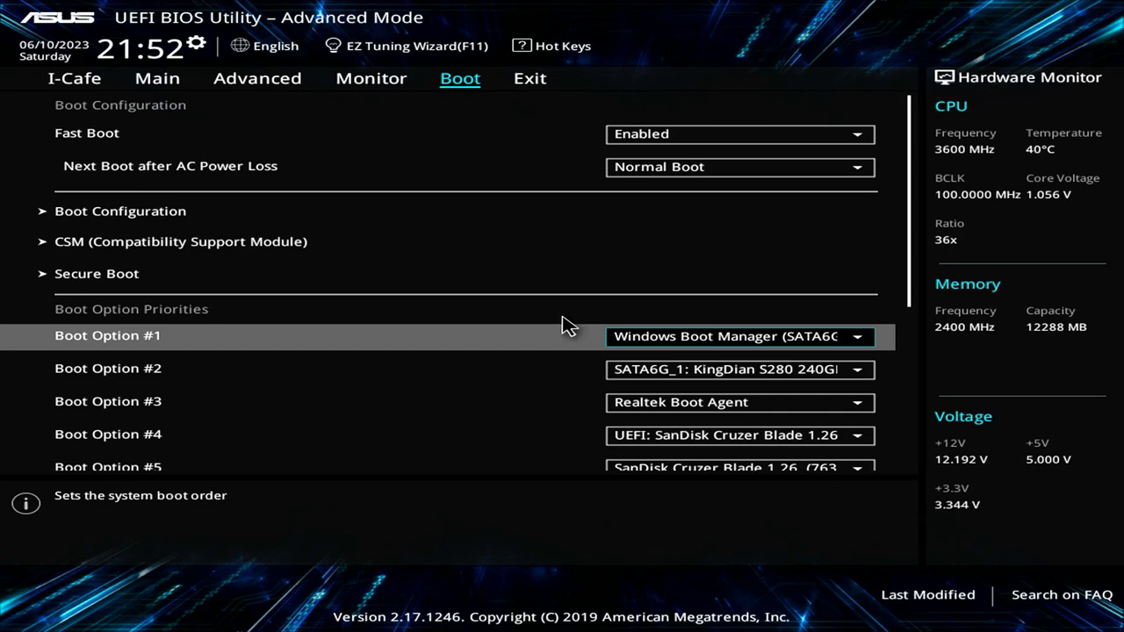
key(Return)
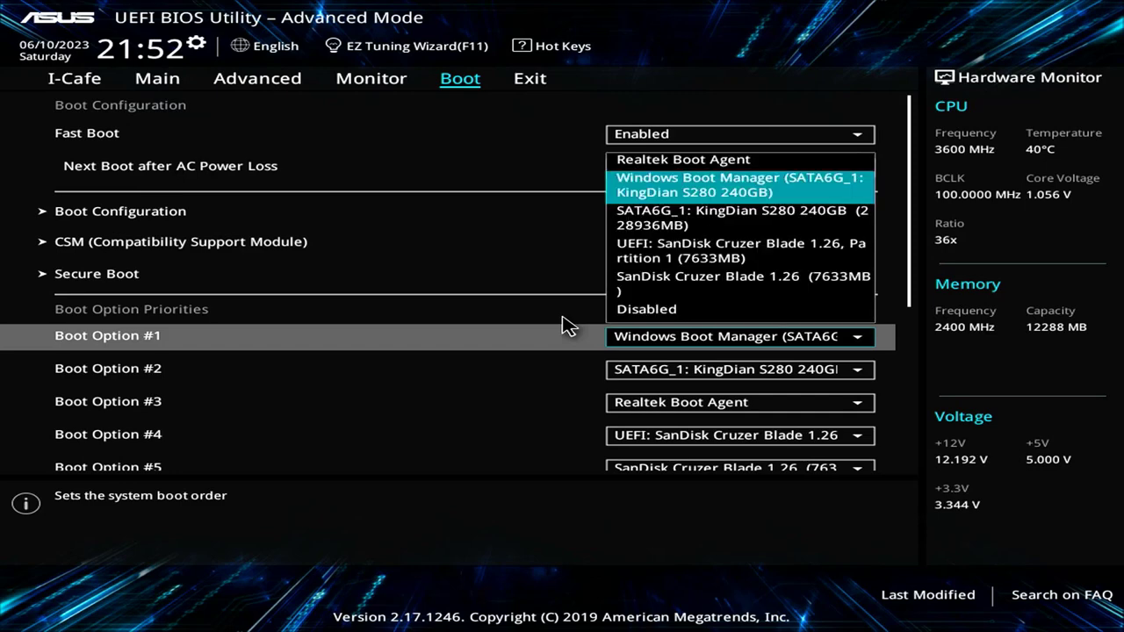
key(Down)
key(Down)
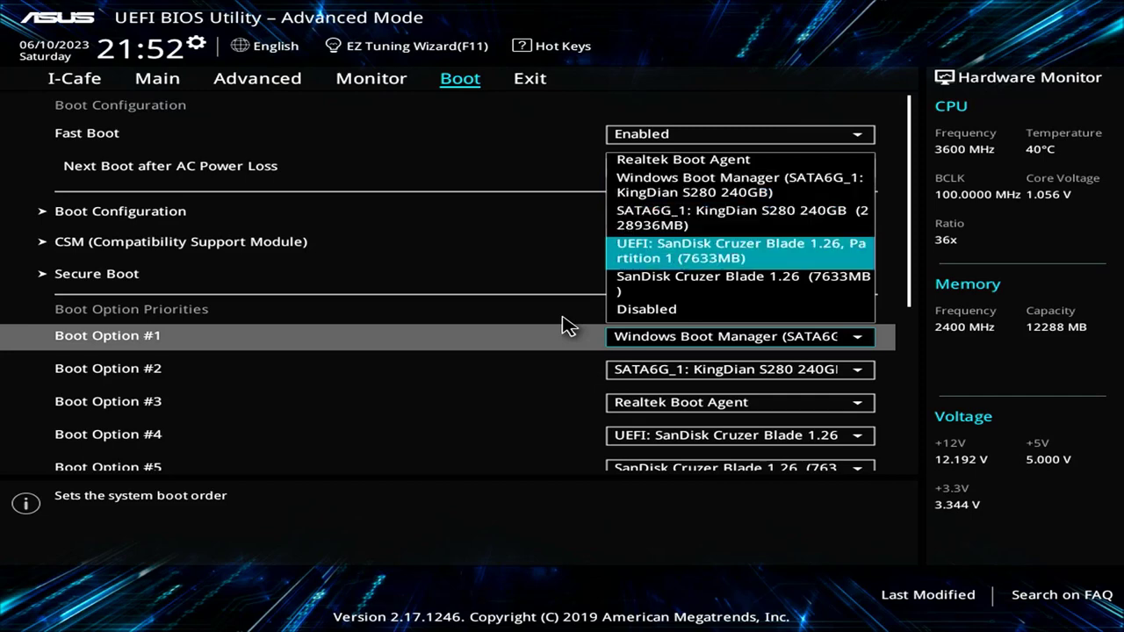
key(Return)
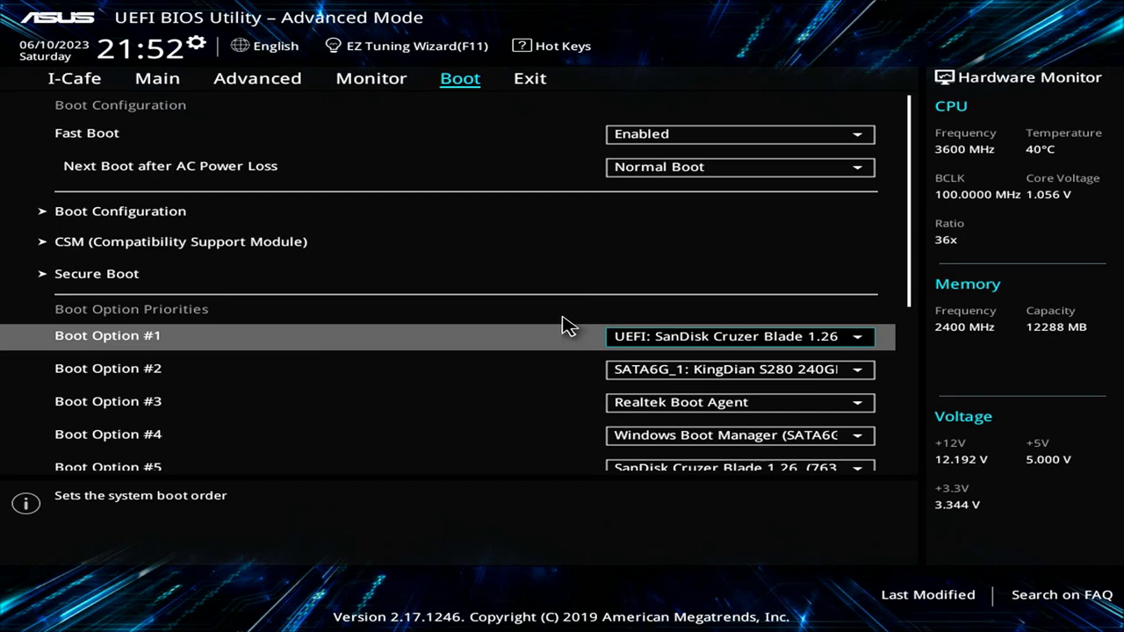
key(F10)
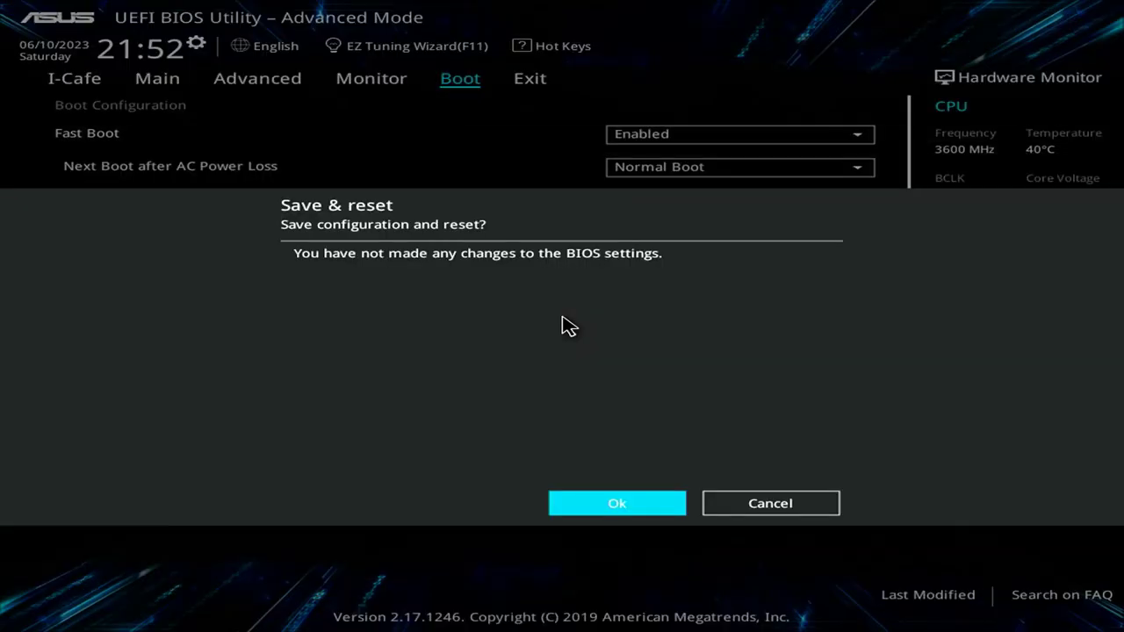
key(Return)
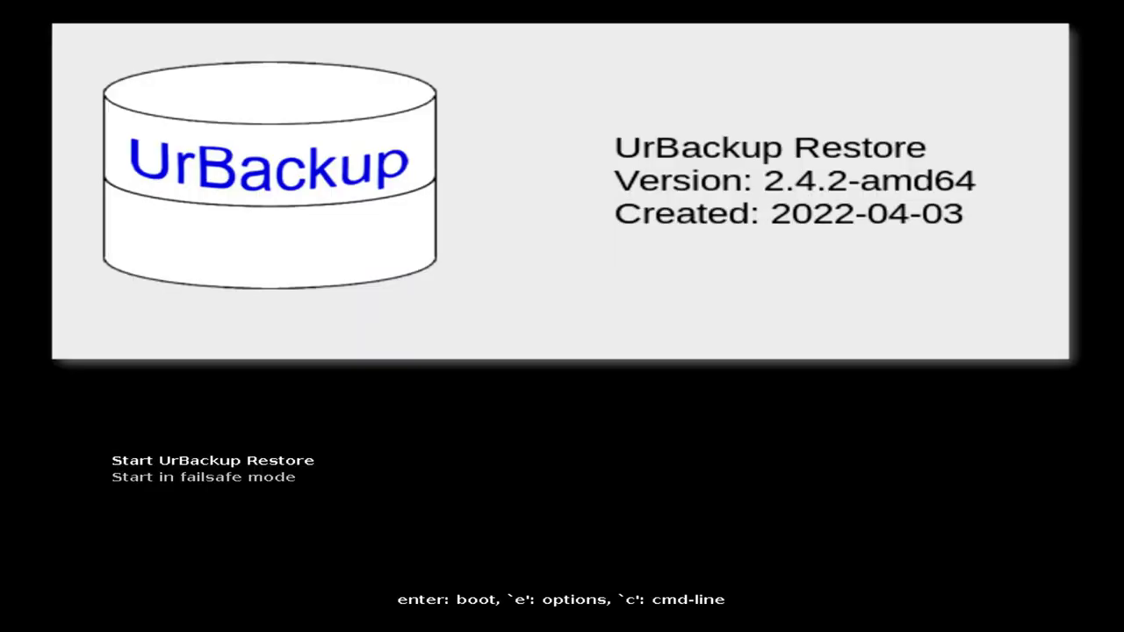
Step: Start UrBackup Restore in the graphical interface, skipping keyboard layout and time zone setup
key(Return)
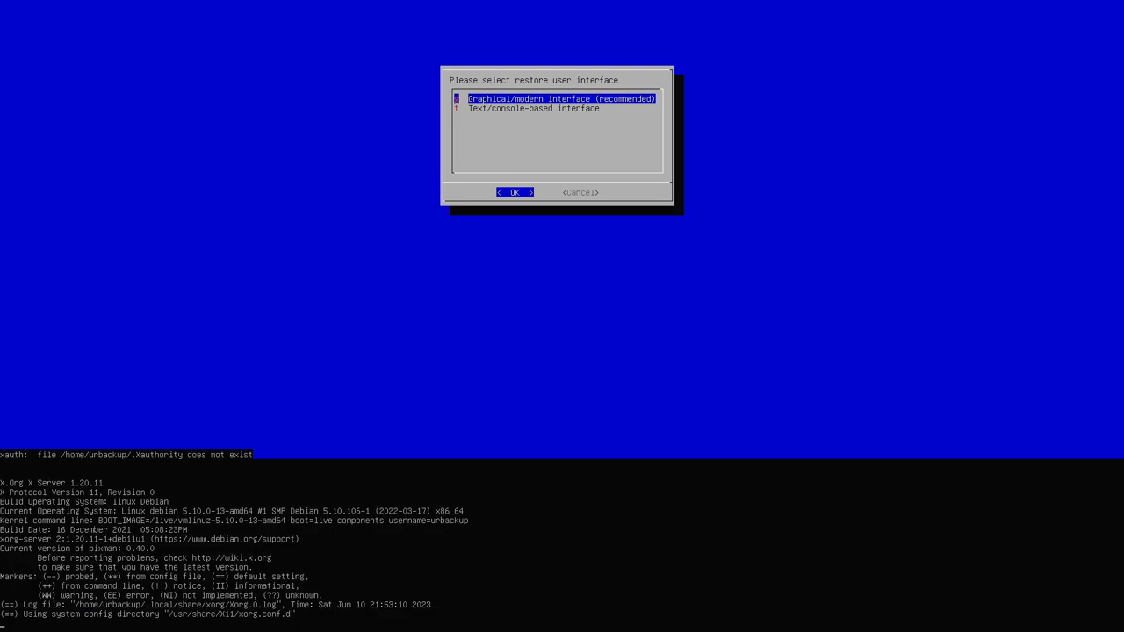
key(Return)
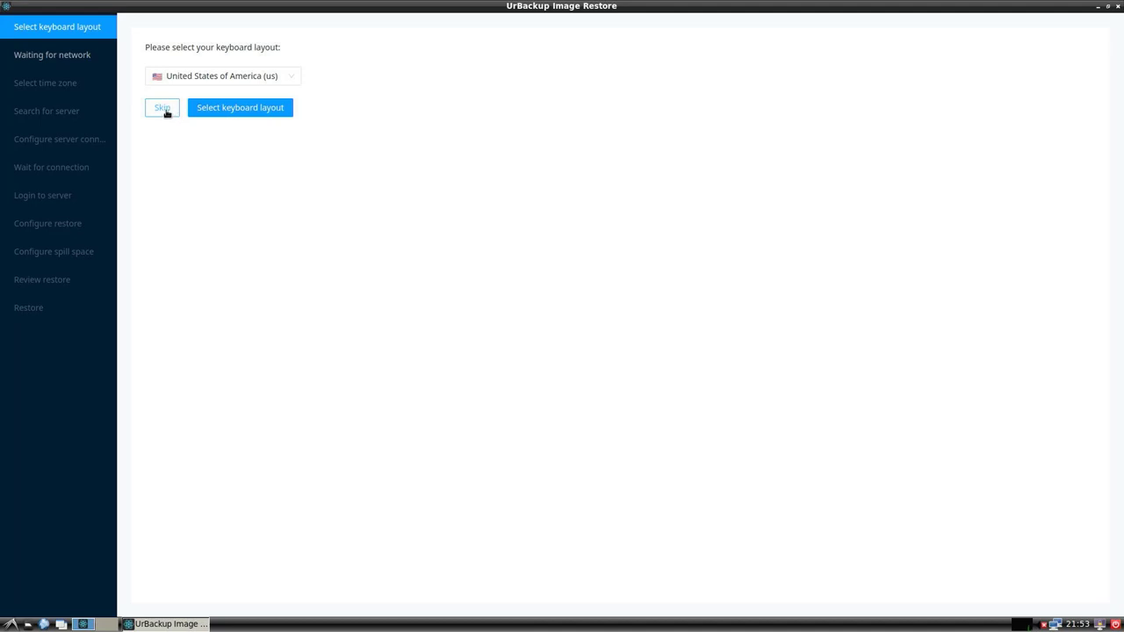
click(163, 108)
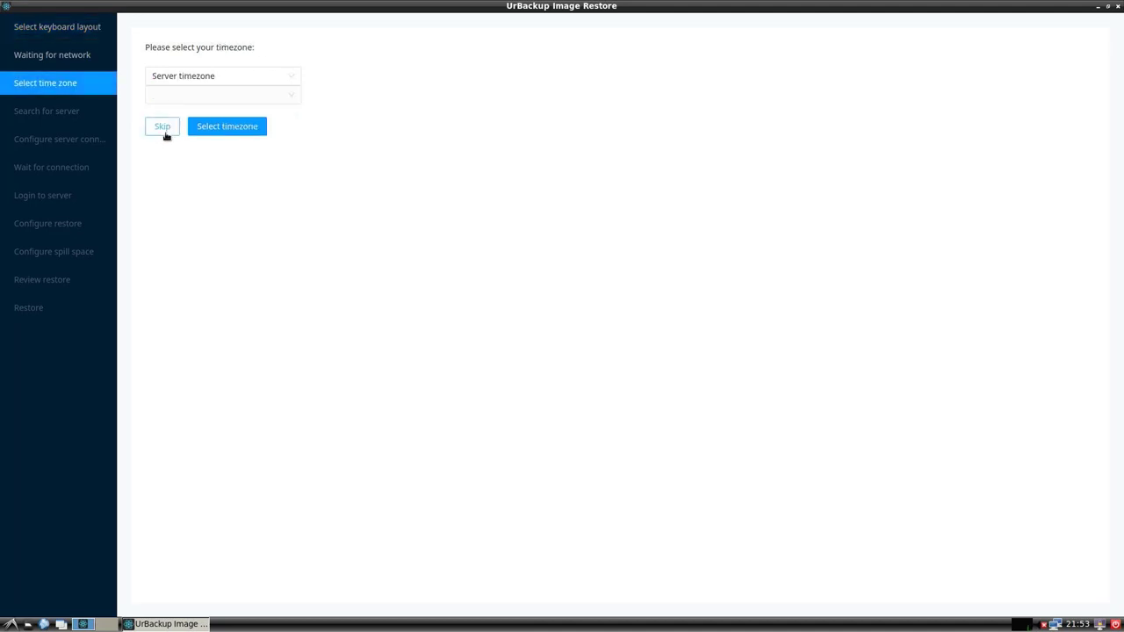
click(168, 130)
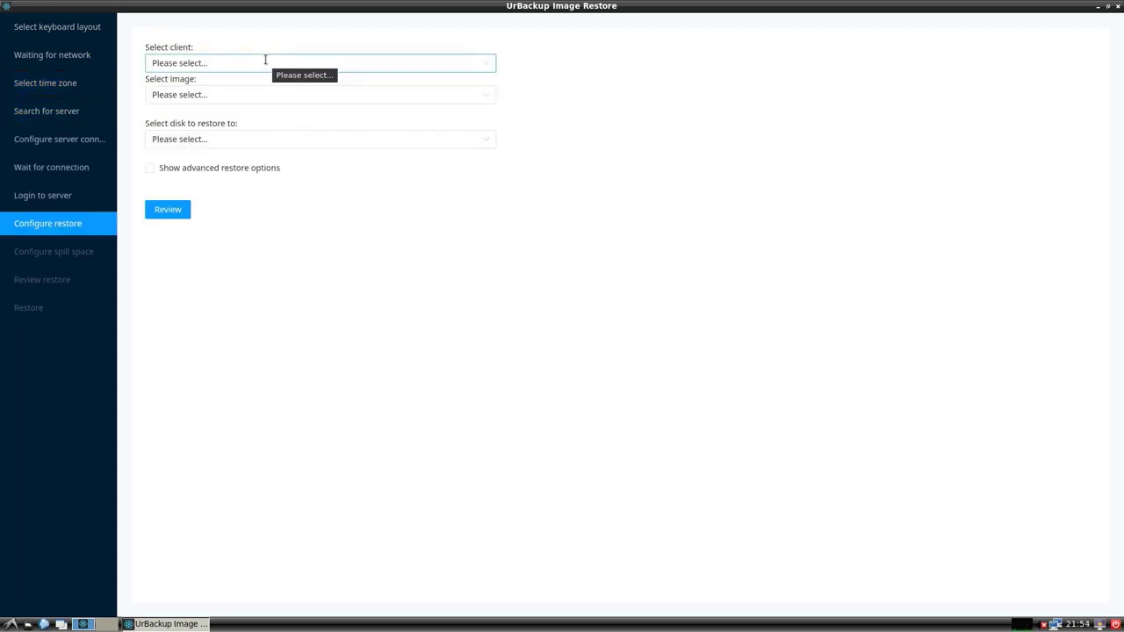
click(266, 61)
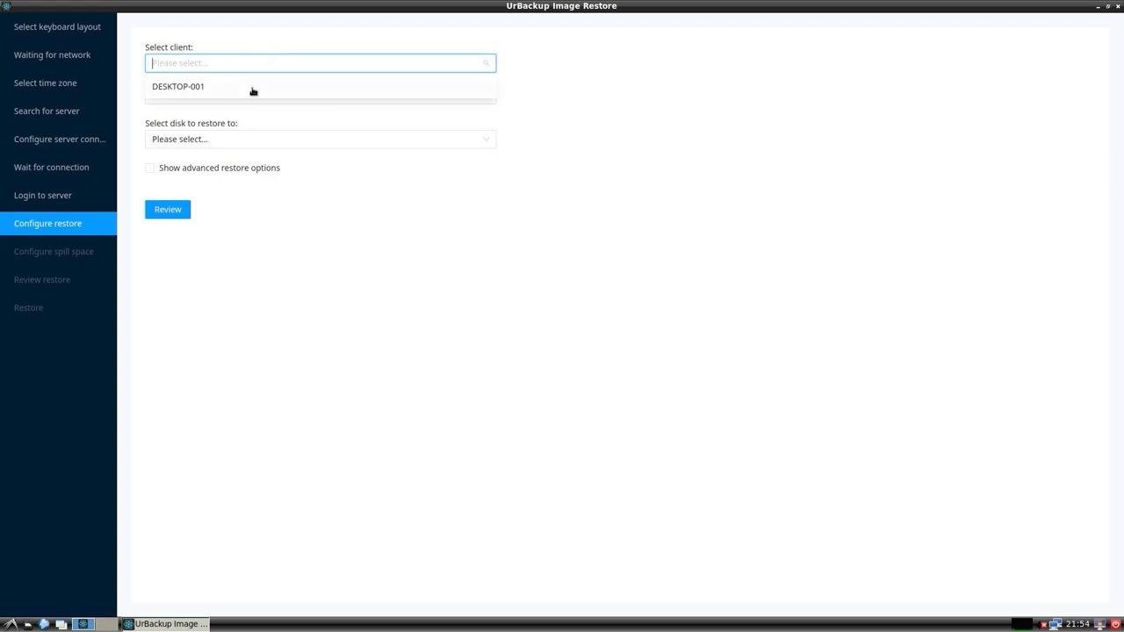
click(252, 88)
click(256, 98)
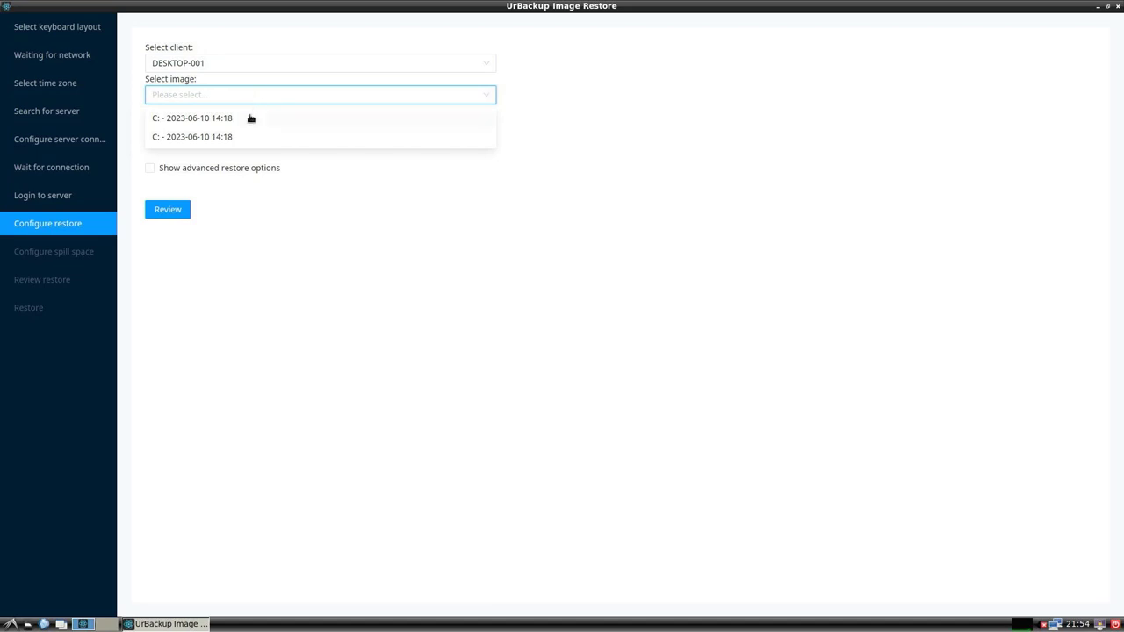
click(250, 118)
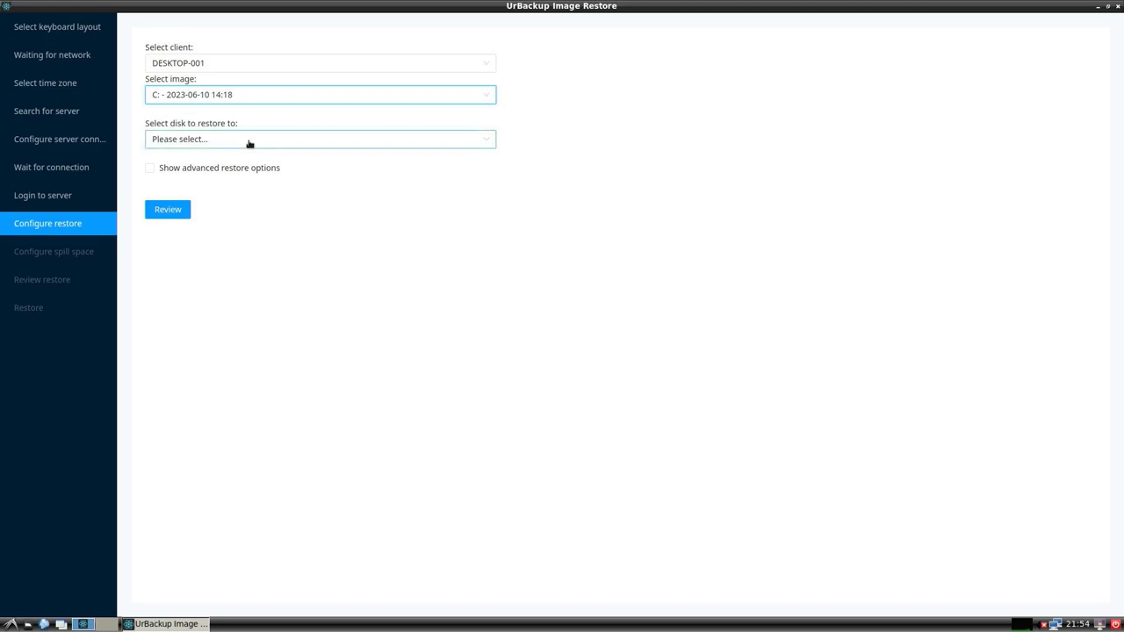
click(249, 143)
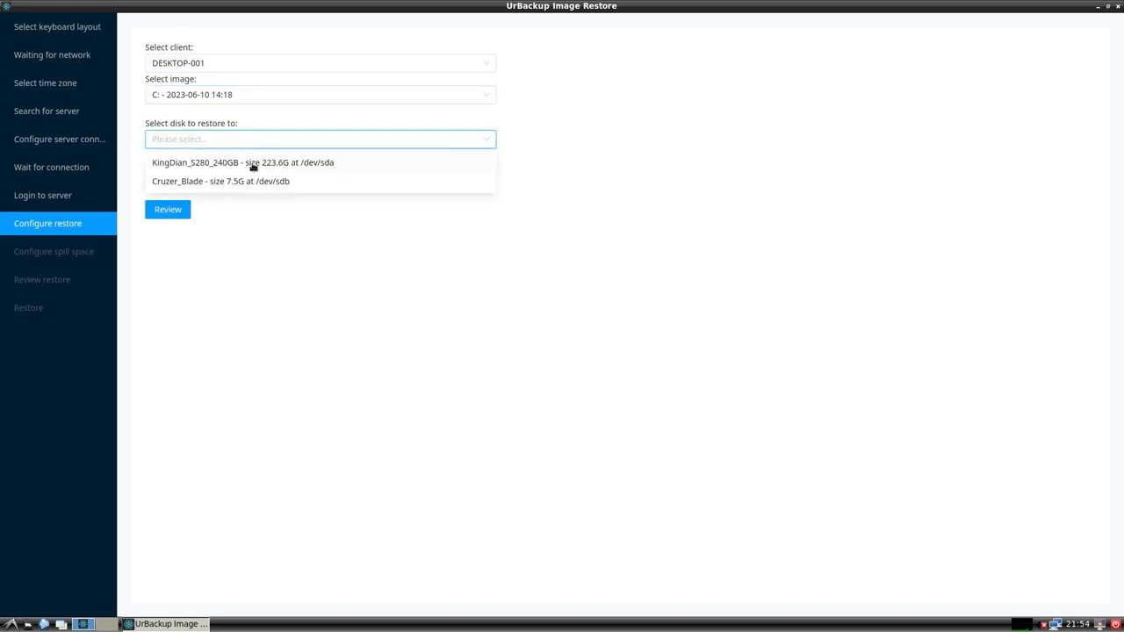
click(253, 164)
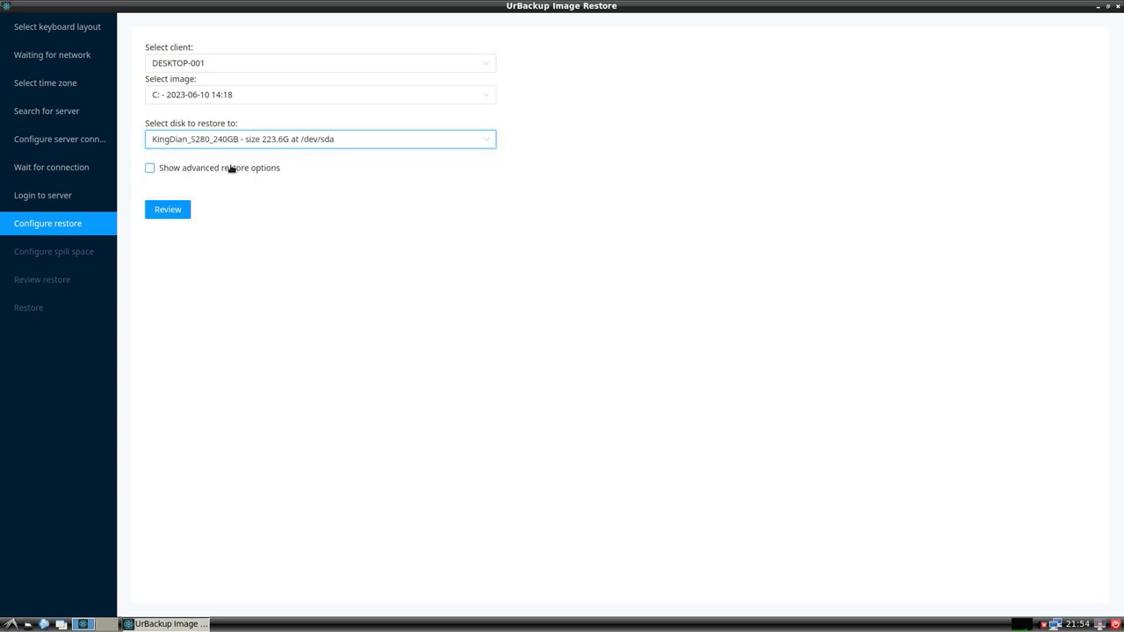
click(216, 169)
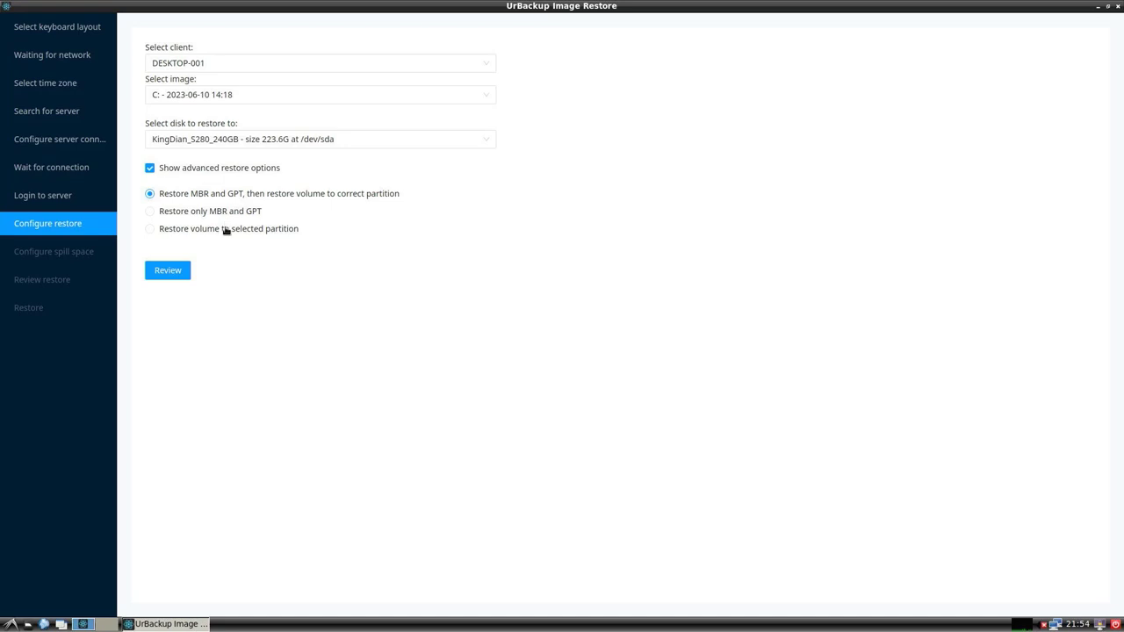
Step: Hide advanced options, review the disk overwrite warning, and start the image restore
click(225, 168)
click(181, 214)
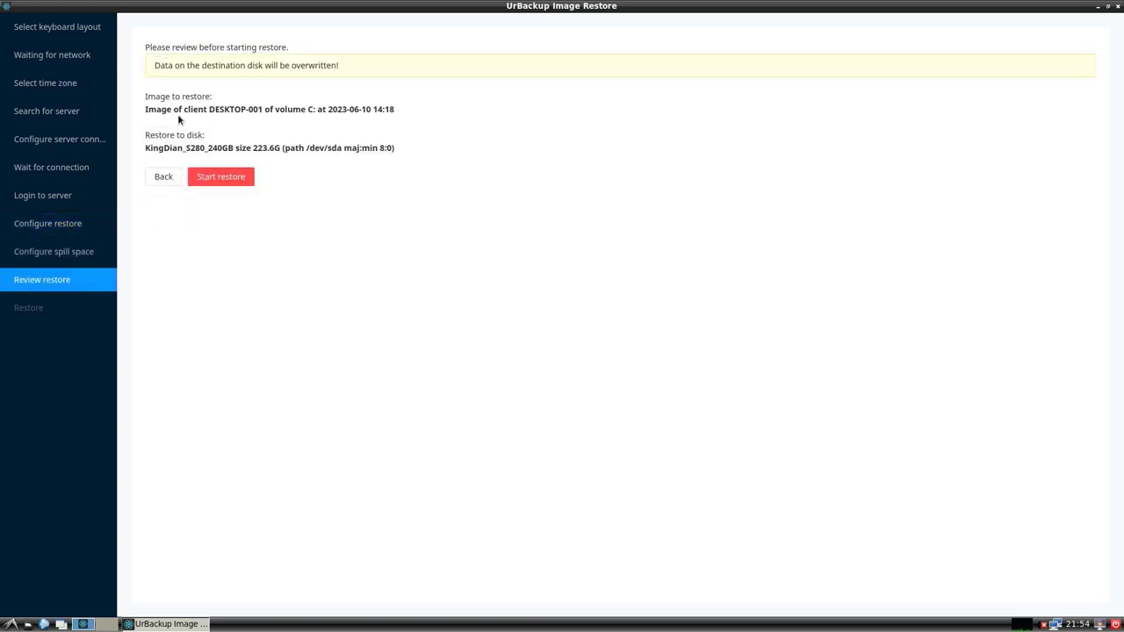
drag(154, 65, 342, 68)
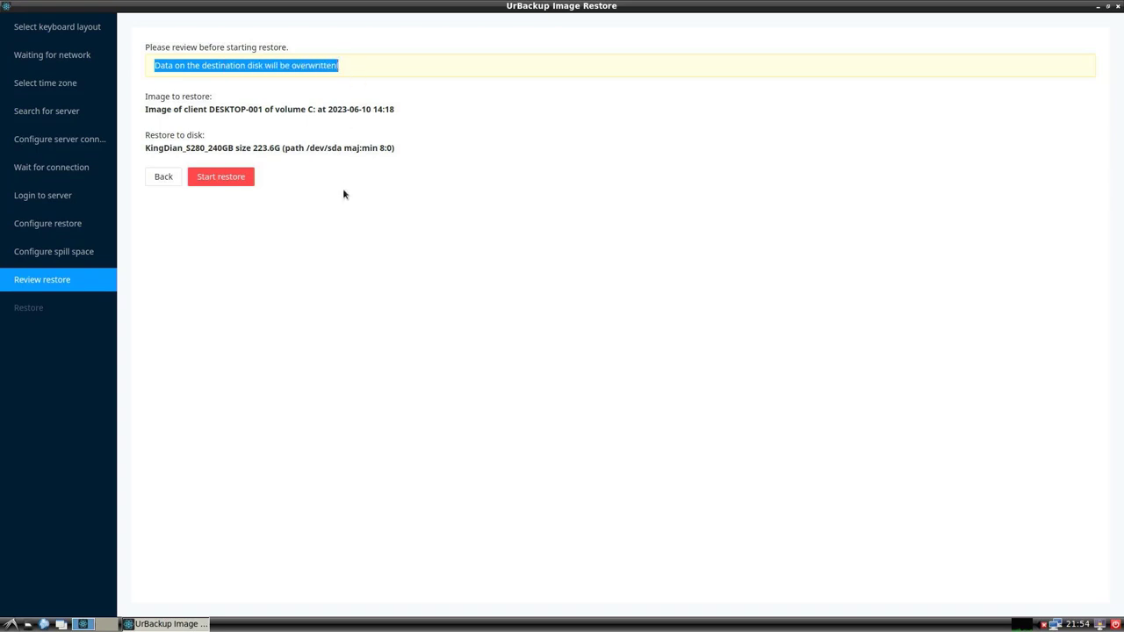
click(223, 178)
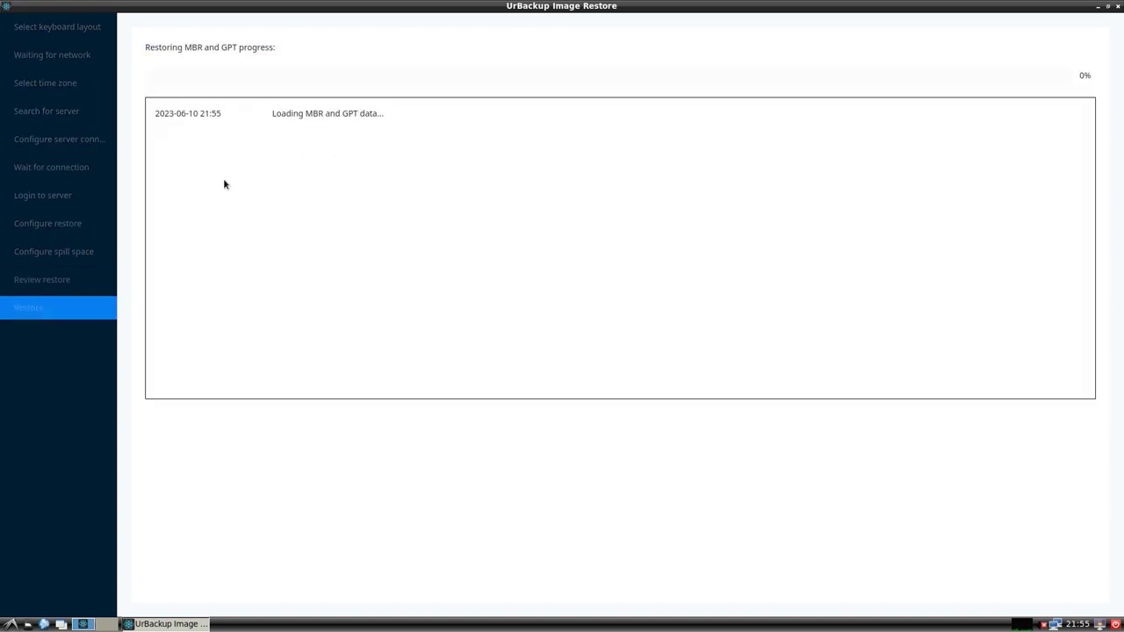
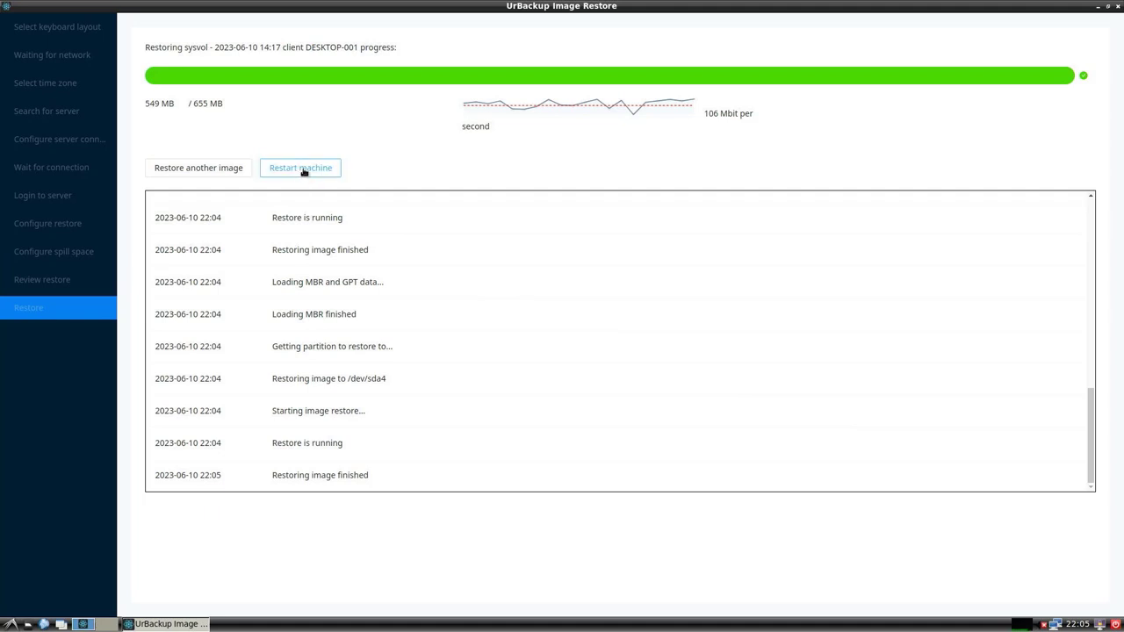
Step: Restart the machine now that the sysvol image restore to /dev/sda4 has finished
click(303, 168)
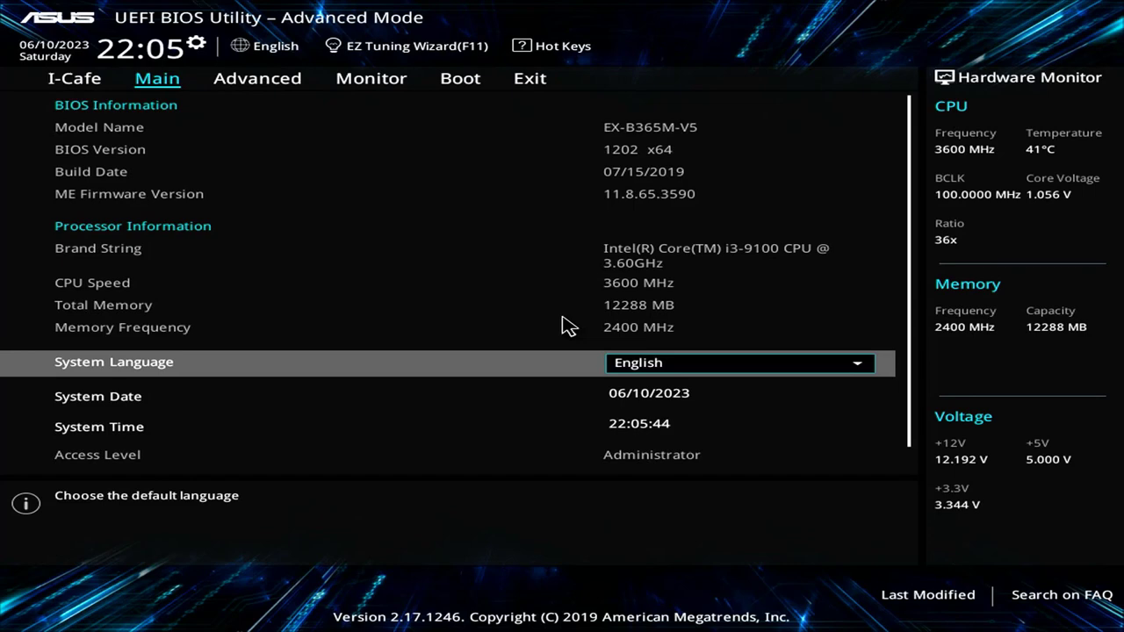
Step: On the Boot tab, set Boot Option #1 to Windows Boot Manager and save-and-reset with F10
key(Right)
key(Right)
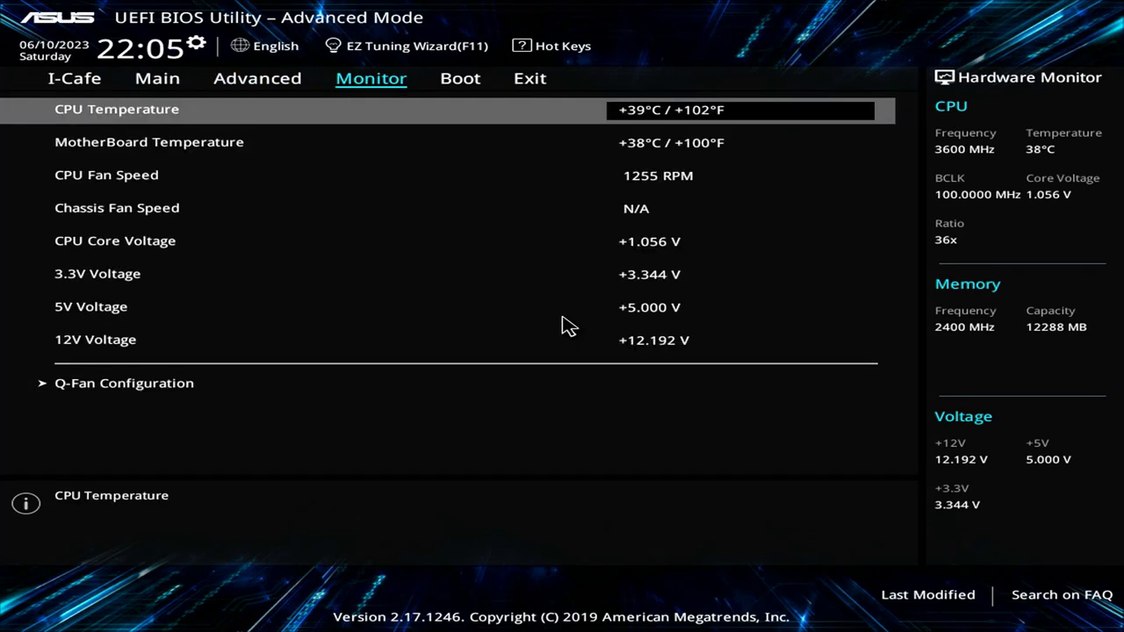
key(Right)
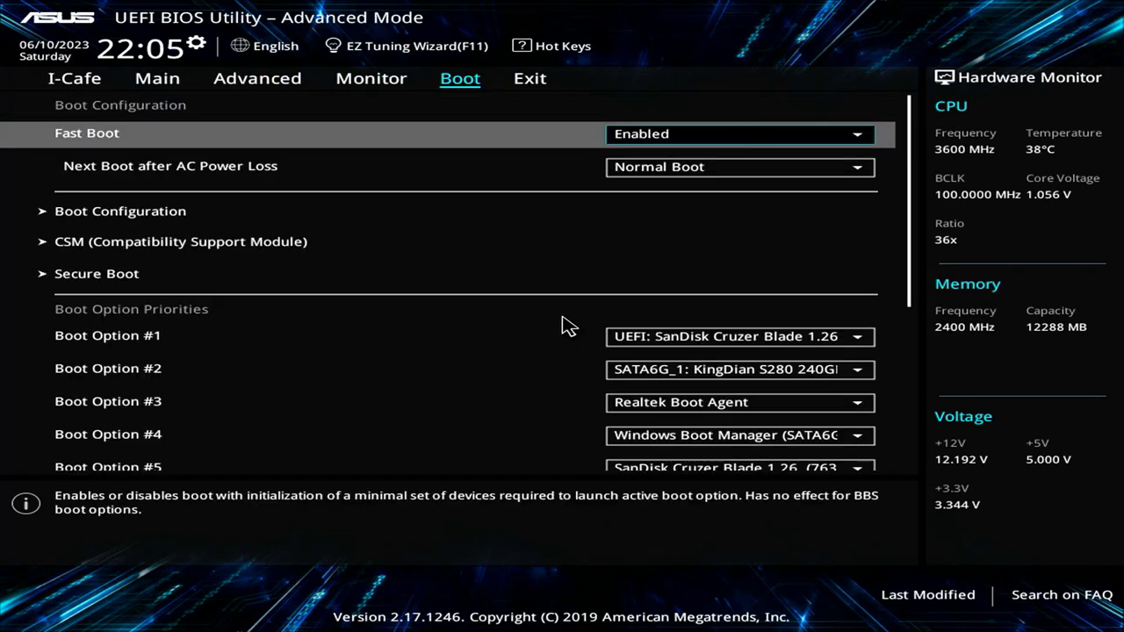
key(Down)
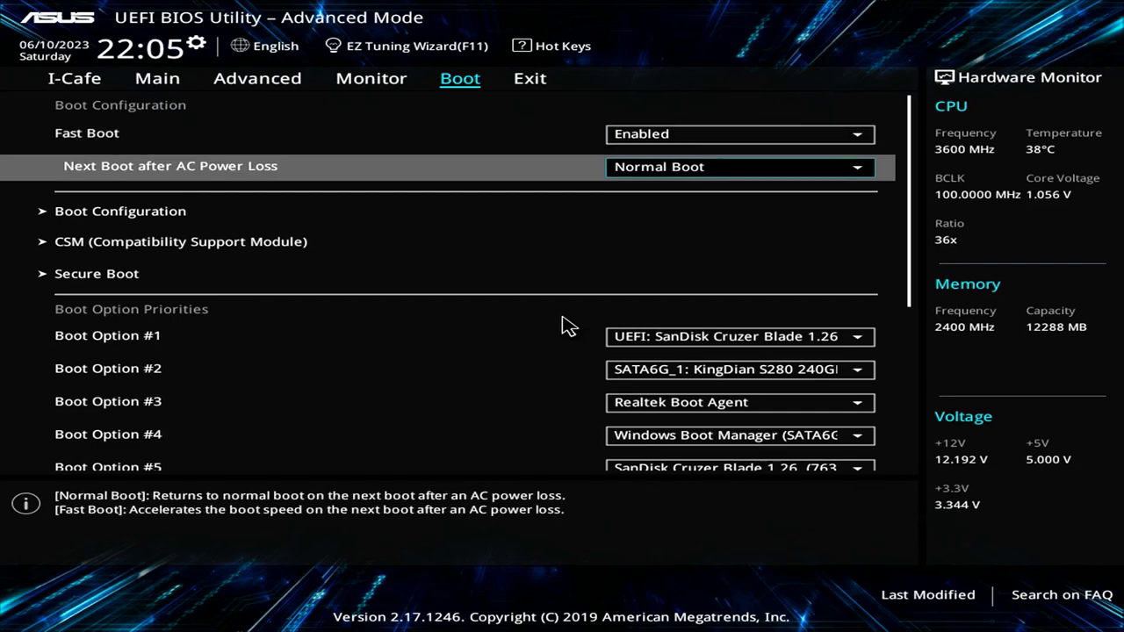
key(Down)
key(Down)
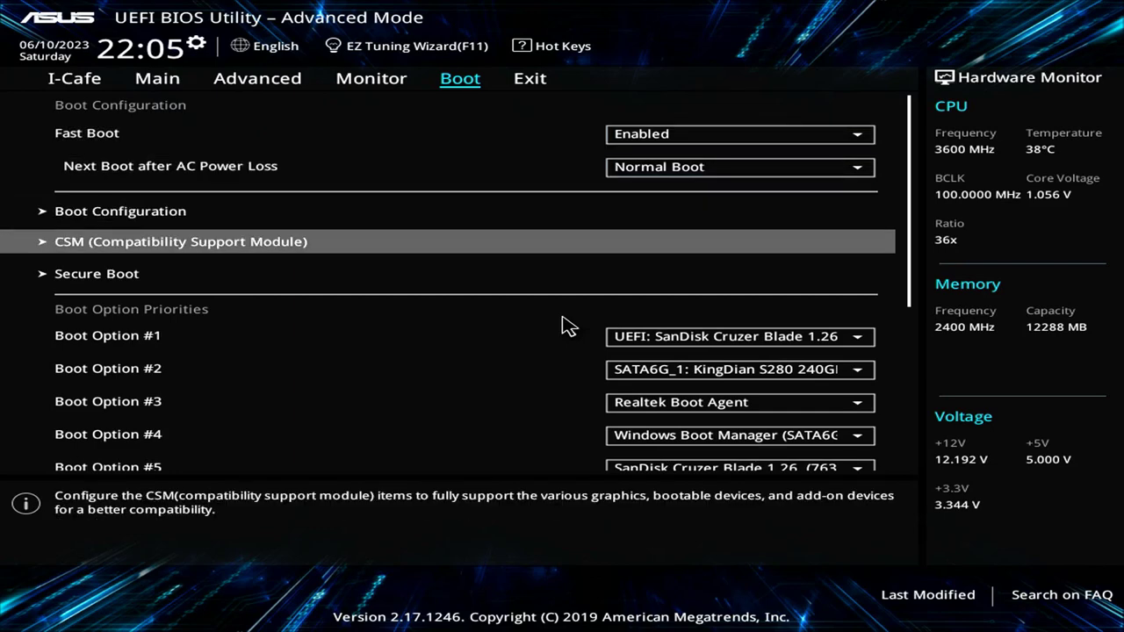
key(Down)
key(Down)
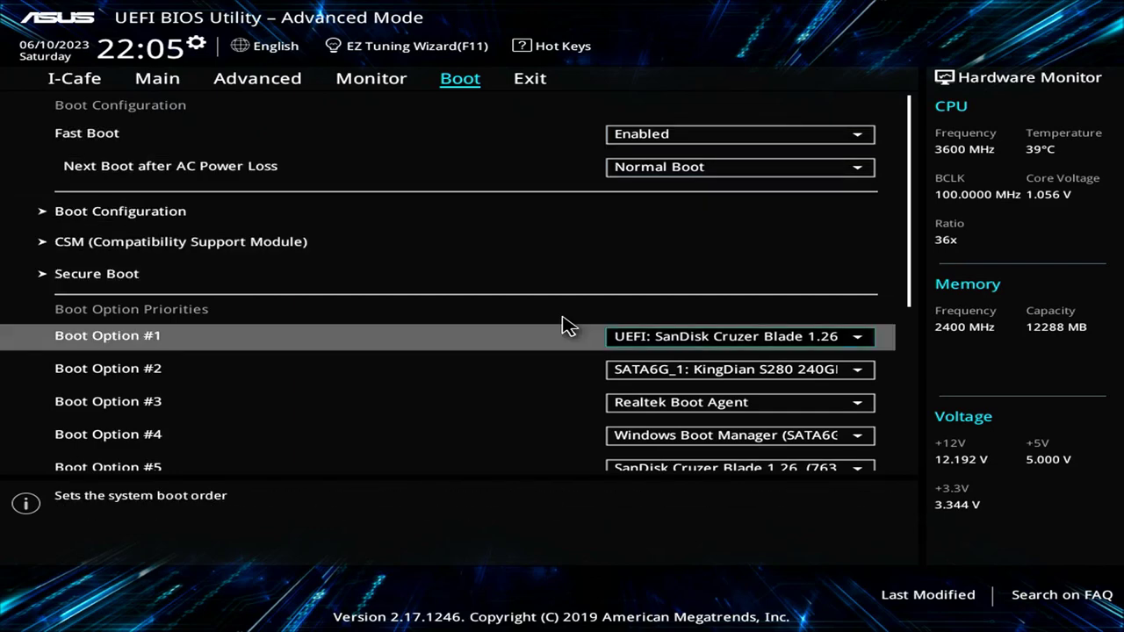
key(Return)
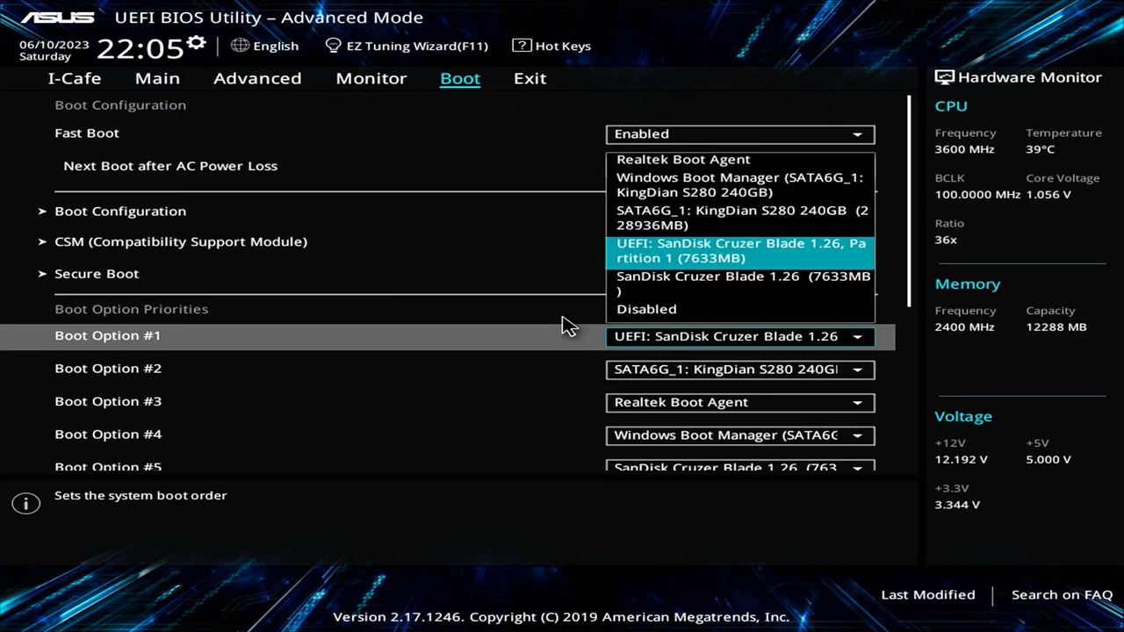
key(Up)
key(Up)
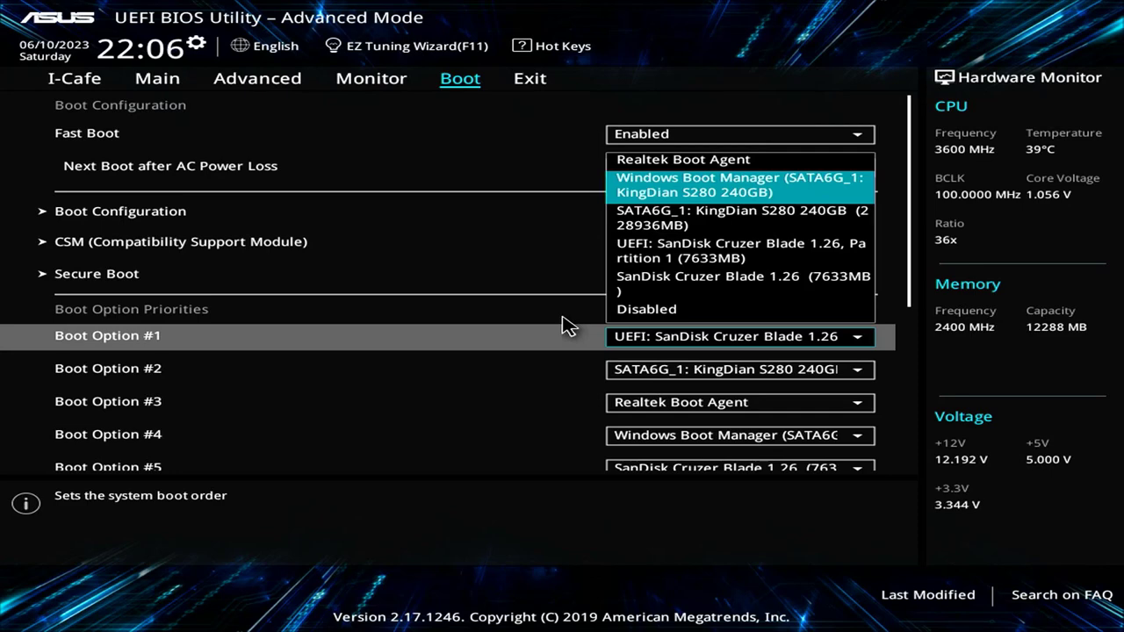
key(Return)
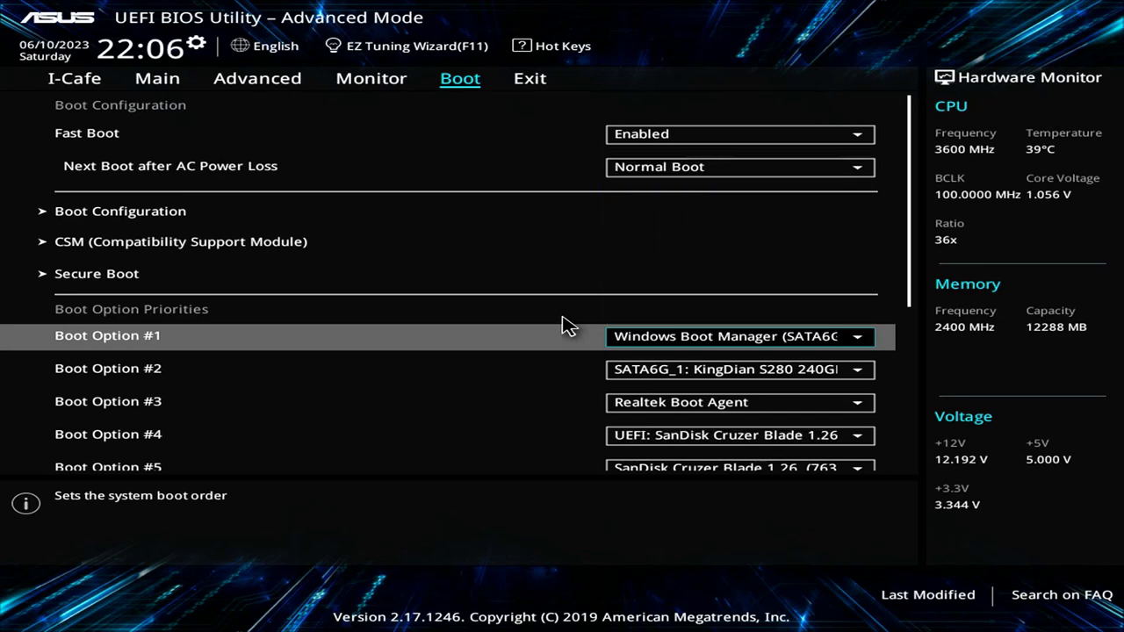
key(F10)
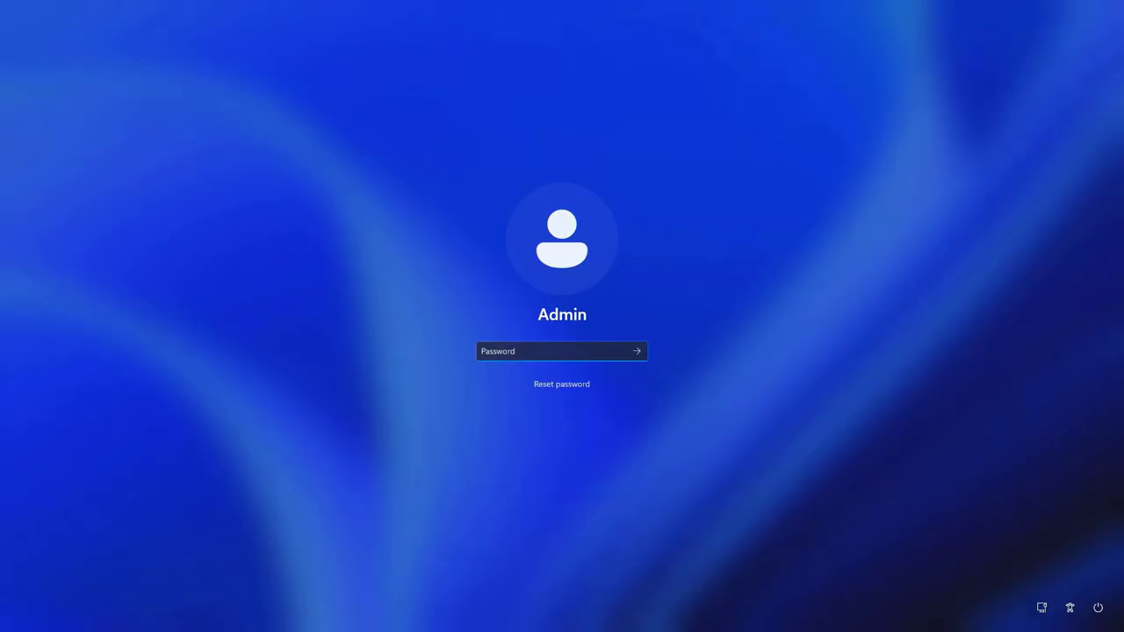
Step: Enter the Admin account PIN to sign in to Windows 11
text(1234)
key(Return)
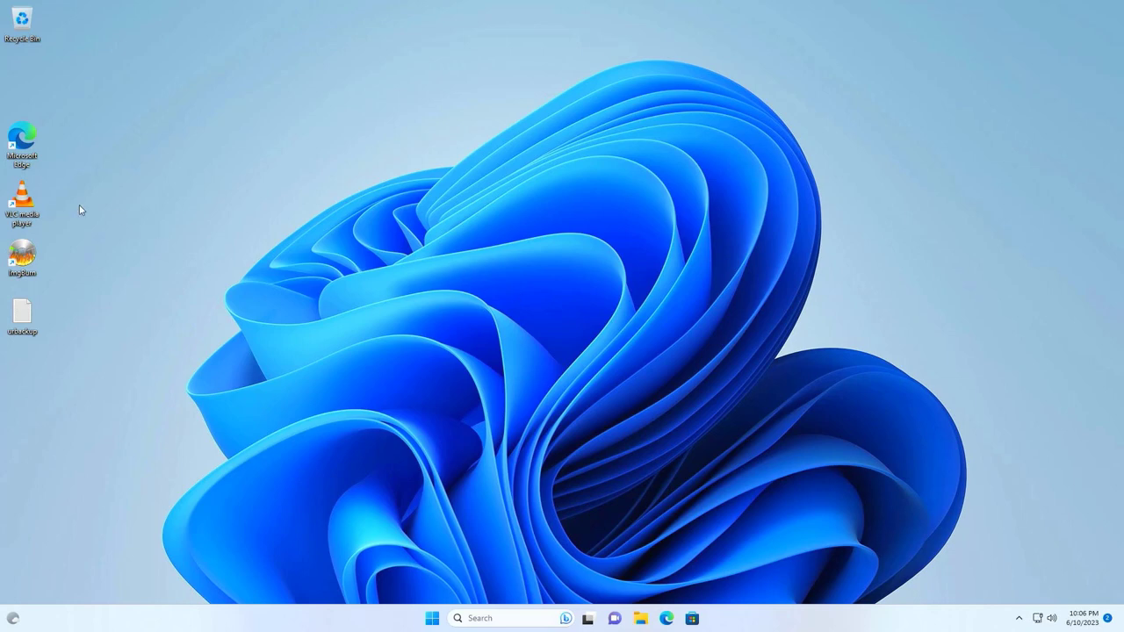
Step: Open the urbackup notes file from the desktop in Notepad and look over its install commands
drag(70, 209, 88, 254)
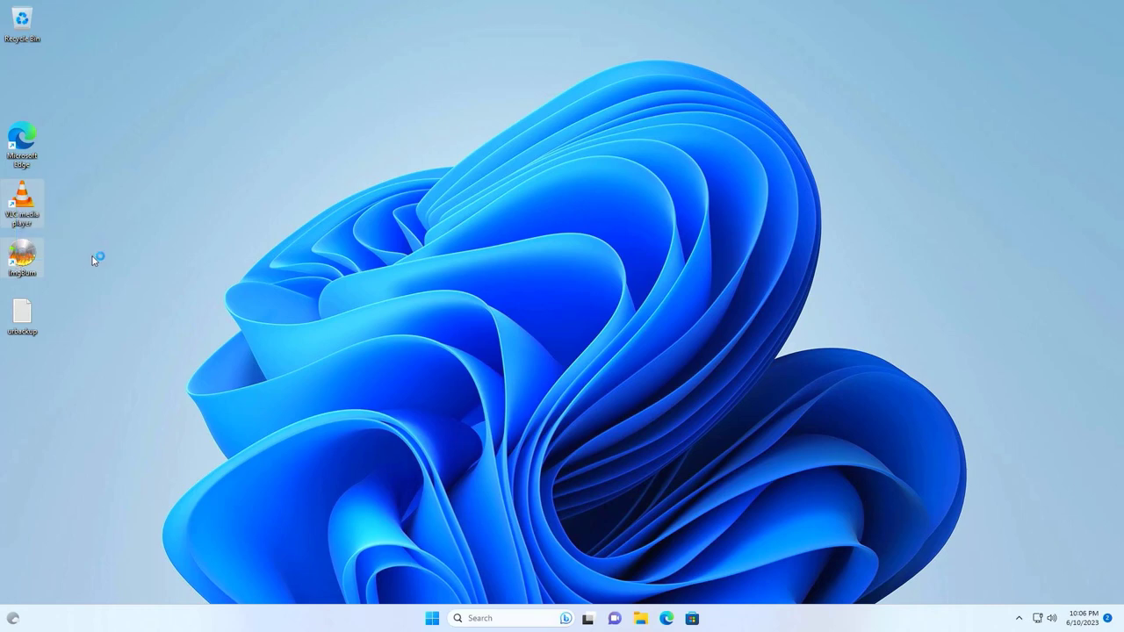
click(94, 260)
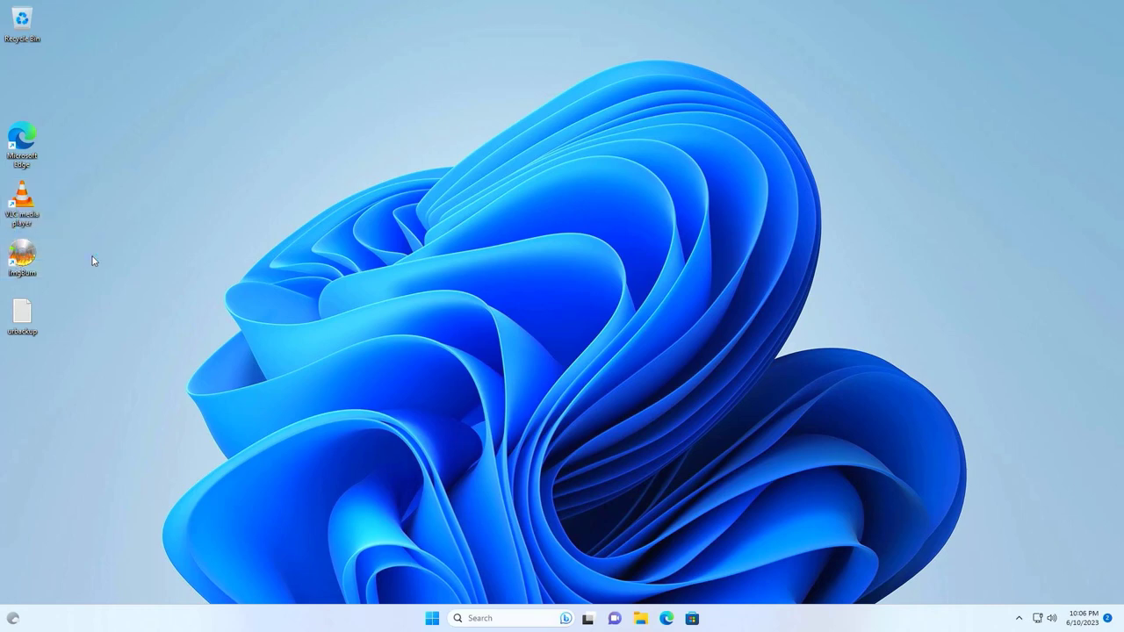
double_click(24, 312)
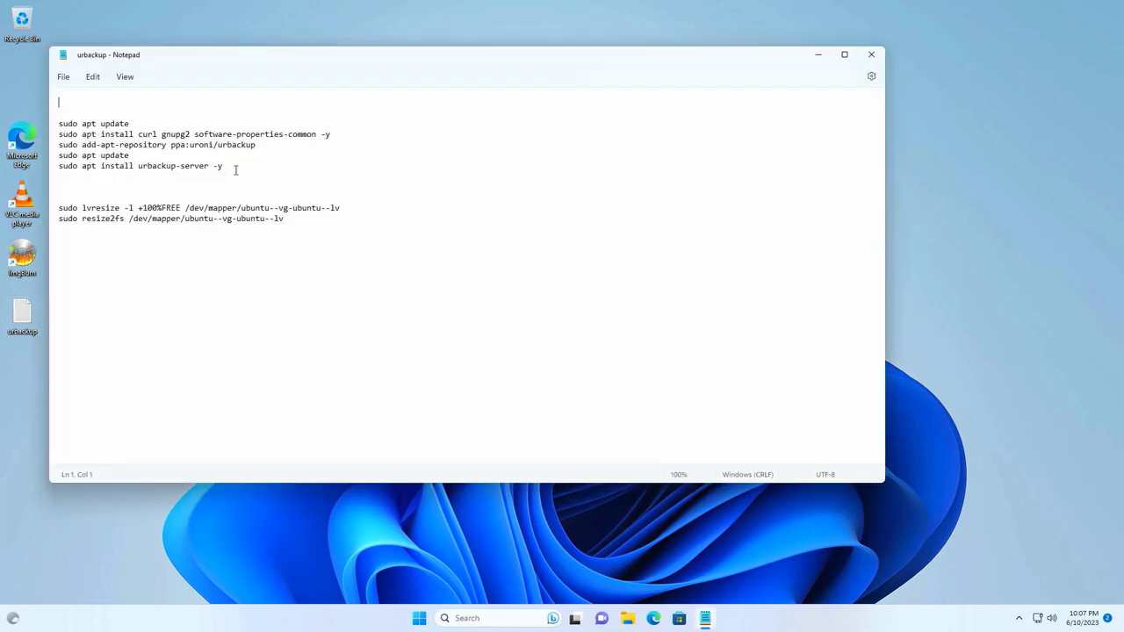
drag(236, 169, 45, 115)
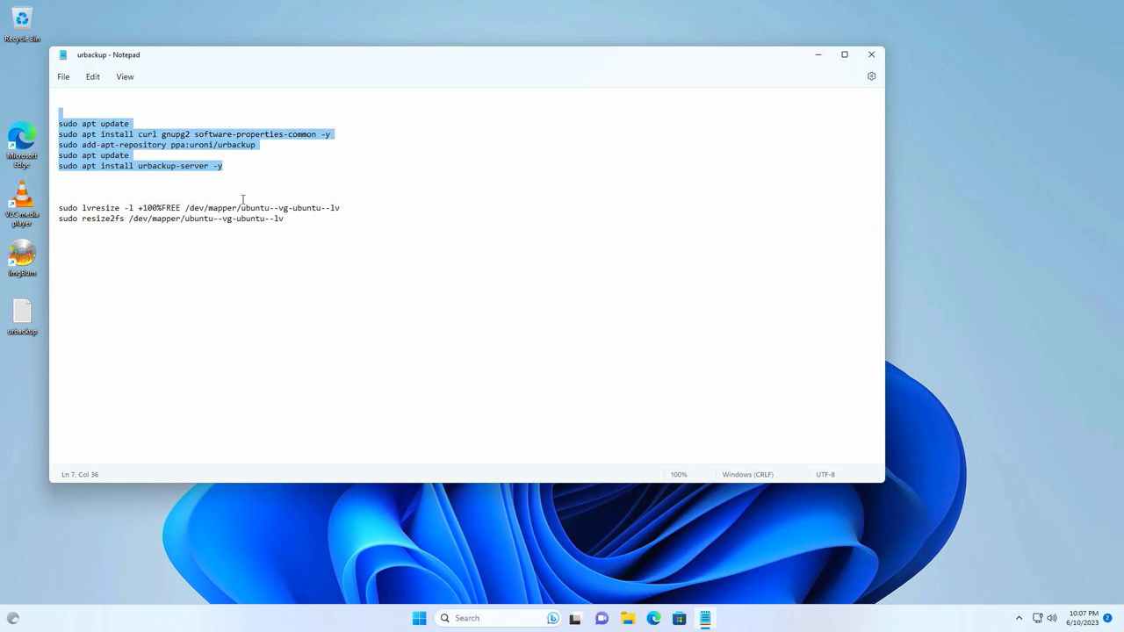
click(349, 270)
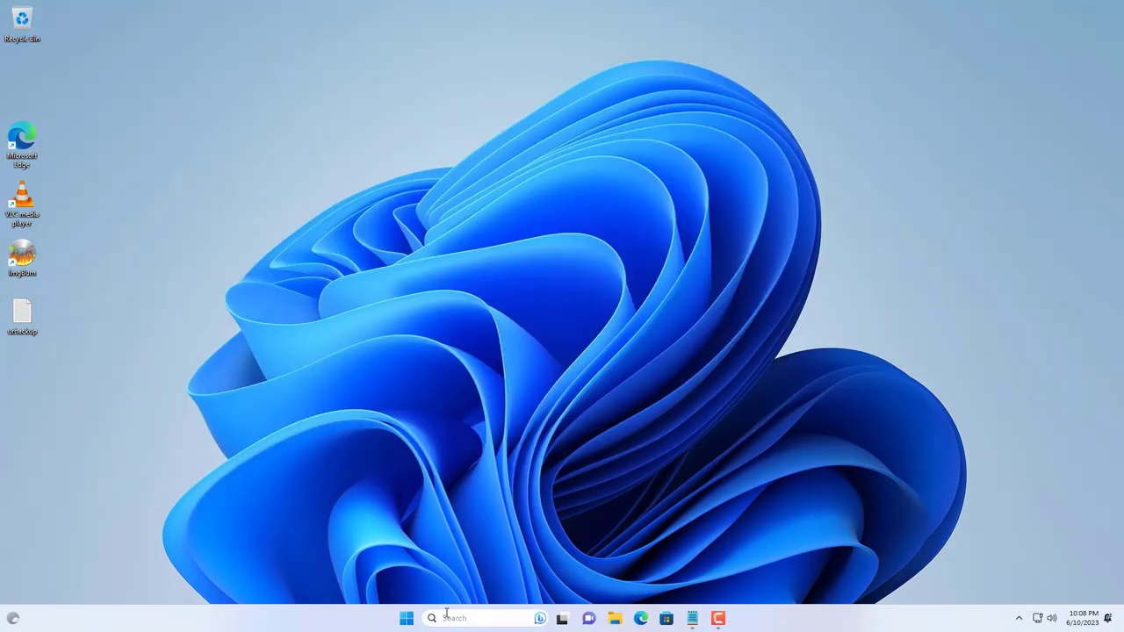
Step: From a new Command Prompt, SSH into the server at 192.168.1.50 and log in
click(446, 617)
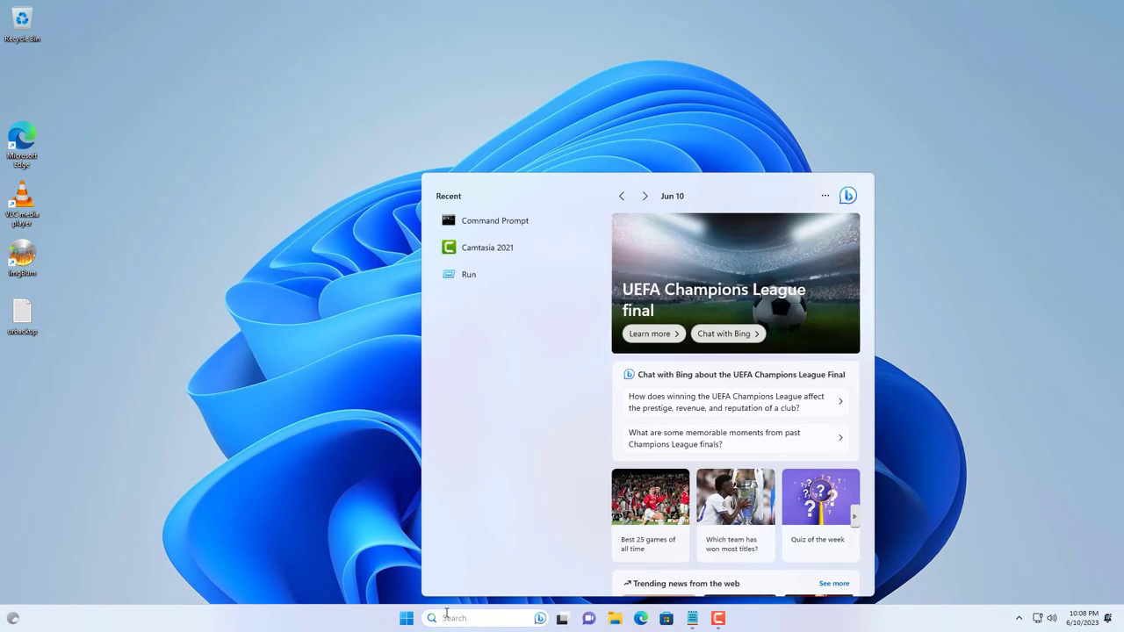
text(cmd)
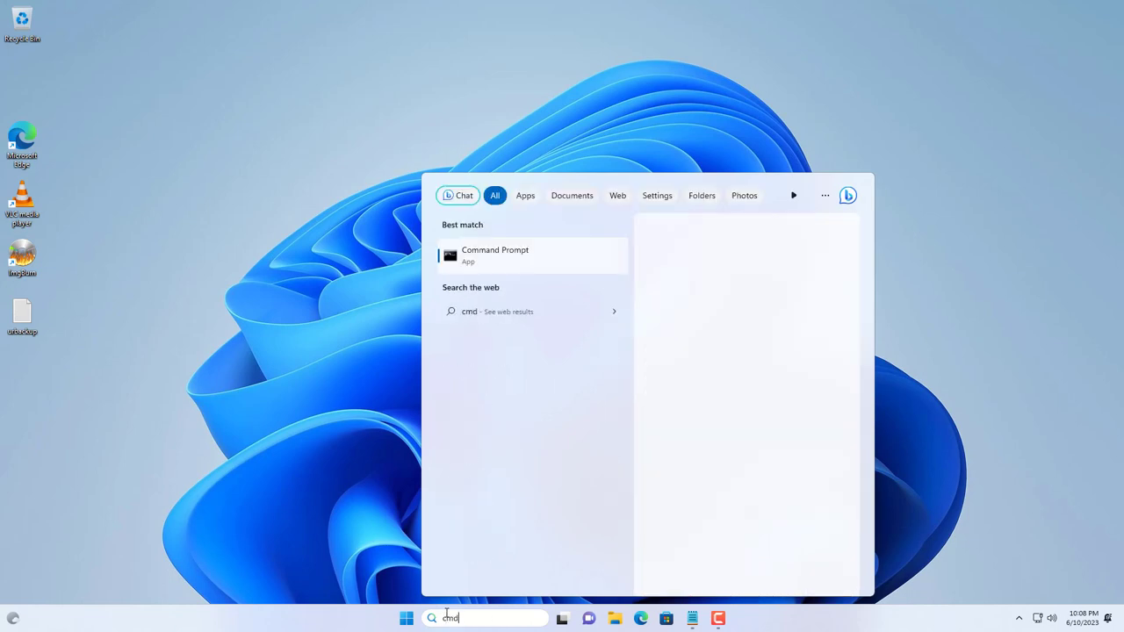
key(Return)
text(ss)
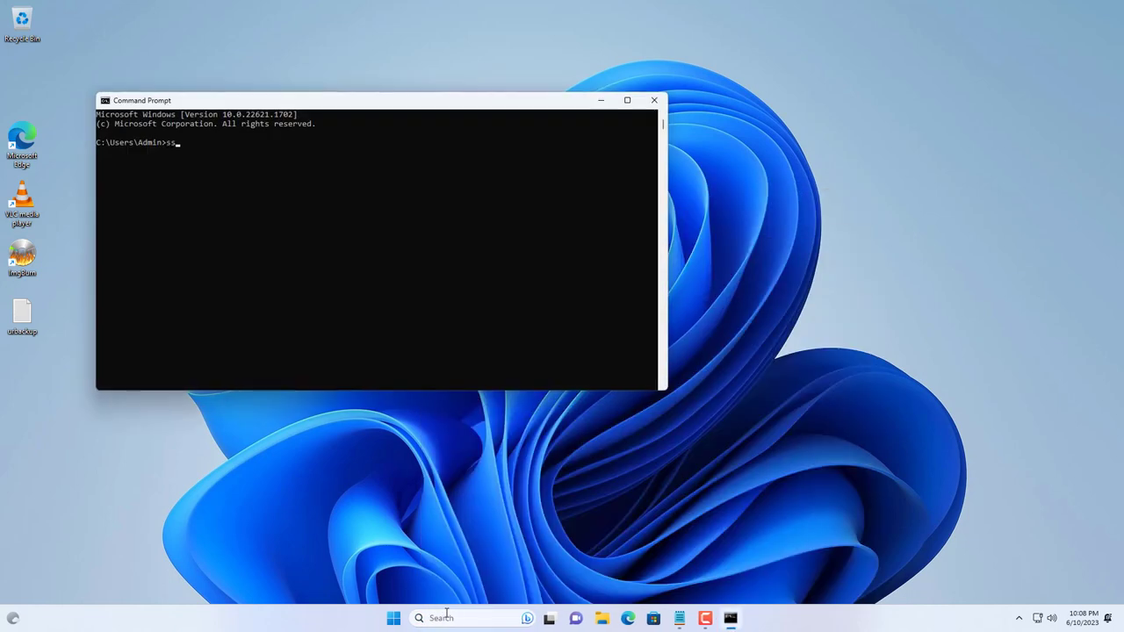
text(h netvn@192.168.1.50)
key(Return)
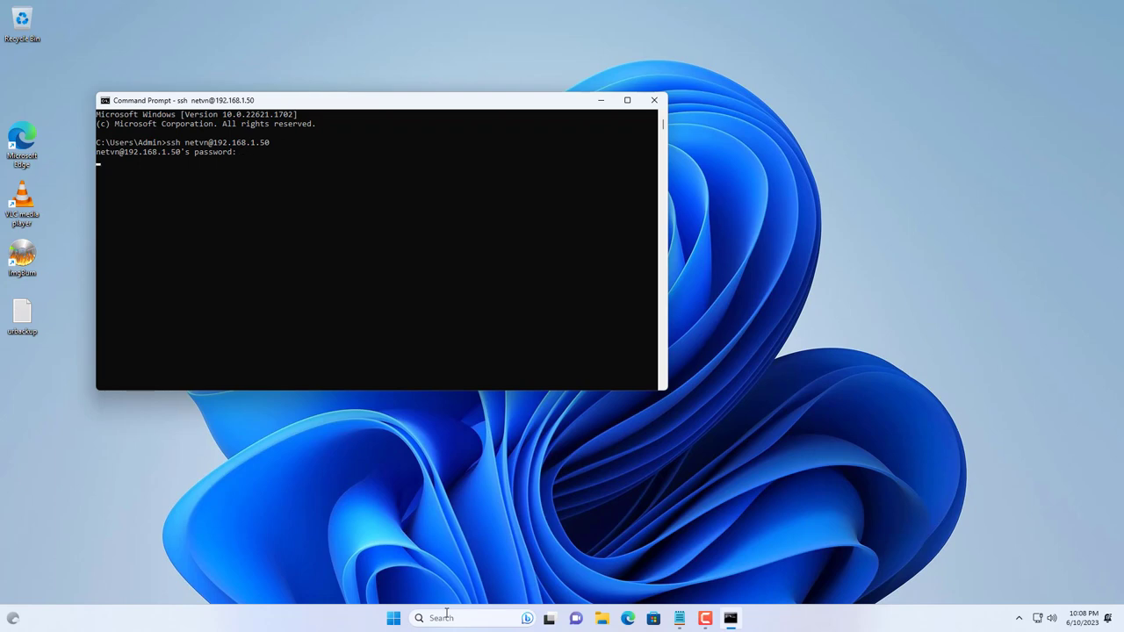
key(Return)
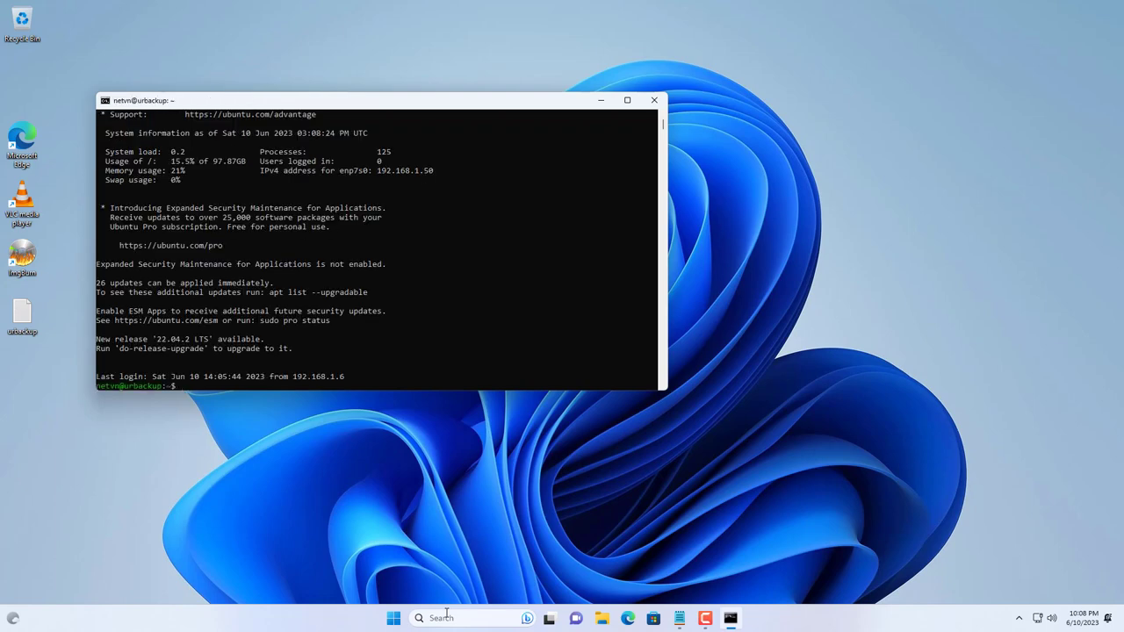
Step: Clear the terminal and run df -h, showing the root volume at 98G with 78G available
text(clear)
key(Return)
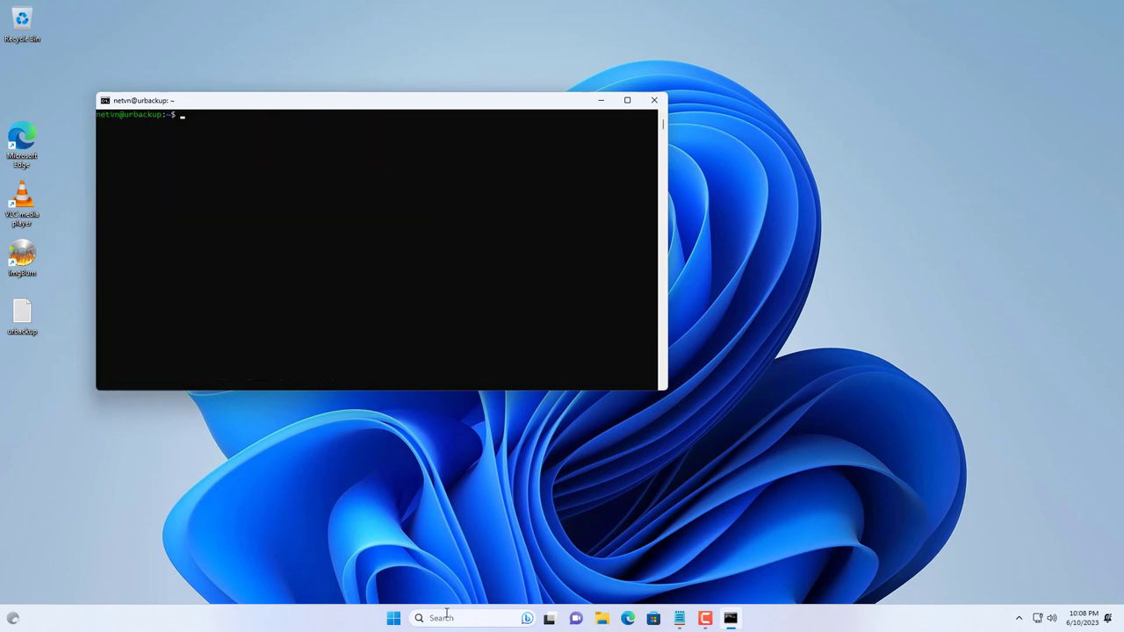
key(Return)
key(Return)
key(Return)
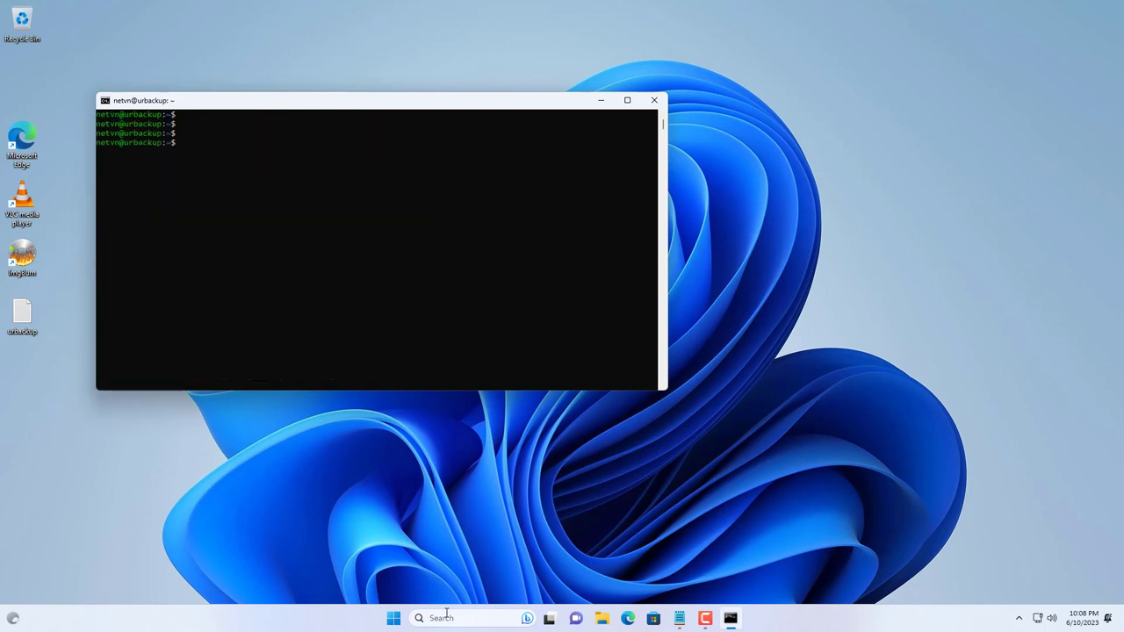
text(df -h)
key(Return)
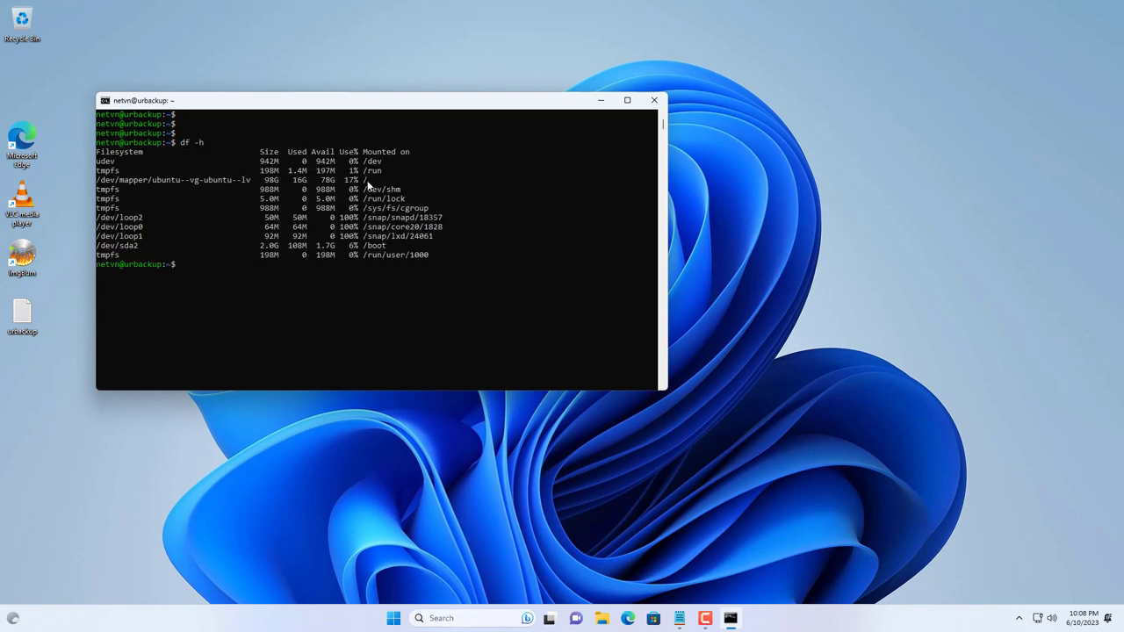
Step: Paste the lvresize line from the notes into the SSH terminal and run it, growing ubuntu-lv to 463.76 GiB
drag(367, 184, 99, 181)
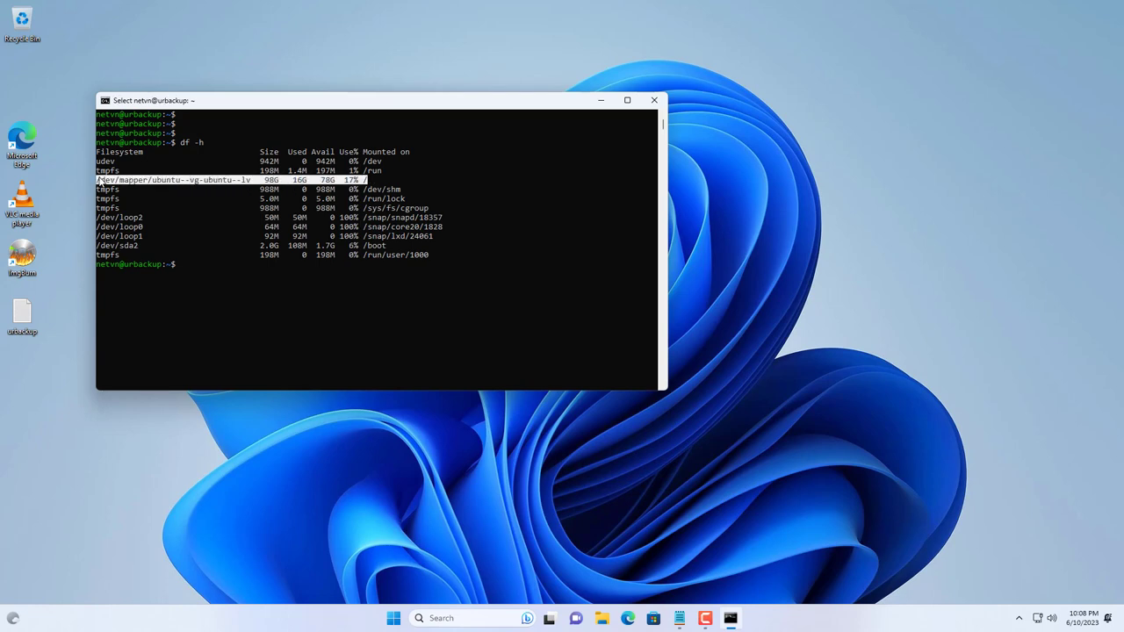
right_click(309, 294)
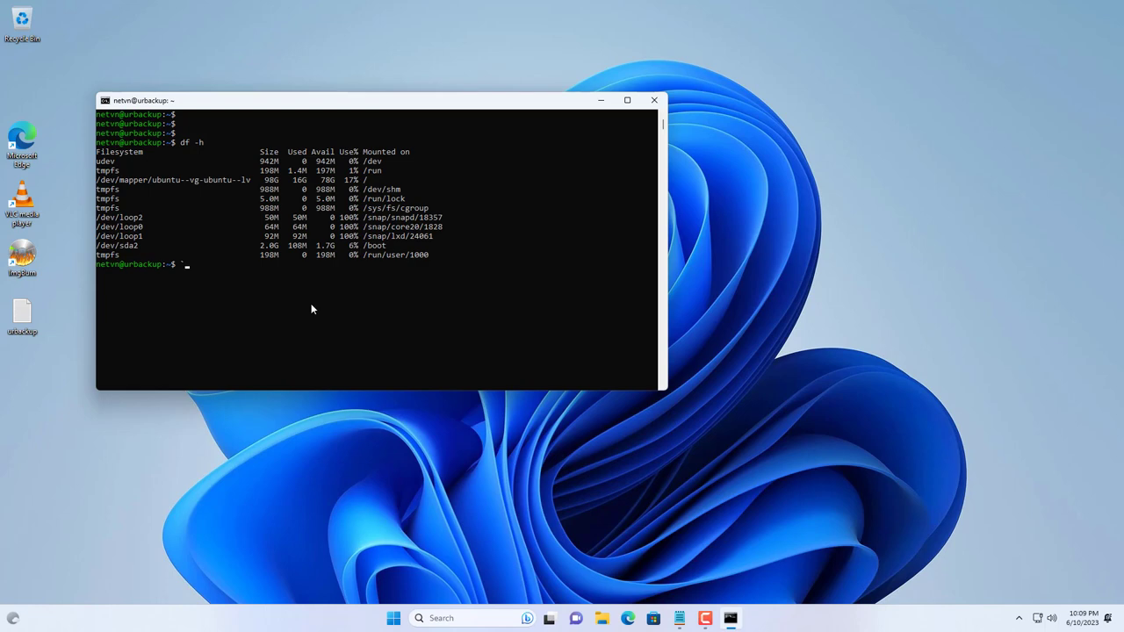
click(679, 618)
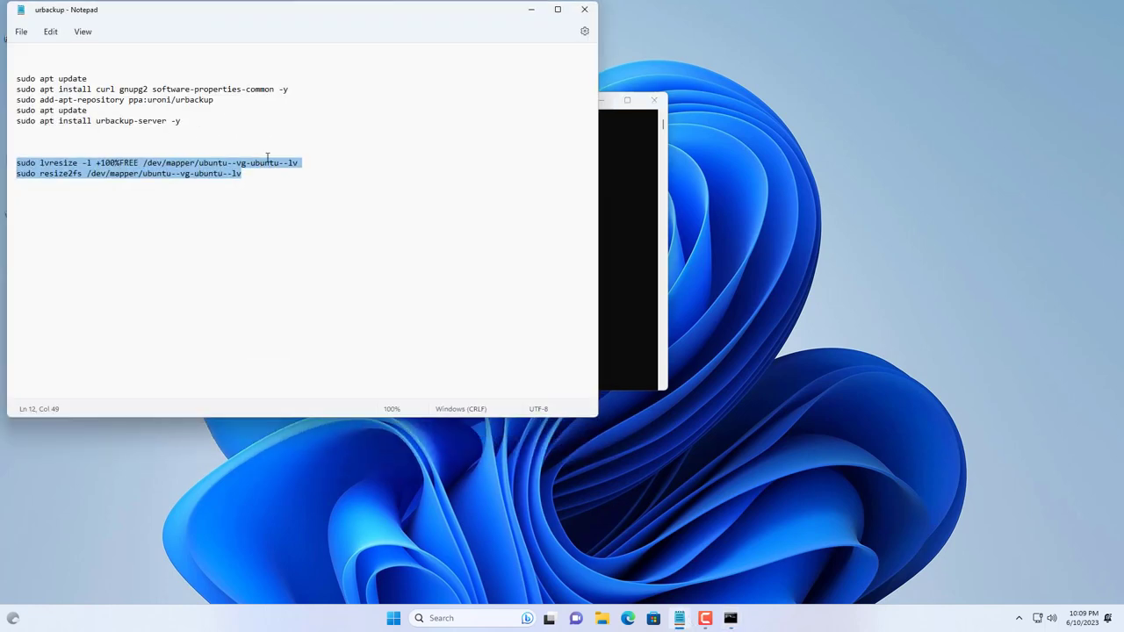
drag(305, 165, 3, 162)
key(ctrl+c)
click(614, 230)
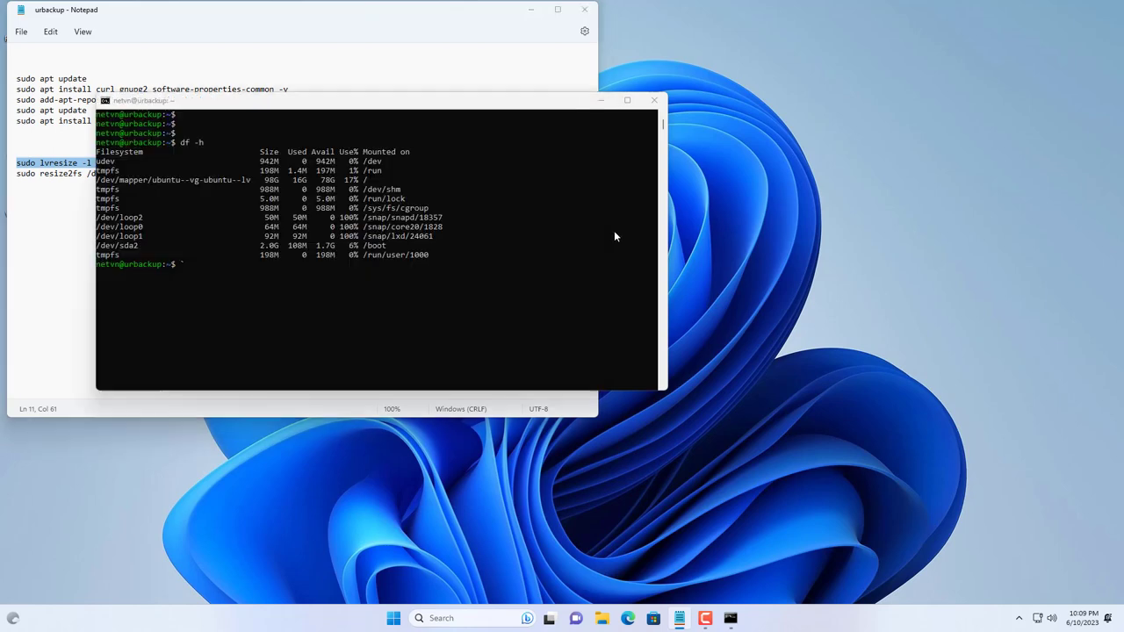
drag(401, 108, 904, 74)
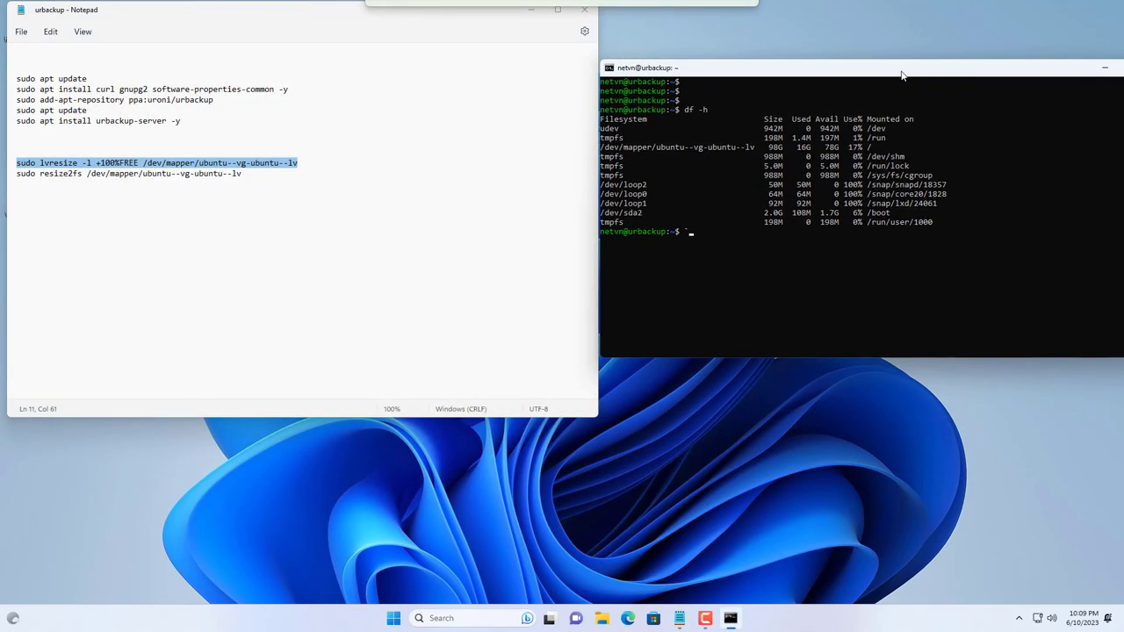
right_click(780, 263)
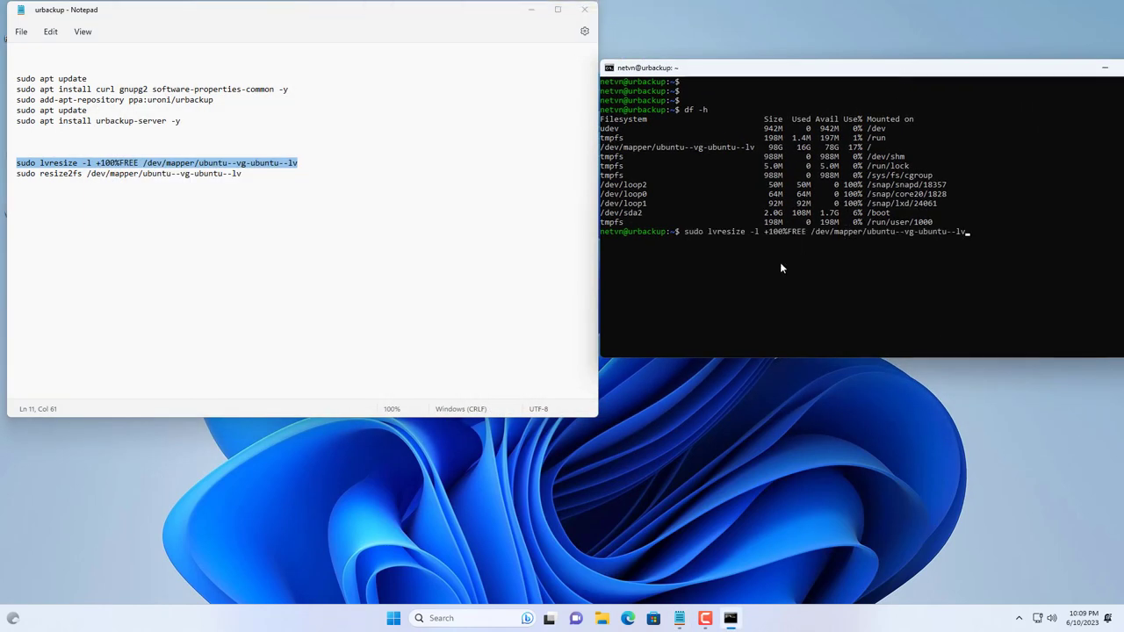
key(Return)
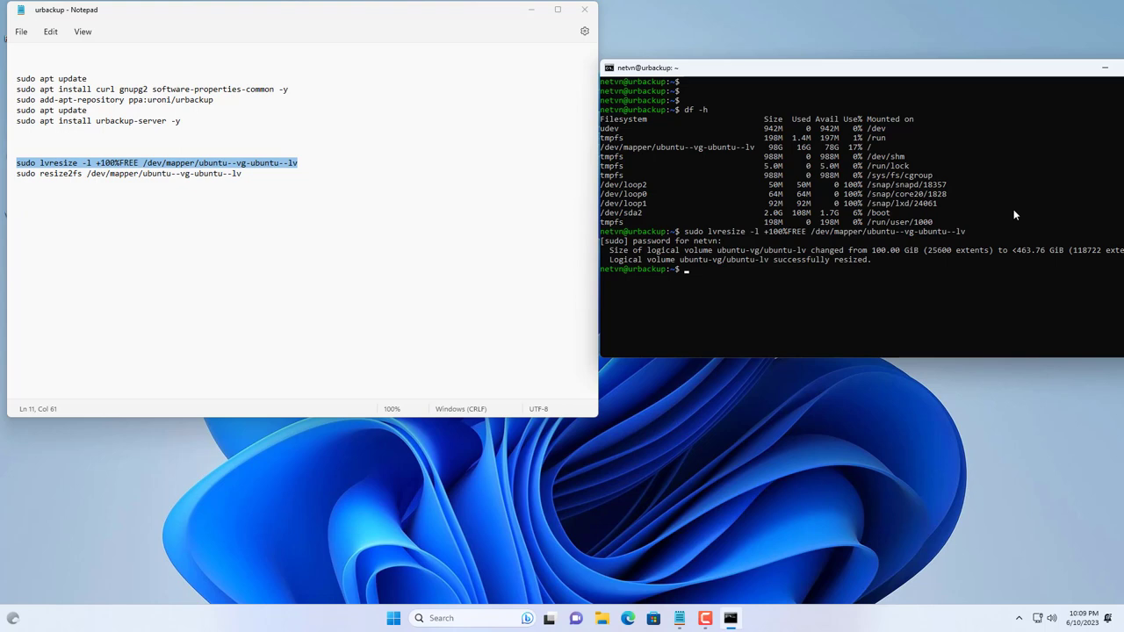
drag(246, 174, 3, 179)
Step: Copy the resize2fs line into the terminal, run it, then rerun df -h
key(ctrl+c)
click(800, 309)
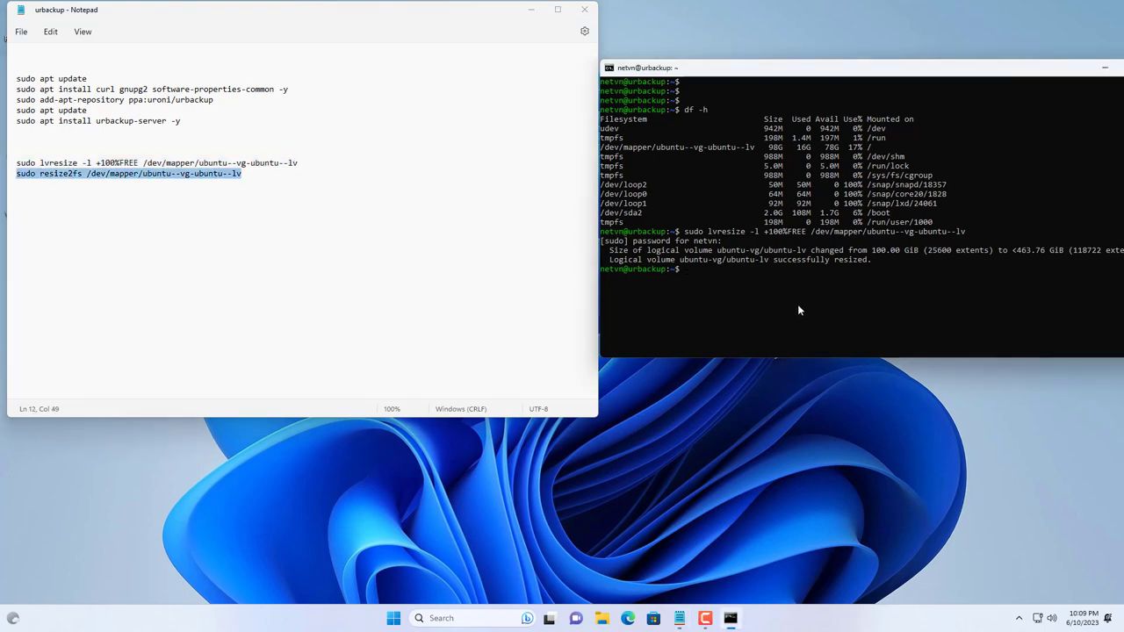
right_click(815, 309)
key(Return)
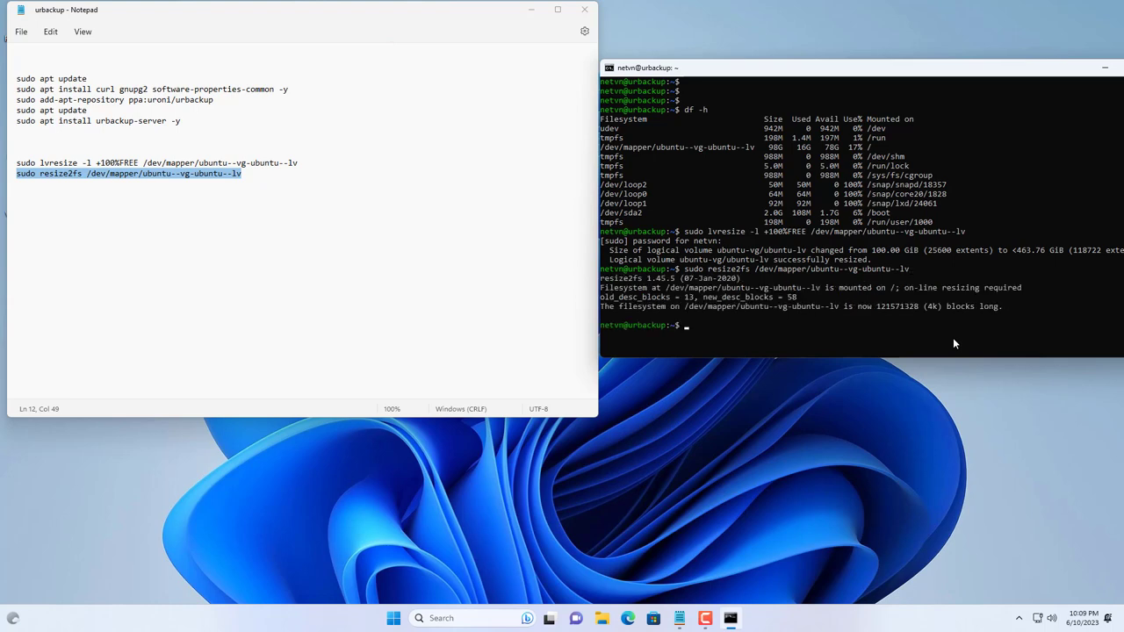
text(df -h)
key(Return)
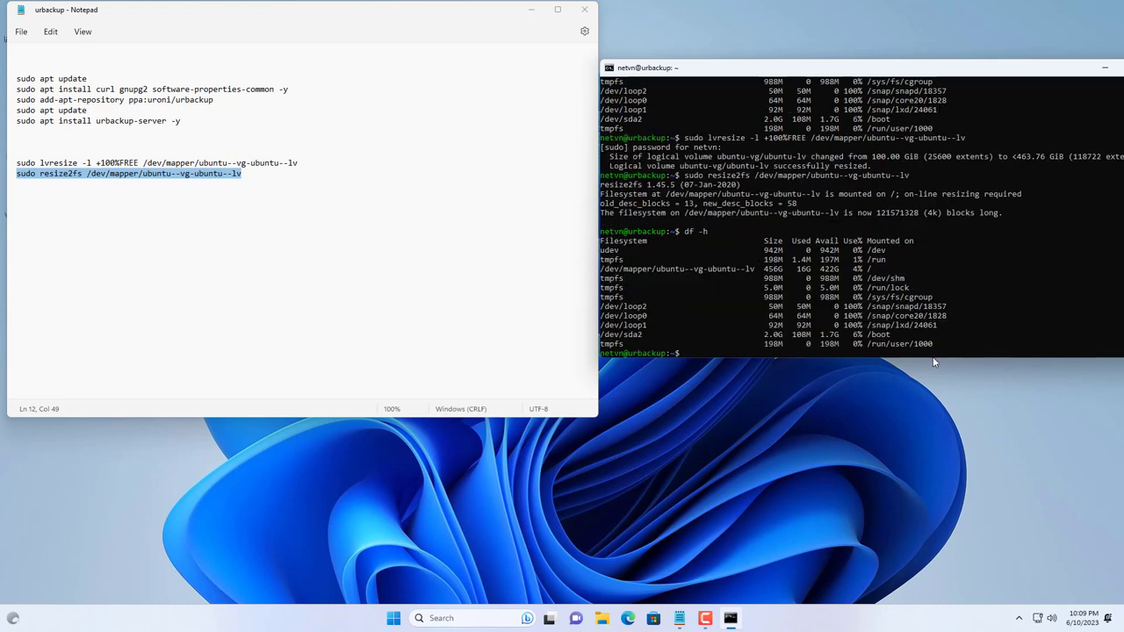
Step: Compare the root rows: now 456G with 422G available versus the old 17% usage
drag(933, 358, 922, 447)
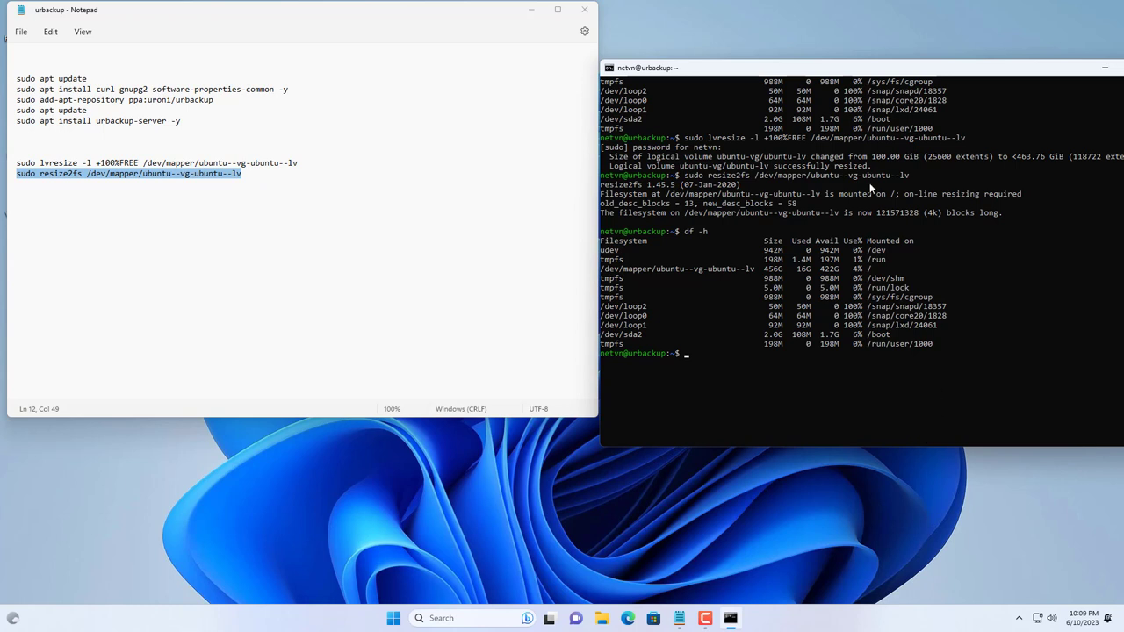
scroll(853, 241, up, 2)
scroll(854, 249, up, 1)
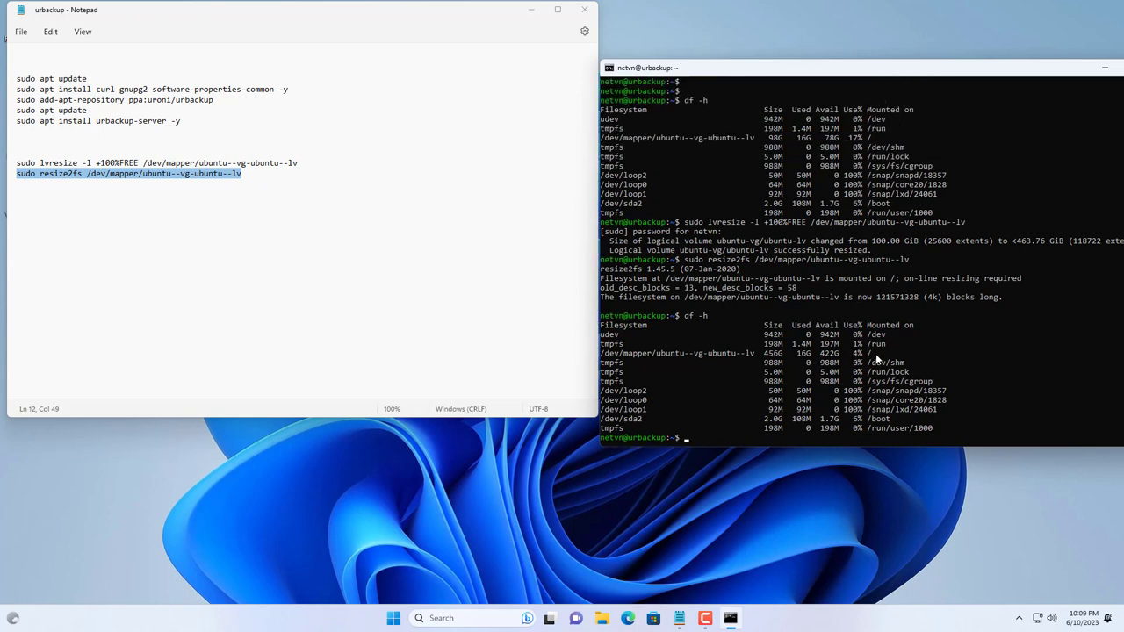
drag(875, 353, 603, 360)
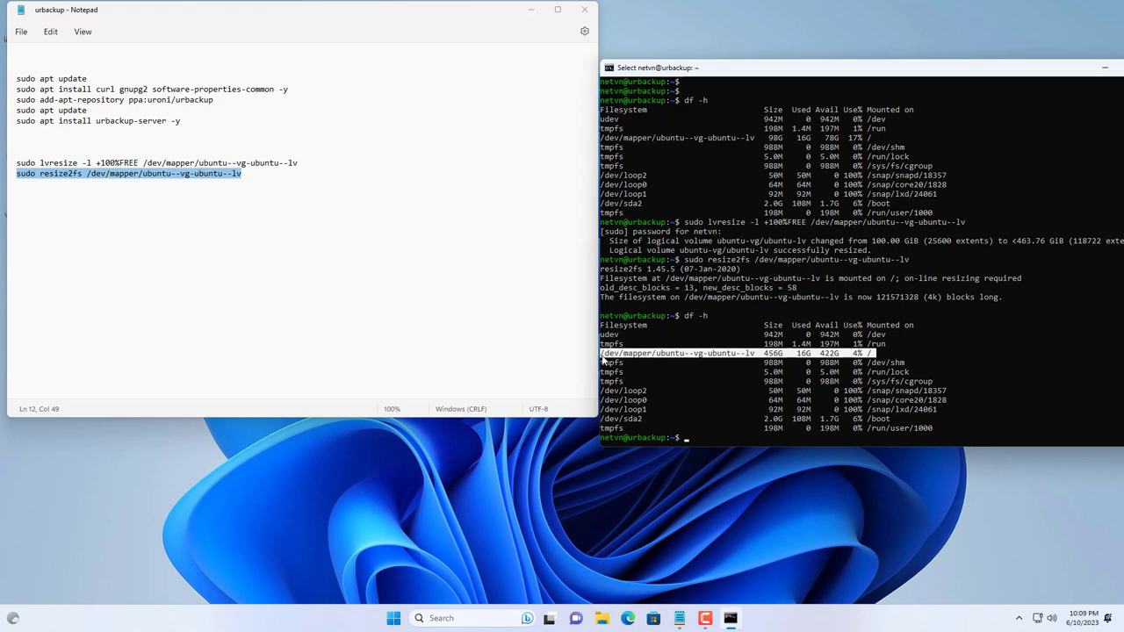
drag(878, 137, 603, 142)
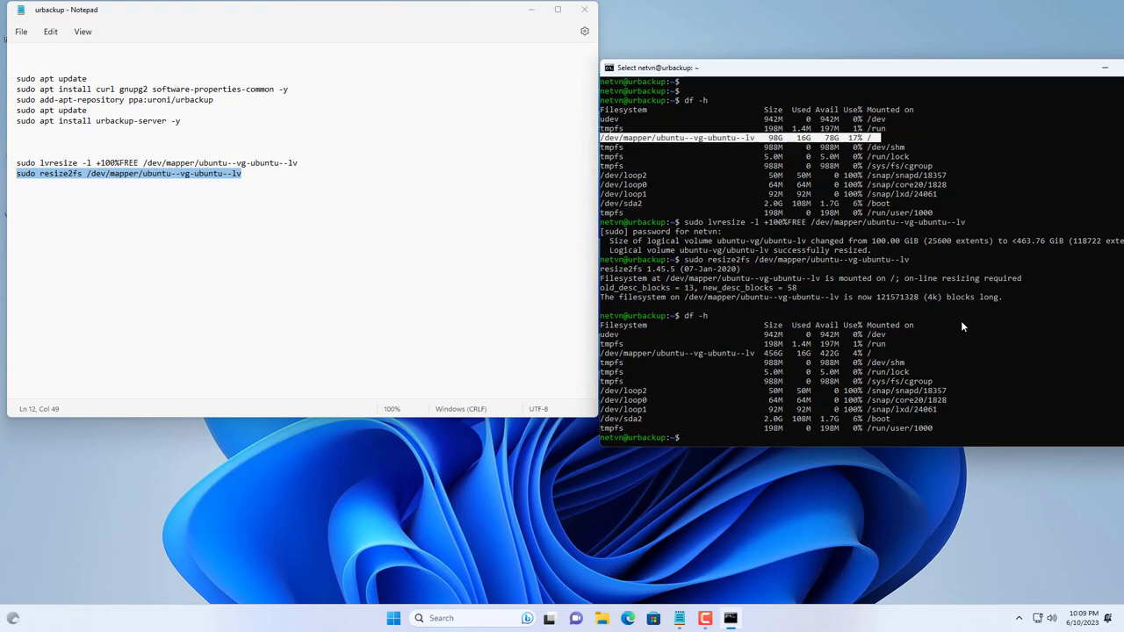
click(855, 140)
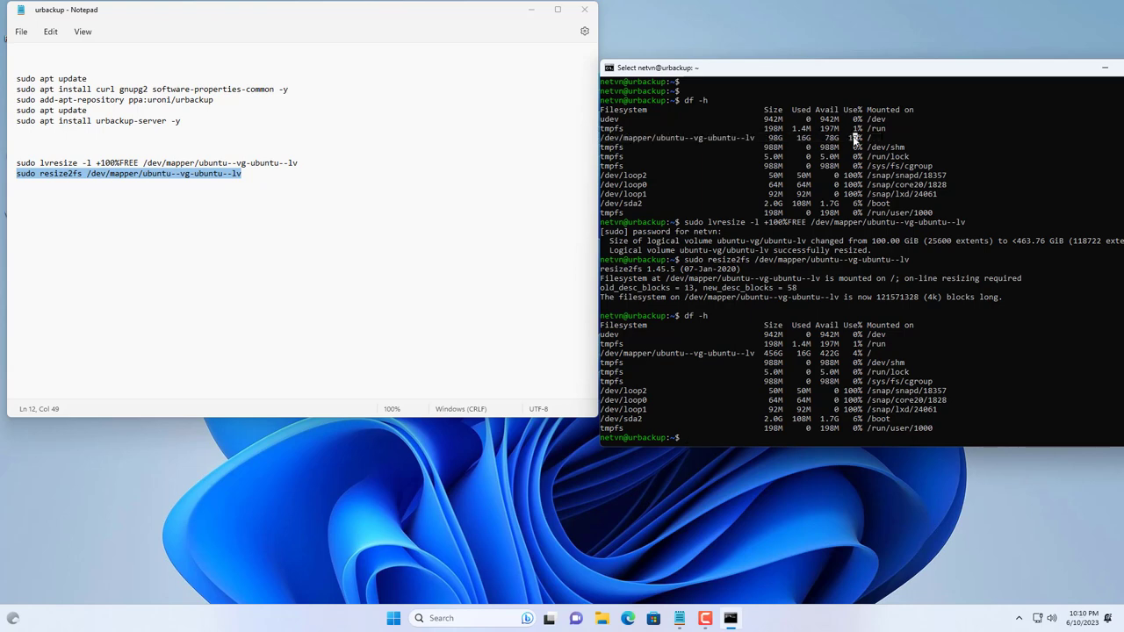
drag(851, 138, 864, 140)
mouse_move(856, 356)
mouse_down()
mouse_move(871, 356)
mouse_move(819, 356)
mouse_move(842, 354)
mouse_up()
Step: Create a password-protected admin user under Settings > Users, decline browser password saving, and return home
drag(823, 138, 838, 143)
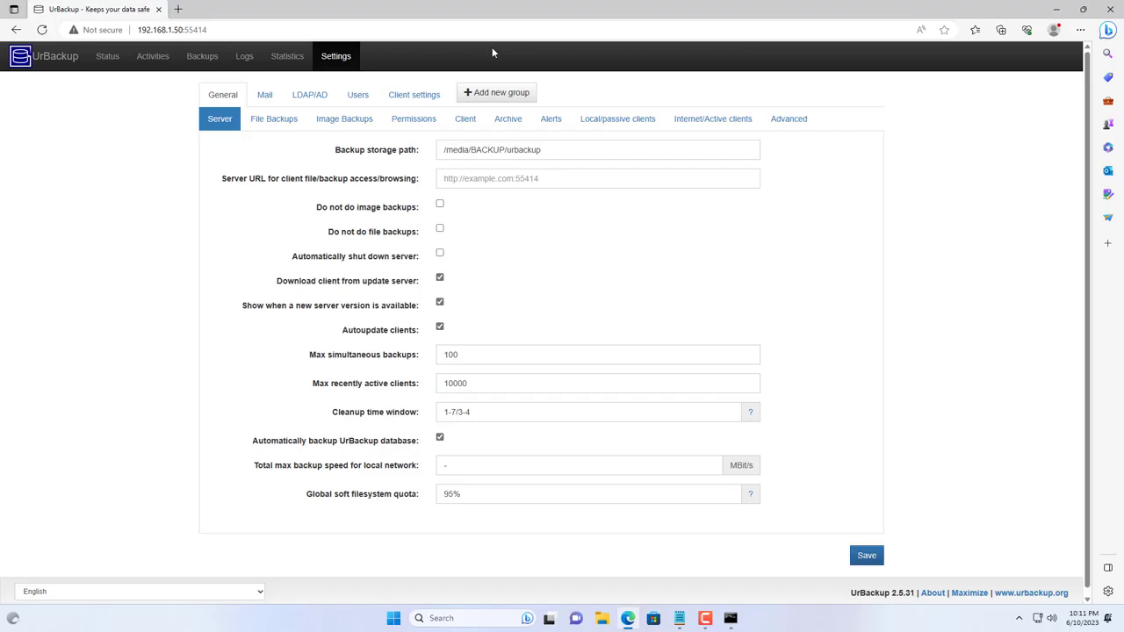
click(363, 97)
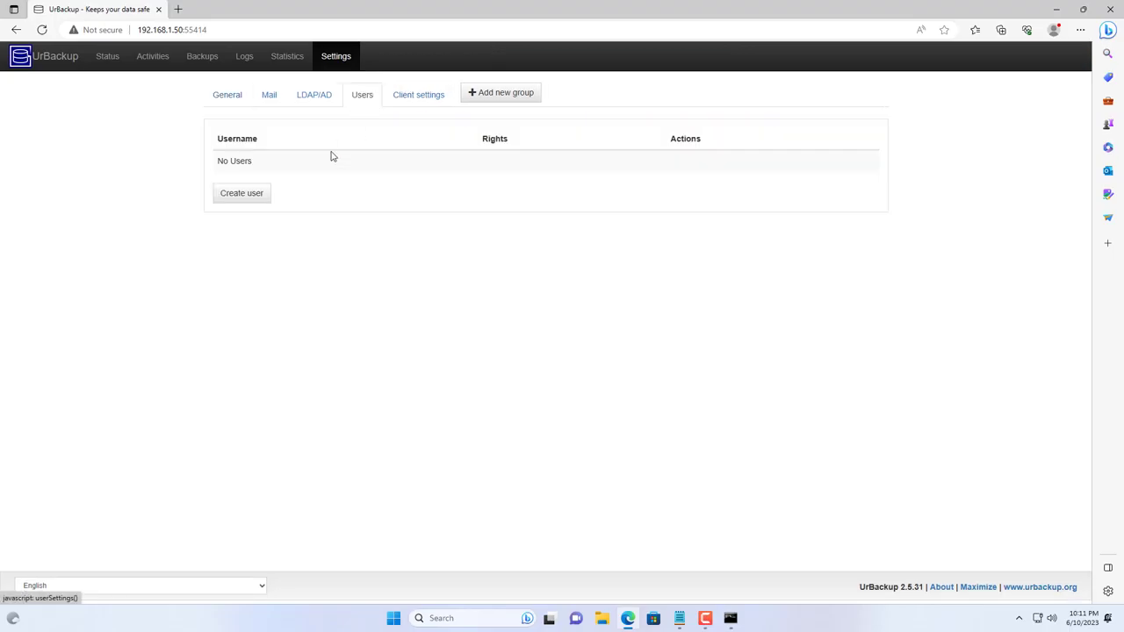
click(250, 193)
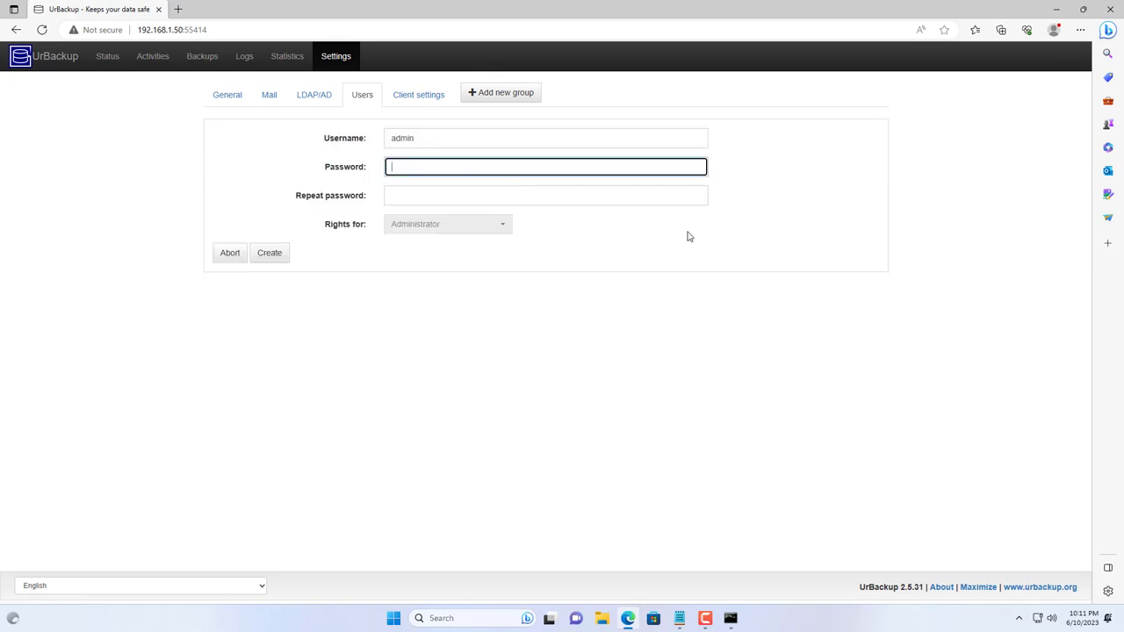
text(*************)
click(575, 198)
text(********)
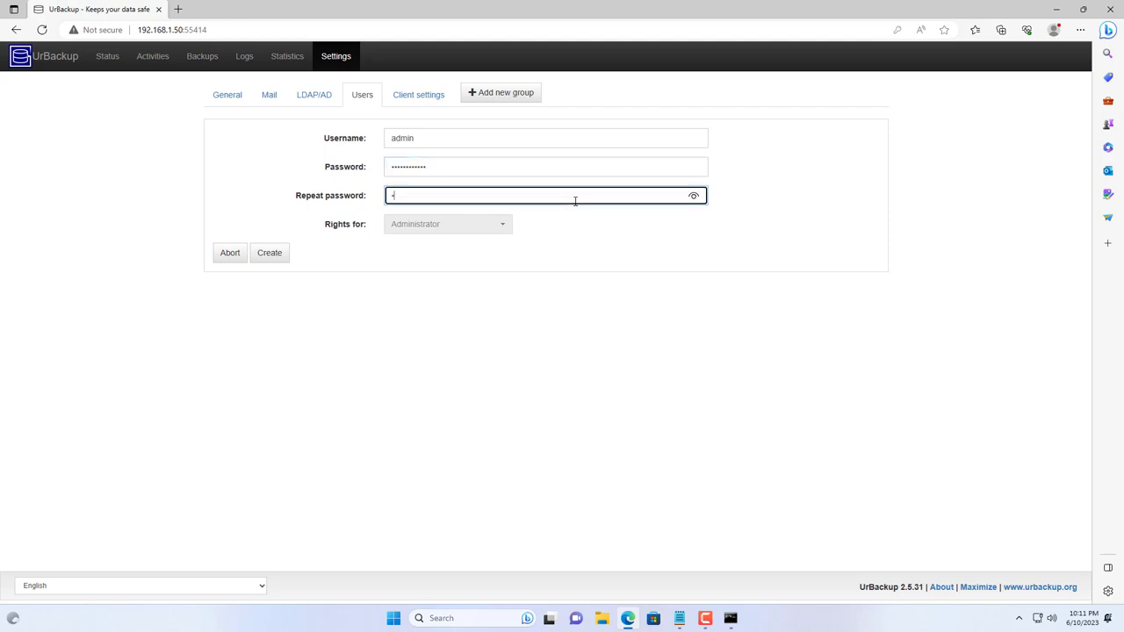
text(*****)
click(280, 256)
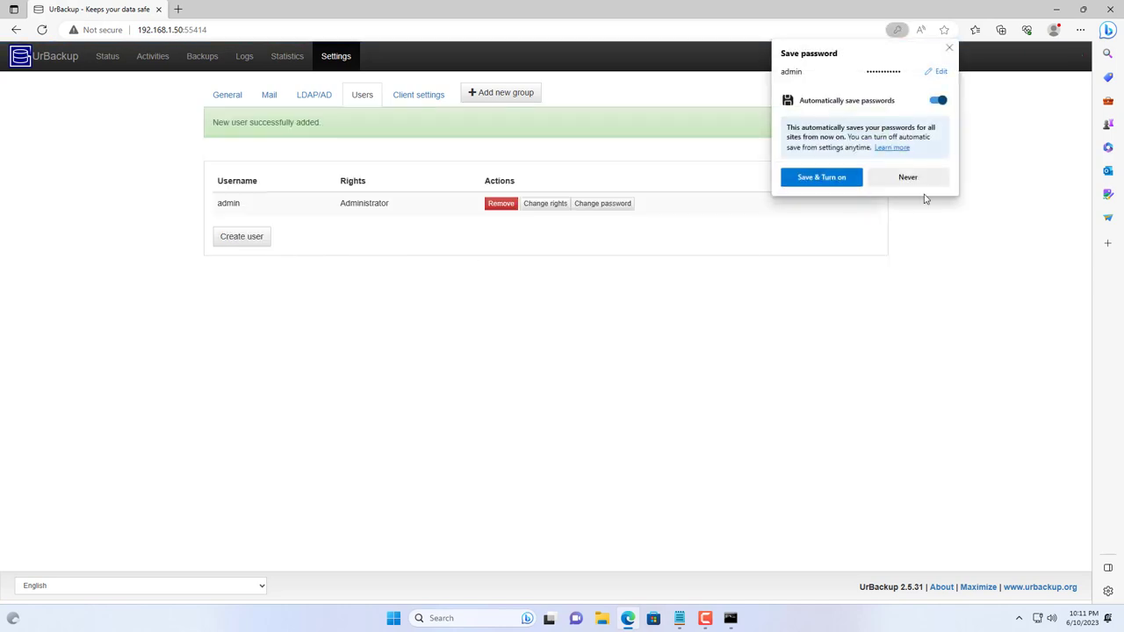
click(927, 179)
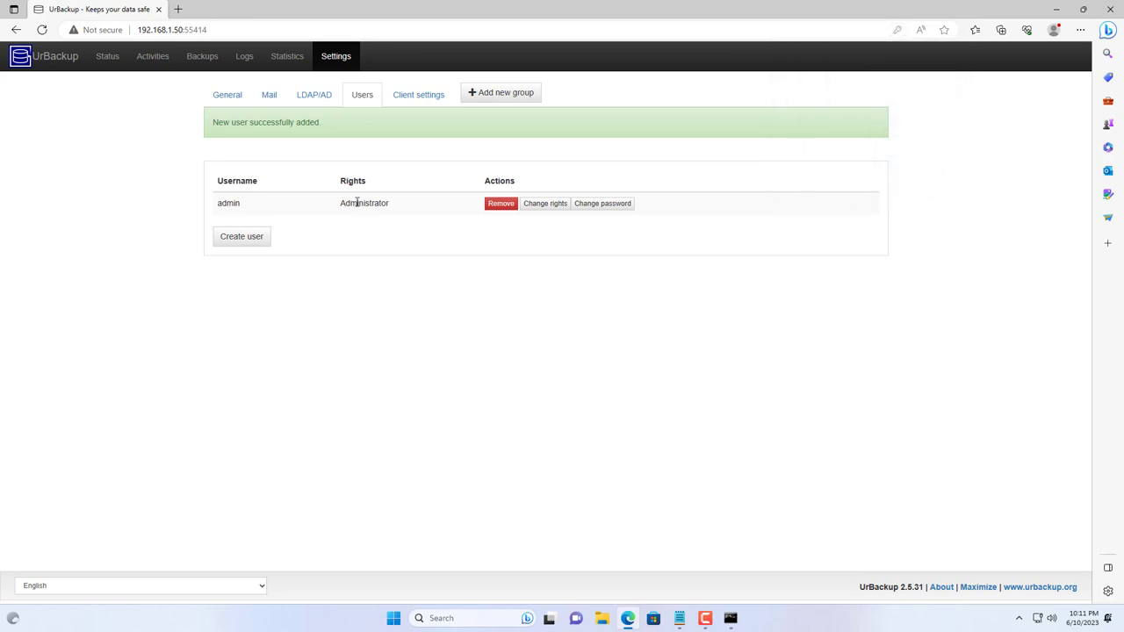
click(62, 59)
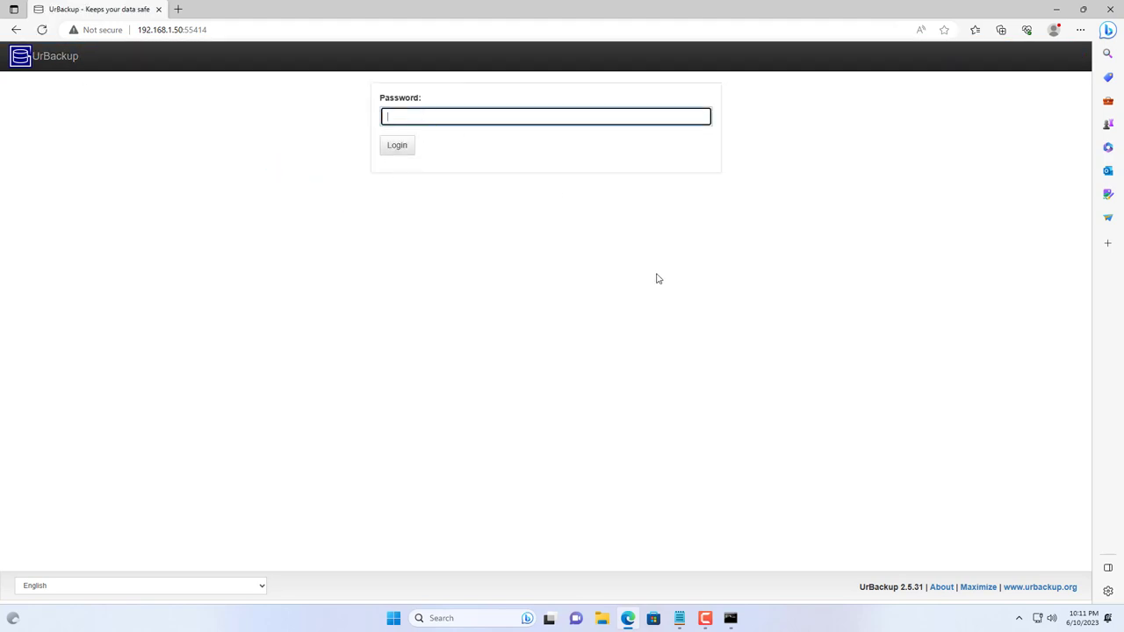
Step: Log in with the admin password to see DESKTOP-001 online with file and image backups Ok
text(•••••••••••)
key(Return)
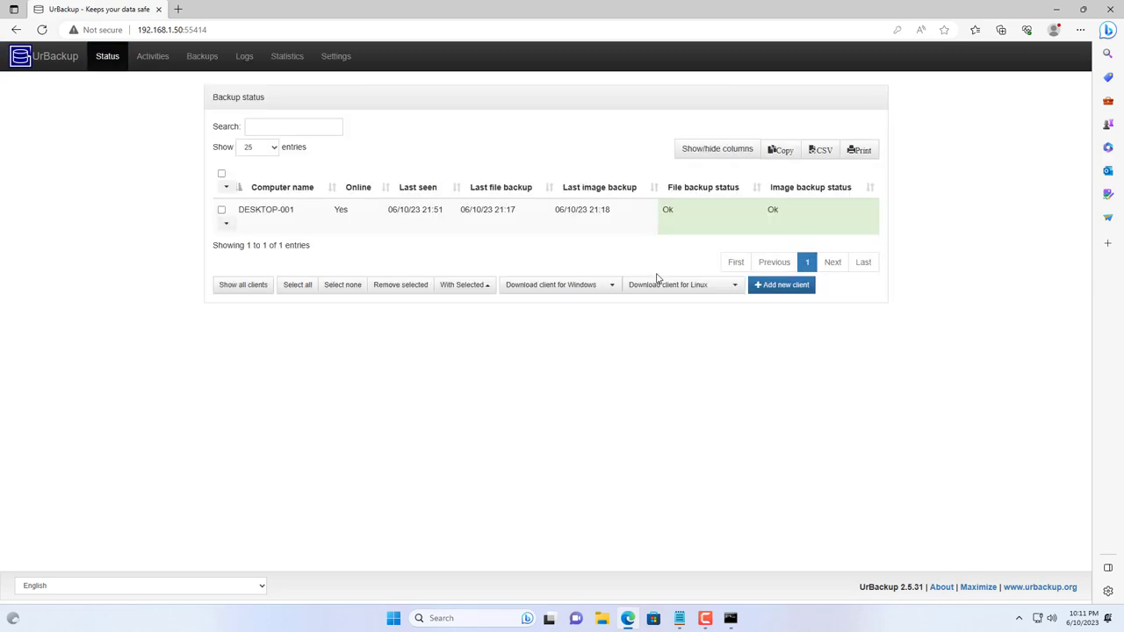